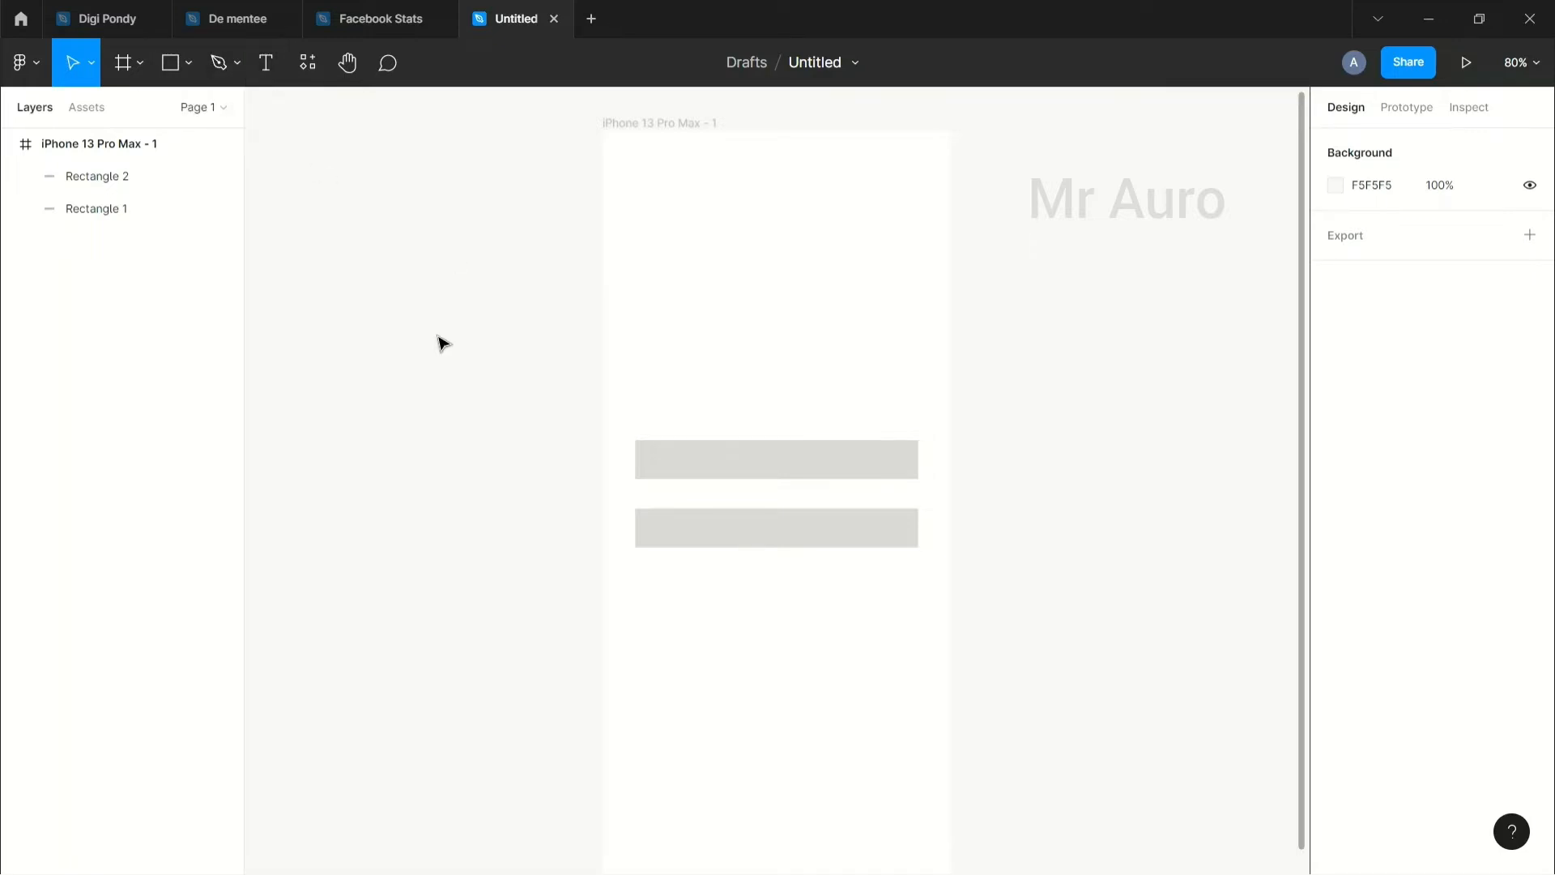
Step: Give the upper grey rectangle, Rectangle 1, a 1 px black (000000) stroke
{"action": "left_click", "coordinate": [177, 65]}
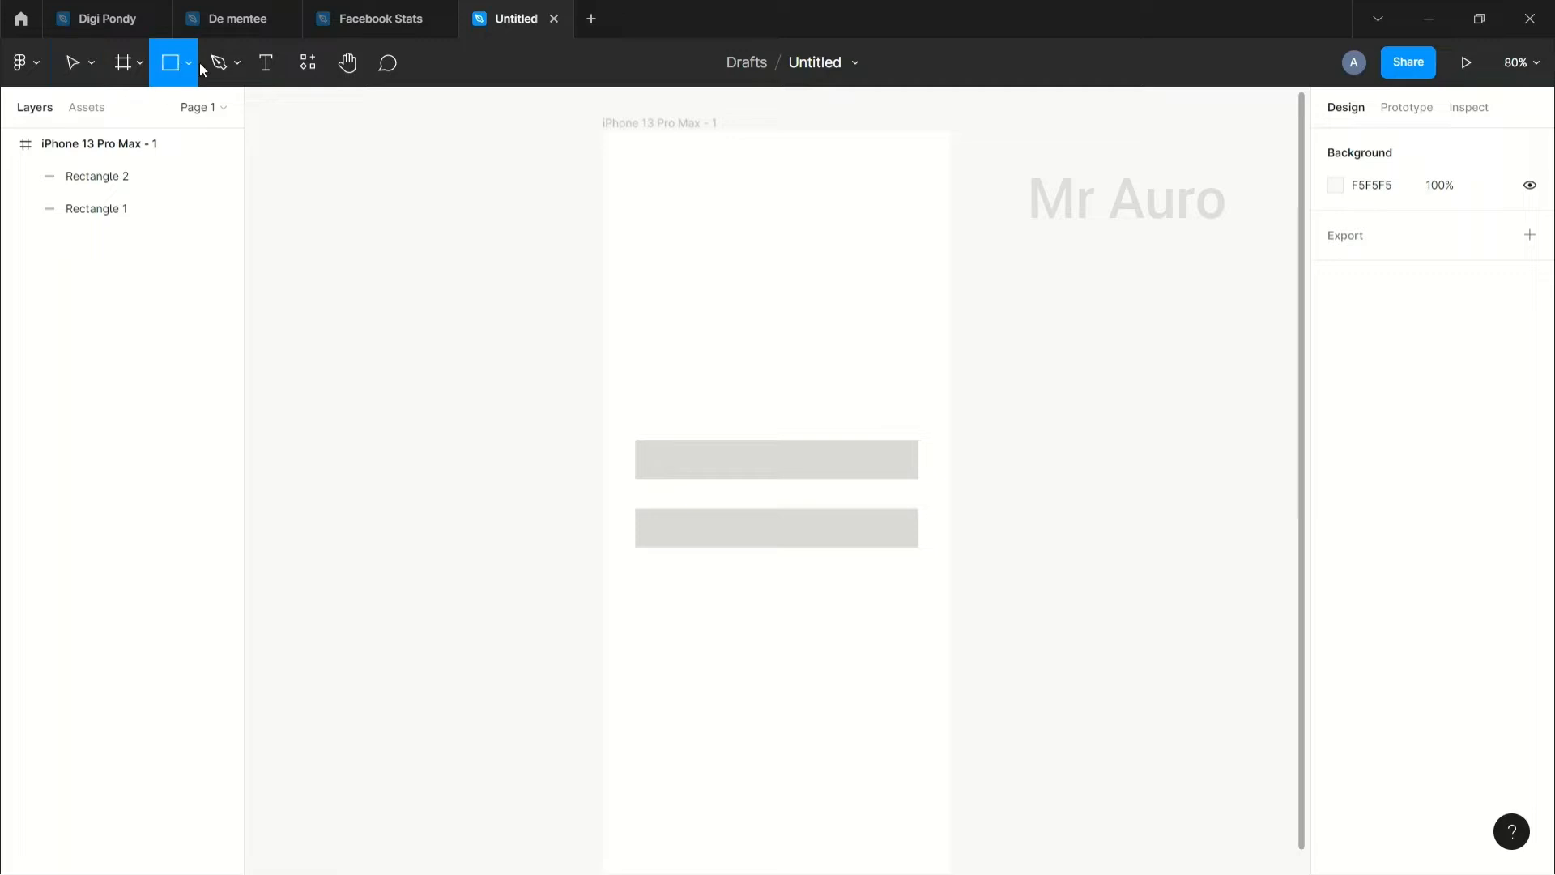
{"action": "left_click", "coordinate": [188, 64]}
{"action": "left_click", "coordinate": [185, 113]}
{"action": "left_click", "coordinate": [70, 62]}
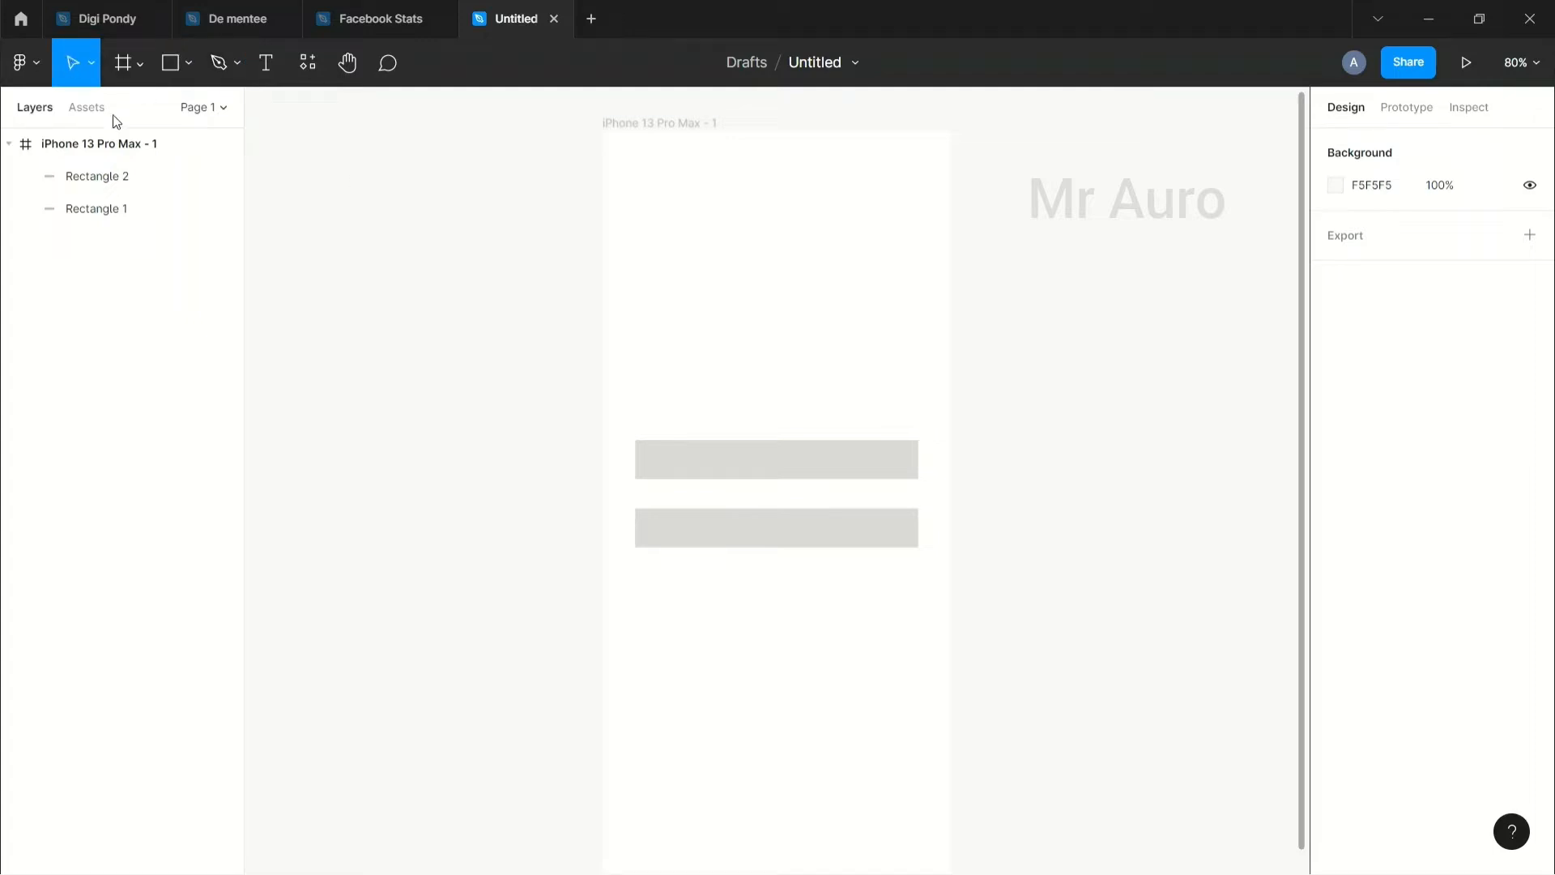
{"action": "left_click", "coordinate": [664, 469]}
{"action": "left_click", "coordinate": [709, 541]}
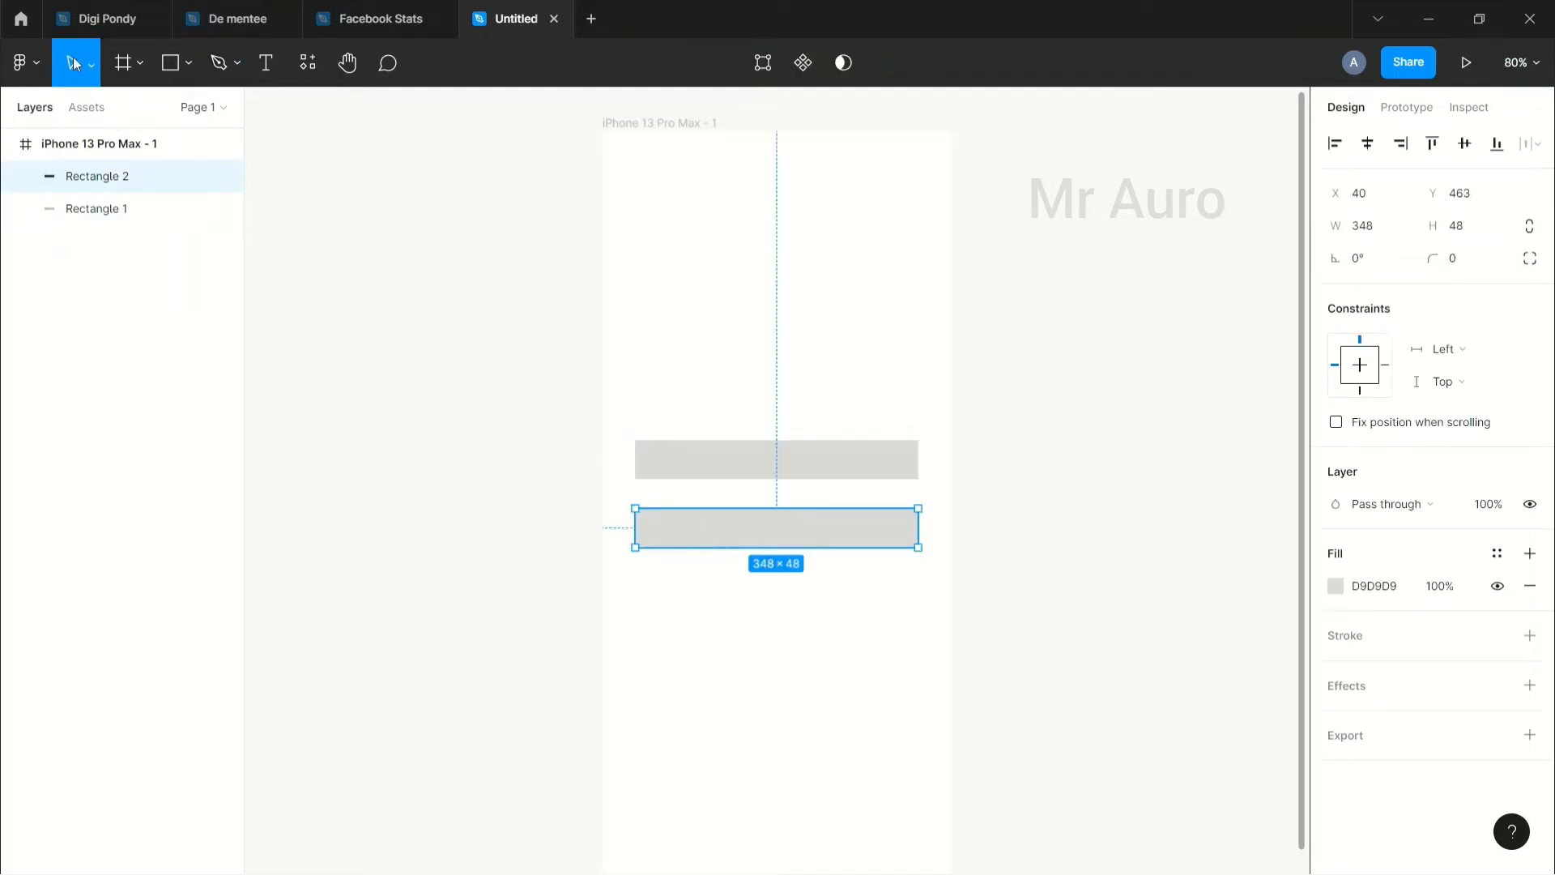
{"action": "left_click", "coordinate": [780, 478]}
{"action": "left_click", "coordinate": [1013, 473]}
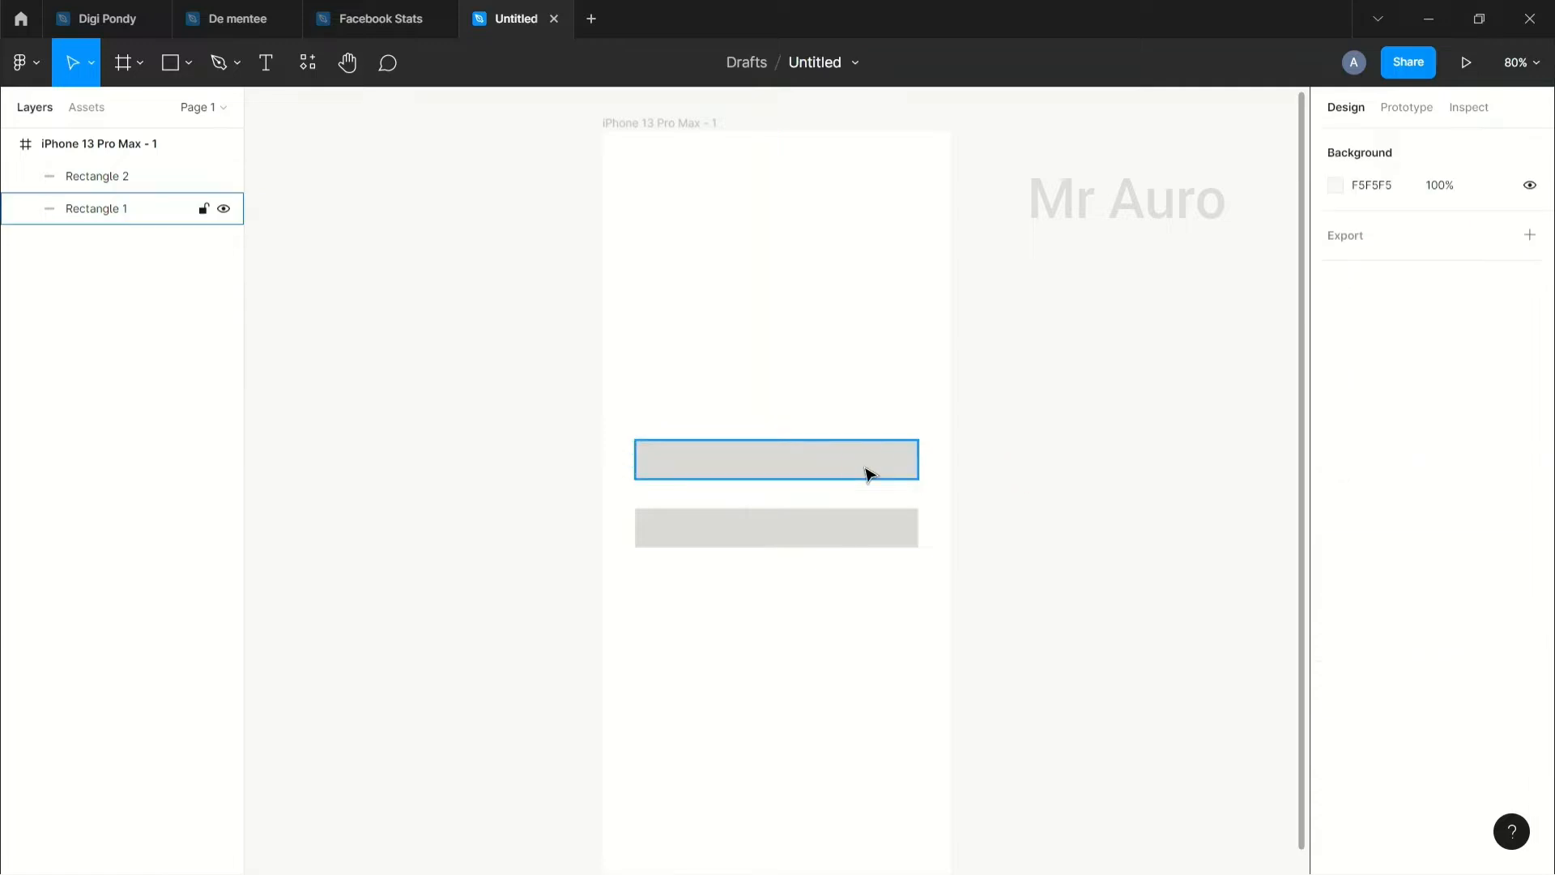
{"action": "left_click", "coordinate": [870, 474]}
{"action": "left_click", "coordinate": [1350, 636]}
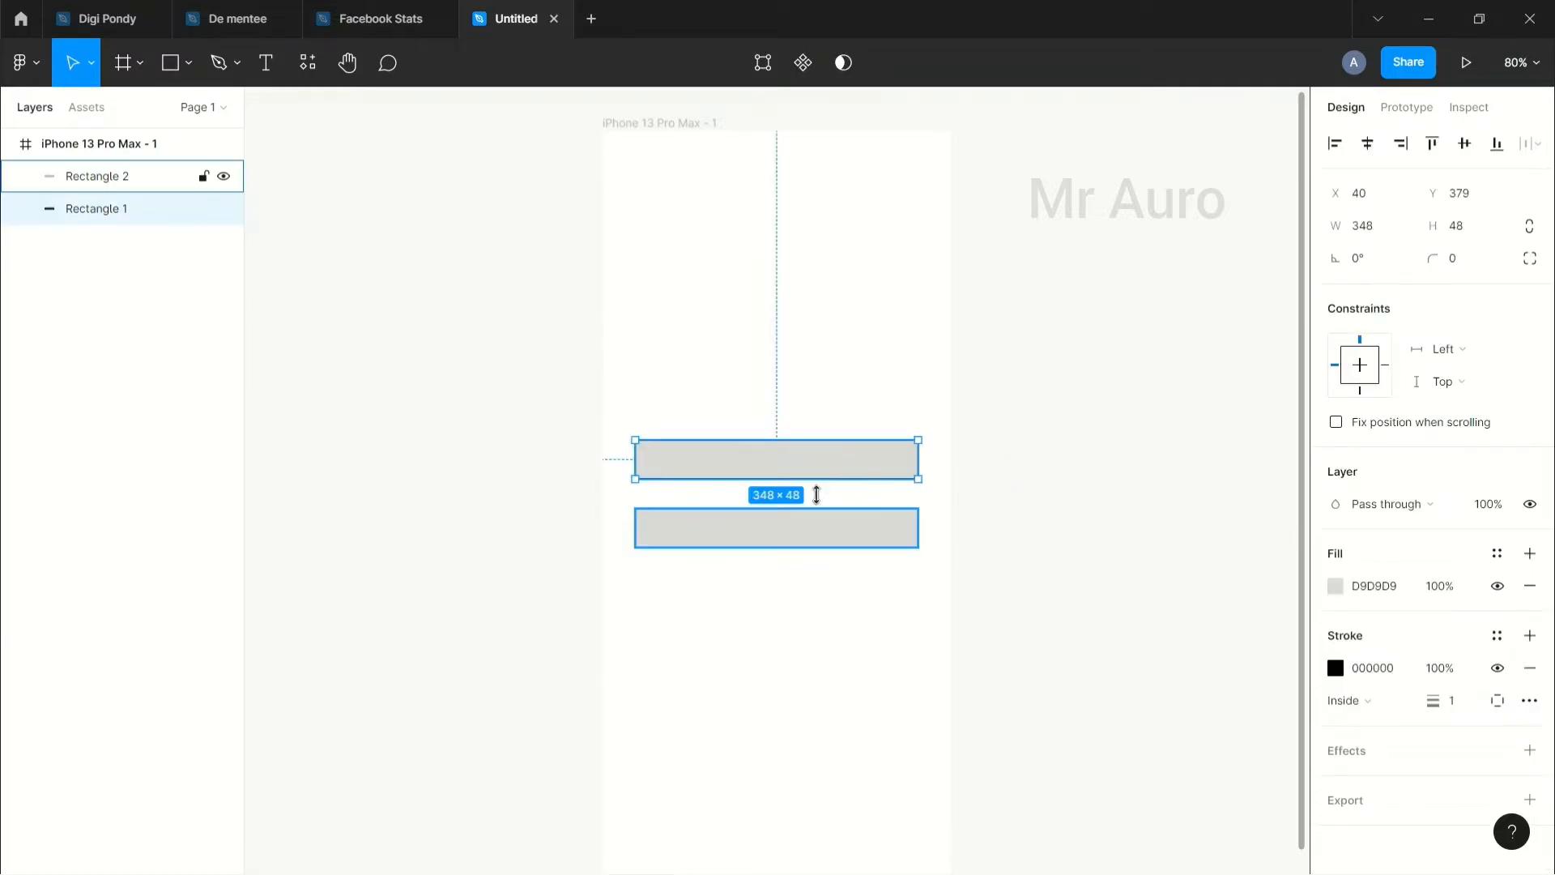
Step: Set Rectangle 1's corner radius to 5 after first trying 50
{"action": "scroll", "coordinate": [649, 475], "scroll_direction": "up", "scroll_amount": 5}
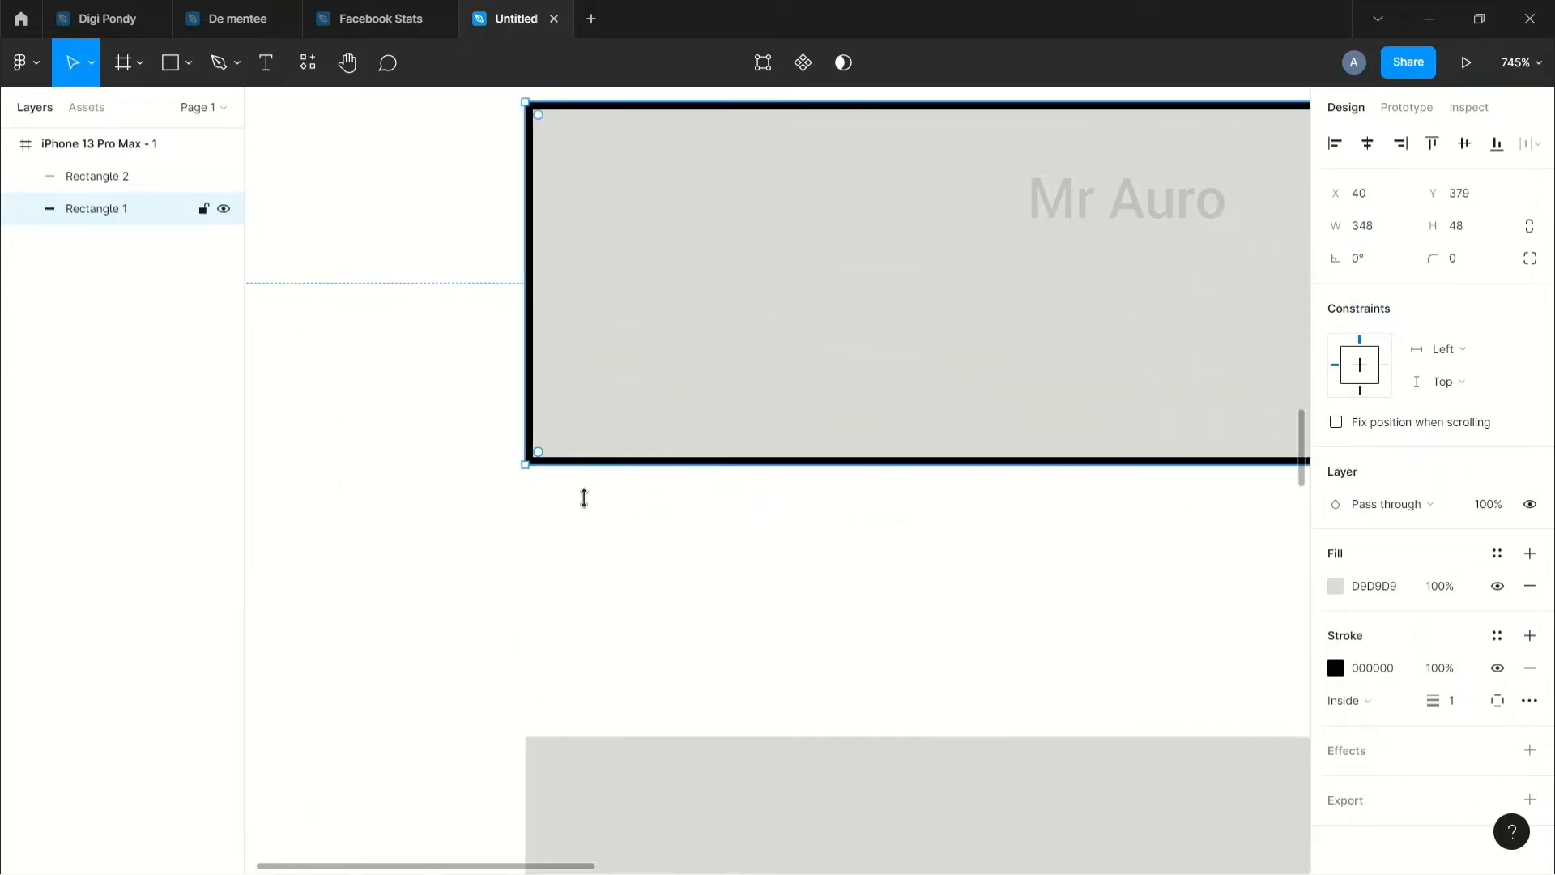
{"action": "scroll", "coordinate": [581, 502], "scroll_direction": "up", "scroll_amount": 4}
{"action": "scroll", "coordinate": [887, 531], "scroll_direction": "right", "scroll_amount": 3}
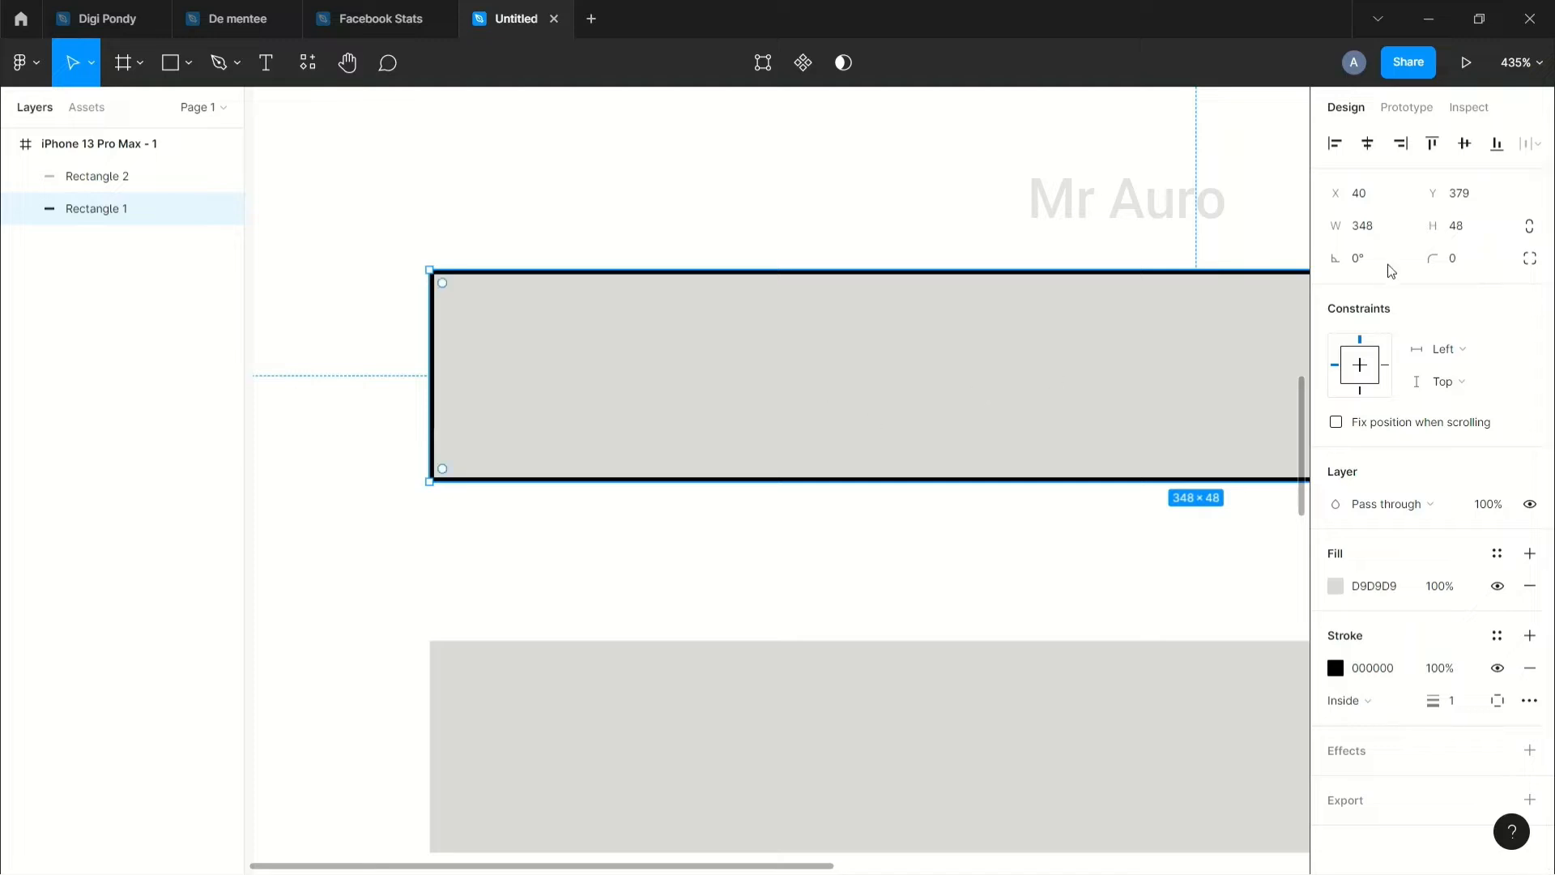
{"action": "left_click", "coordinate": [1458, 260]}
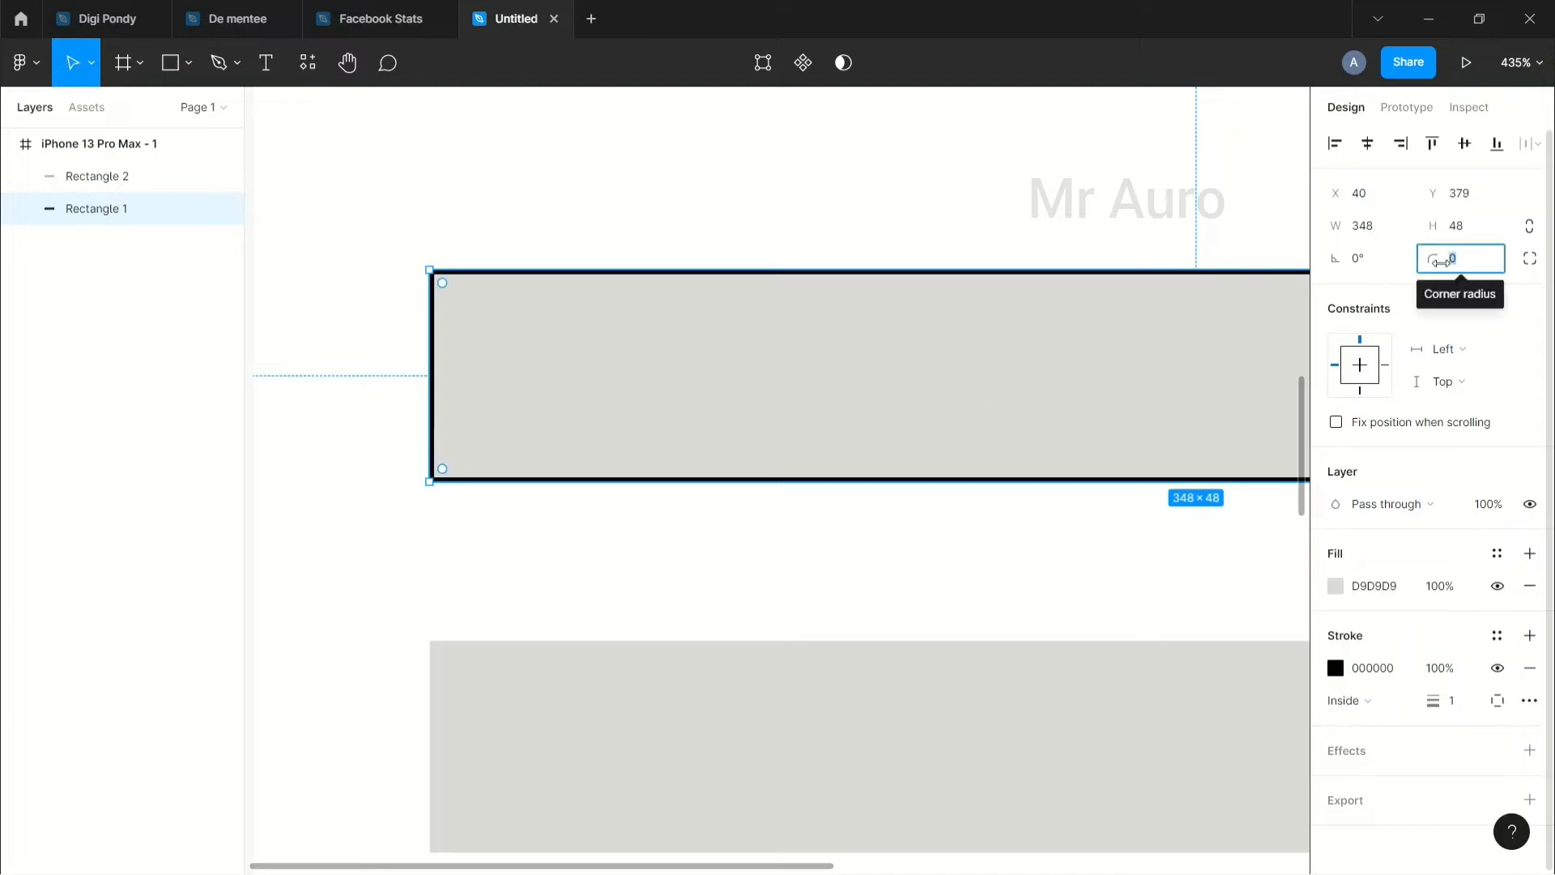
{"action": "type", "text": "50"}
{"action": "key", "text": "Return"}
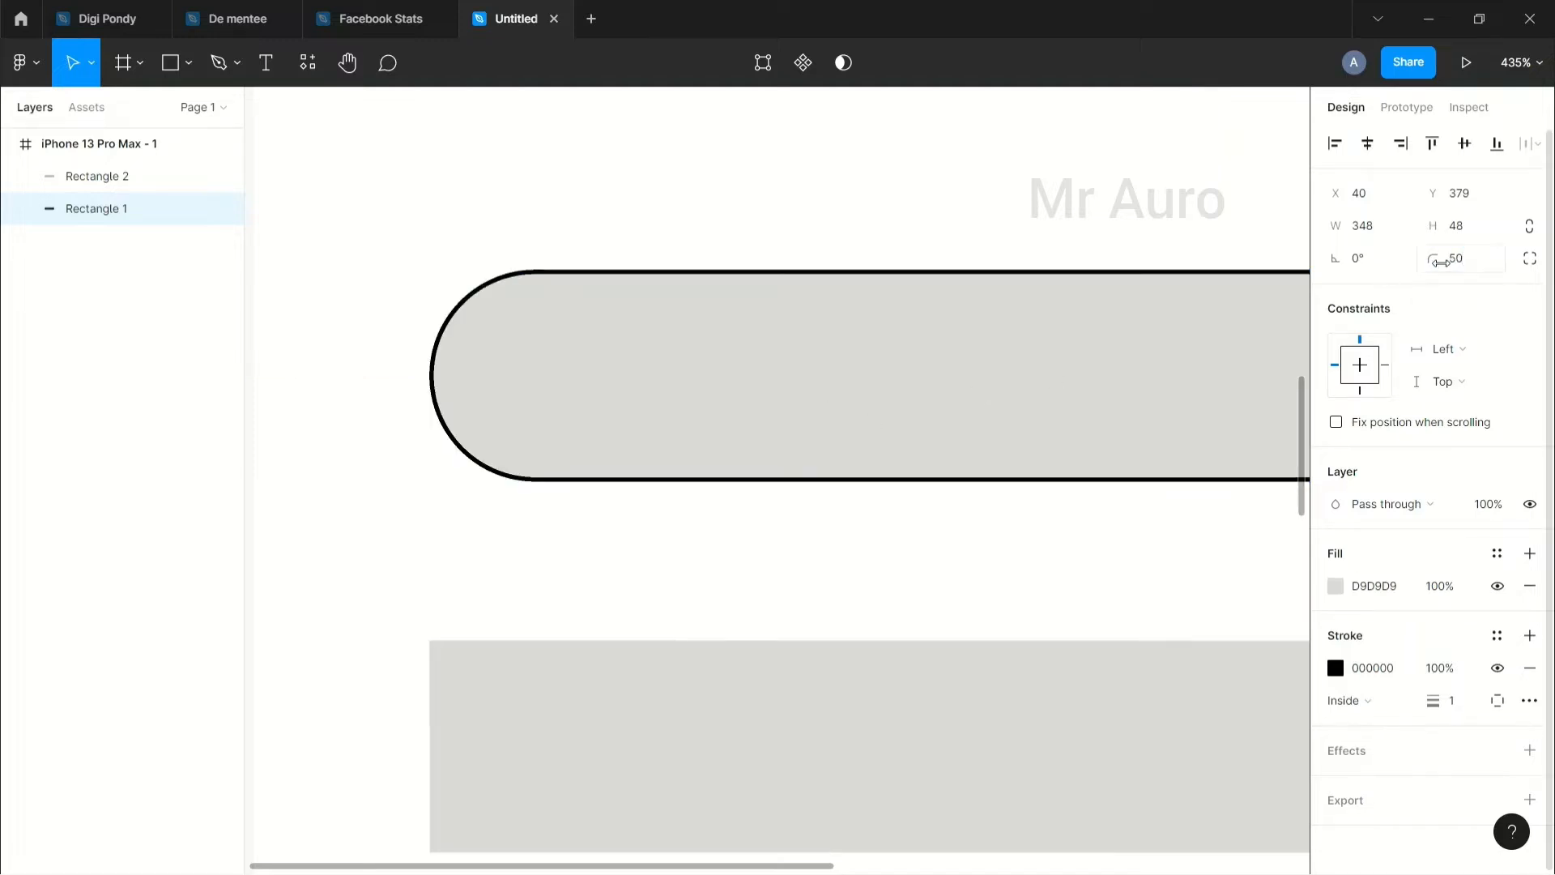
{"action": "left_click", "coordinate": [1479, 257]}
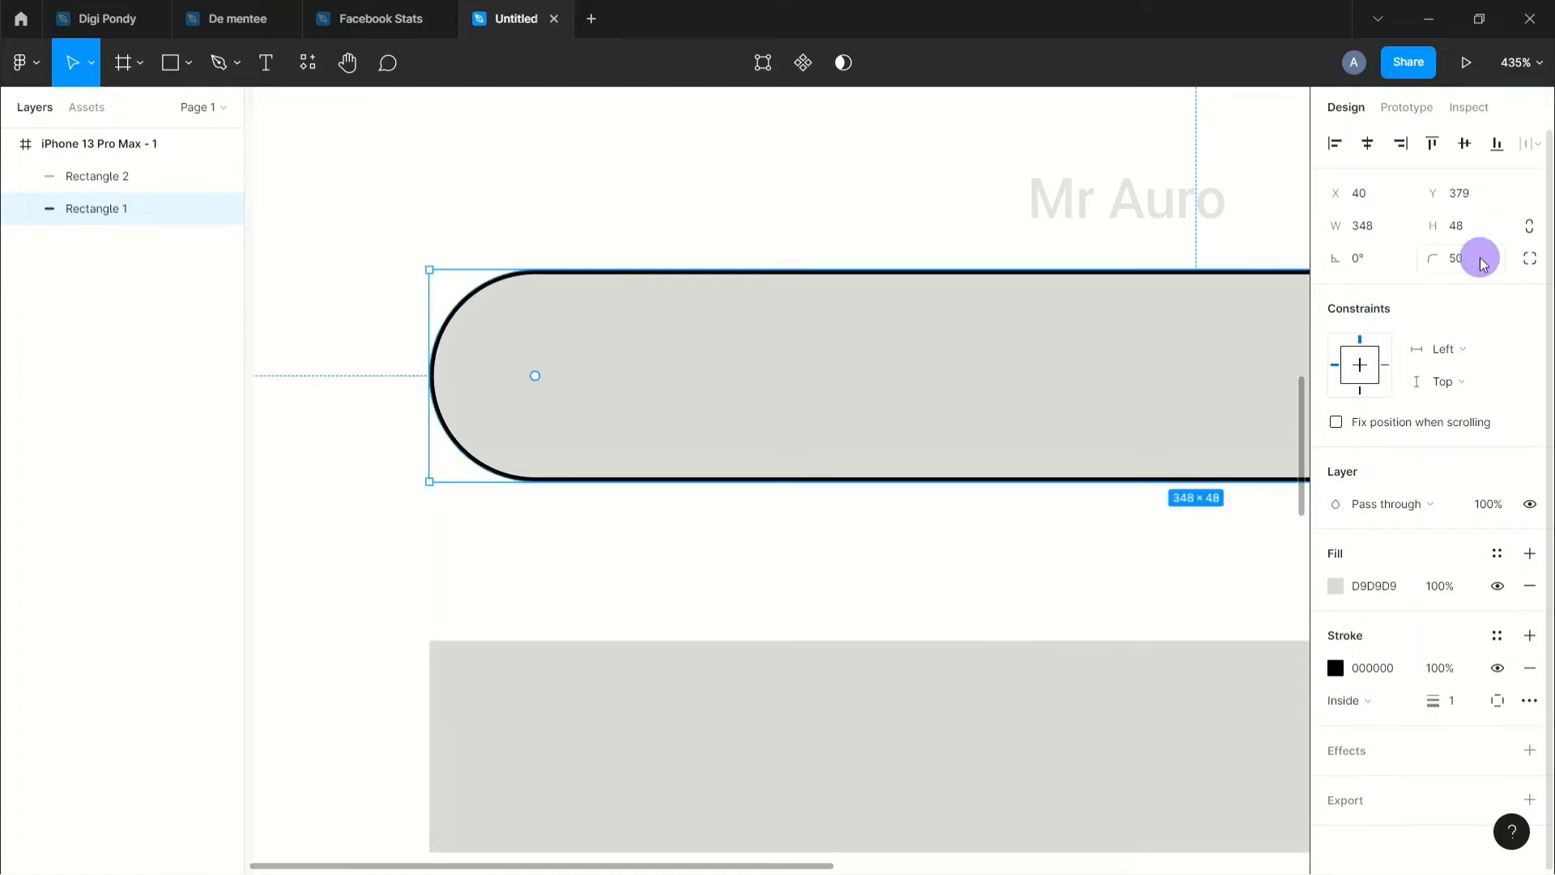
{"action": "key", "text": "Down"}
{"action": "key", "text": "Down"}
{"action": "key", "text": "Down"}
{"action": "key", "text": "Down"}
{"action": "key", "text": "Down"}
{"action": "key", "text": "Down"}
{"action": "key", "text": "Down"}
{"action": "key", "text": "Down"}
{"action": "key", "text": "Down"}
{"action": "key", "text": "Down"}
{"action": "key", "text": "Down"}
{"action": "key", "text": "Down"}
{"action": "key", "text": "Down"}
{"action": "key", "text": "Down"}
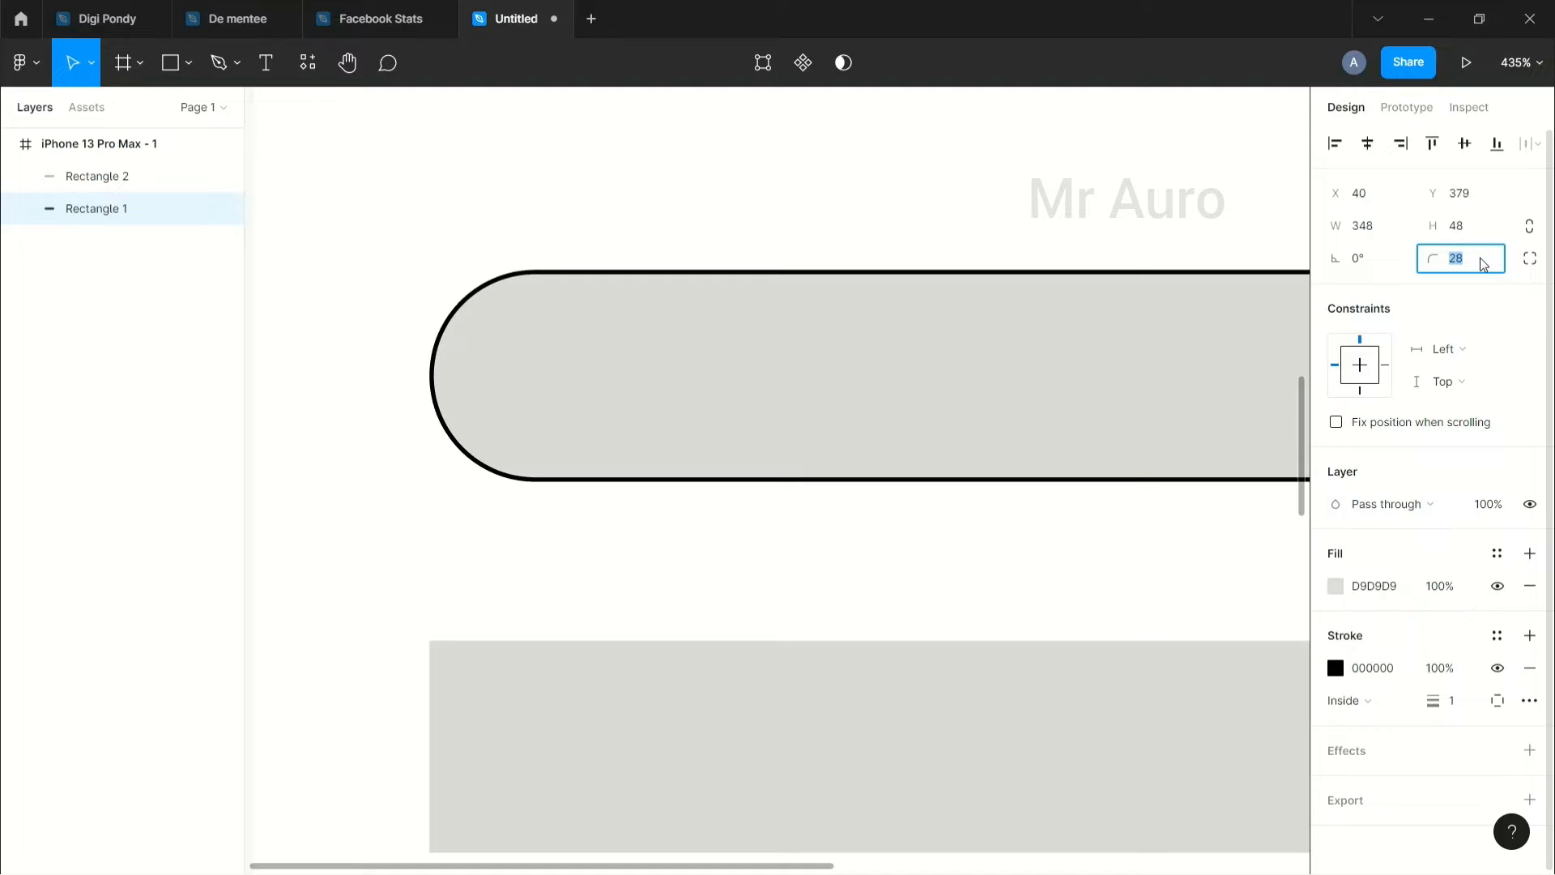
{"action": "left_click", "coordinate": [886, 313]}
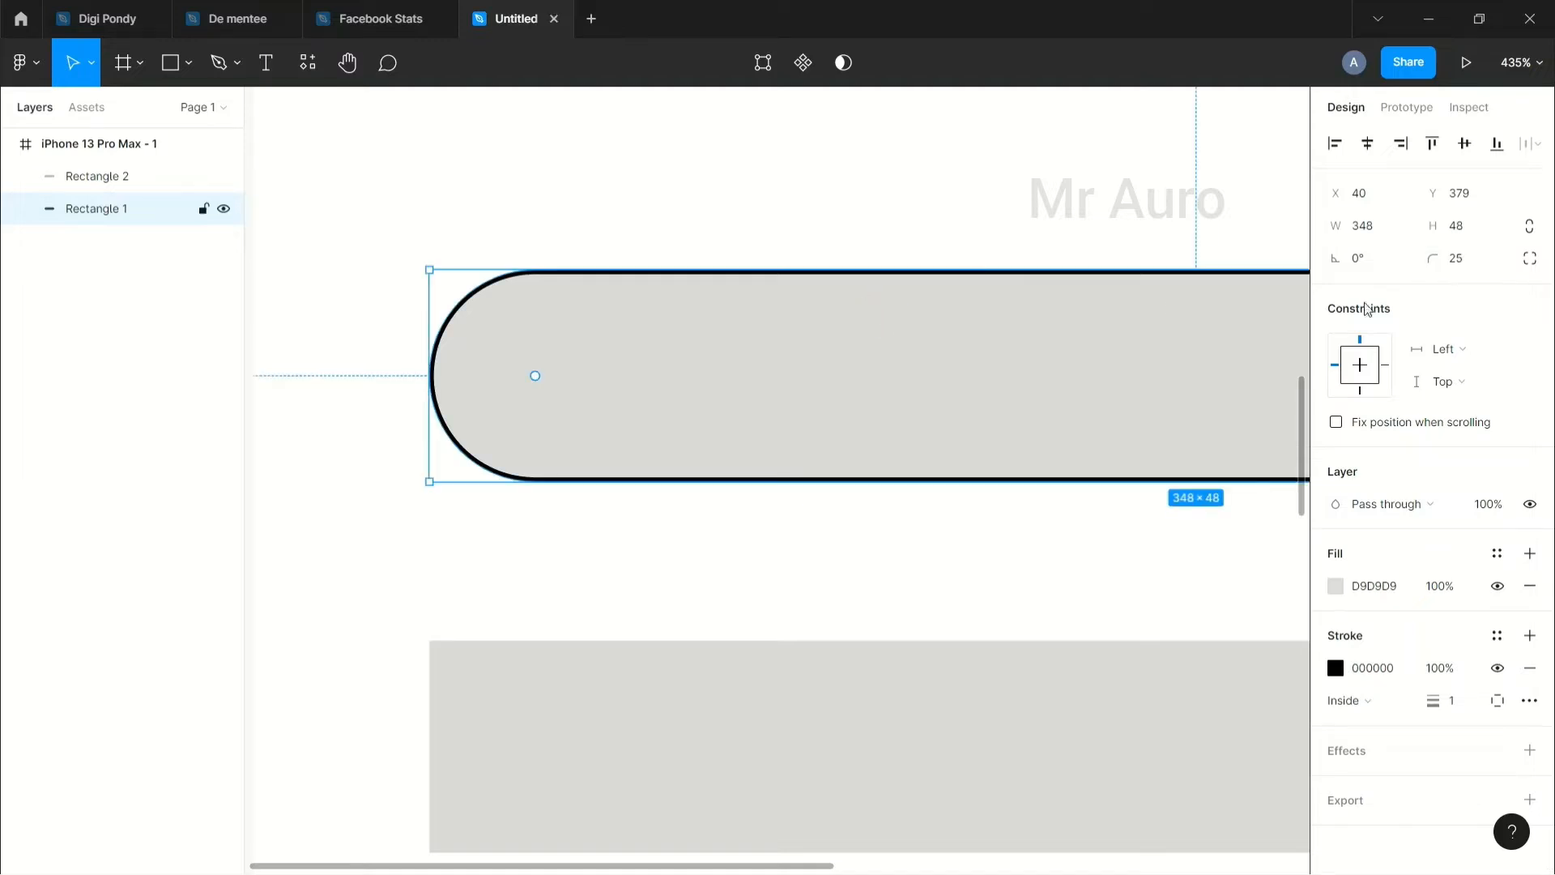
{"action": "left_click", "coordinate": [1463, 259]}
{"action": "key", "text": "Down"}
{"action": "key", "text": "Down"}
{"action": "key", "text": "Down"}
{"action": "key", "text": "Down"}
{"action": "key", "text": "Down"}
{"action": "key", "text": "Down"}
{"action": "key", "text": "Down"}
{"action": "key", "text": "Down"}
{"action": "key", "text": "Down"}
{"action": "key", "text": "Down"}
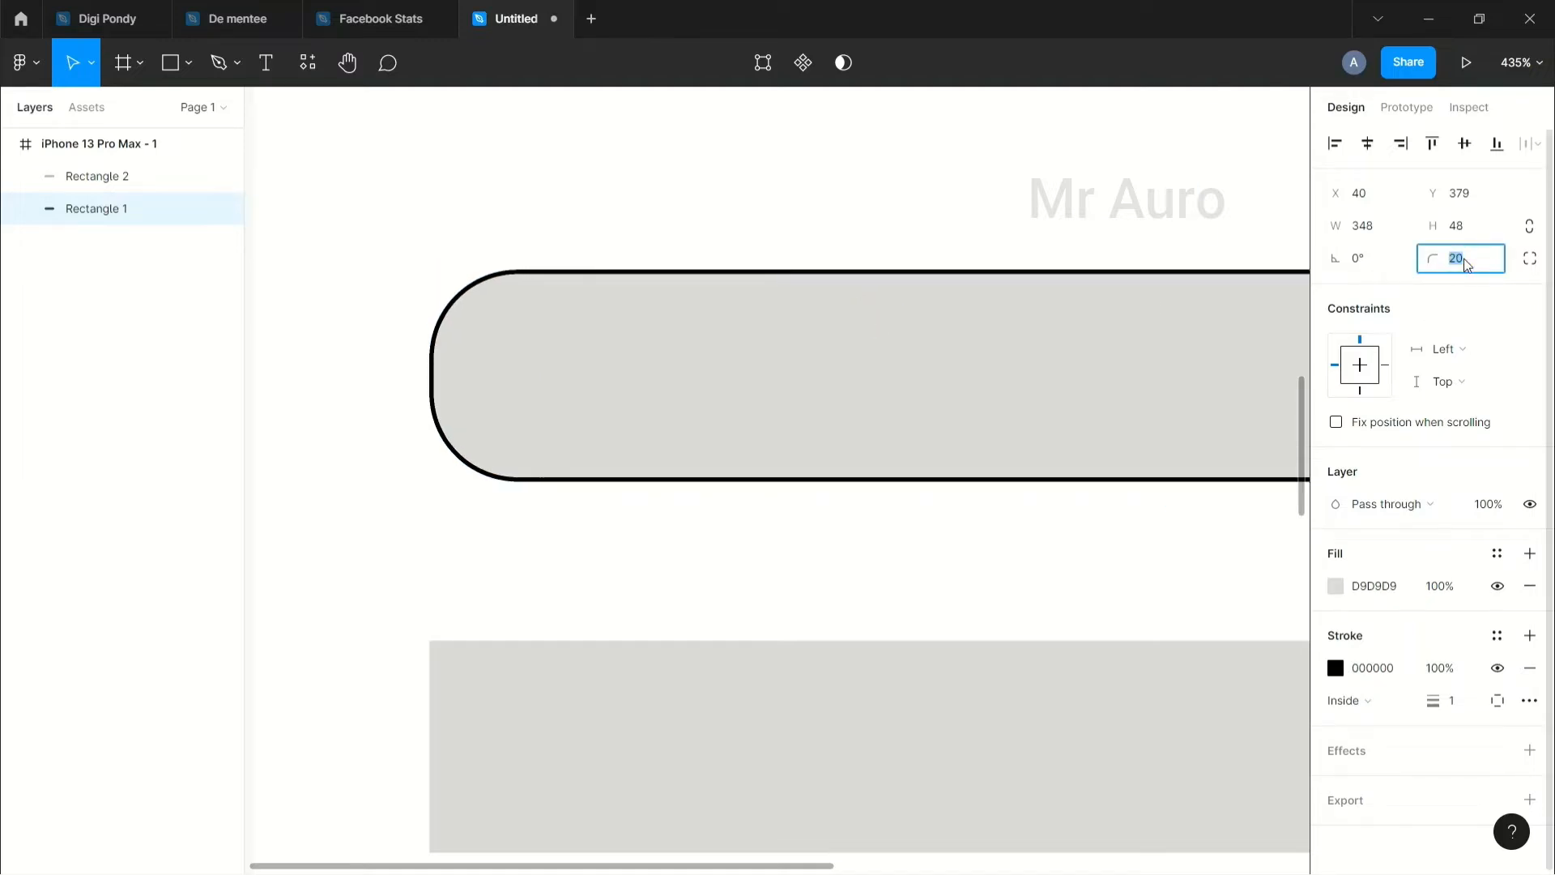
{"action": "key", "text": "Down"}
{"action": "key", "text": "Down"}
{"action": "key", "text": "Down"}
{"action": "key", "text": "Down"}
{"action": "key", "text": "Down"}
{"action": "key", "text": "Down"}
{"action": "key", "text": "Down"}
{"action": "key", "text": "Down"}
{"action": "key", "text": "Down"}
{"action": "key", "text": "Down"}
{"action": "key", "text": "Down"}
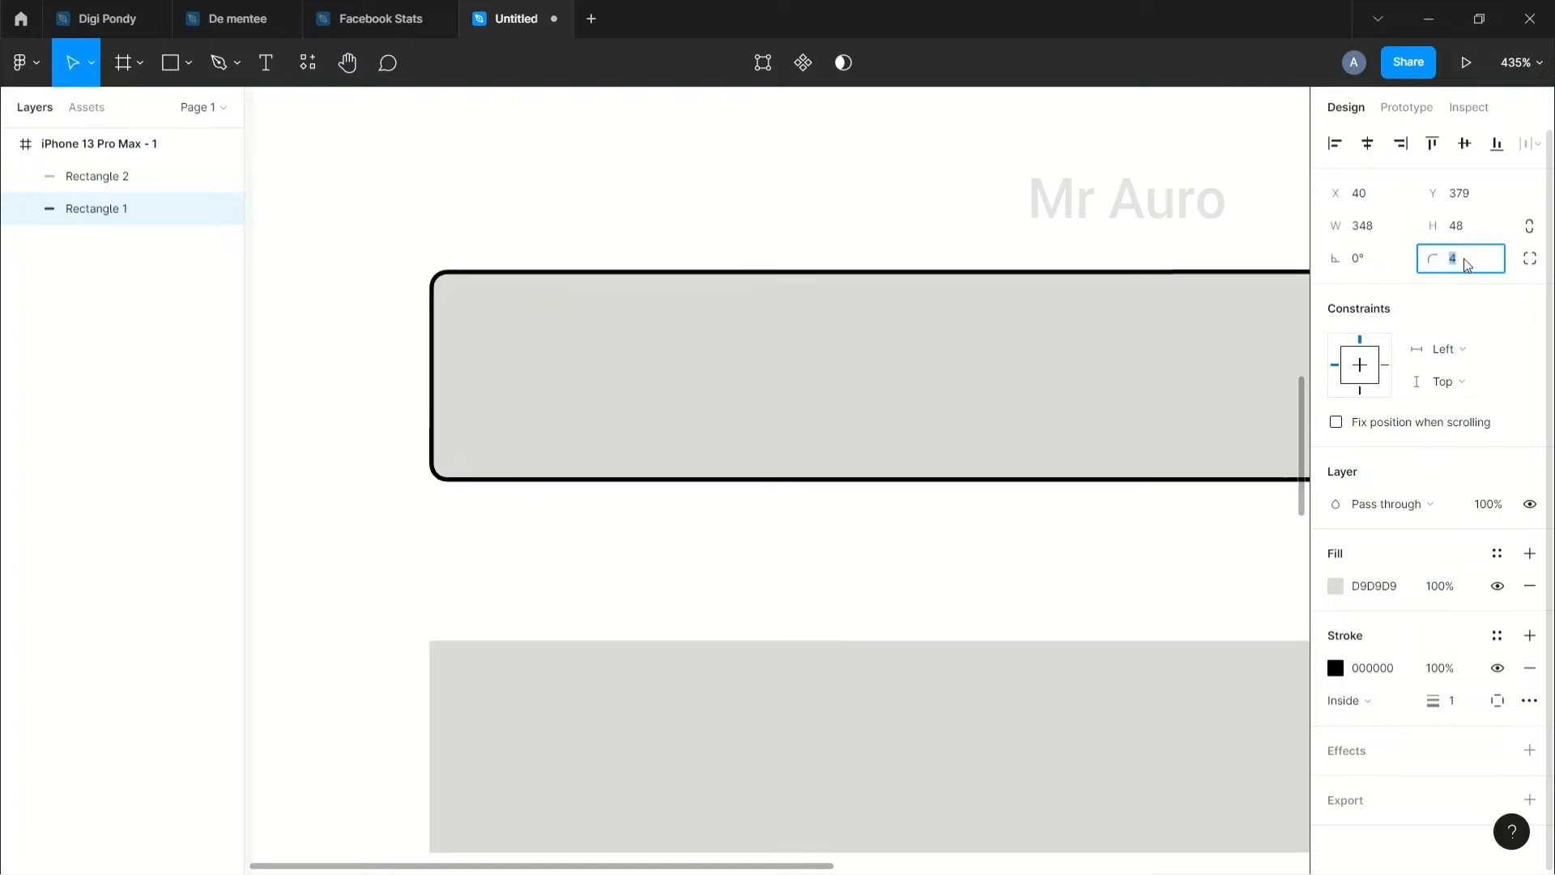
{"action": "key", "text": "Up"}
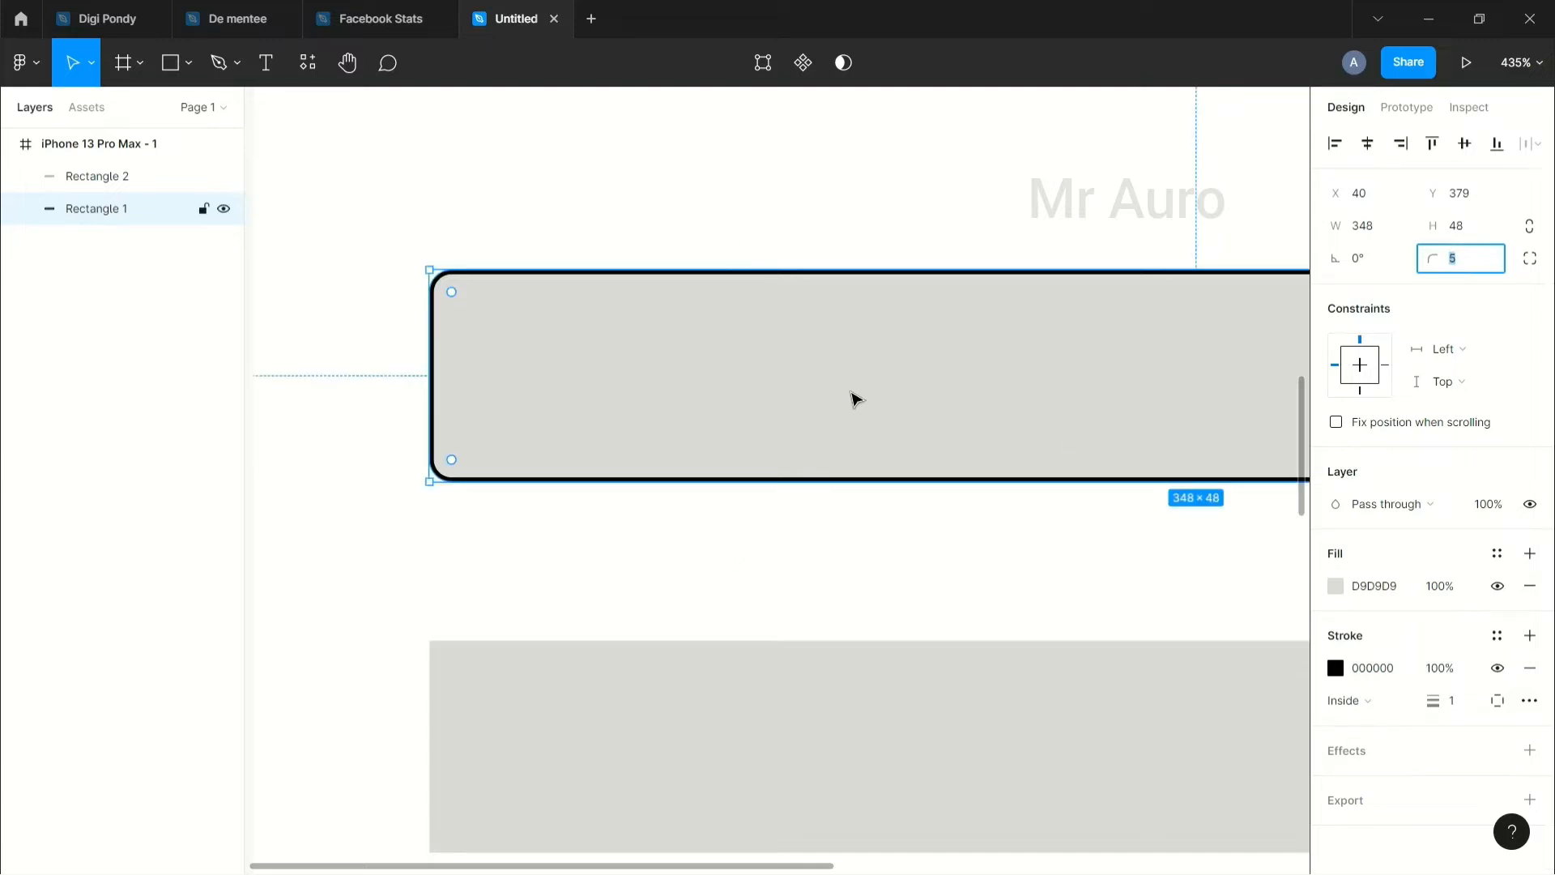
Step: Make Rectangle 1's fill fully transparent at 0% opacity
{"action": "left_click", "coordinate": [1338, 589]}
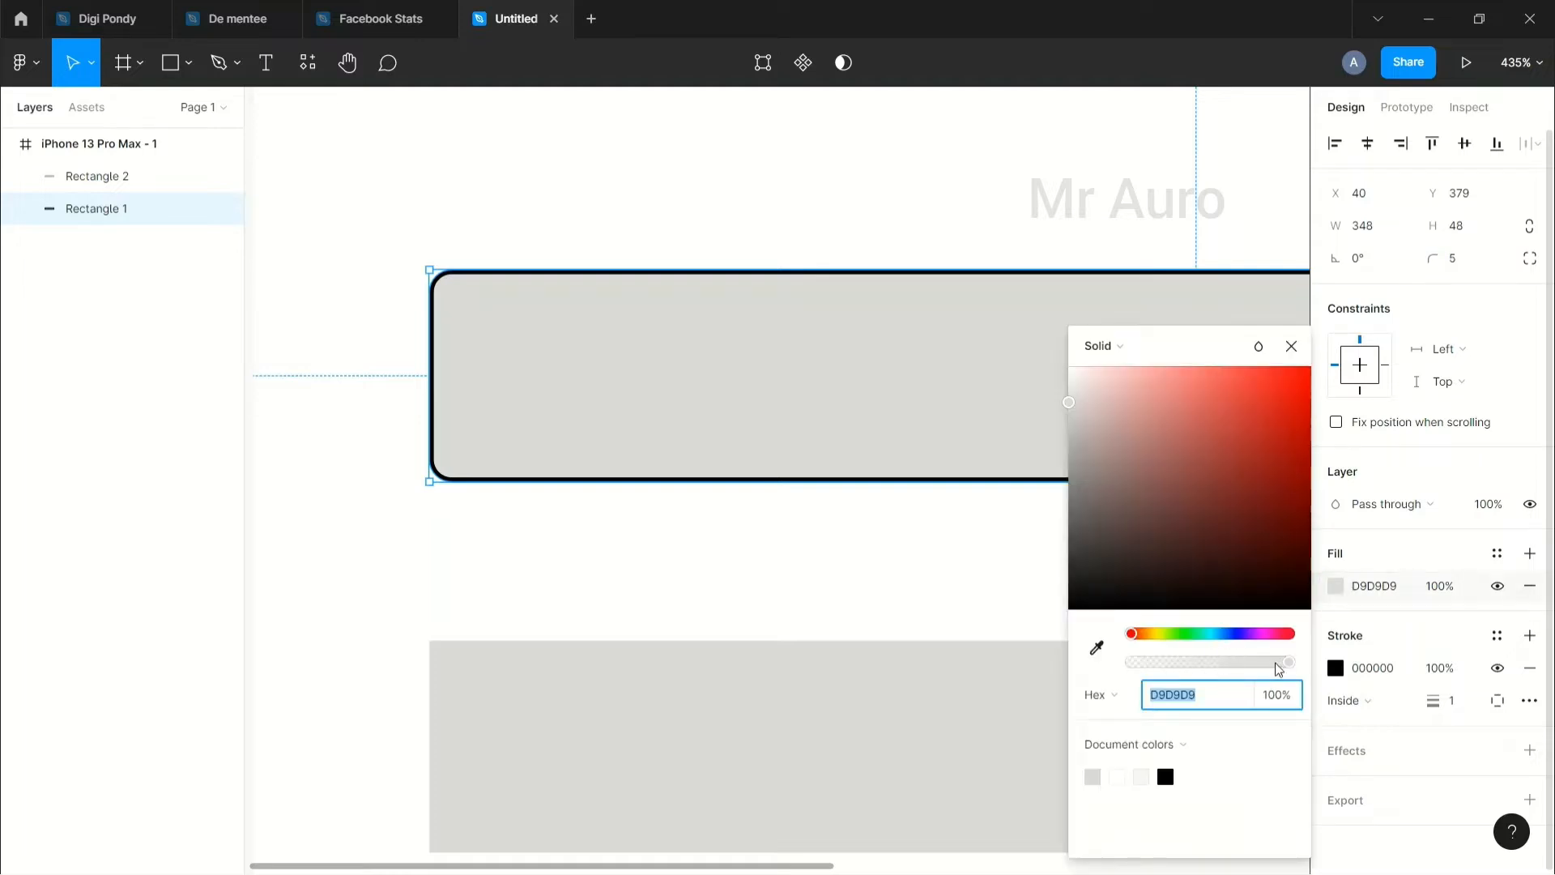
{"action": "left_click_drag", "start_coordinate": [1281, 662], "coordinate": [1095, 665]}
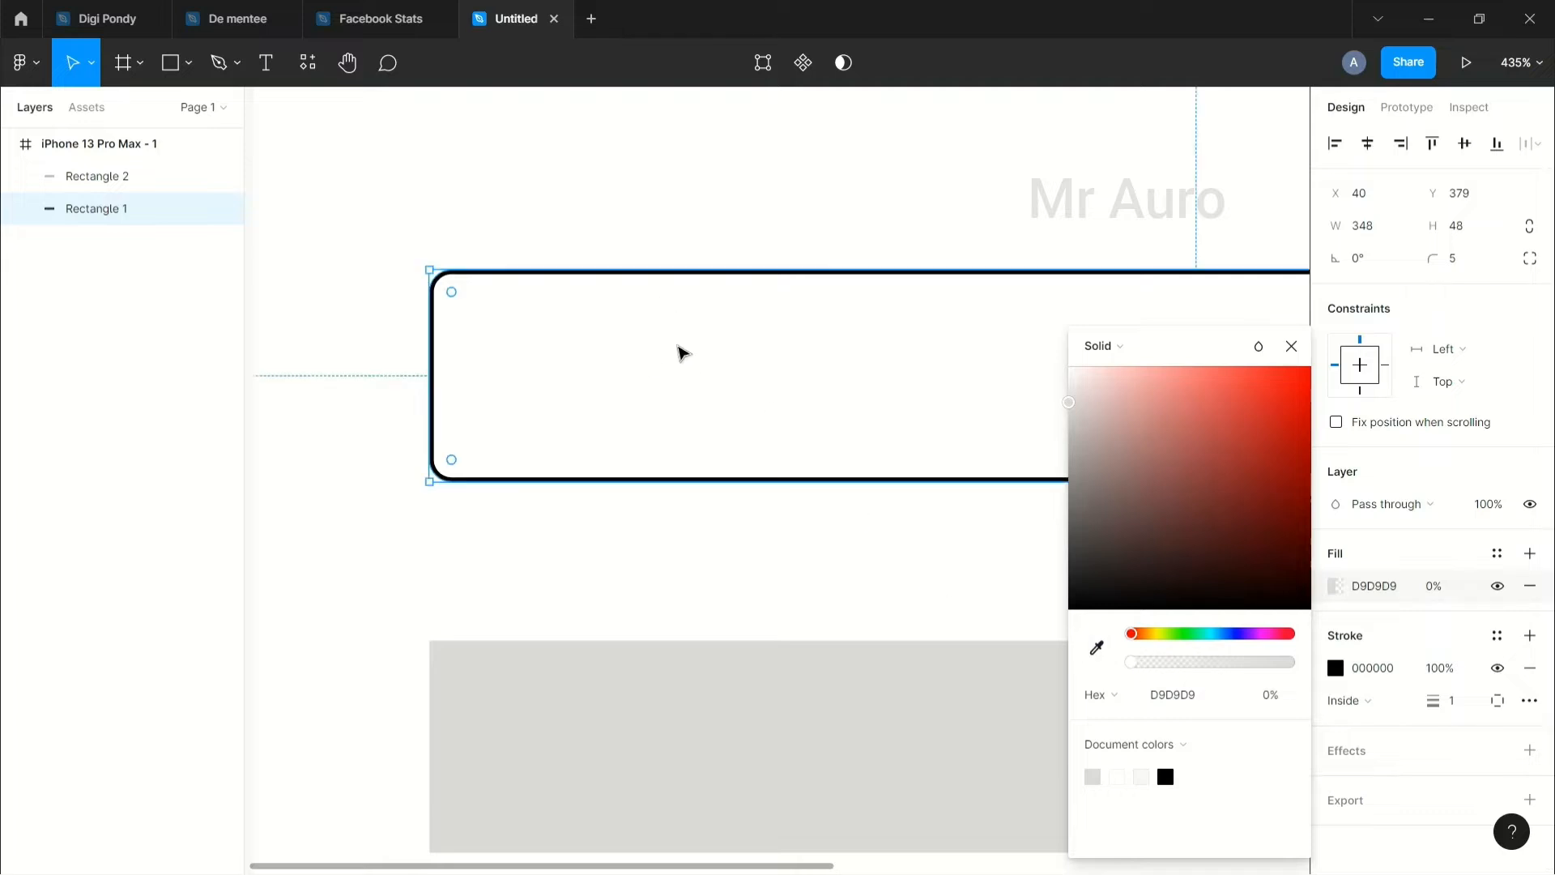
{"action": "left_click", "coordinate": [669, 566]}
{"action": "left_click", "coordinate": [624, 285]}
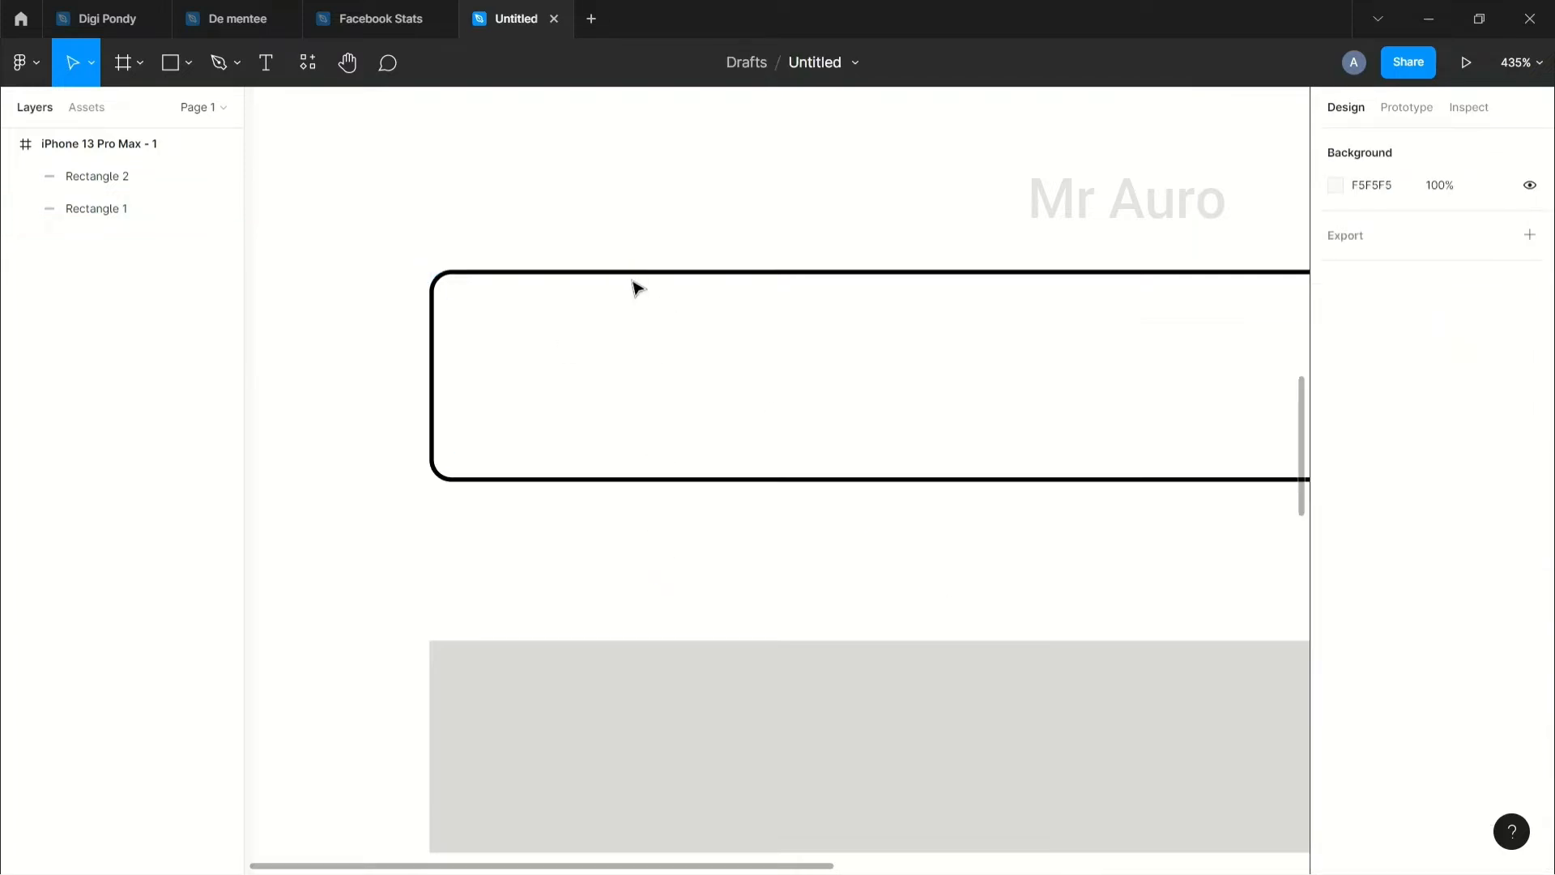
Step: Change the rectangle's outline colour from black to vivid pink FF259B
{"action": "left_click", "coordinate": [640, 274]}
{"action": "left_click", "coordinate": [760, 545]}
{"action": "left_click", "coordinate": [750, 271]}
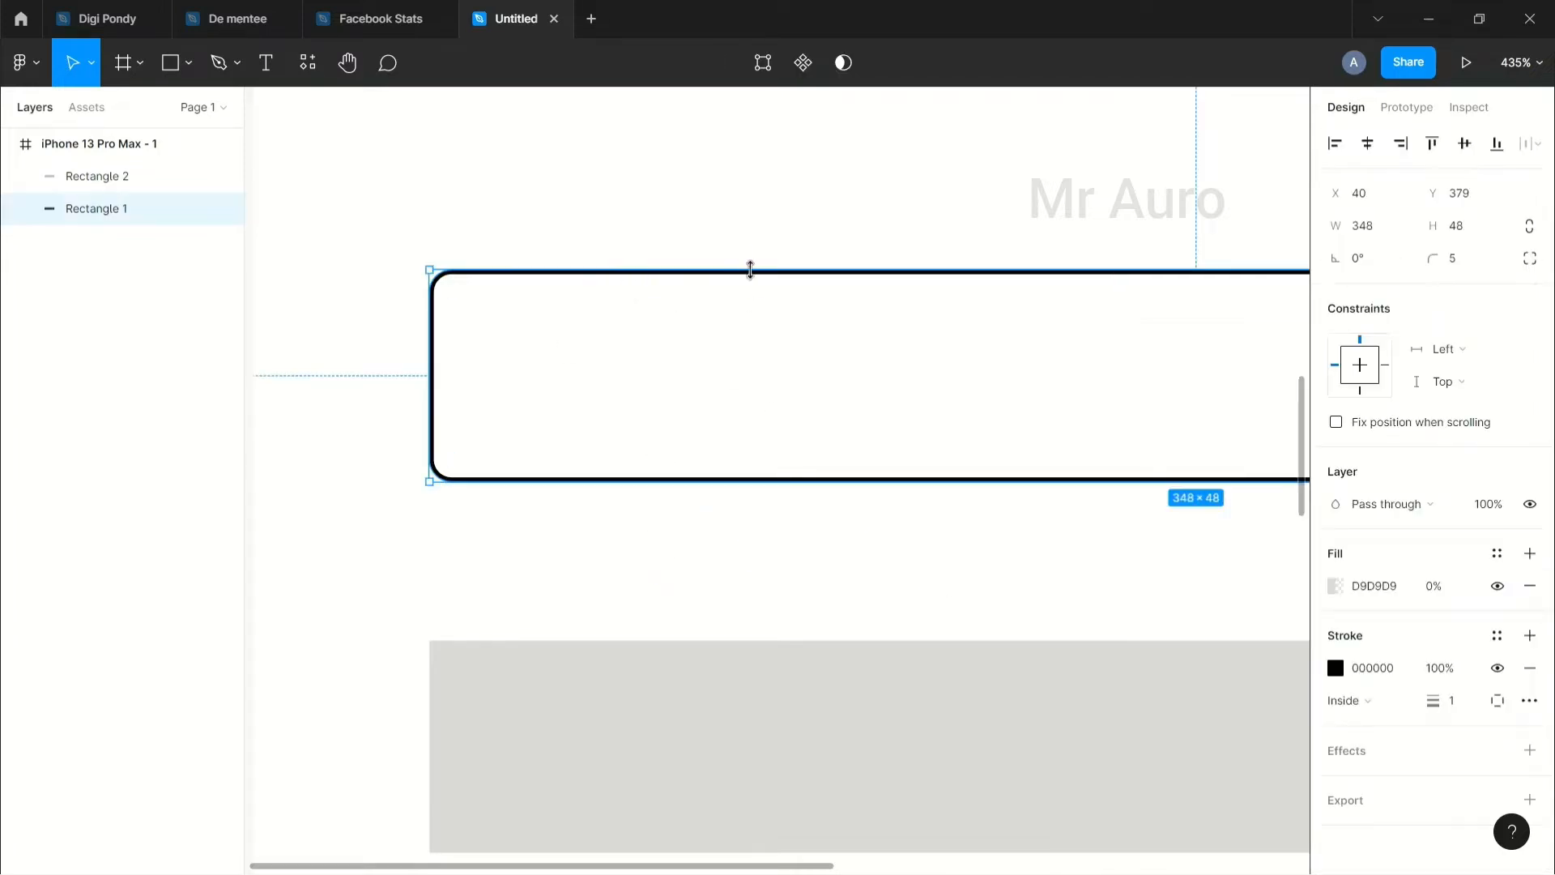
{"action": "left_click", "coordinate": [1335, 668]}
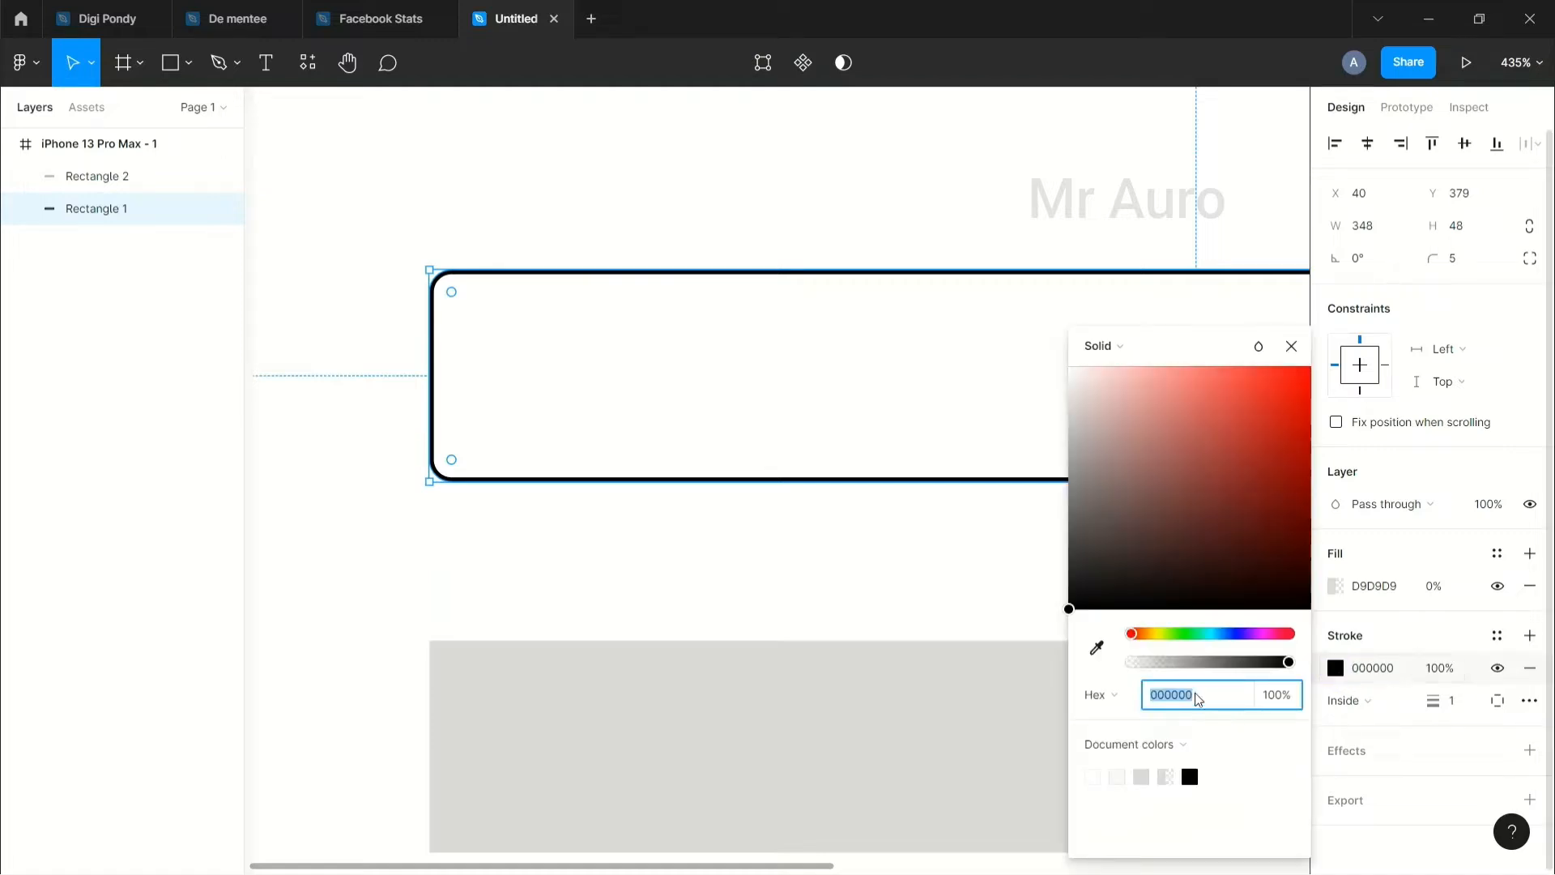
{"action": "left_click", "coordinate": [1274, 635]}
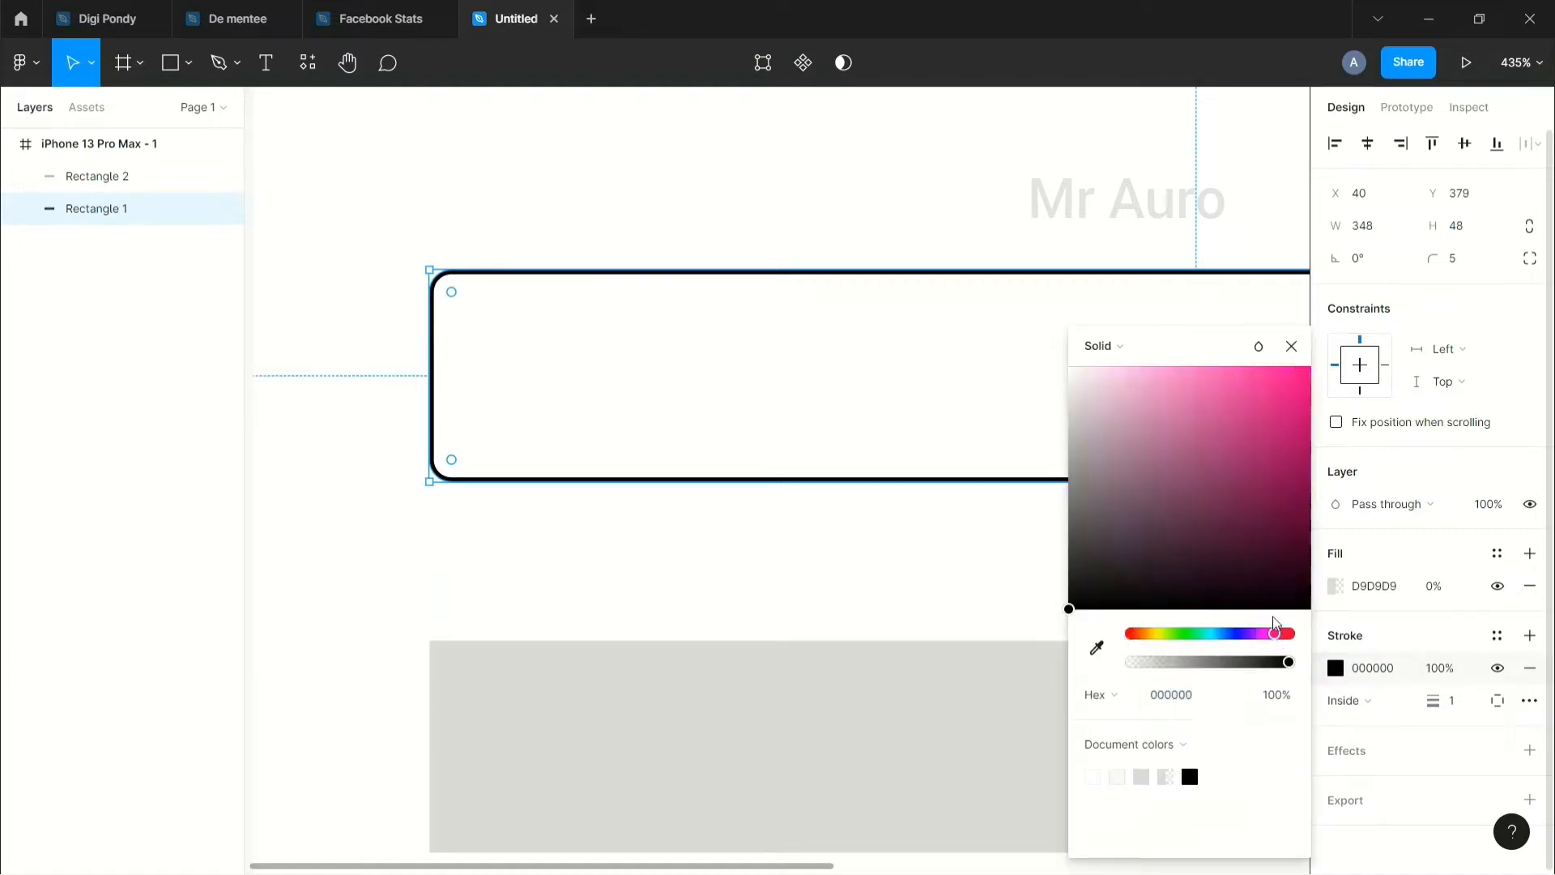
{"action": "left_click_drag", "start_coordinate": [1237, 367], "coordinate": [1279, 362]}
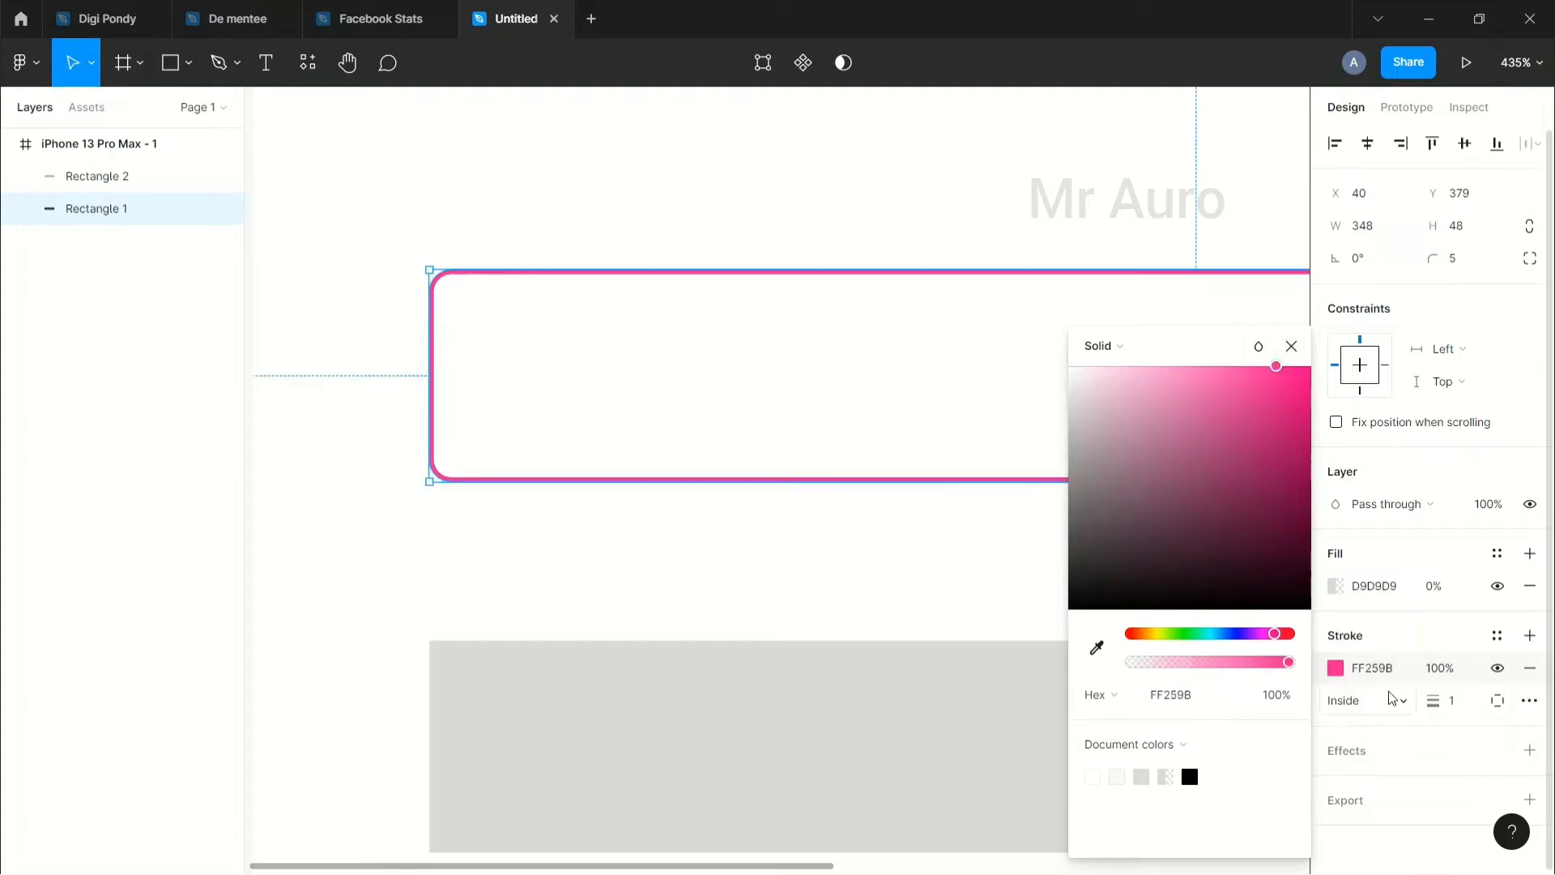
{"action": "left_click", "coordinate": [989, 567]}
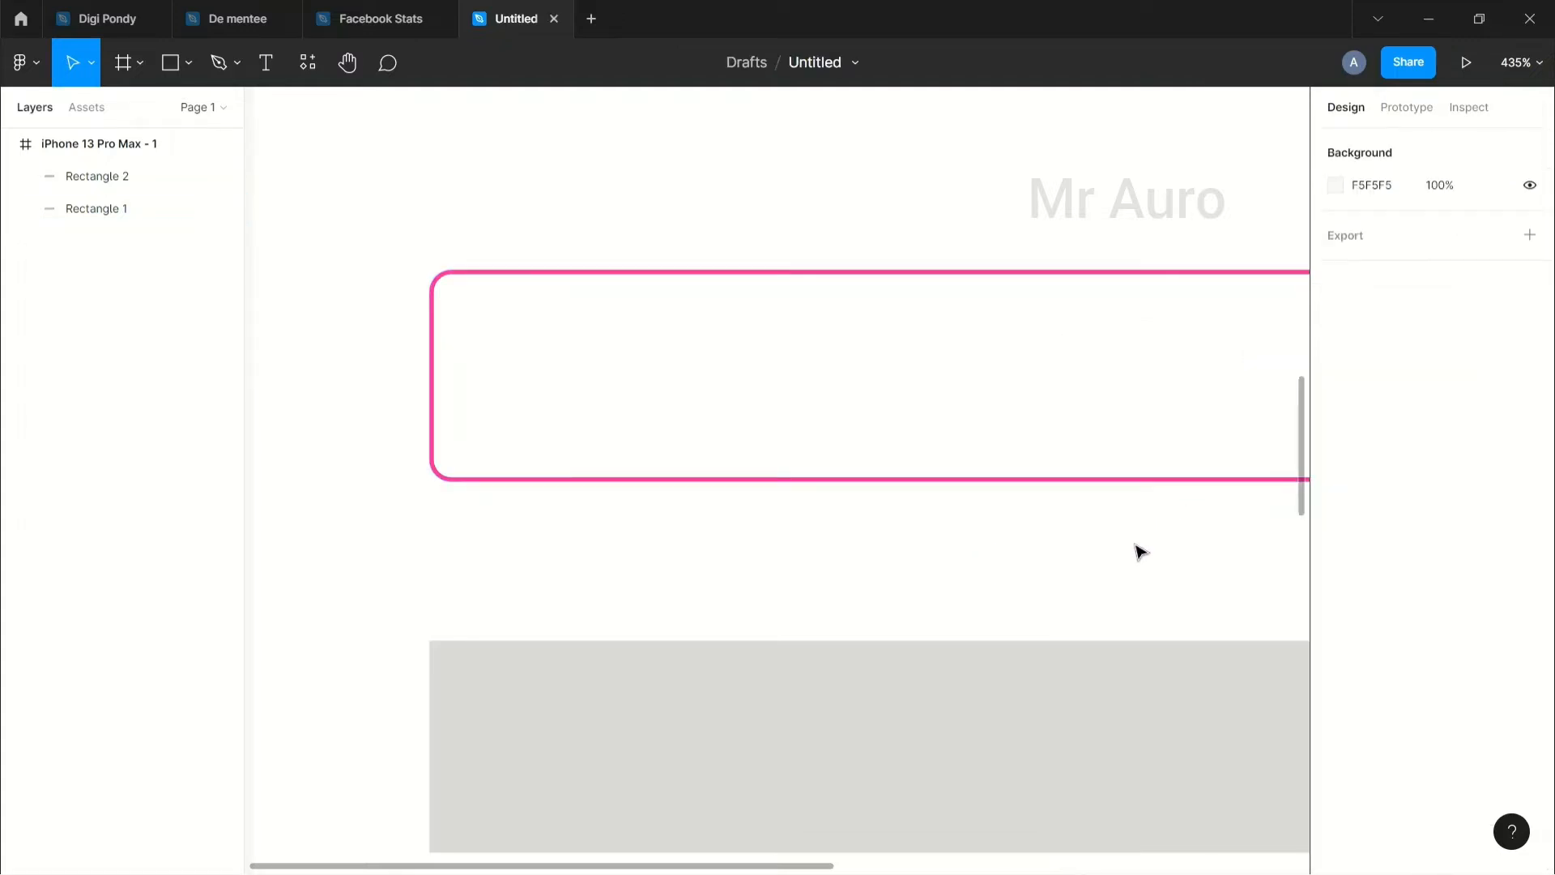
{"action": "scroll", "coordinate": [1134, 550], "scroll_direction": "down", "scroll_amount": 5}
Step: Delete the lower grey rectangle
{"action": "left_click_drag", "start_coordinate": [934, 555], "coordinate": [792, 528]}
{"action": "left_click", "coordinate": [788, 607]}
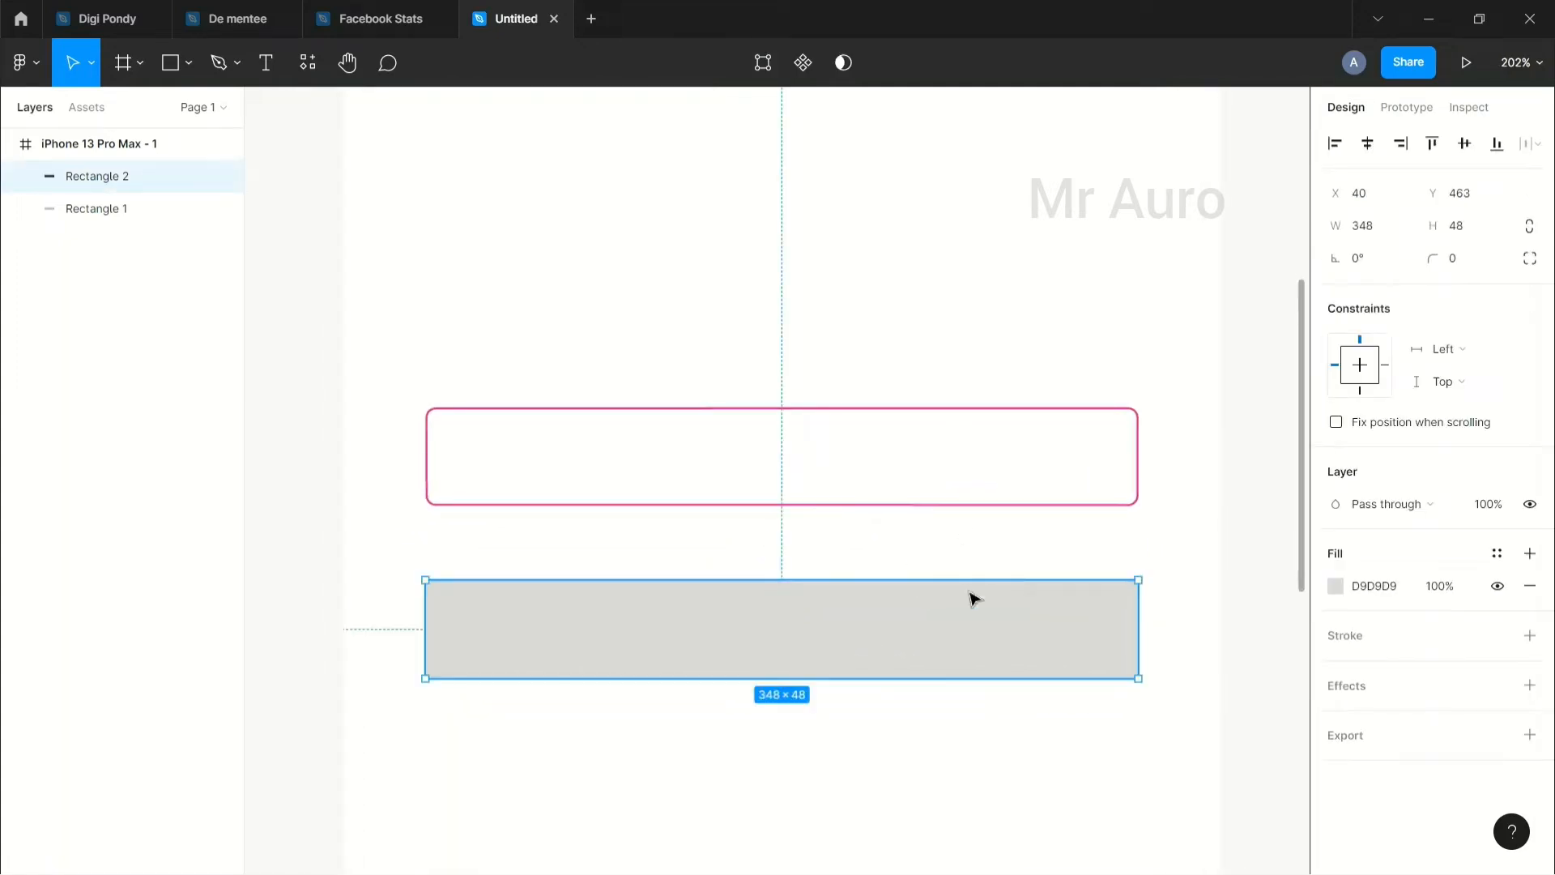
{"action": "key", "text": "Delete"}
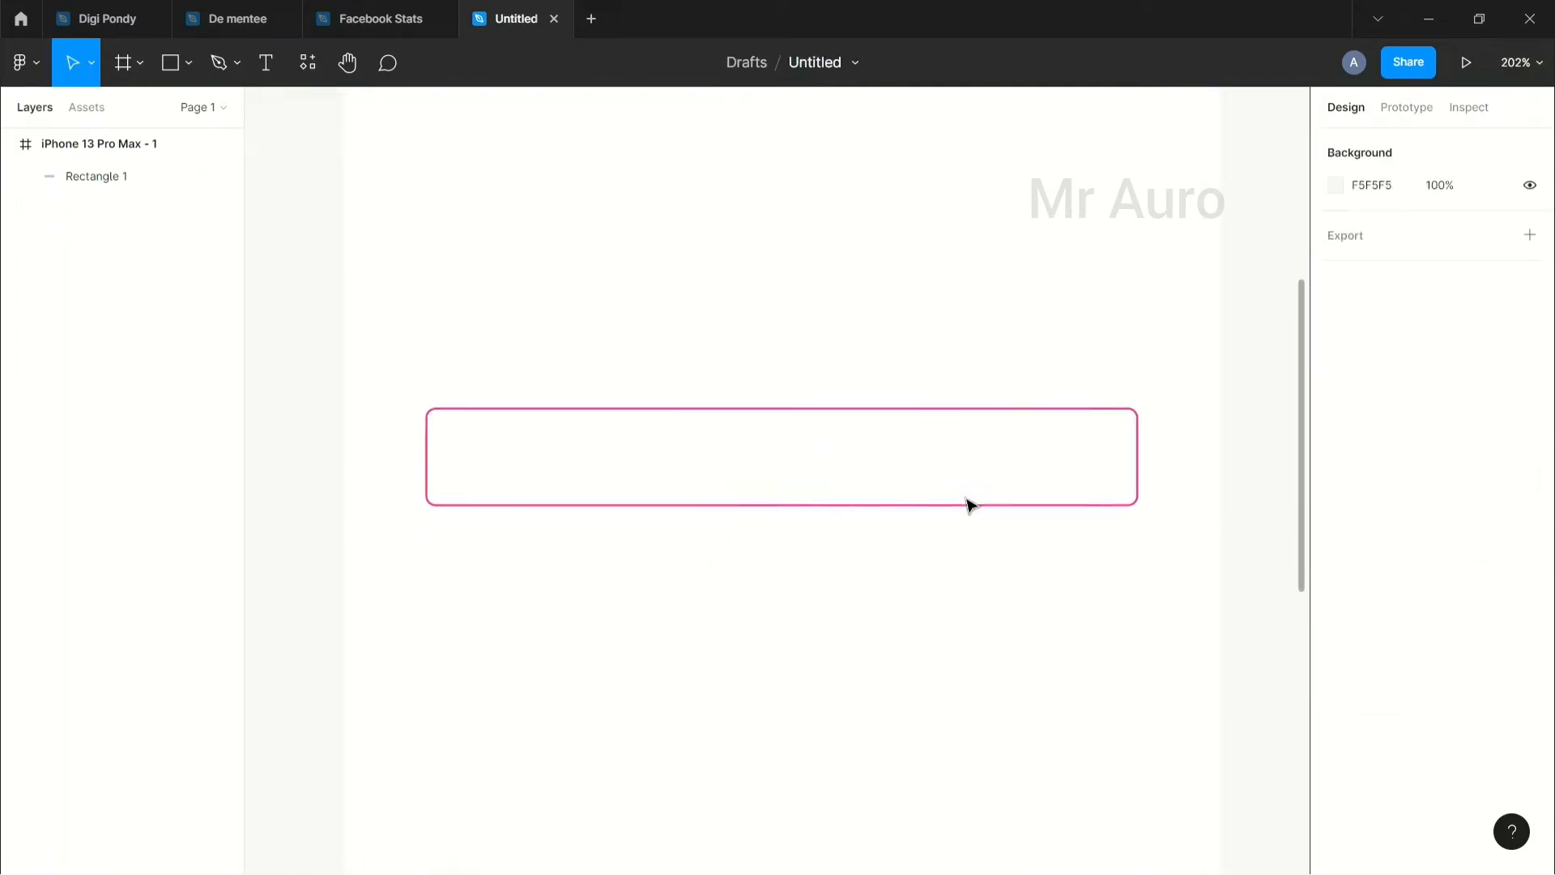
Step: Widen the pink field to 353 and paste a copy of it below
{"action": "left_click", "coordinate": [965, 505]}
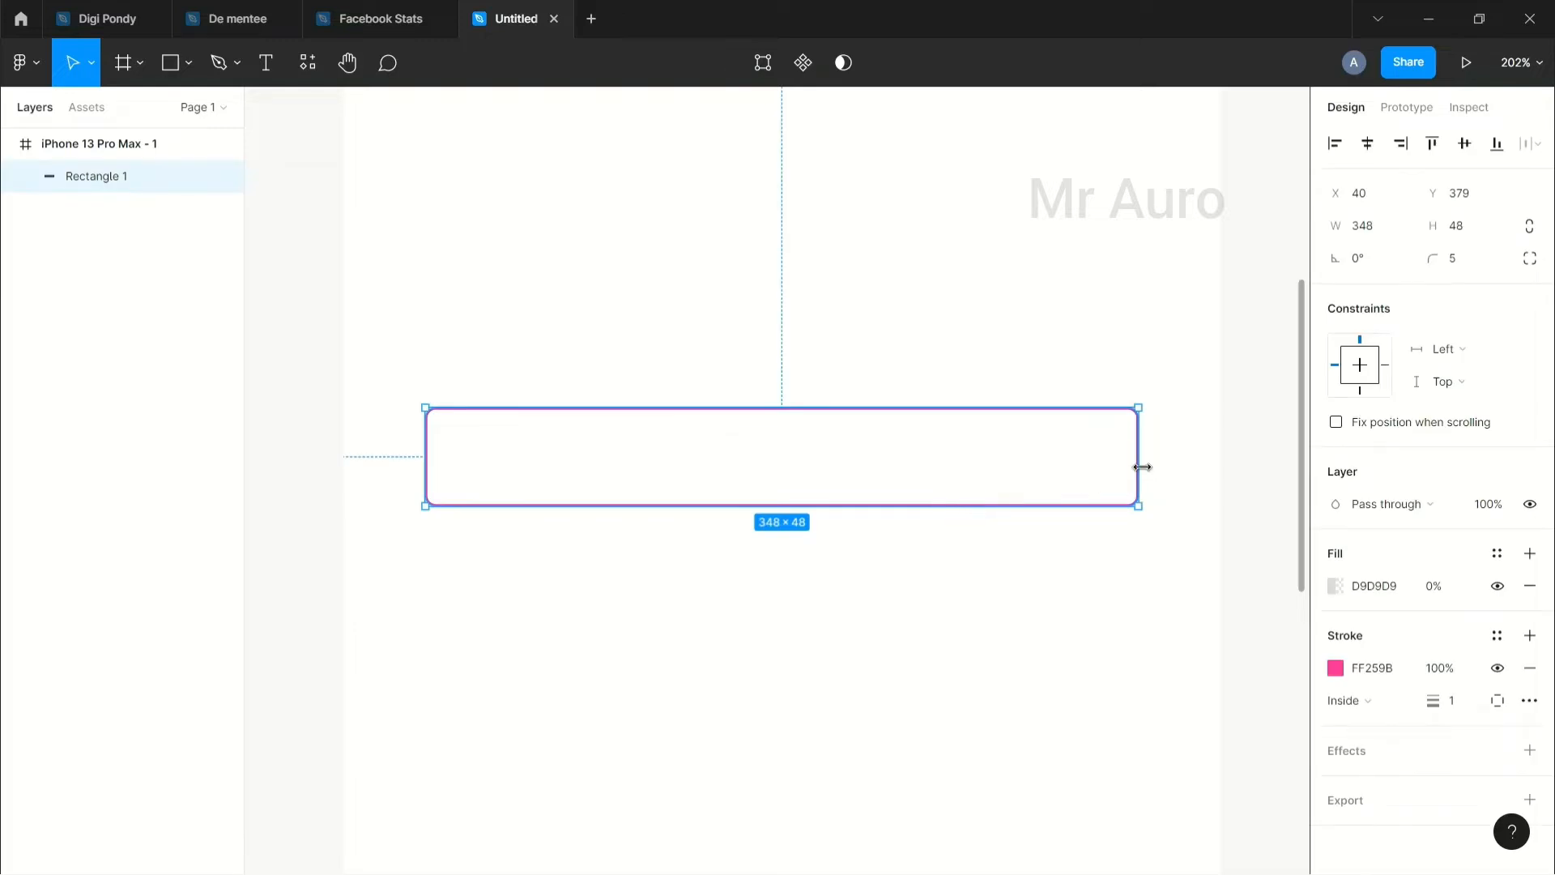
{"action": "left_click_drag", "start_coordinate": [1141, 467], "coordinate": [1148, 467]}
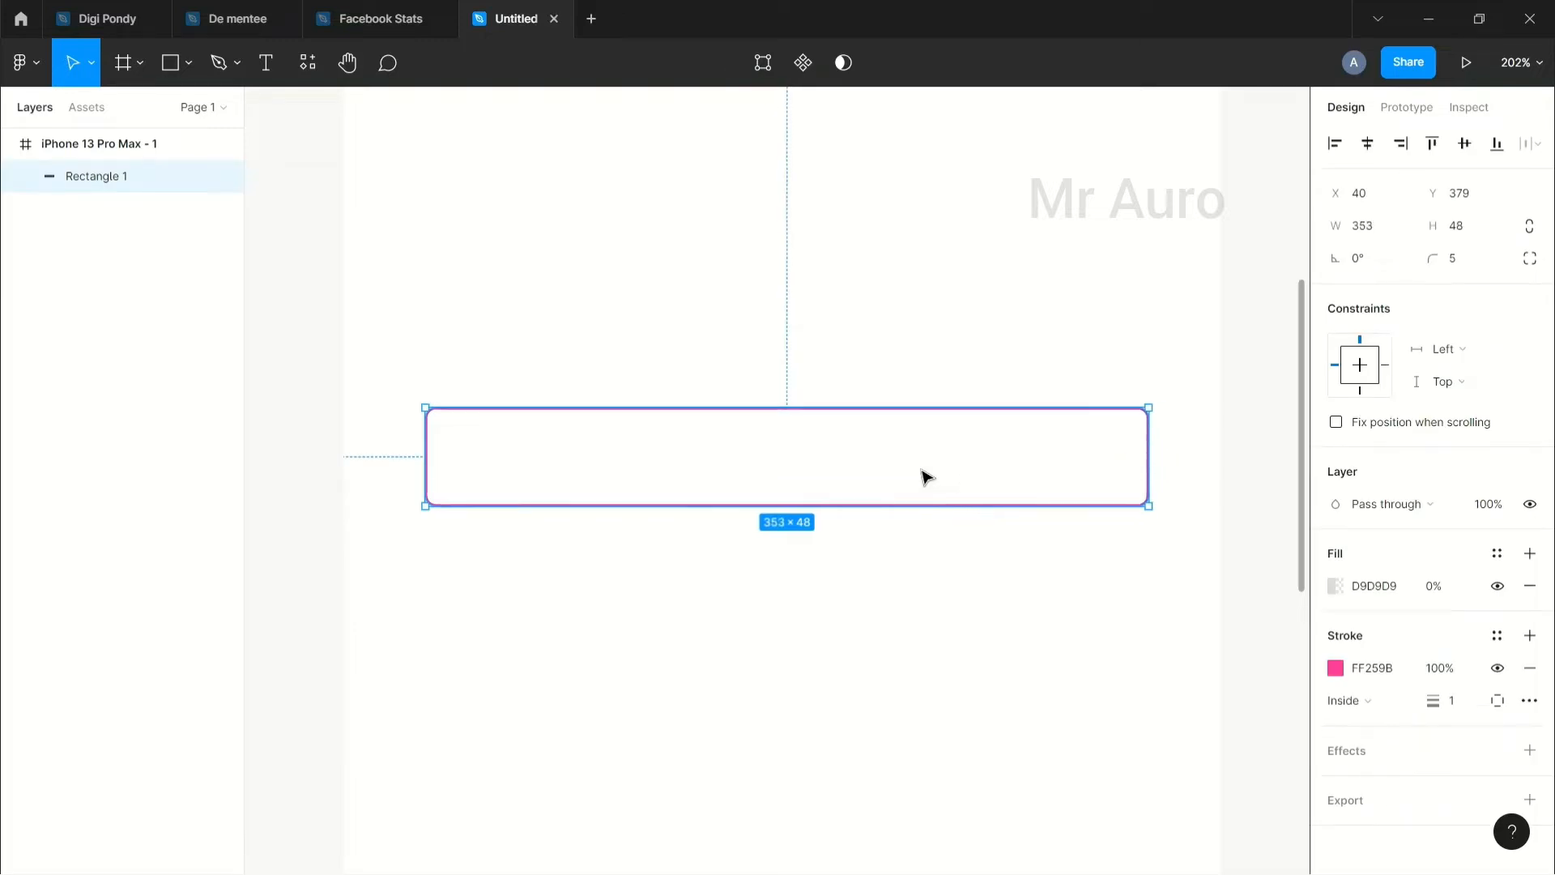
{"action": "left_click_drag", "start_coordinate": [892, 483], "coordinate": [834, 705]}
{"action": "key", "text": "ctrl+v"}
{"action": "key", "text": "shift+0"}
{"action": "left_click", "coordinate": [1081, 624]}
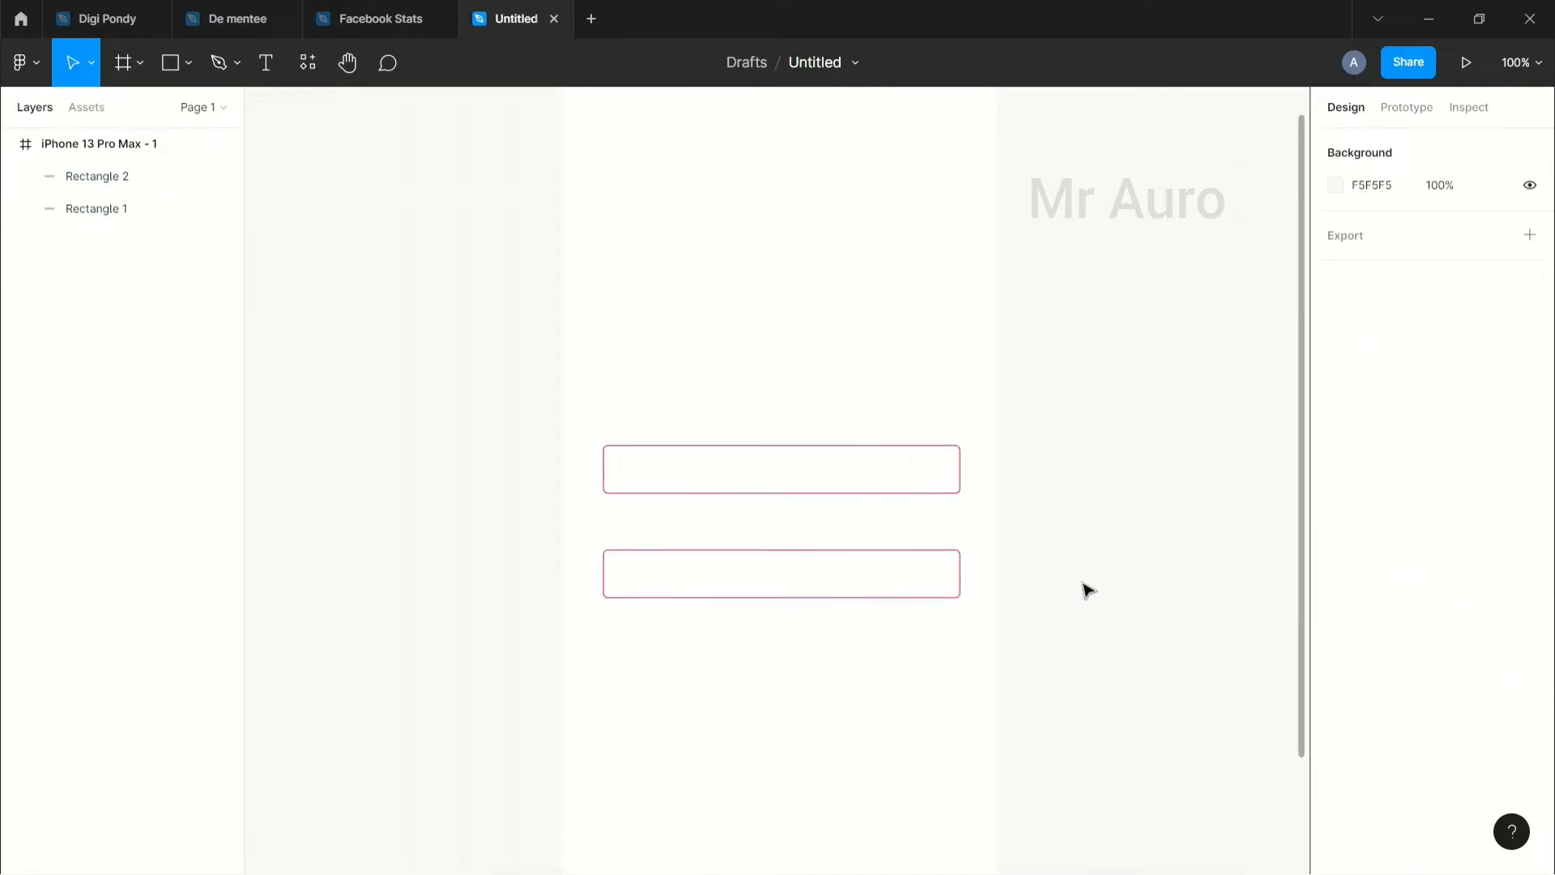
Step: Make the first field's label read 'User name or Mobile Number'
{"action": "left_click", "coordinate": [265, 63]}
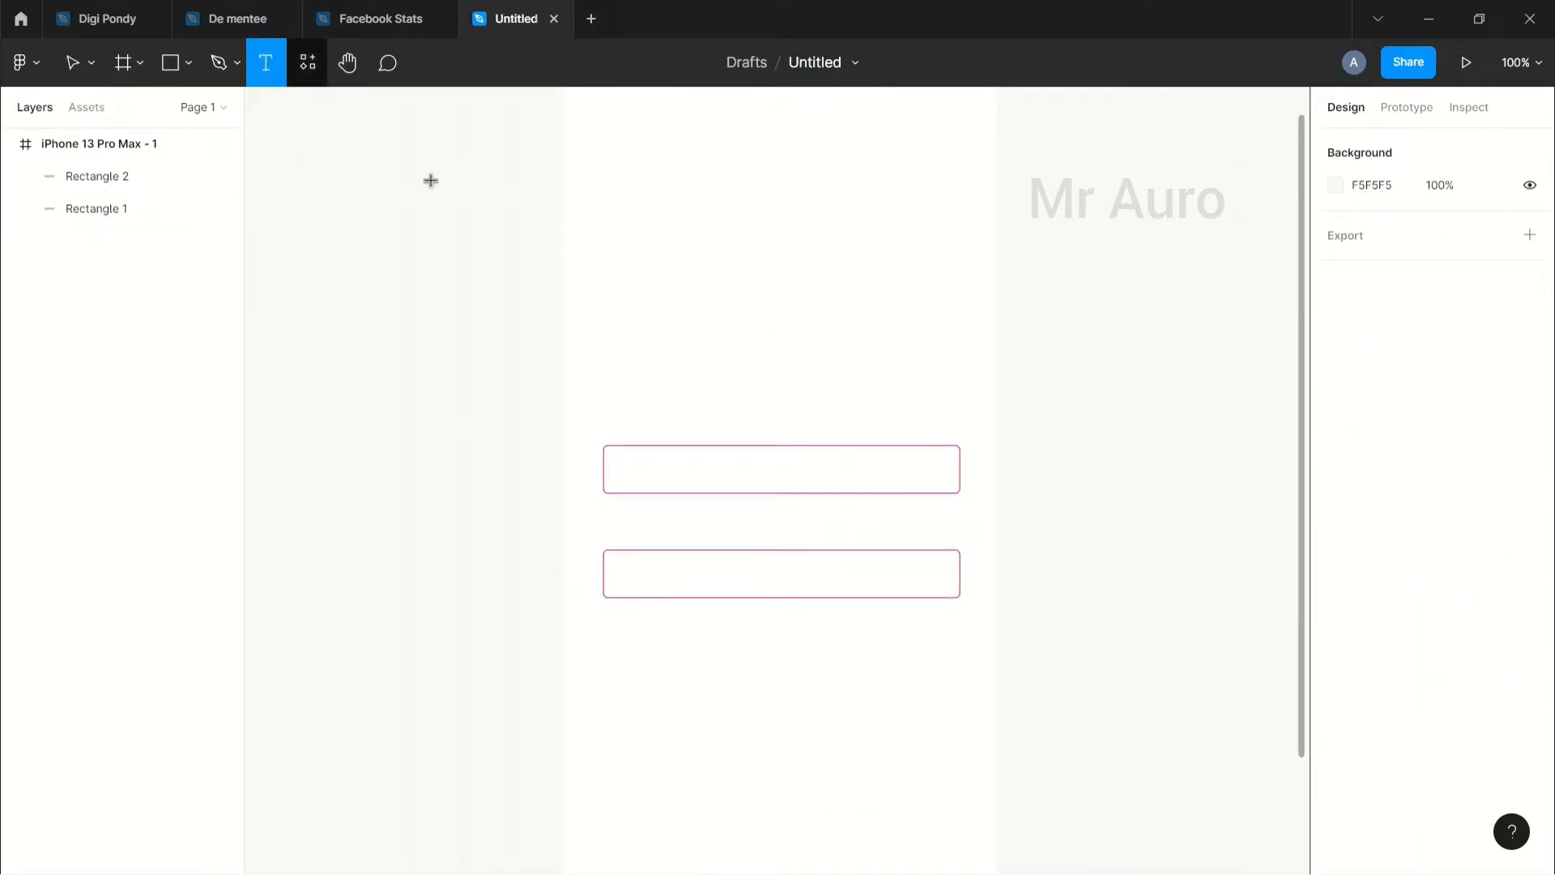
{"action": "left_click", "coordinate": [607, 411]}
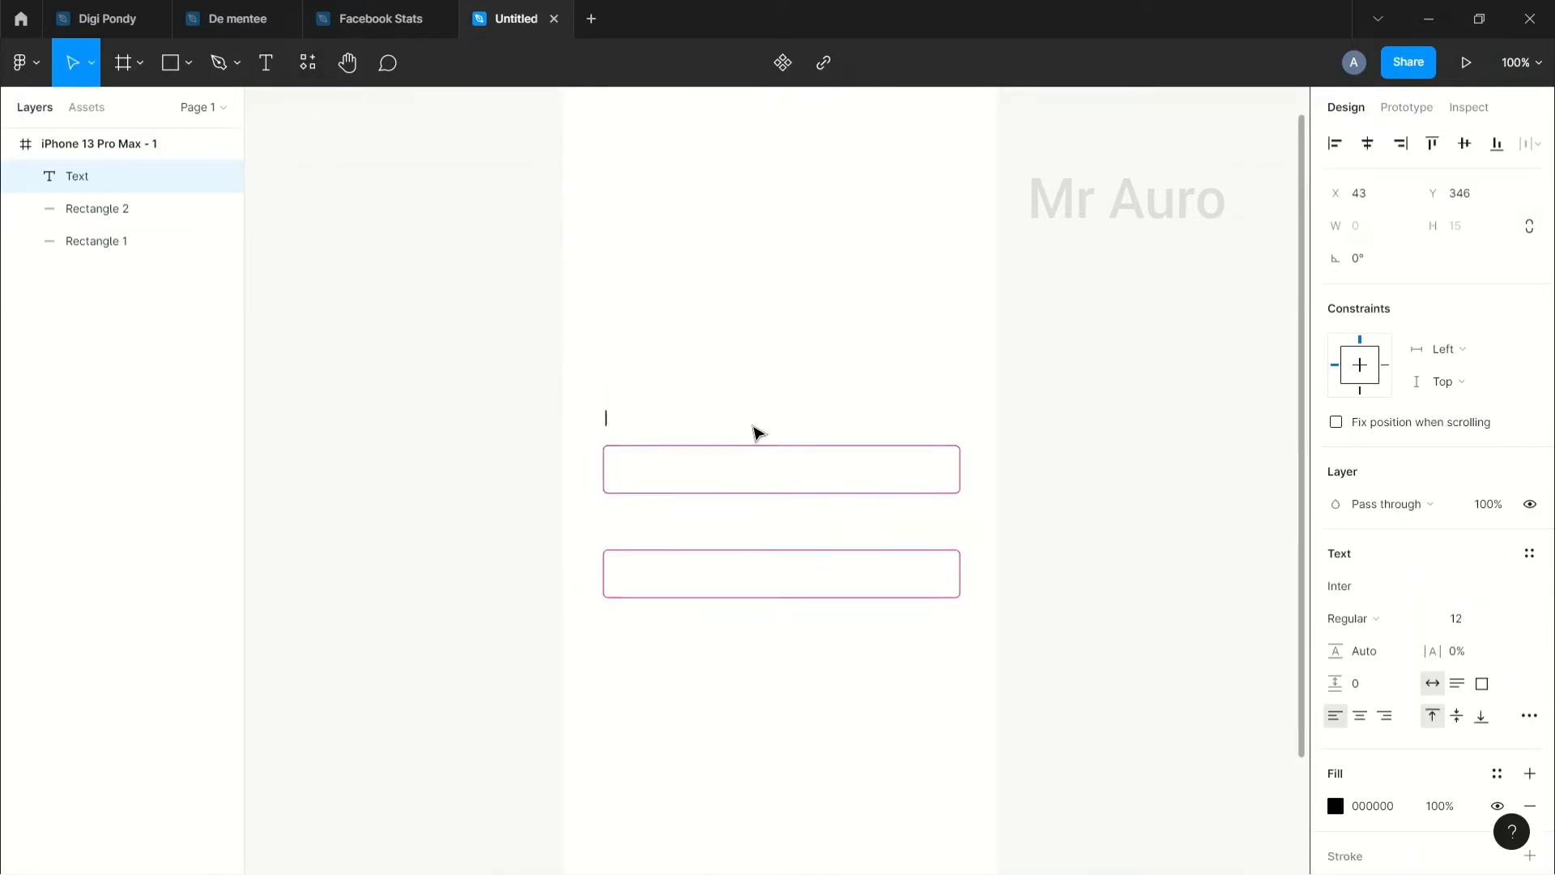
{"action": "type", "text": "User name, Mobile"}
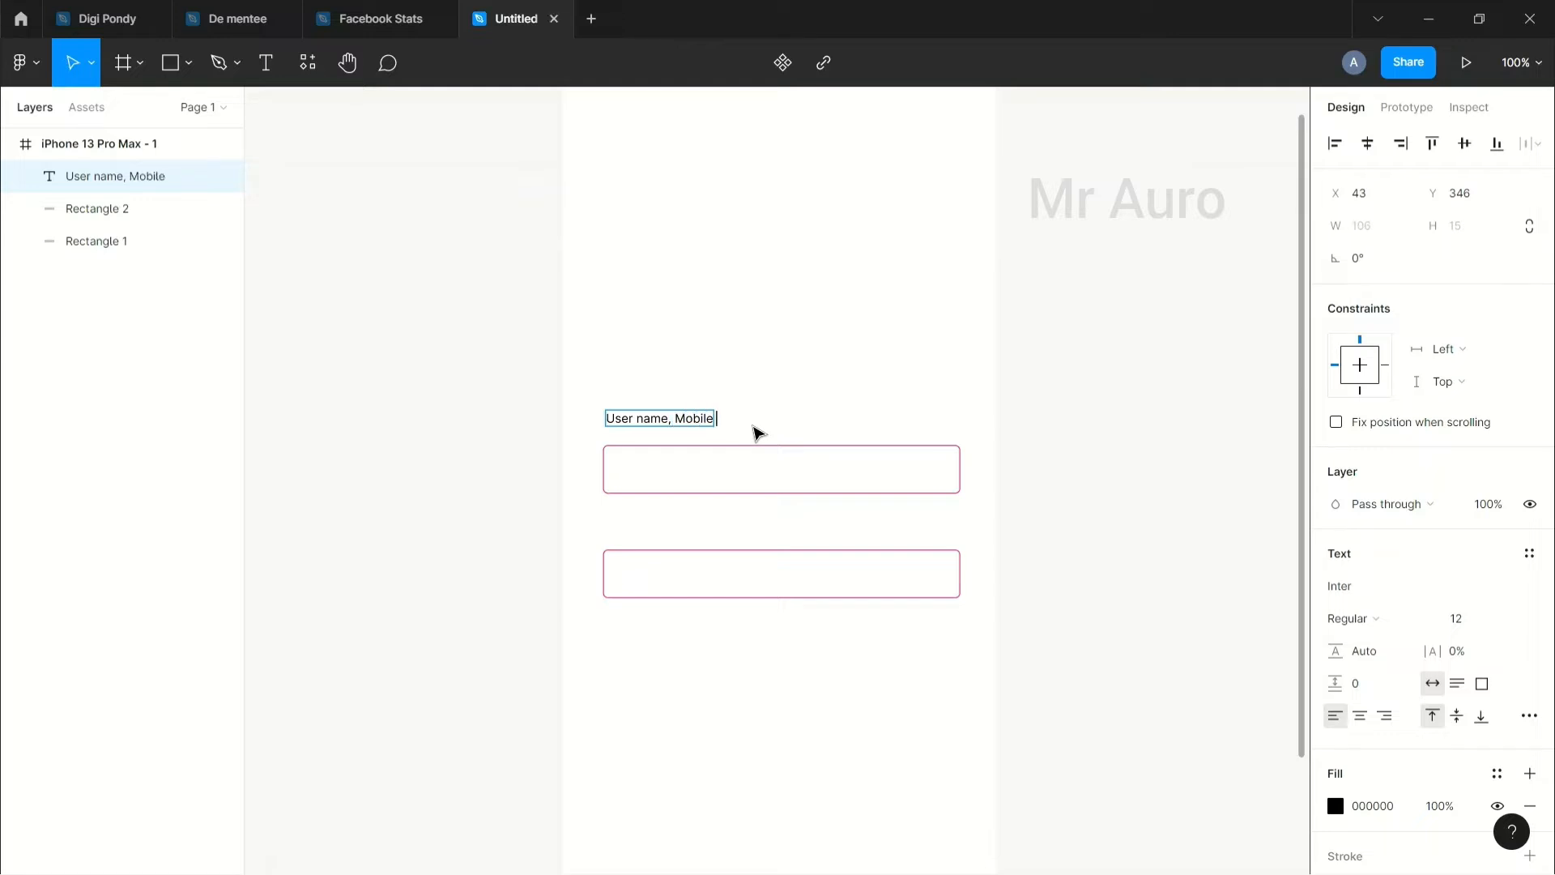
{"action": "type", "text": "mber"}
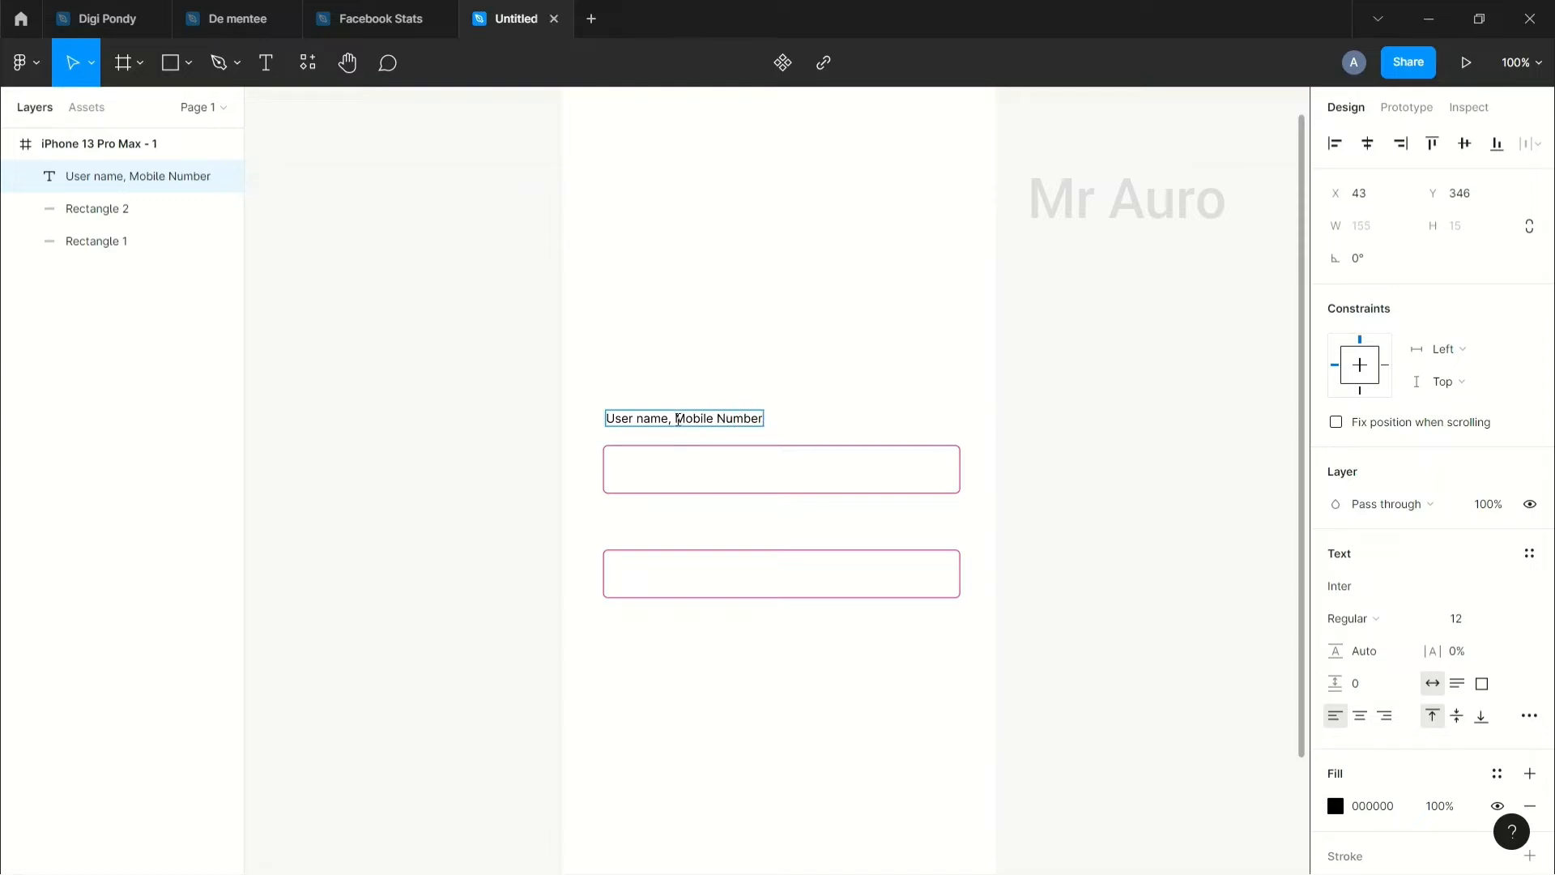
{"action": "left_click", "coordinate": [678, 419]}
{"action": "key", "text": "BackSpace"}
{"action": "key", "text": "BackSpace"}
{"action": "type", "text": "o"}
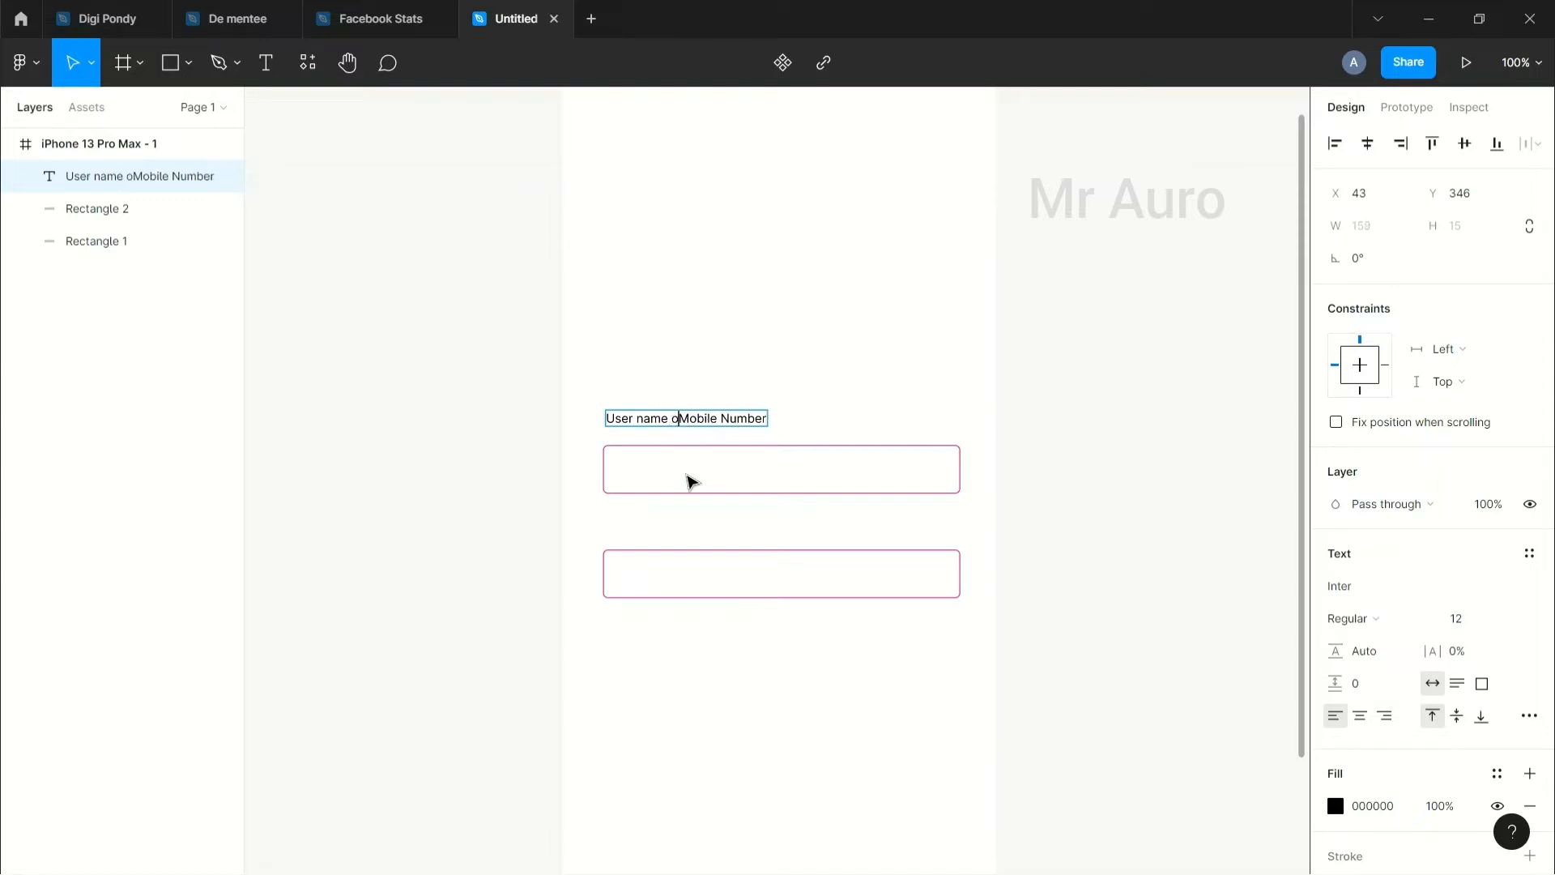
{"action": "type", "text": "r"}
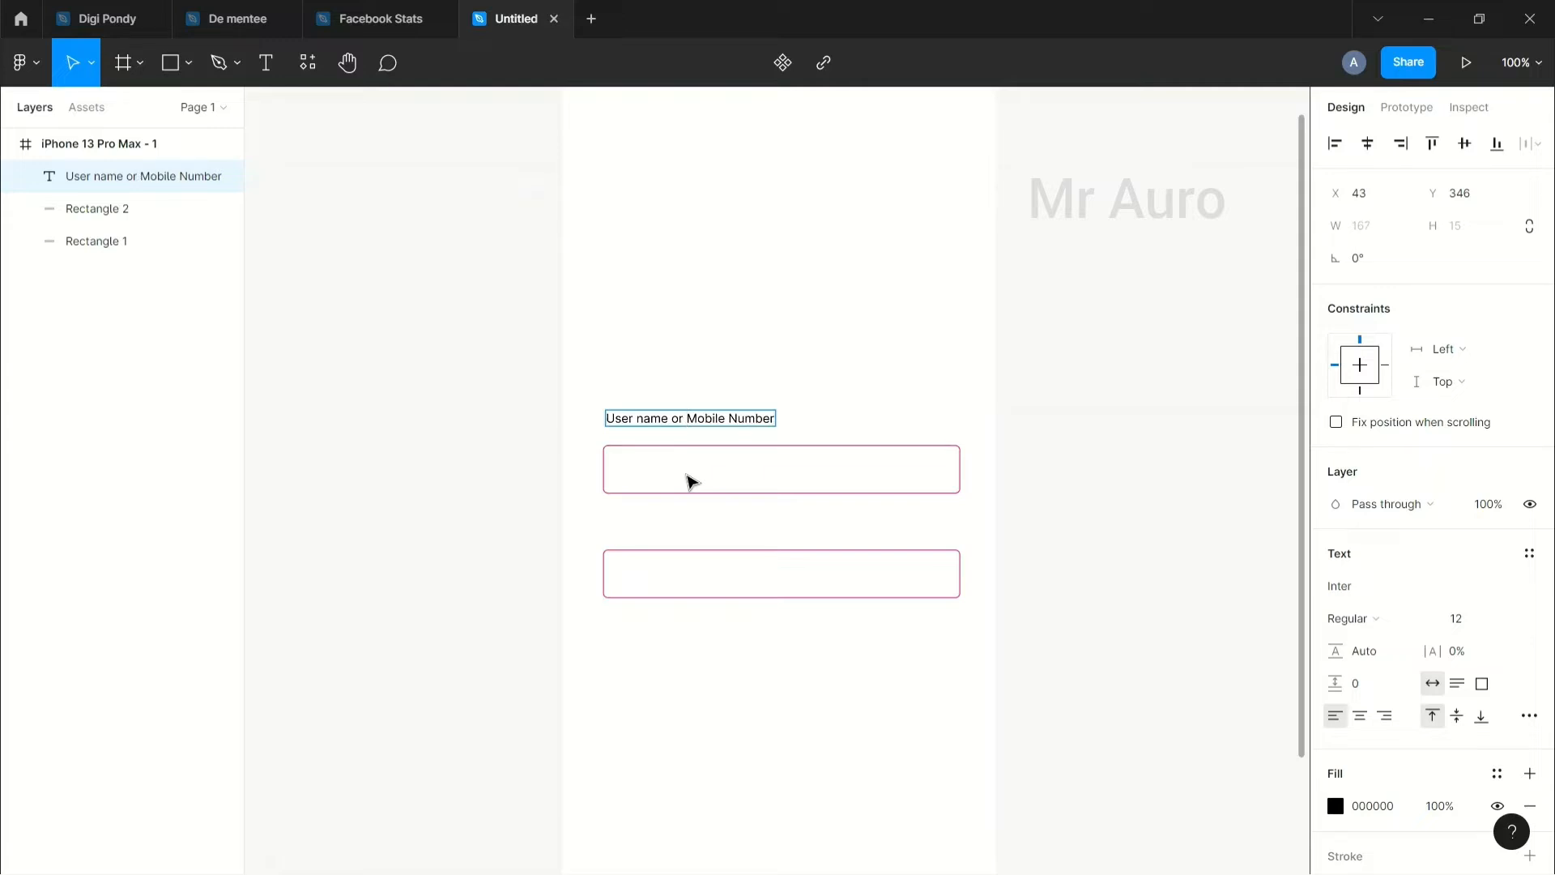
{"action": "key", "text": "Escape"}
{"action": "left_click", "coordinate": [539, 442]}
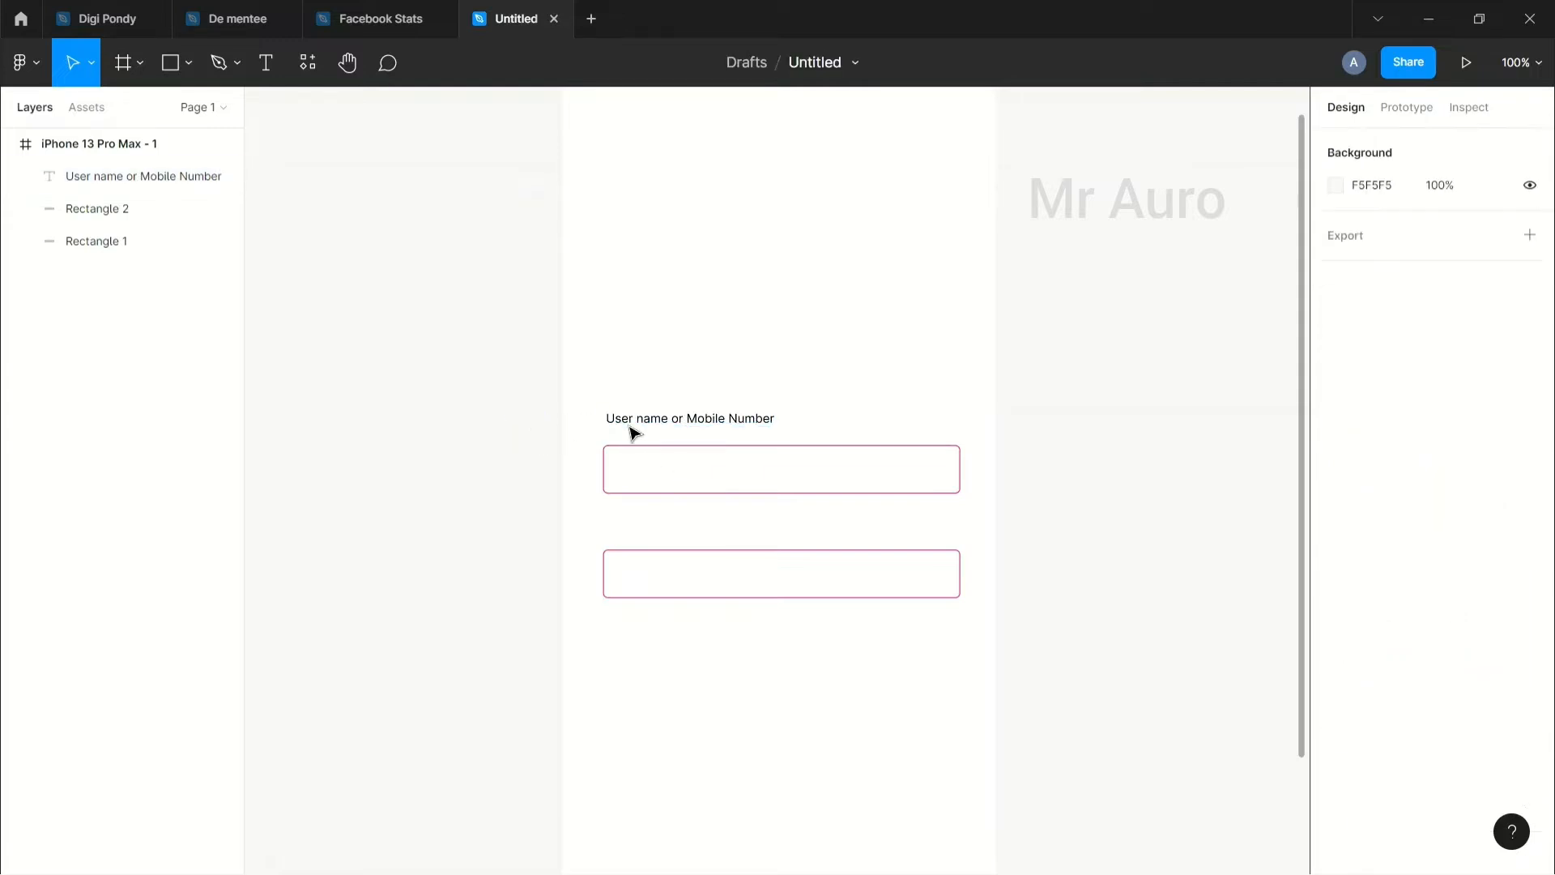
Step: Set the username label's font size to 14
{"action": "left_click", "coordinate": [663, 425]}
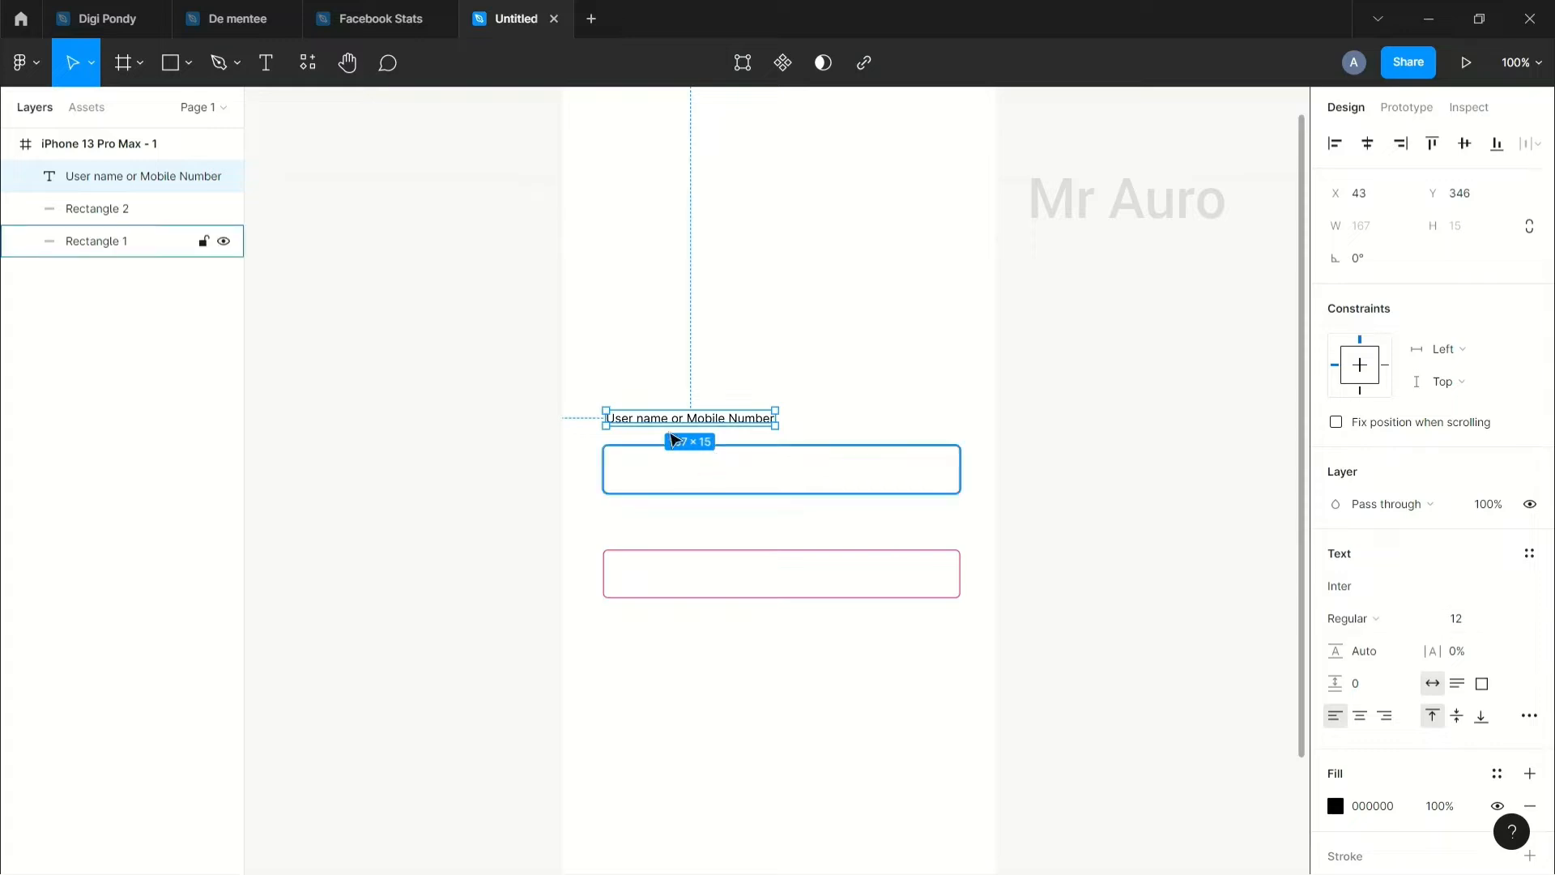
{"action": "left_click", "coordinate": [1509, 622]}
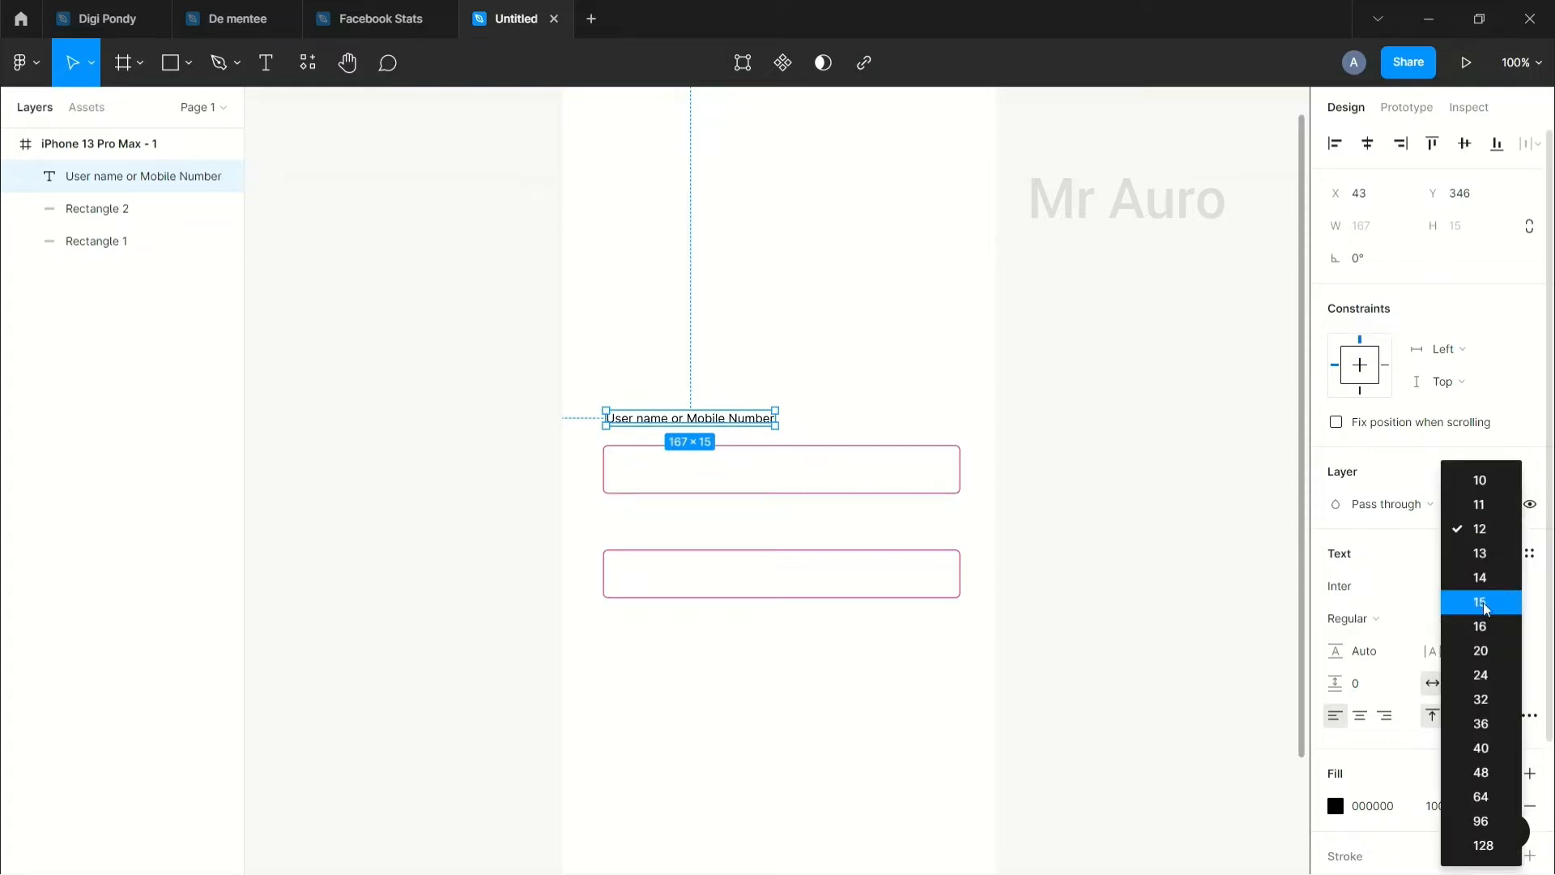
{"action": "left_click", "coordinate": [1475, 578]}
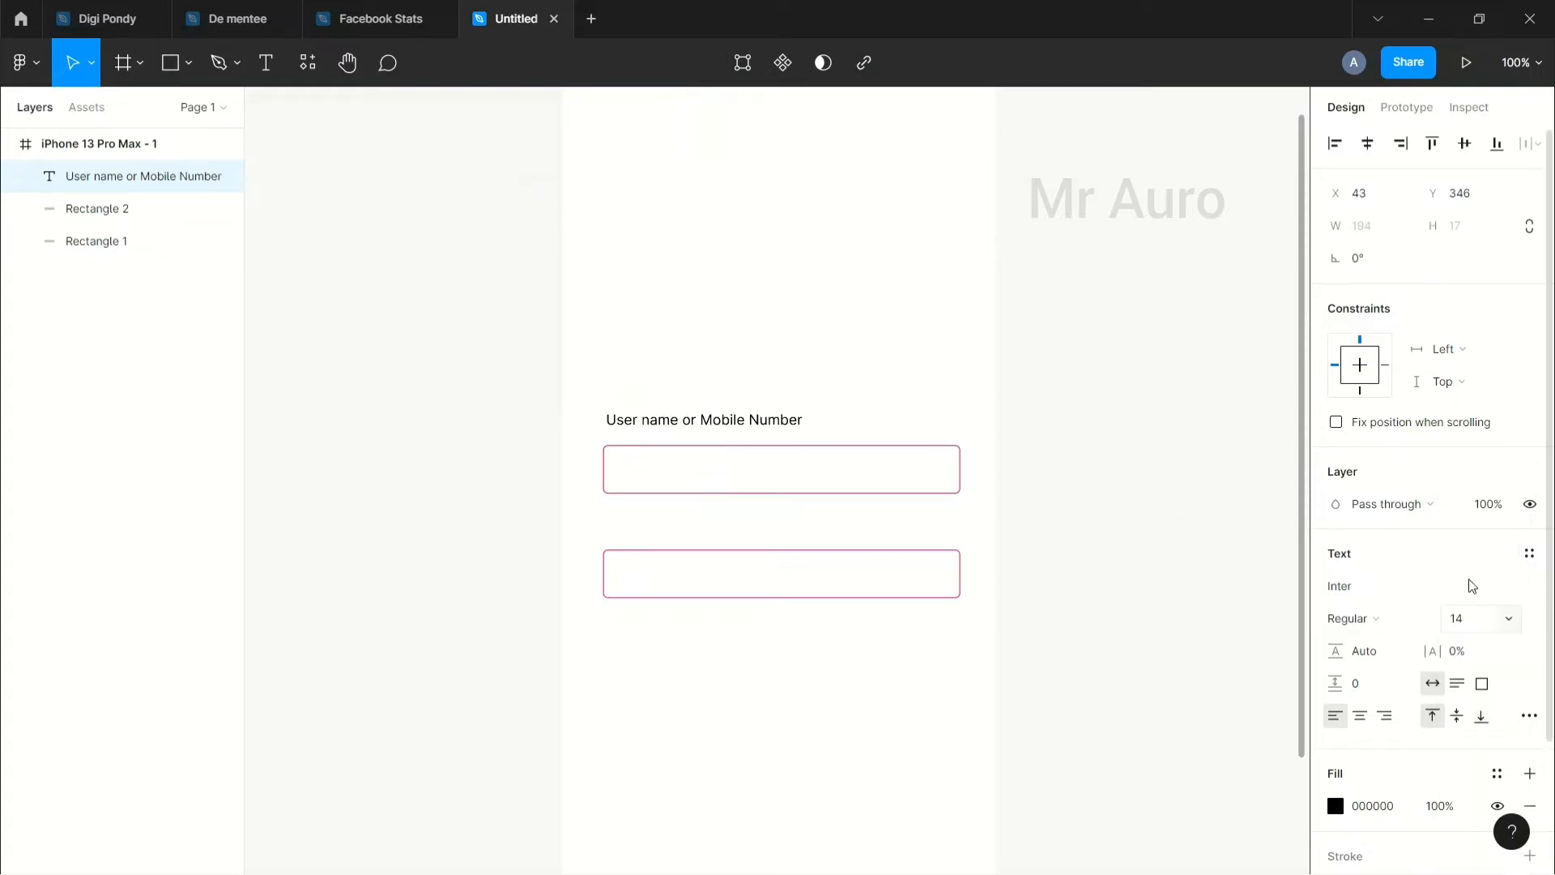
{"action": "left_click", "coordinate": [1012, 494]}
{"action": "scroll", "coordinate": [1012, 503], "scroll_direction": "up", "scroll_amount": 1}
{"action": "left_click_drag", "start_coordinate": [1019, 515], "coordinate": [848, 581]}
{"action": "left_click", "coordinate": [543, 502]}
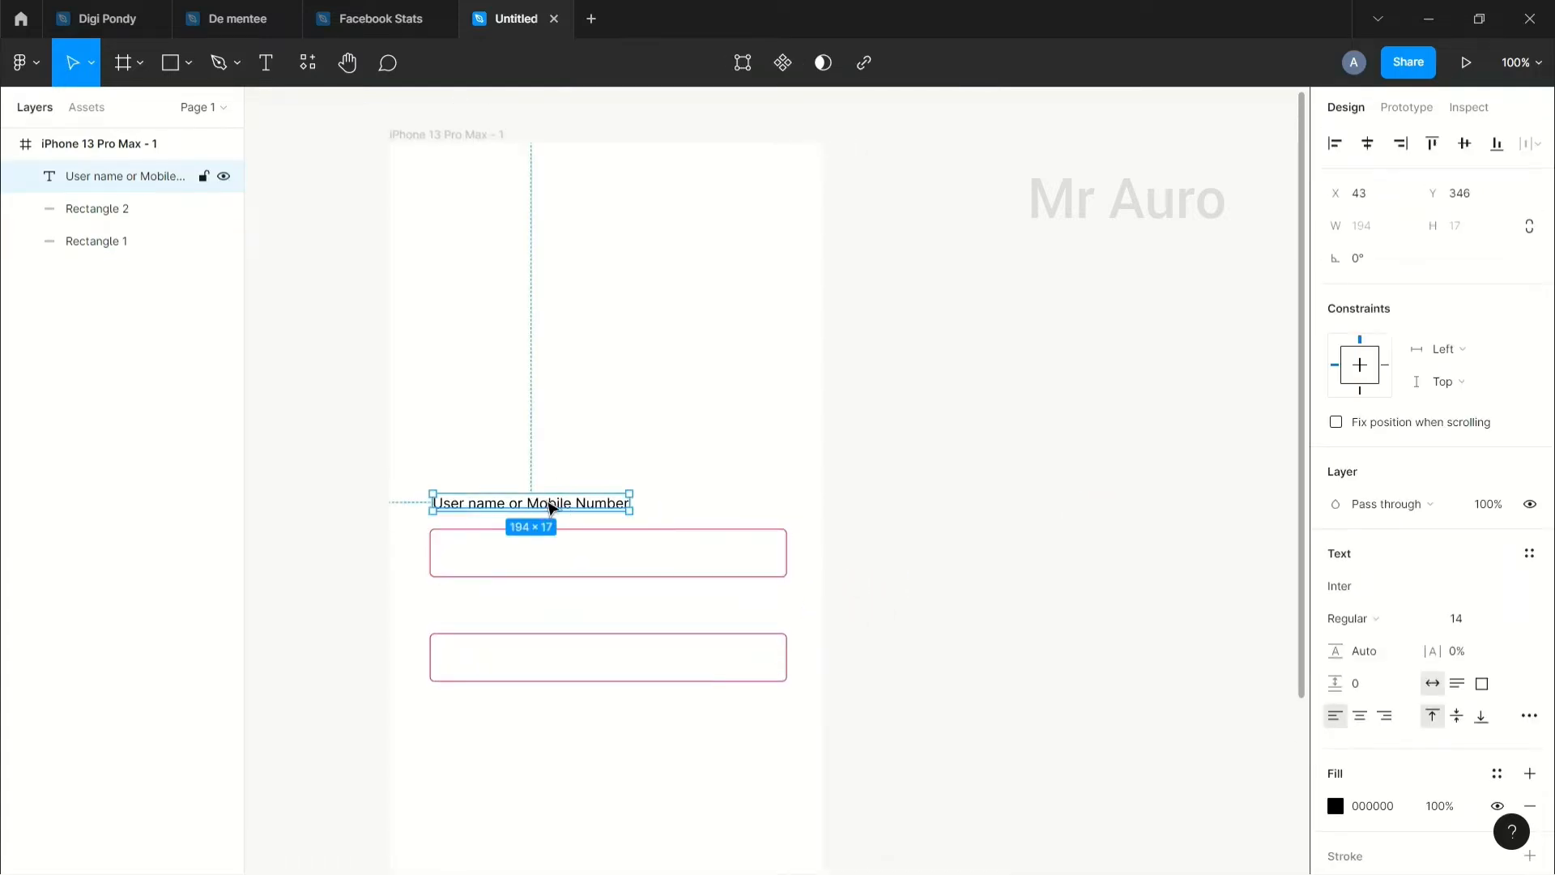
Step: Duplicate the username label above the second field and retype it as 'Password'
{"action": "key", "text": "ctrl+c"}
{"action": "key", "text": "ctrl+v"}
{"action": "left_click_drag", "start_coordinate": [543, 505], "coordinate": [536, 613]}
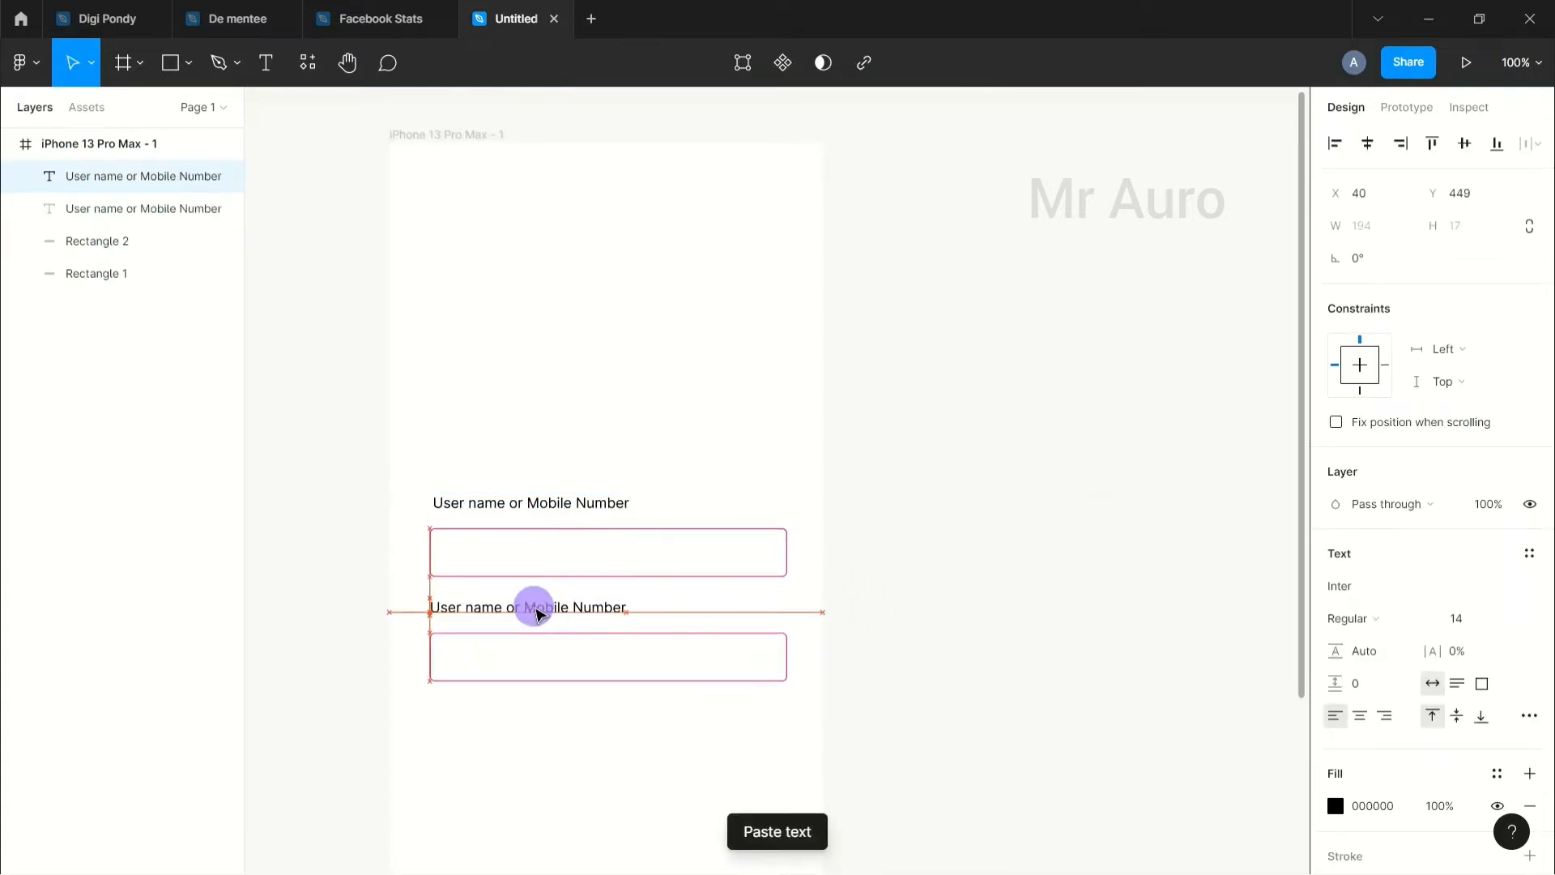
{"action": "double_click", "coordinate": [536, 614]}
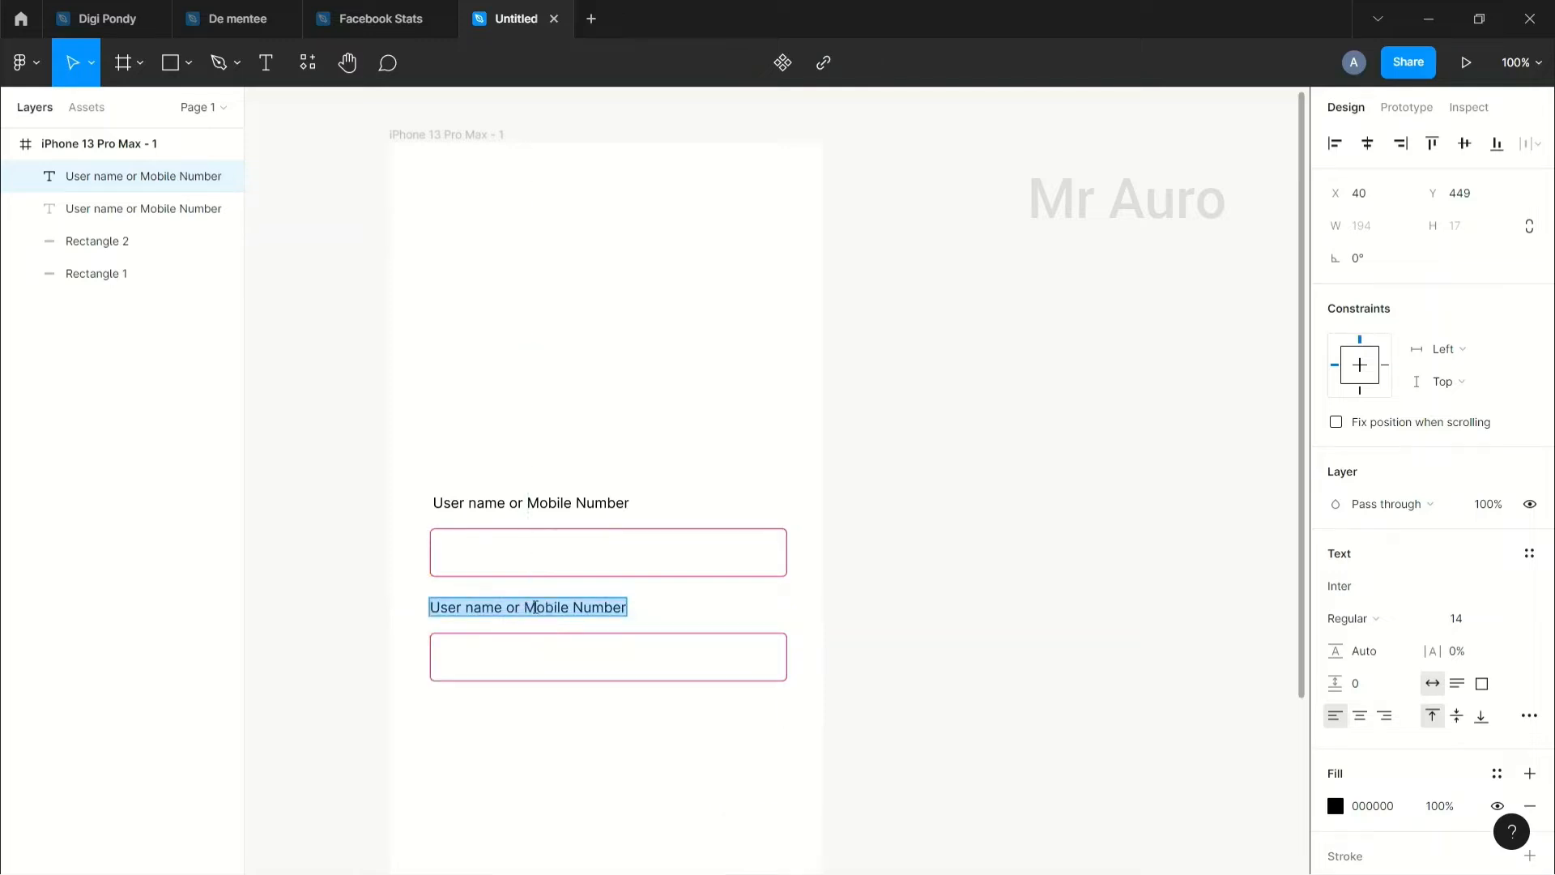
{"action": "type", "text": "Pass"}
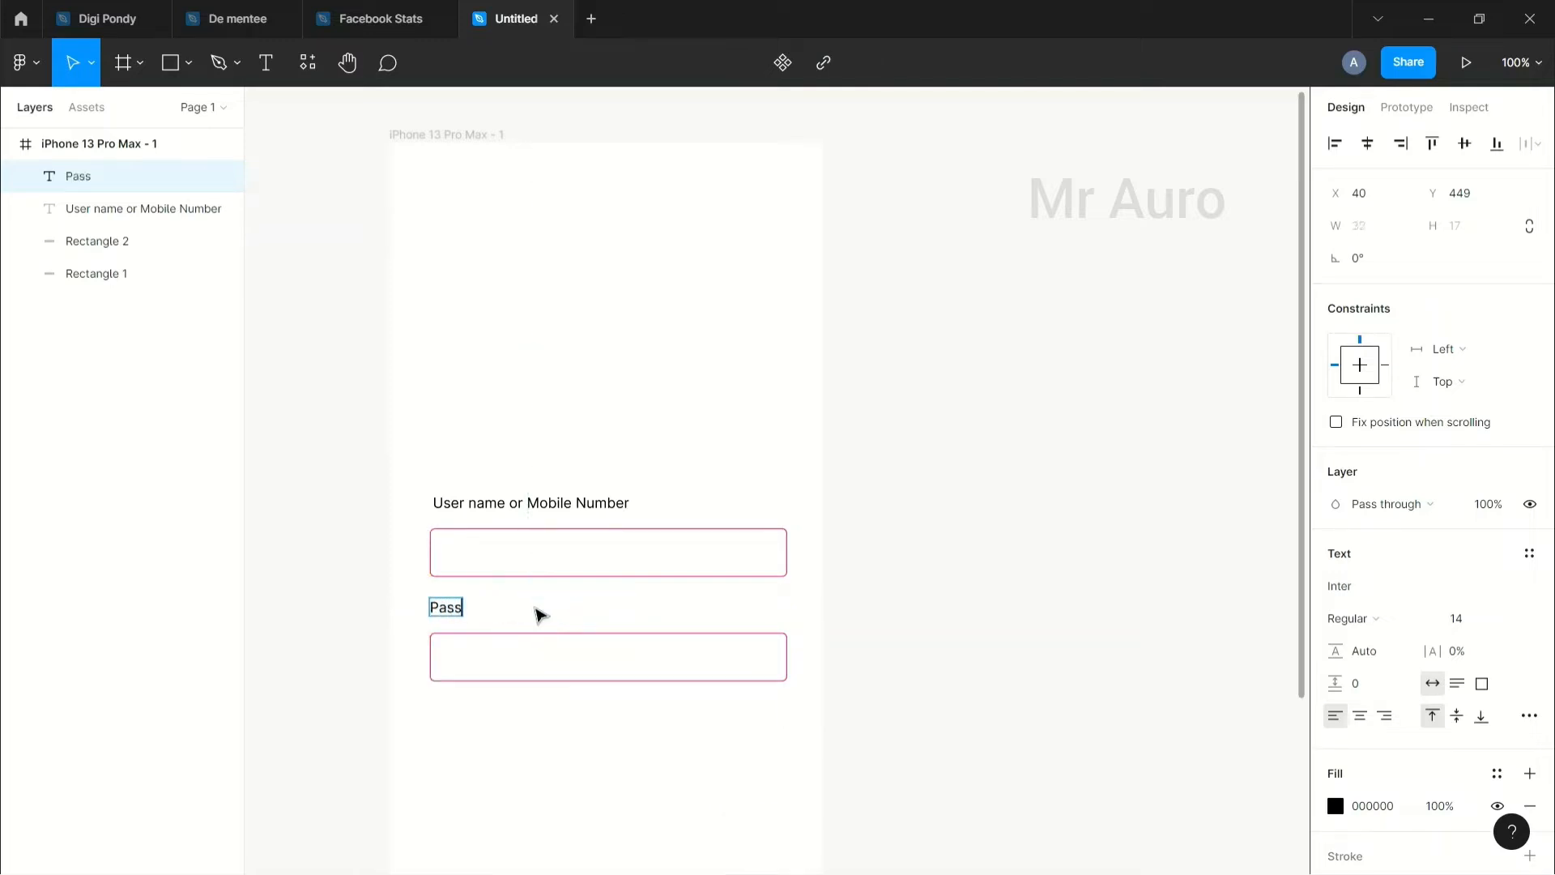
{"action": "type", "text": "word"}
{"action": "left_click", "coordinate": [993, 656]}
Step: Compare the Password and username labels' alignment across the form
{"action": "scroll", "coordinate": [670, 639], "scroll_direction": "down", "scroll_amount": 1}
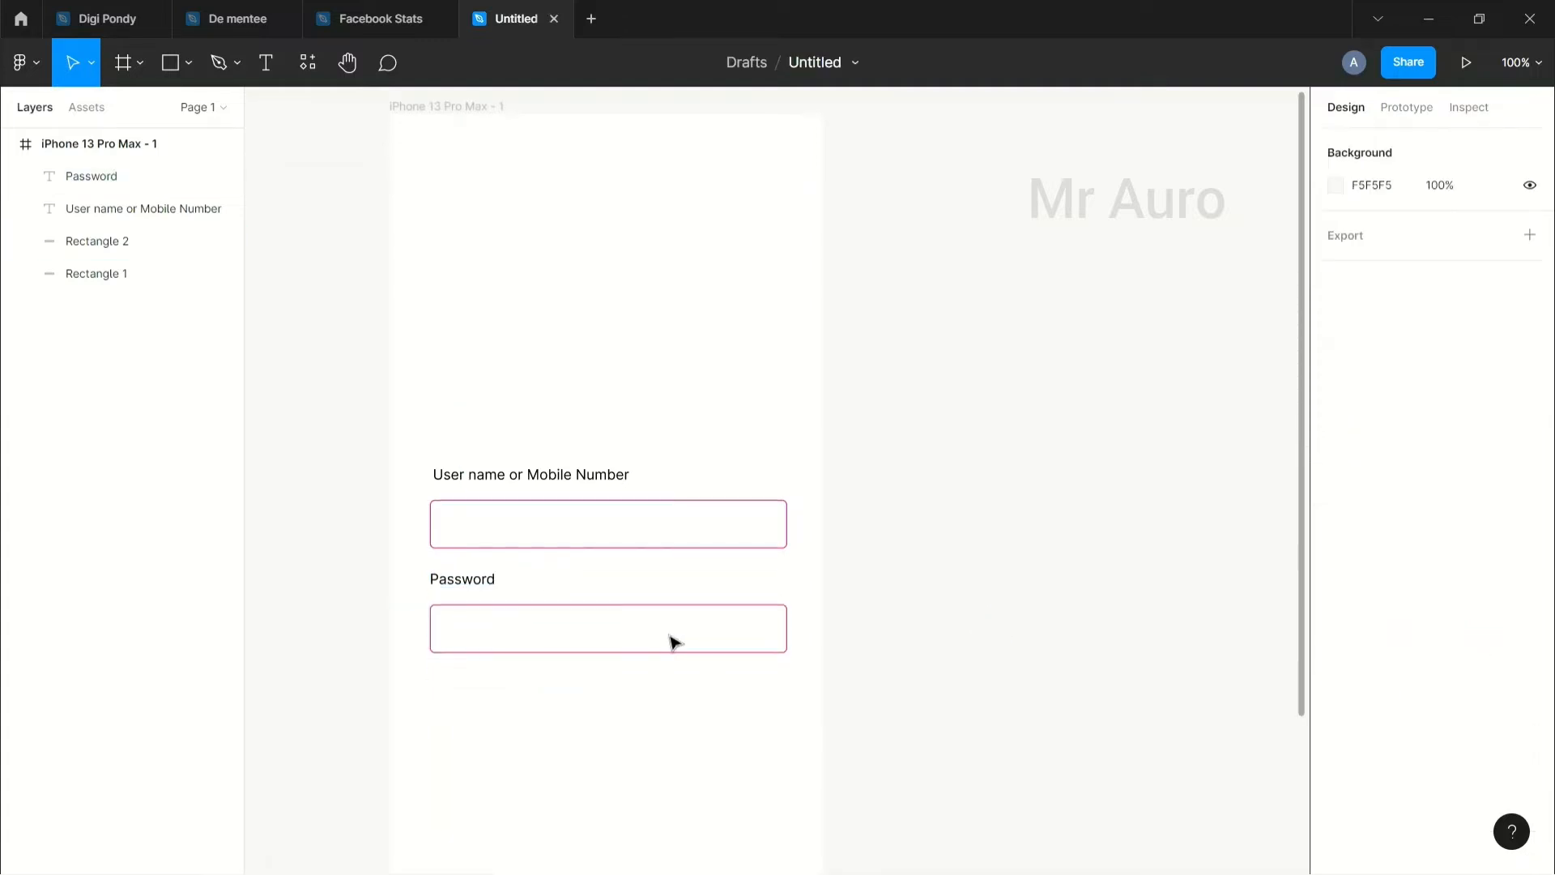
{"action": "left_click", "coordinate": [570, 484]}
{"action": "left_click", "coordinate": [497, 580]}
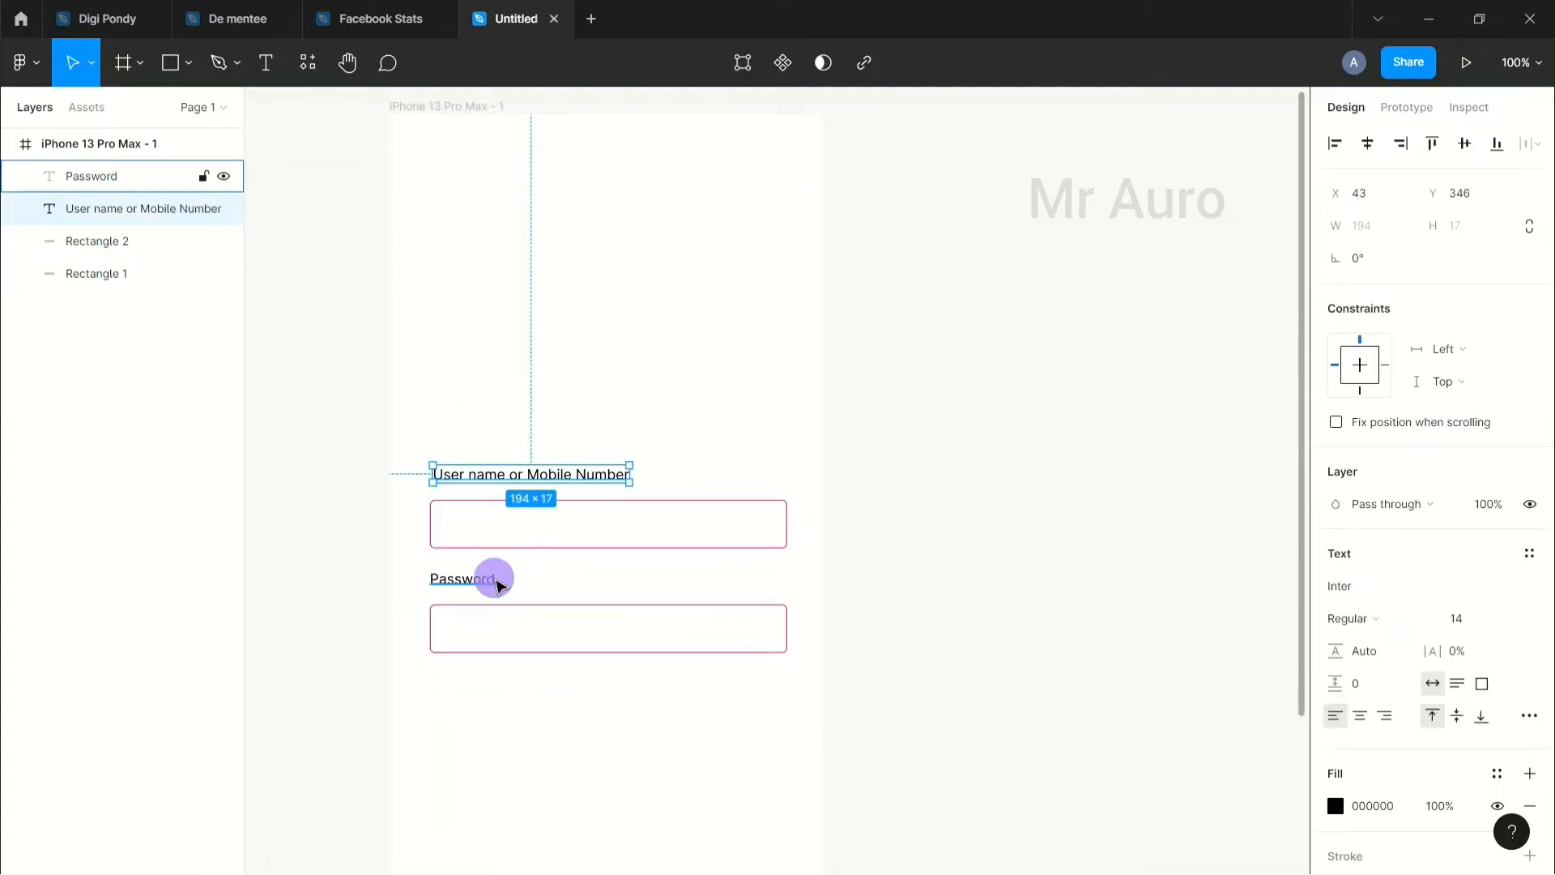
{"action": "scroll", "coordinate": [666, 694], "scroll_direction": "down", "scroll_amount": 1}
{"action": "left_click", "coordinate": [666, 694]}
{"action": "scroll", "coordinate": [677, 507], "scroll_direction": "down", "scroll_amount": 3}
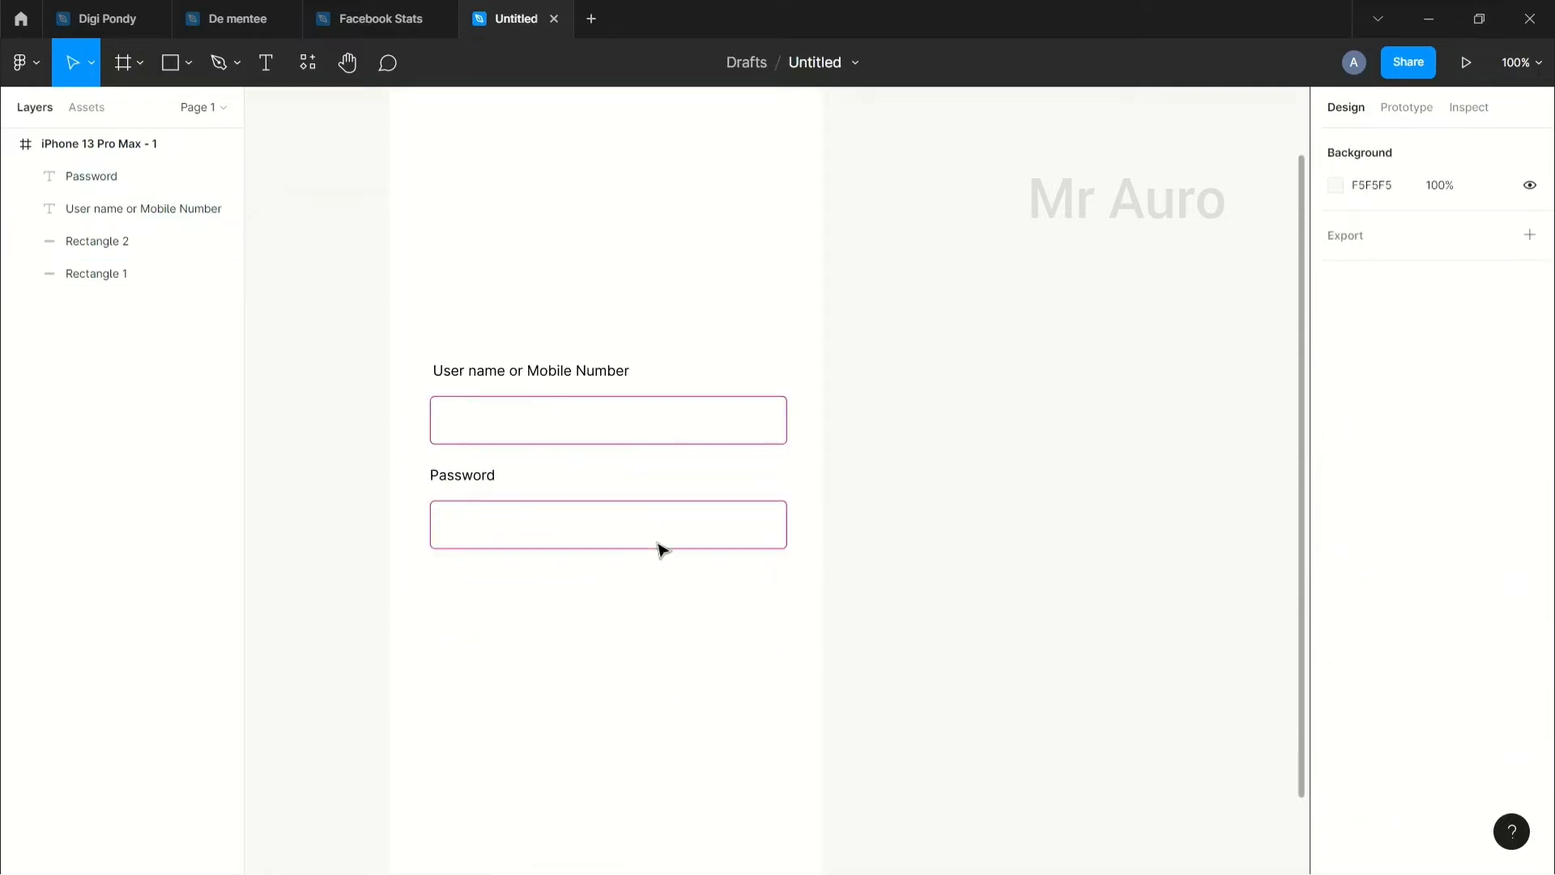
{"action": "scroll", "coordinate": [576, 587], "scroll_direction": "up", "scroll_amount": 3}
{"action": "scroll", "coordinate": [511, 393], "scroll_direction": "up", "scroll_amount": 8}
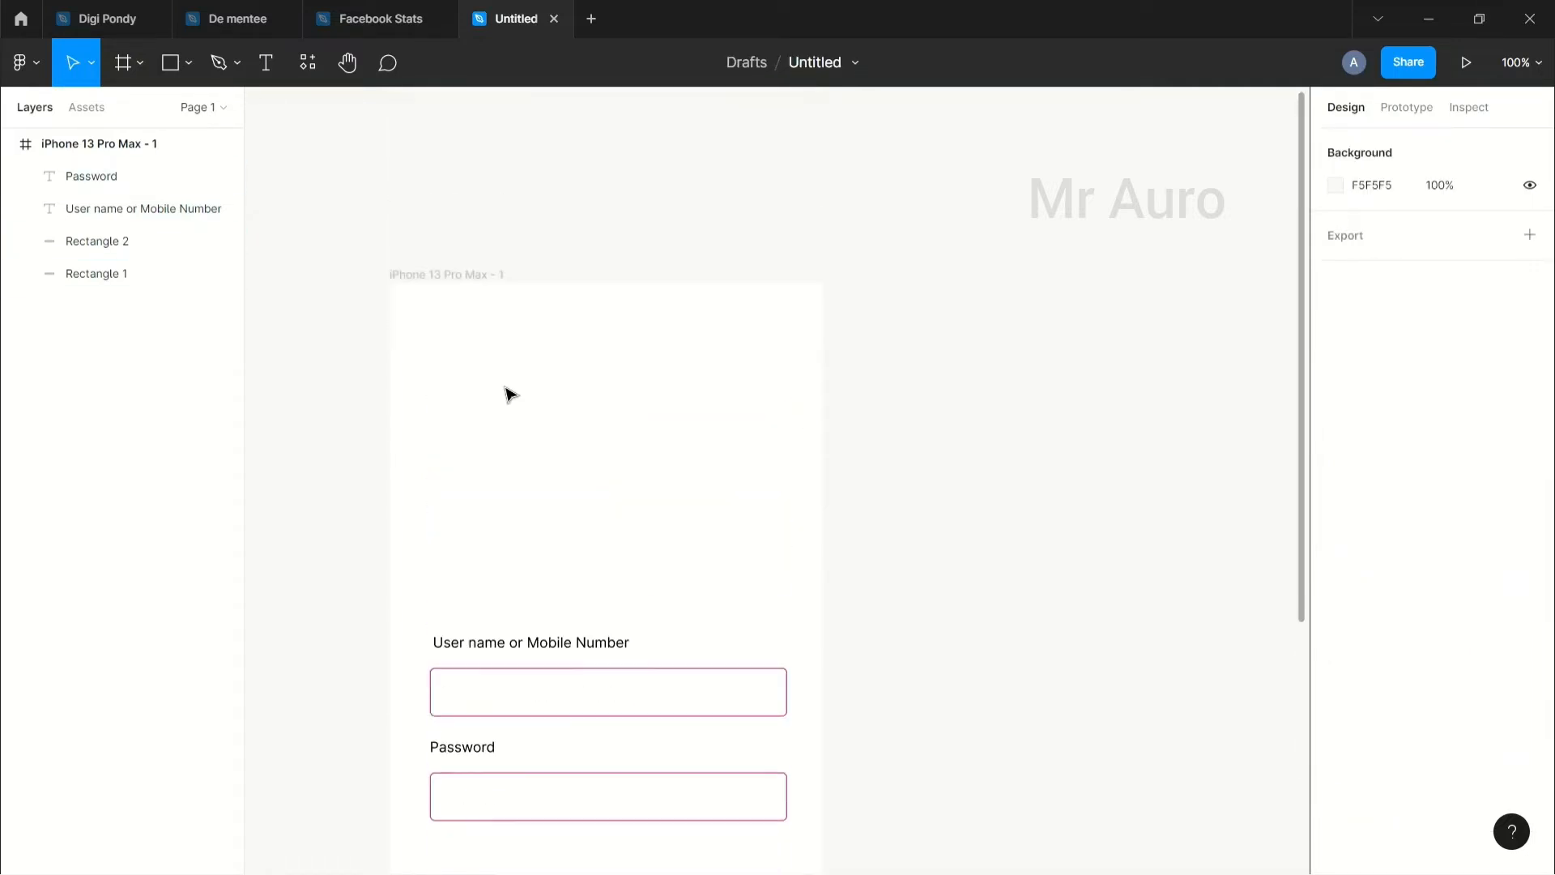
{"action": "scroll", "coordinate": [510, 394], "scroll_direction": "down", "scroll_amount": 10}
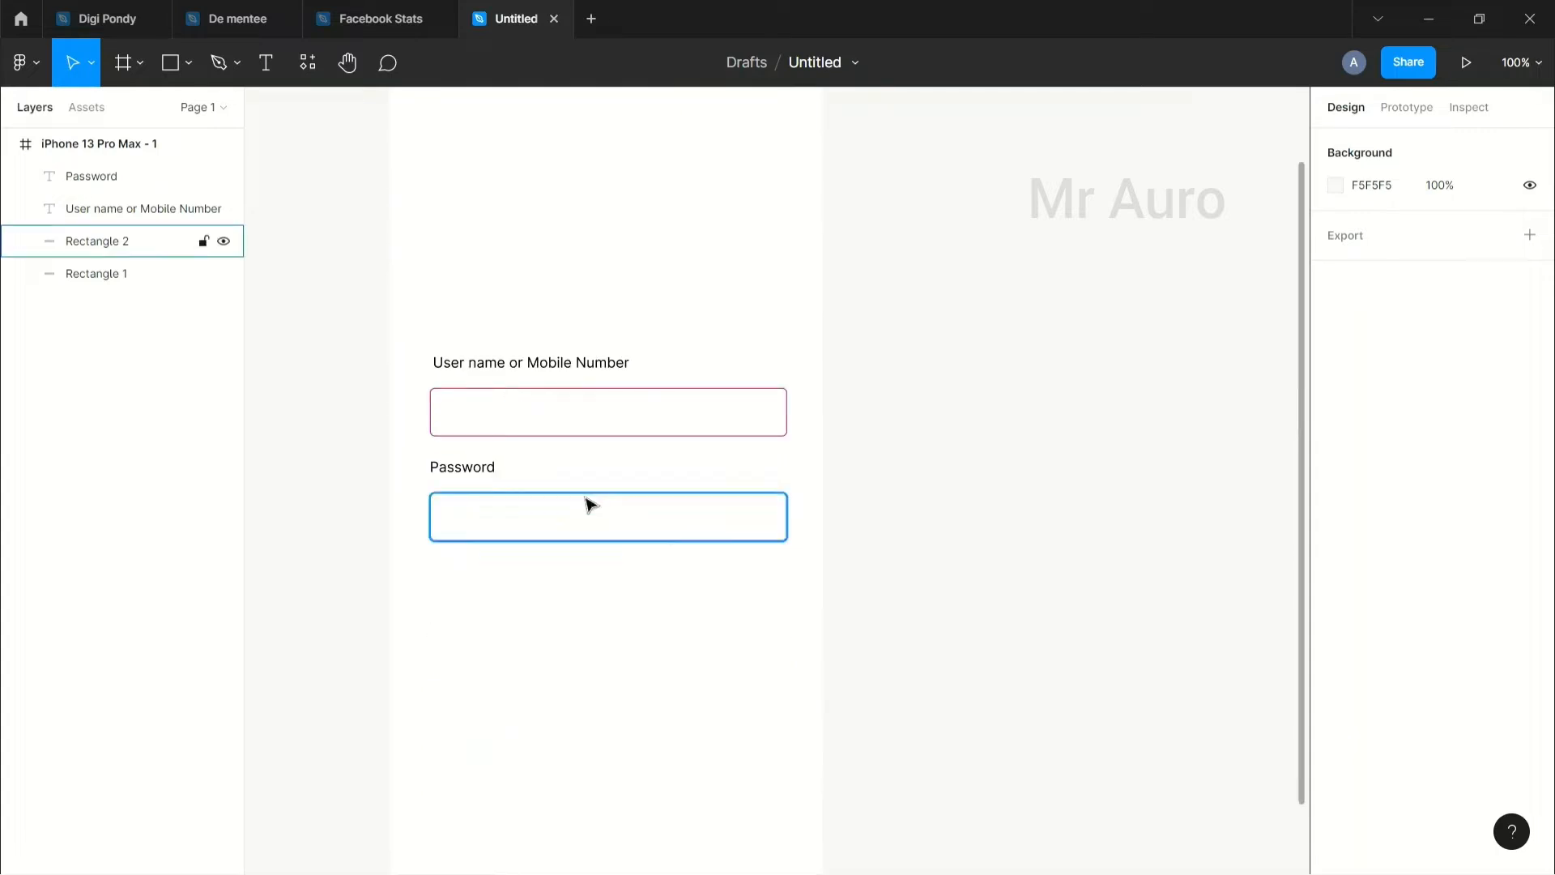
{"action": "scroll", "coordinate": [486, 486], "scroll_direction": "down", "scroll_amount": 1}
{"action": "scroll", "coordinate": [535, 454], "scroll_direction": "up", "scroll_amount": 2}
{"action": "scroll", "coordinate": [547, 476], "scroll_direction": "down", "scroll_amount": 1}
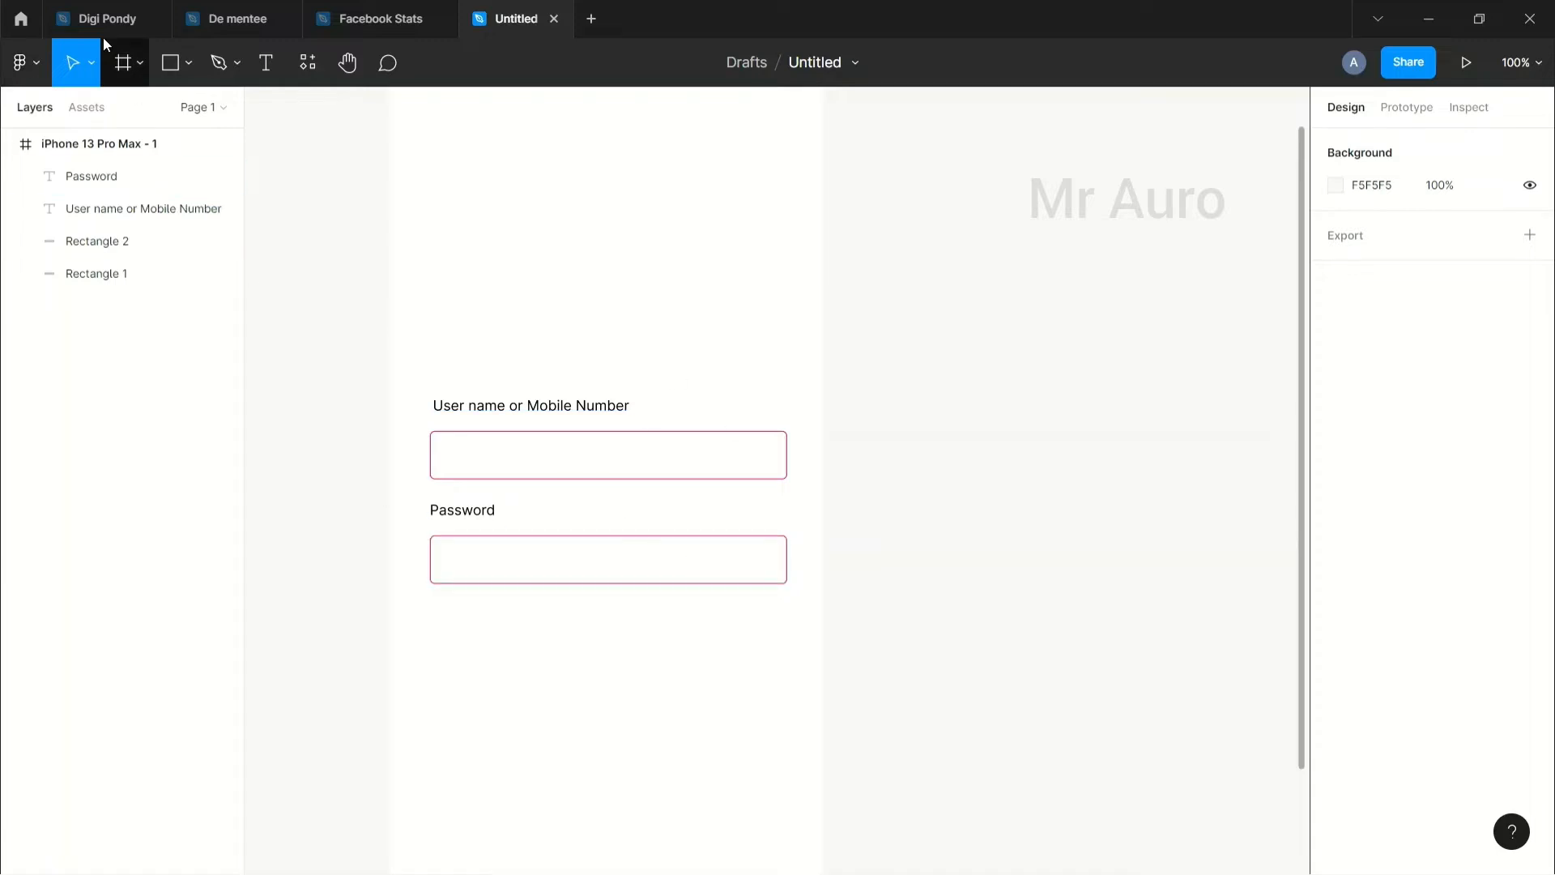
{"action": "left_click", "coordinate": [22, 20]}
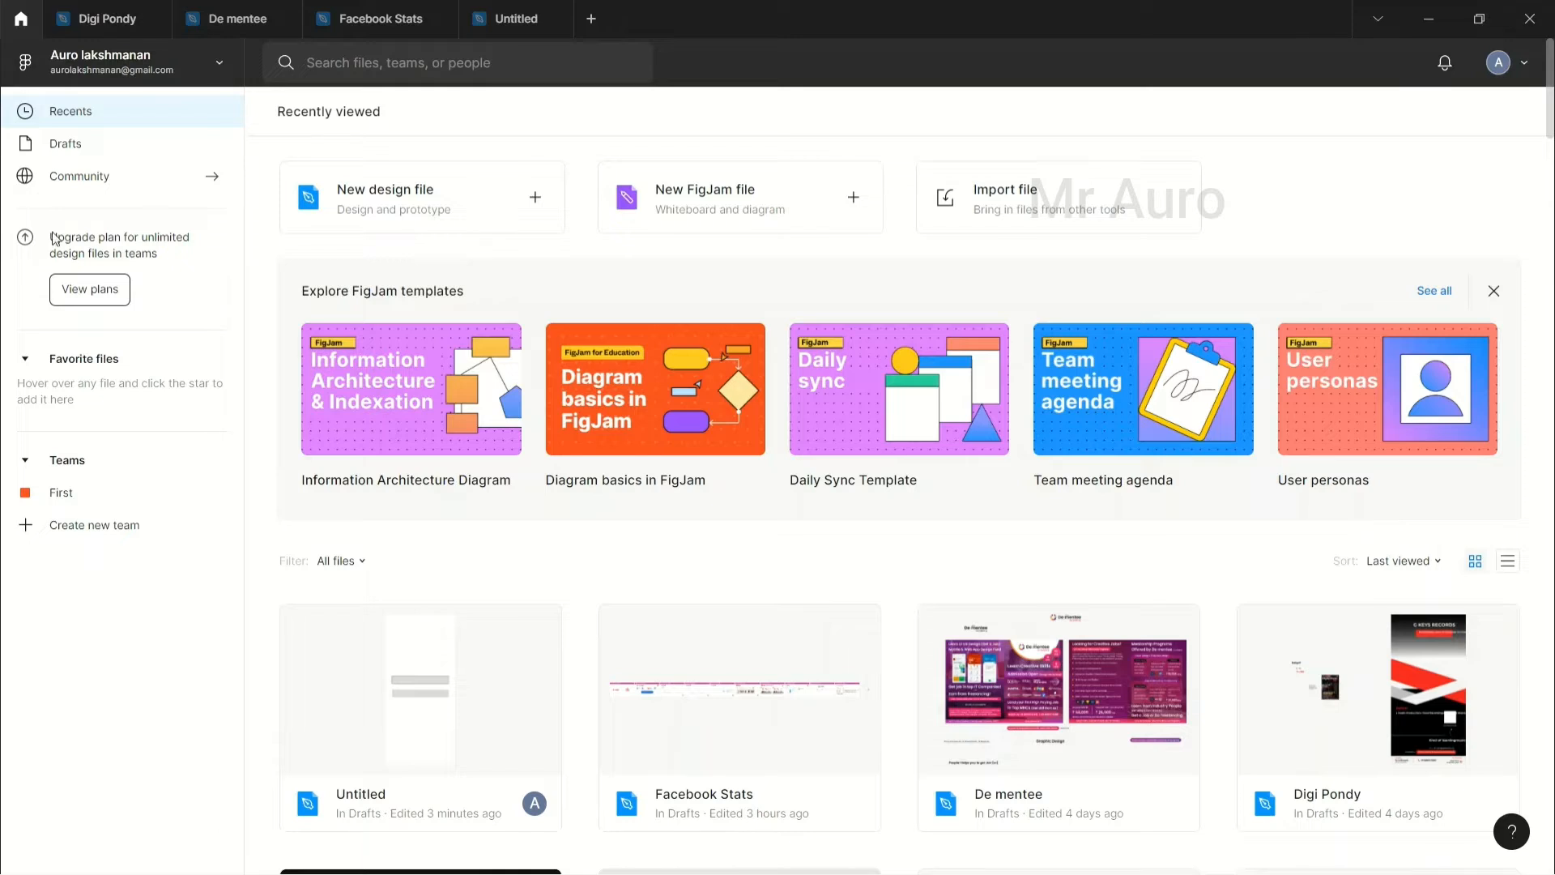
{"action": "left_click", "coordinate": [125, 178]}
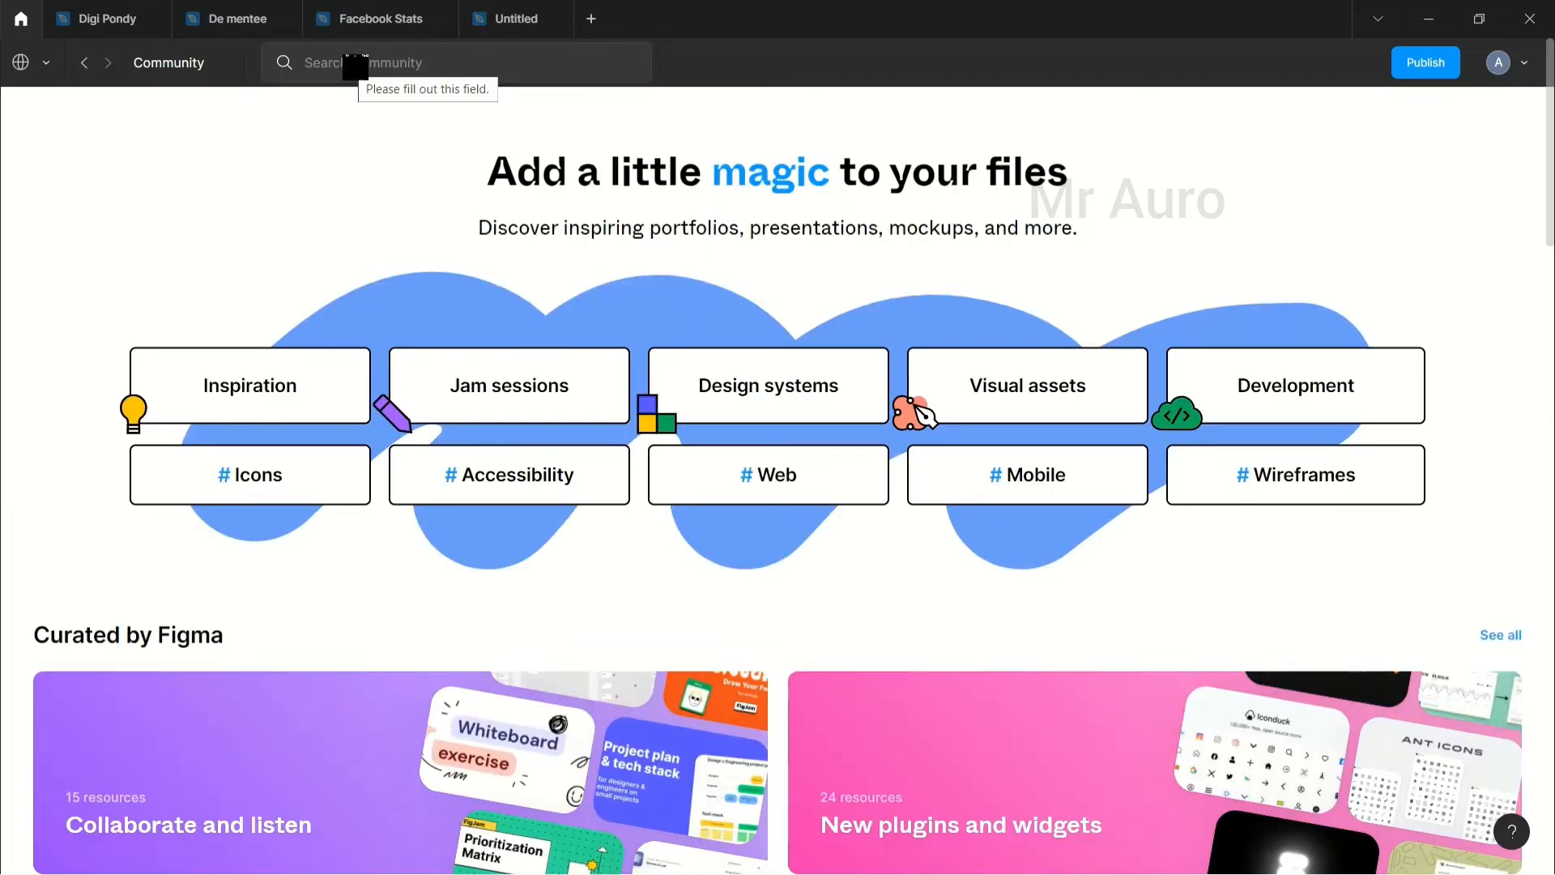
{"action": "scroll", "coordinate": [597, 482], "scroll_direction": "down", "scroll_amount": 8}
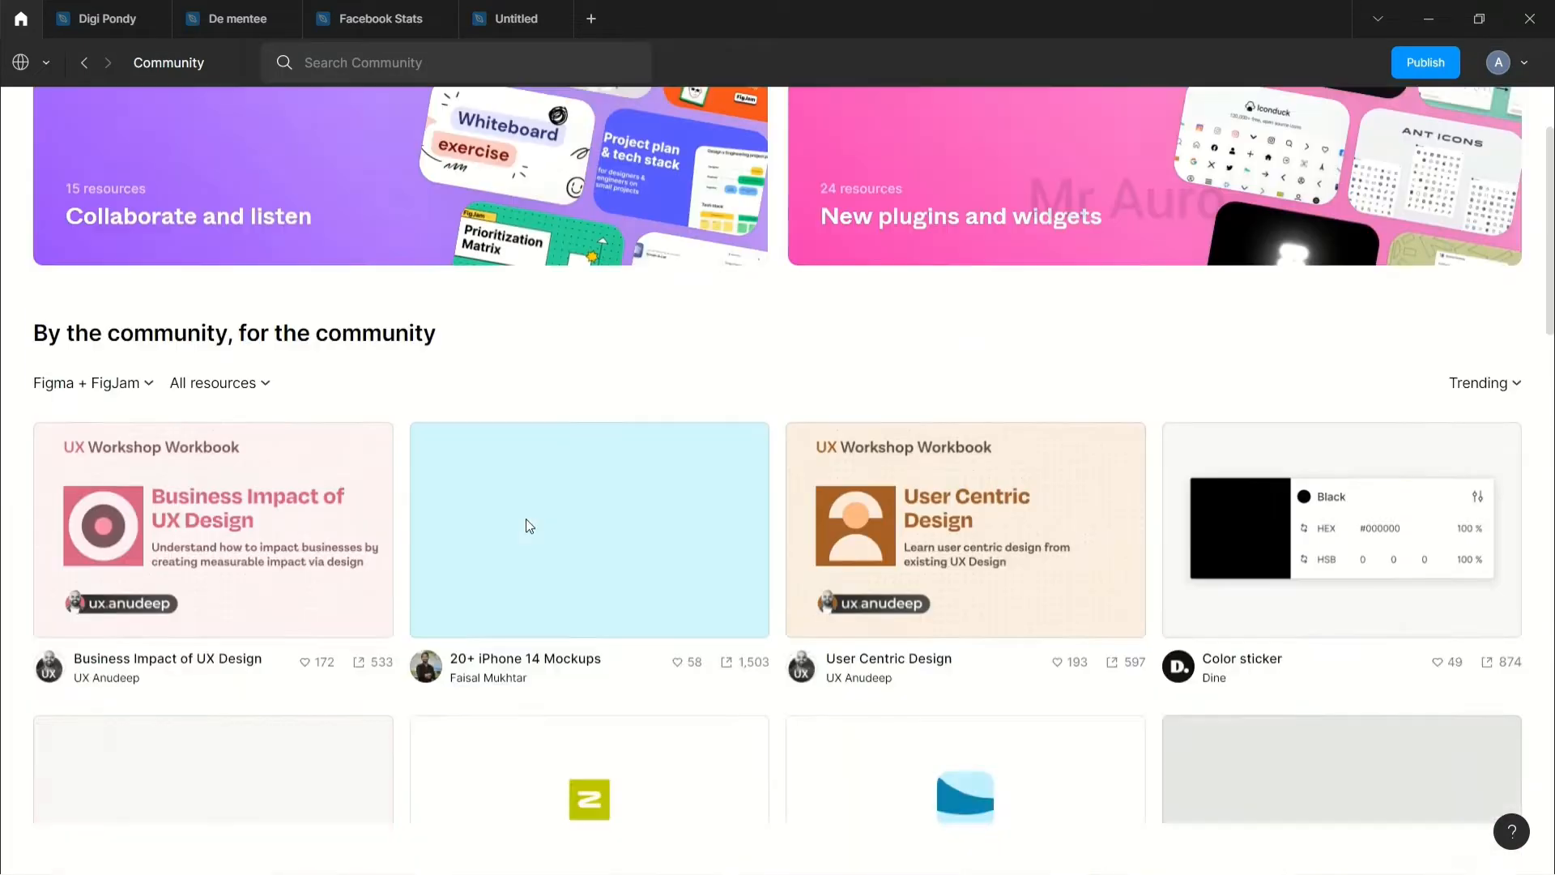
{"action": "scroll", "coordinate": [526, 519], "scroll_direction": "up", "scroll_amount": 8}
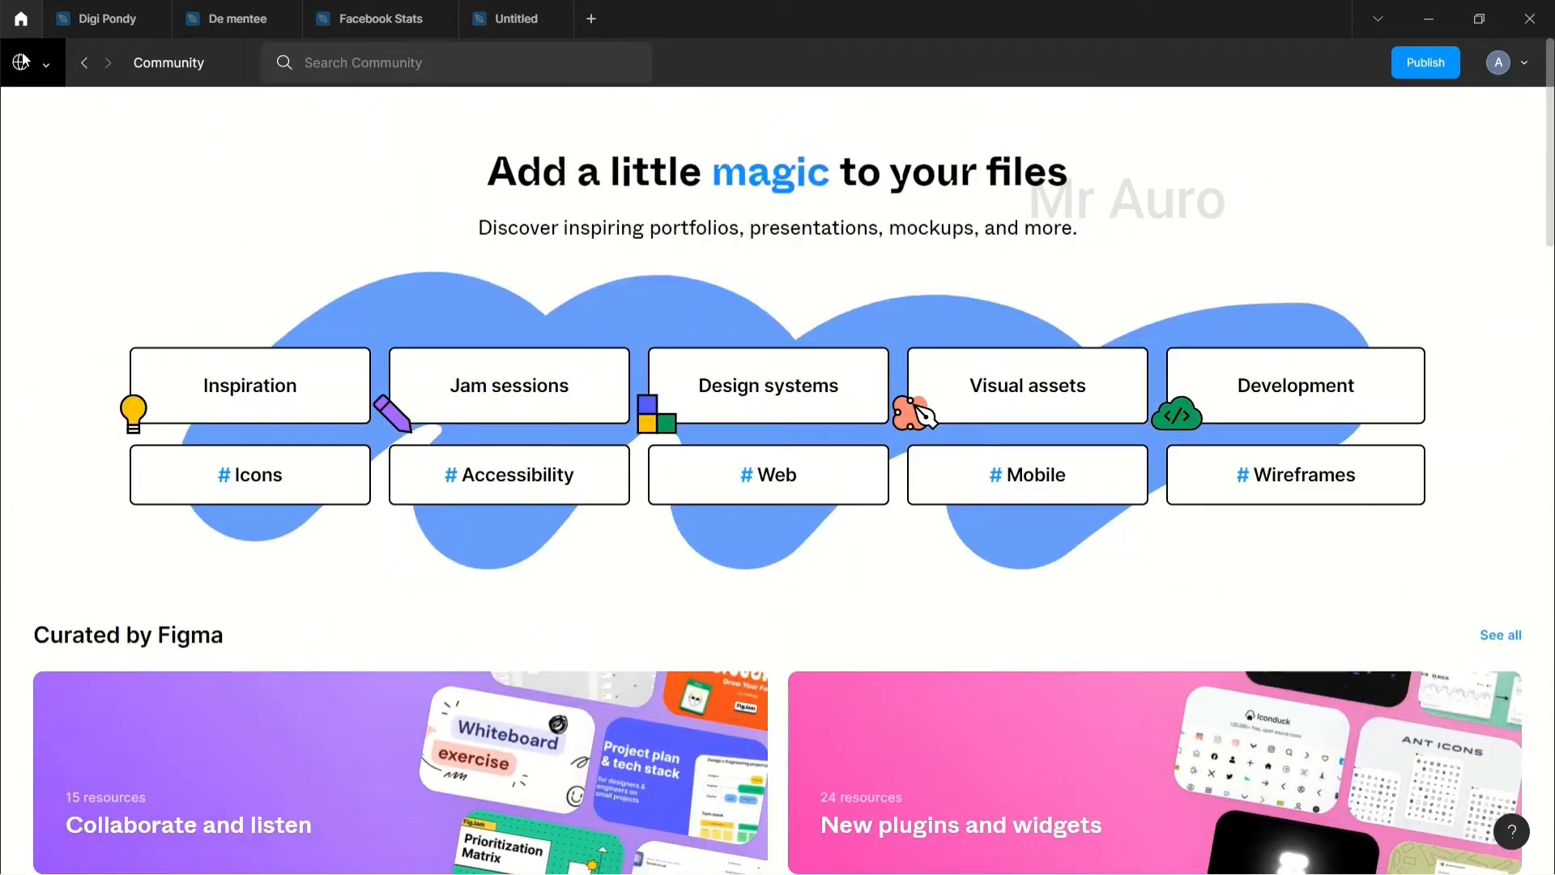
{"action": "left_click", "coordinate": [22, 60]}
{"action": "left_click", "coordinate": [525, 20]}
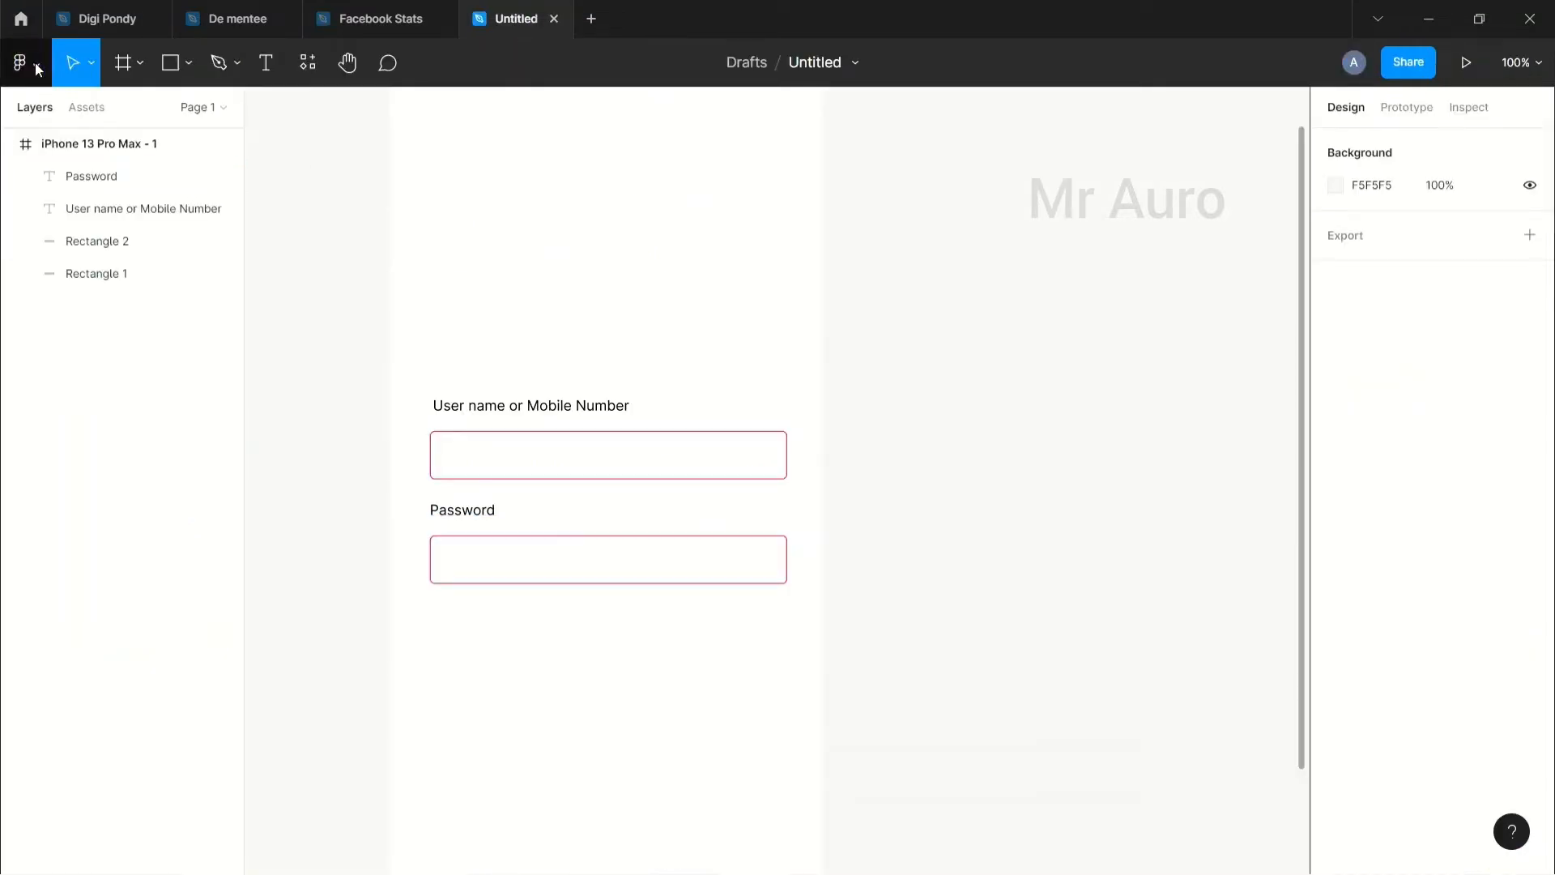
Step: Launch the Iconify plugin from the main menu's Plugins list
{"action": "left_click", "coordinate": [35, 62]}
{"action": "mouse_move", "coordinate": [104, 150]}
{"action": "mouse_move", "coordinate": [106, 350]}
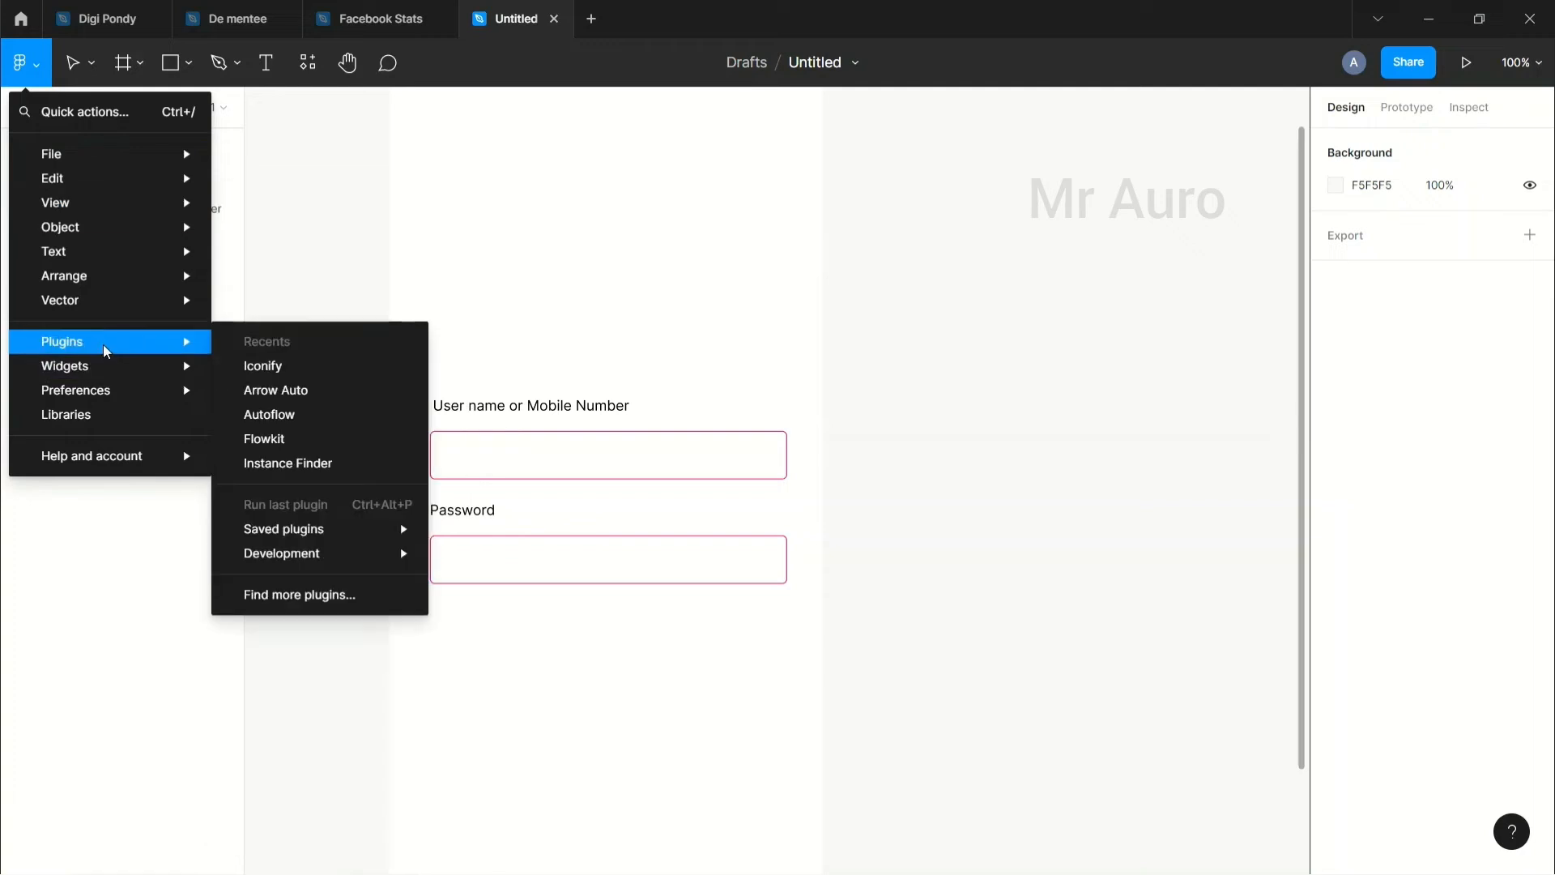
{"action": "left_click", "coordinate": [290, 366]}
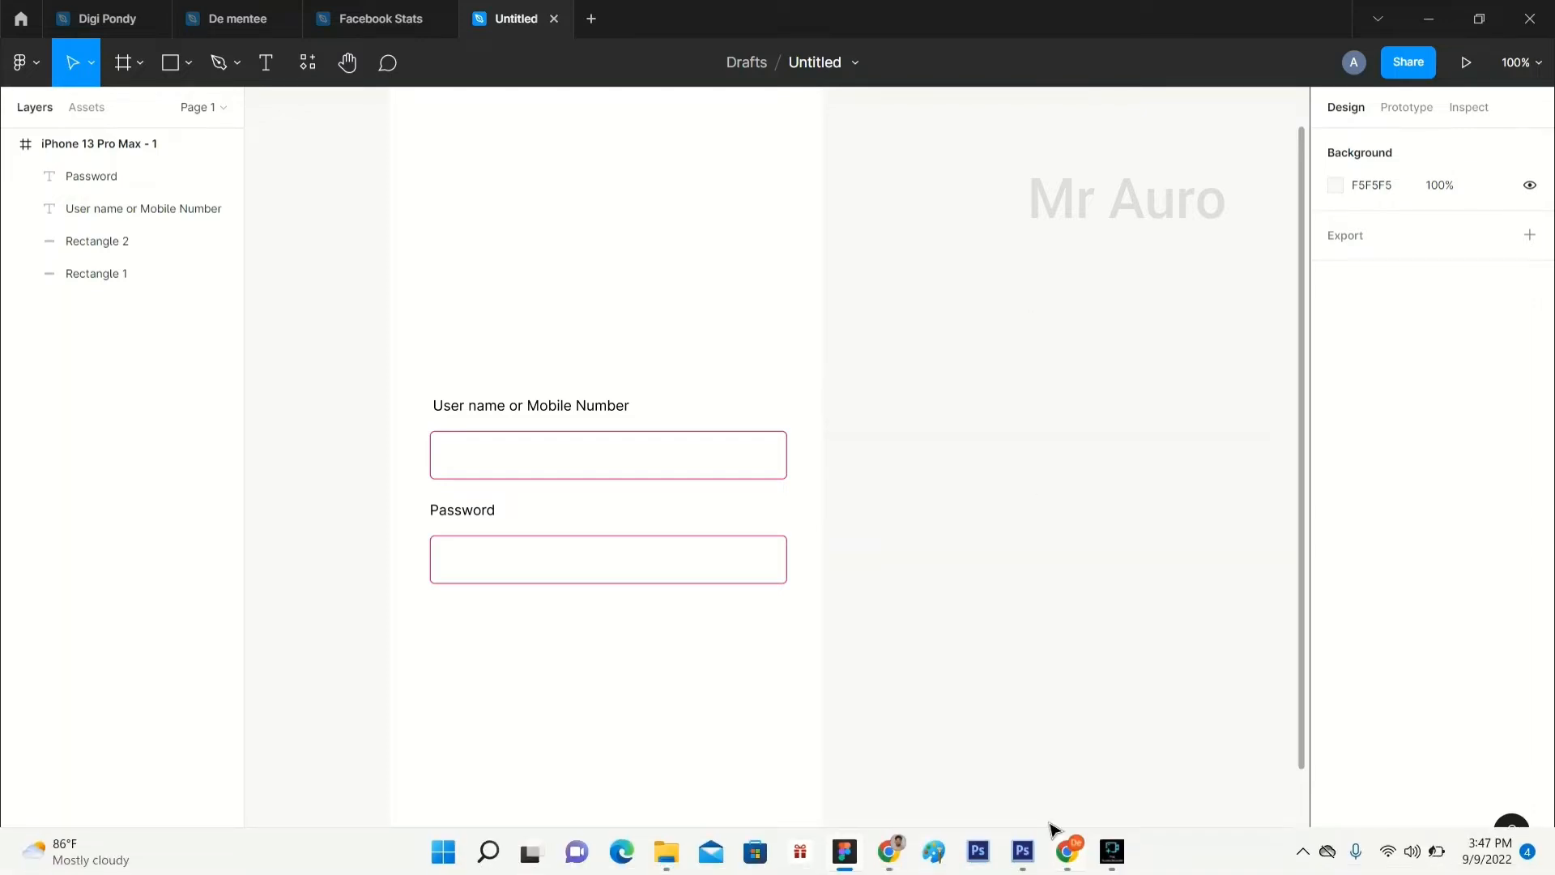
{"action": "key", "text": "ctrl+alt+p"}
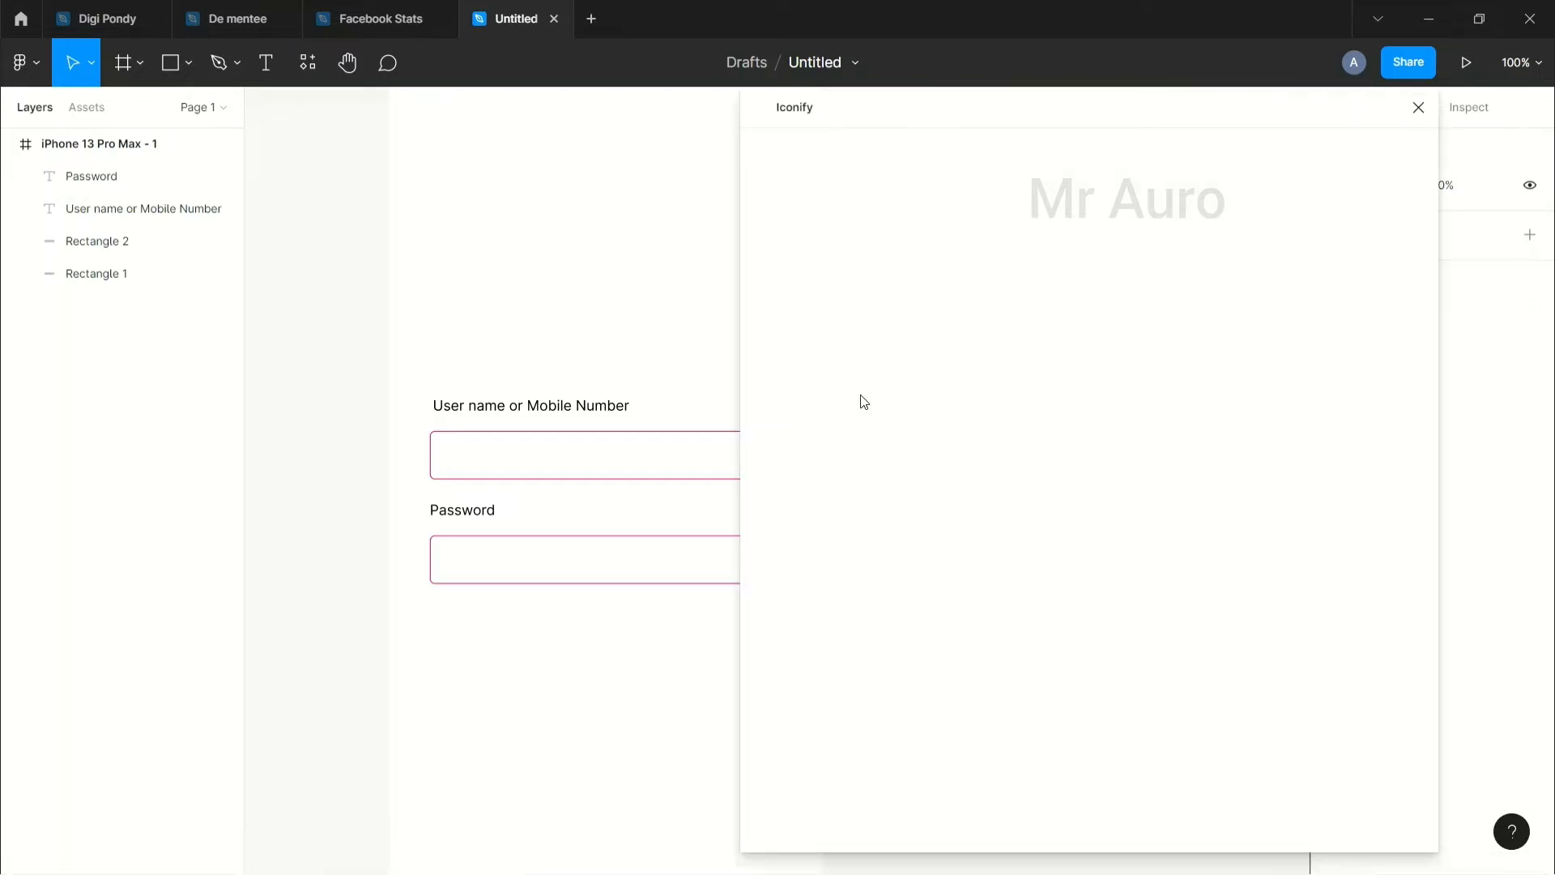
Step: Place a filled bxs:user person icon onto the login frame
{"action": "left_click", "coordinate": [801, 251]}
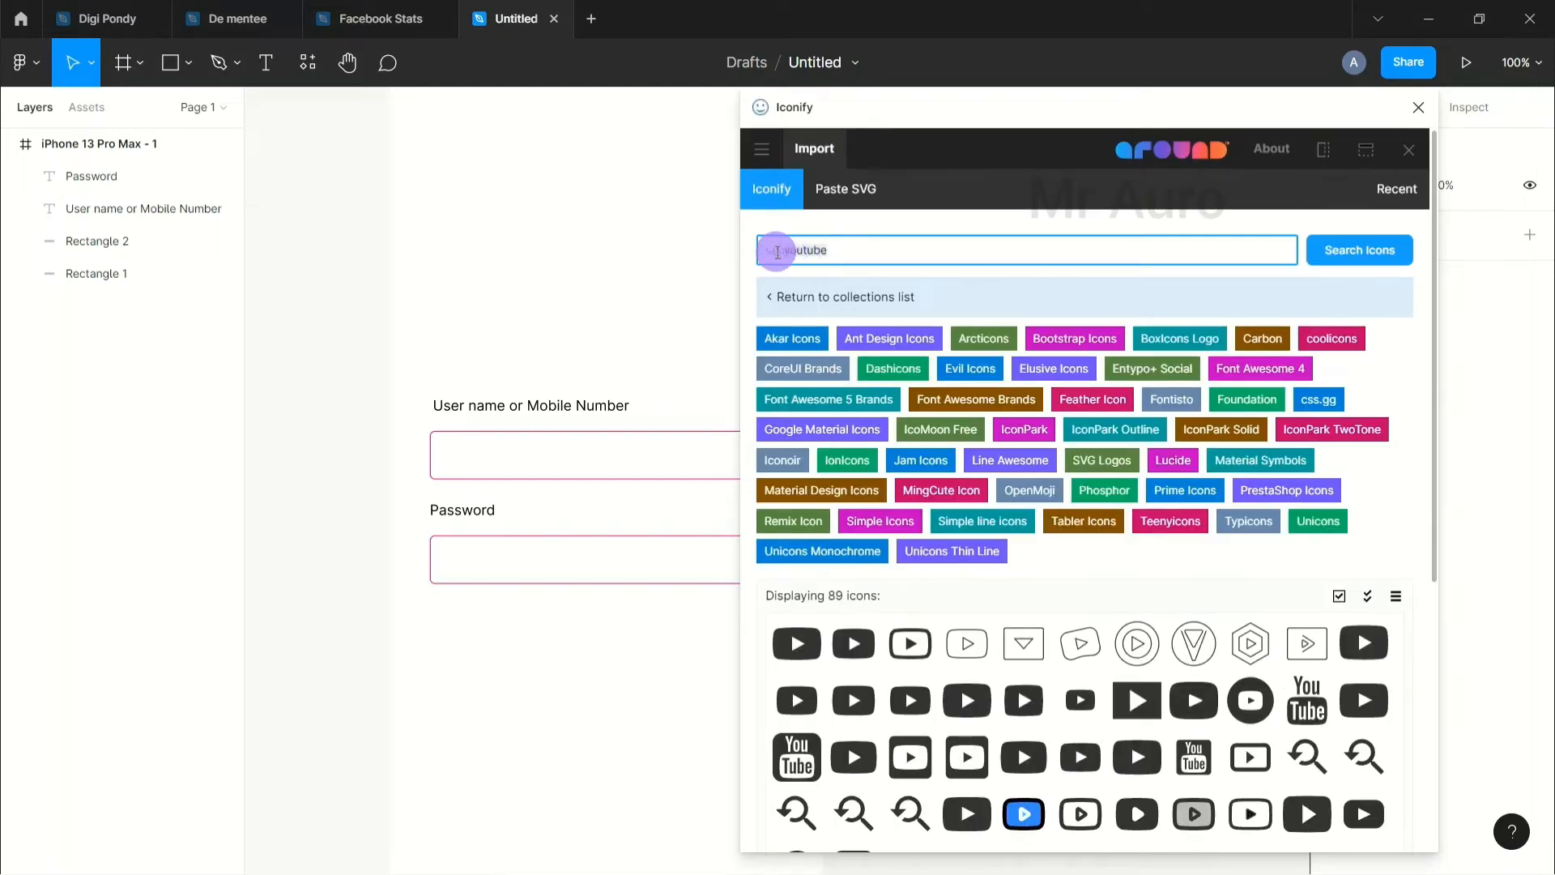
{"action": "key", "text": "BackSpace"}
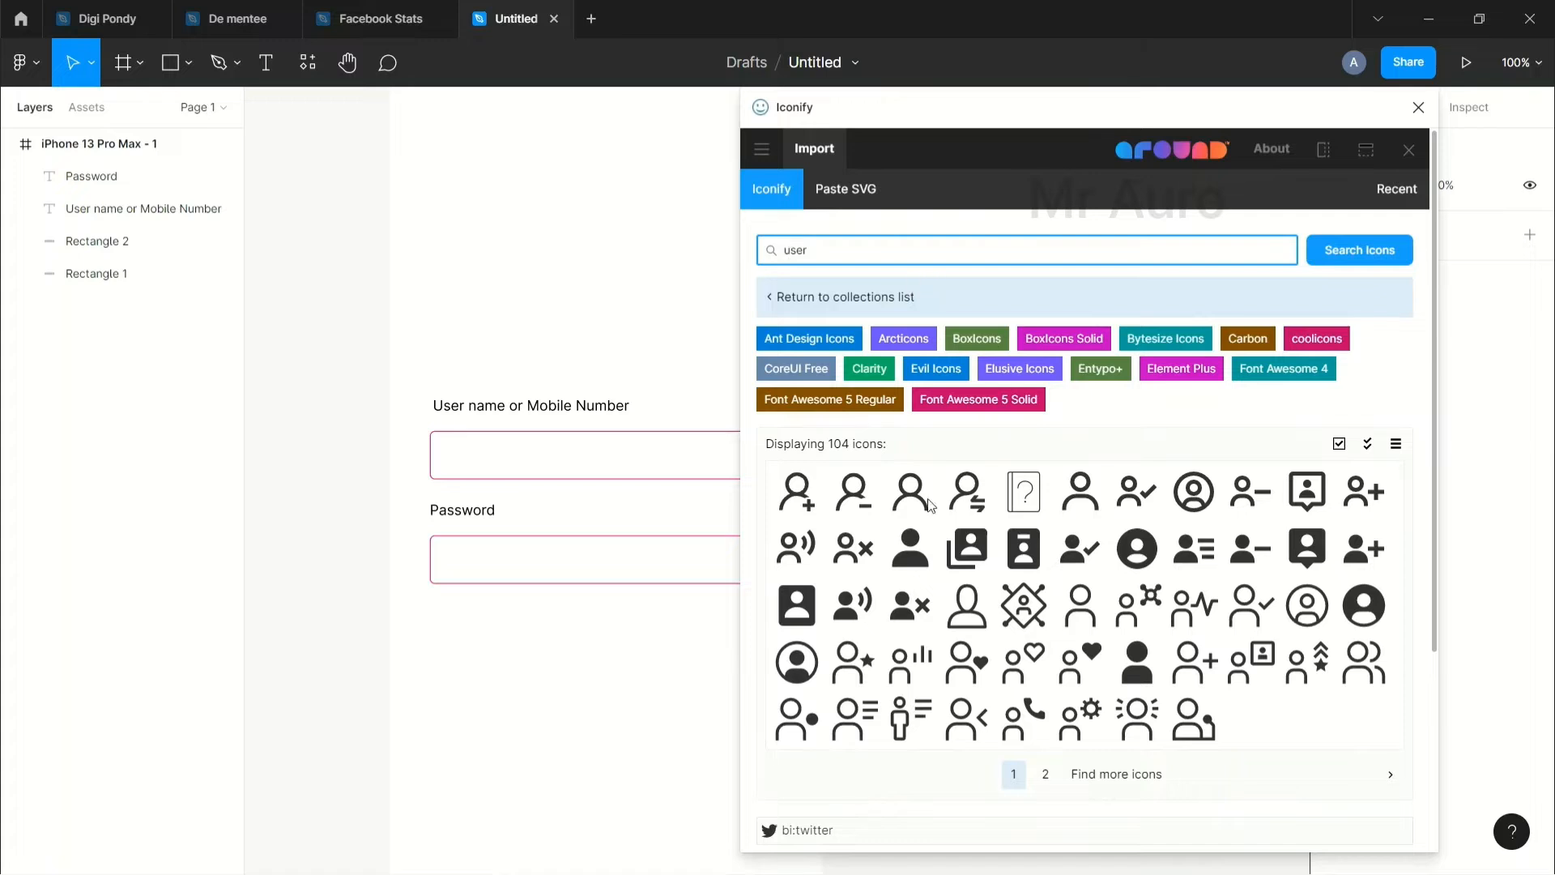
{"action": "left_click_drag", "start_coordinate": [910, 549], "coordinate": [652, 332]}
Step: Search 'password' and place the ri:lock-password-fill padlock on the frame, then close Iconify
{"action": "left_click", "coordinate": [877, 255]}
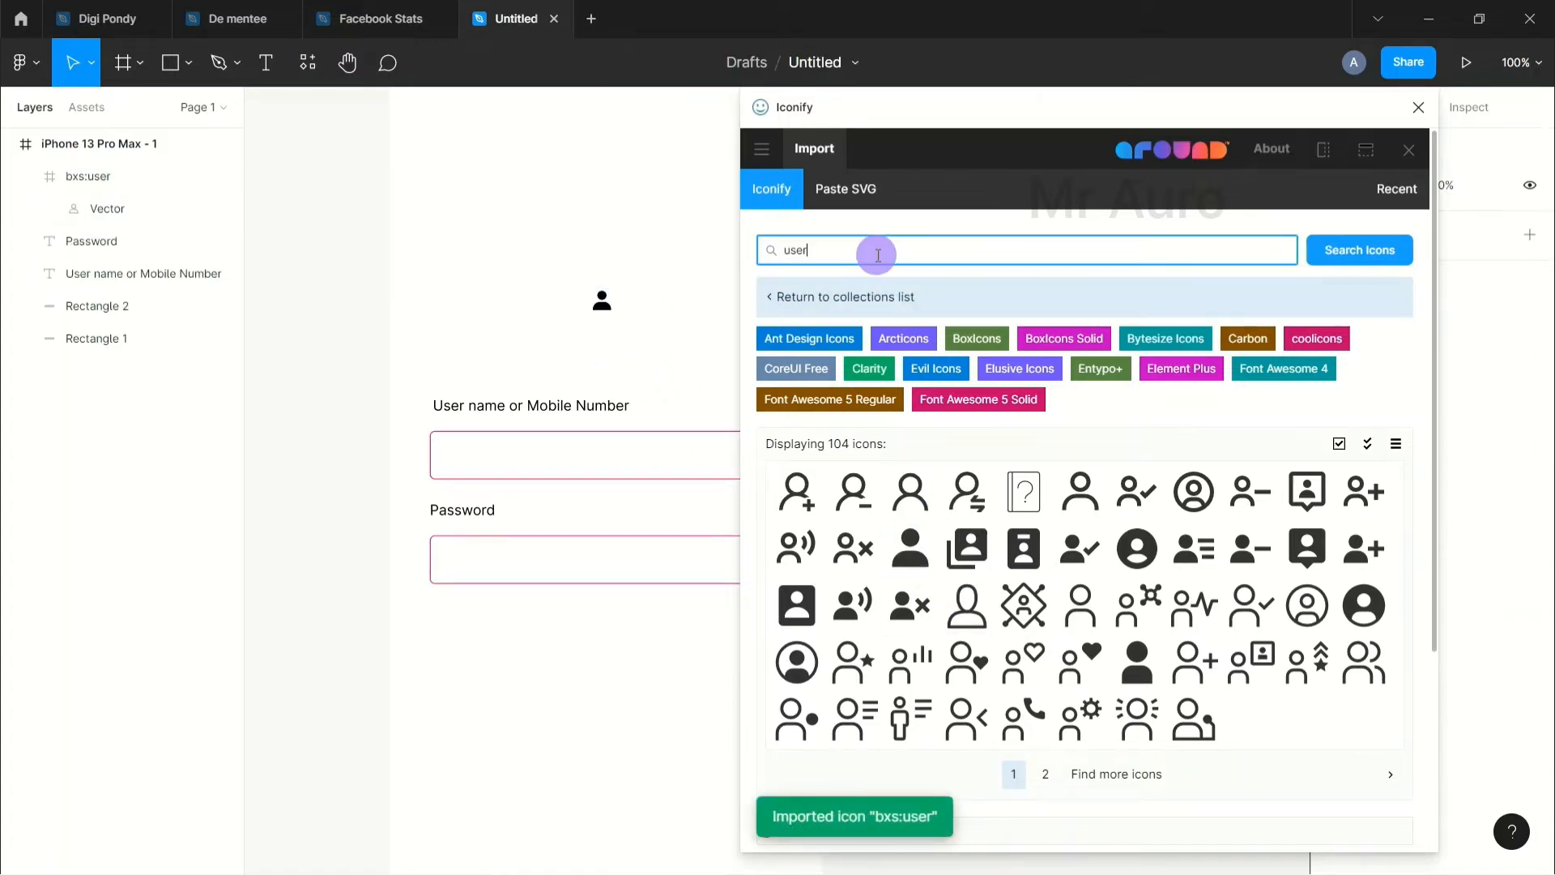
{"action": "key", "text": "BackSpace"}
{"action": "key", "text": "BackSpace"}
{"action": "type", "text": "password"}
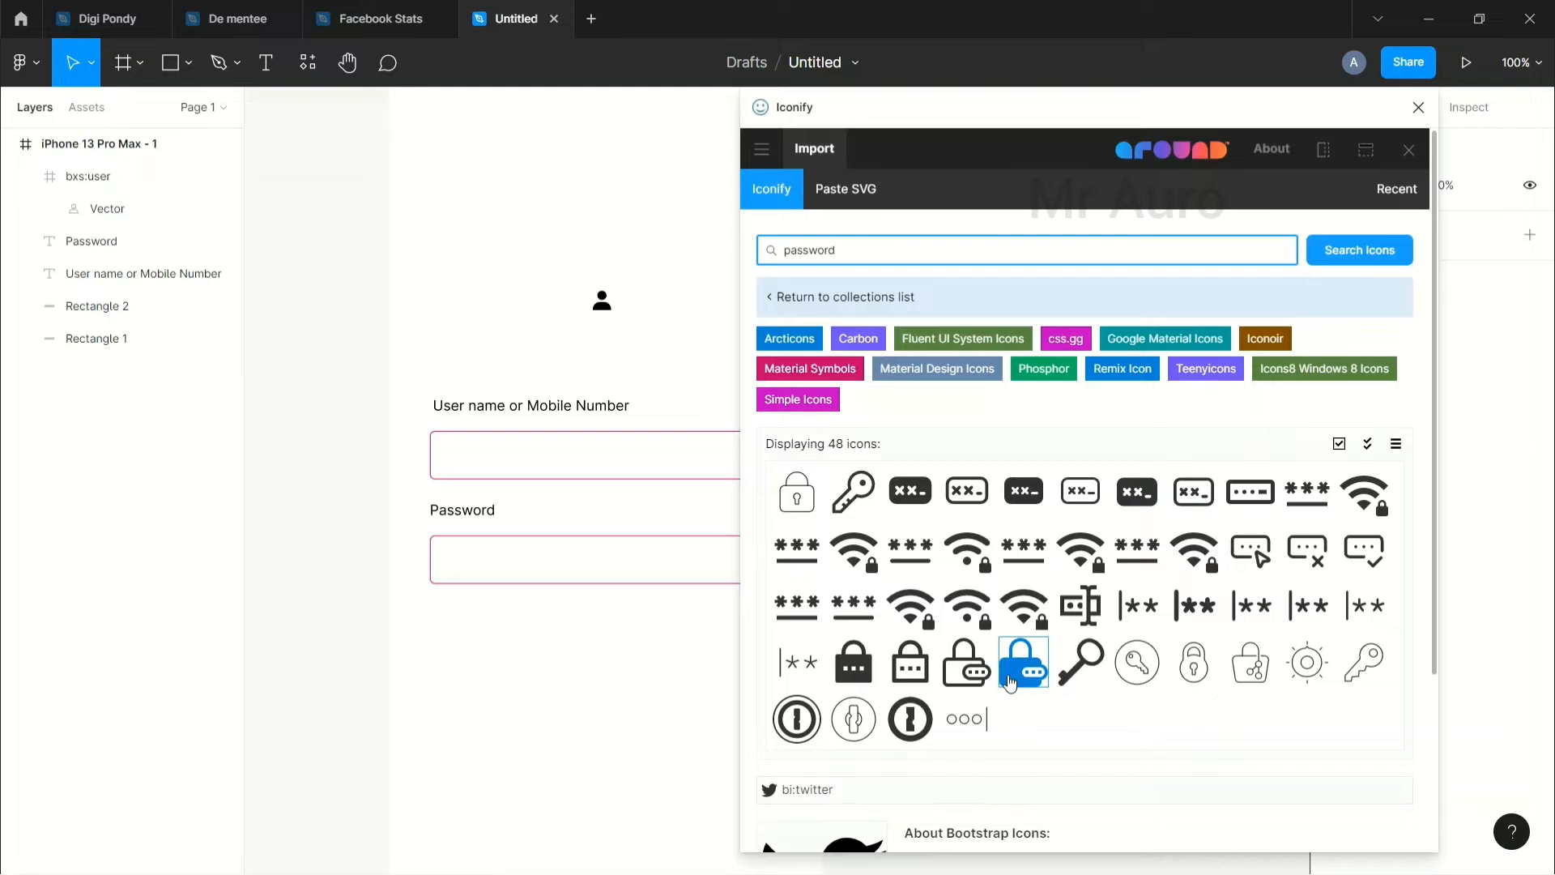
{"action": "mouse_move", "coordinate": [1017, 677]}
{"action": "left_mouse_down"}
{"action": "mouse_move", "coordinate": [726, 518]}
{"action": "mouse_move", "coordinate": [865, 578]}
{"action": "mouse_move", "coordinate": [1016, 675]}
{"action": "left_mouse_up"}
{"action": "left_click_drag", "start_coordinate": [854, 662], "coordinate": [547, 303]}
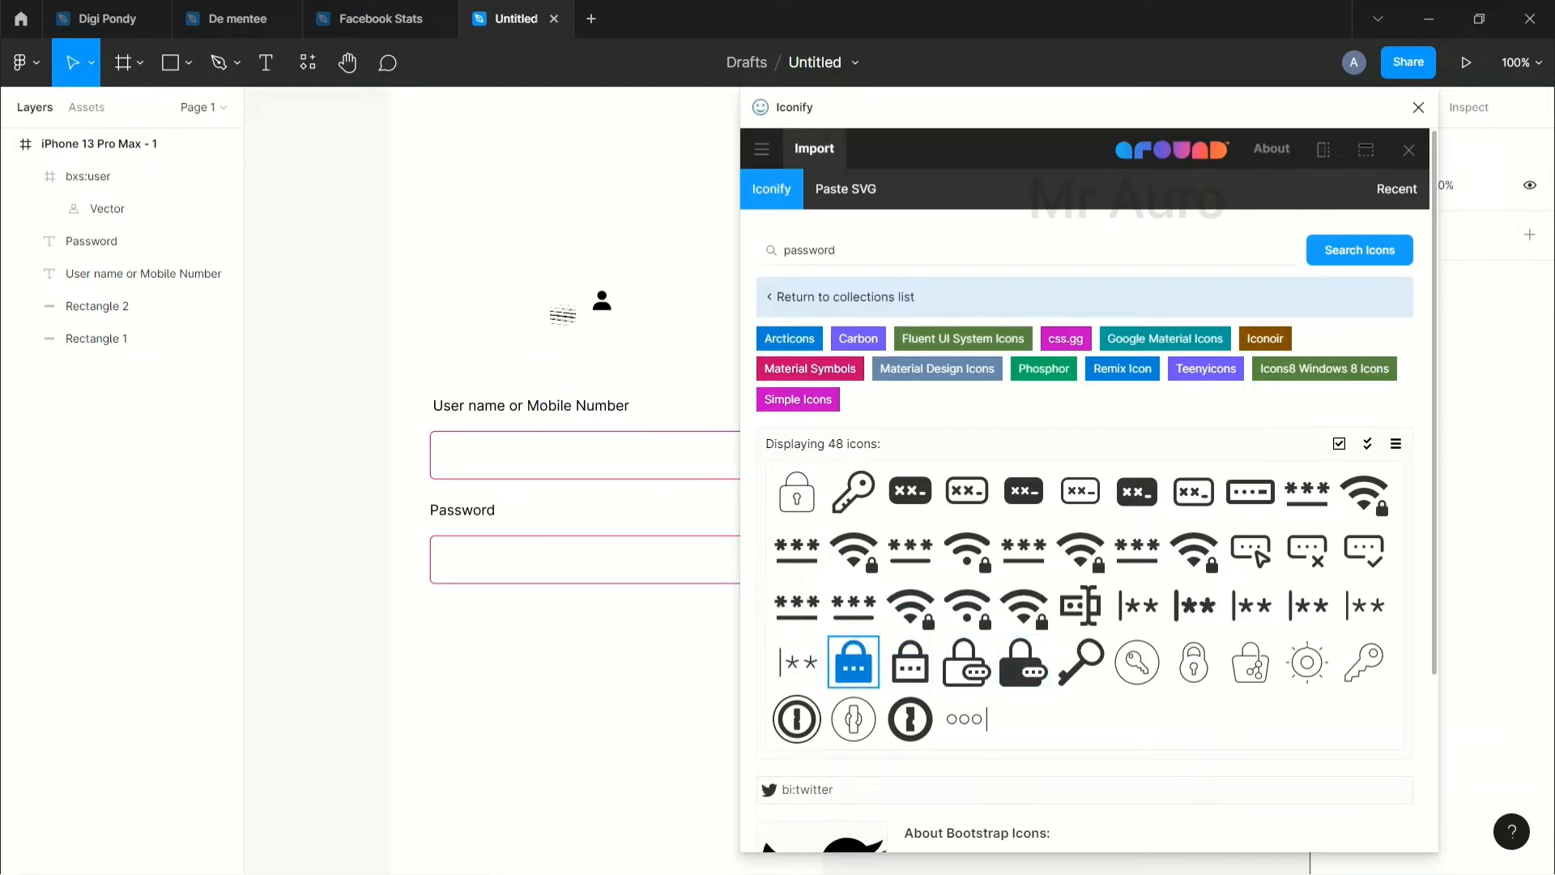
{"action": "left_click", "coordinate": [679, 302]}
{"action": "left_click", "coordinate": [1418, 107]}
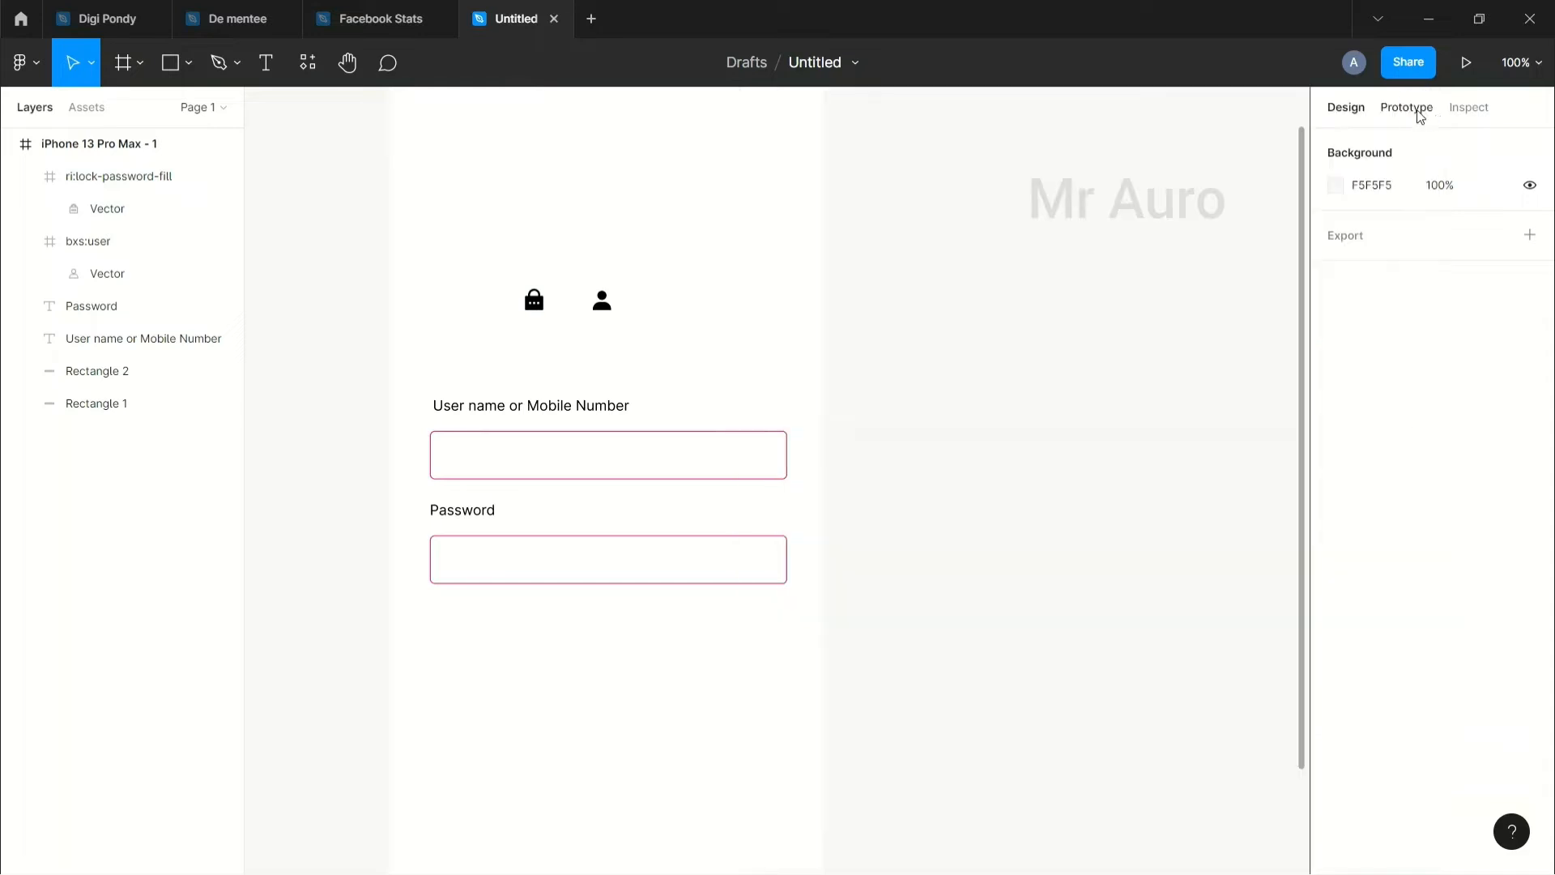
Step: Move the lock and user icons into the right ends of their fields
{"action": "left_click_drag", "start_coordinate": [545, 319], "coordinate": [754, 558]}
{"action": "left_click_drag", "start_coordinate": [602, 300], "coordinate": [771, 464]}
{"action": "left_click", "coordinate": [912, 541]}
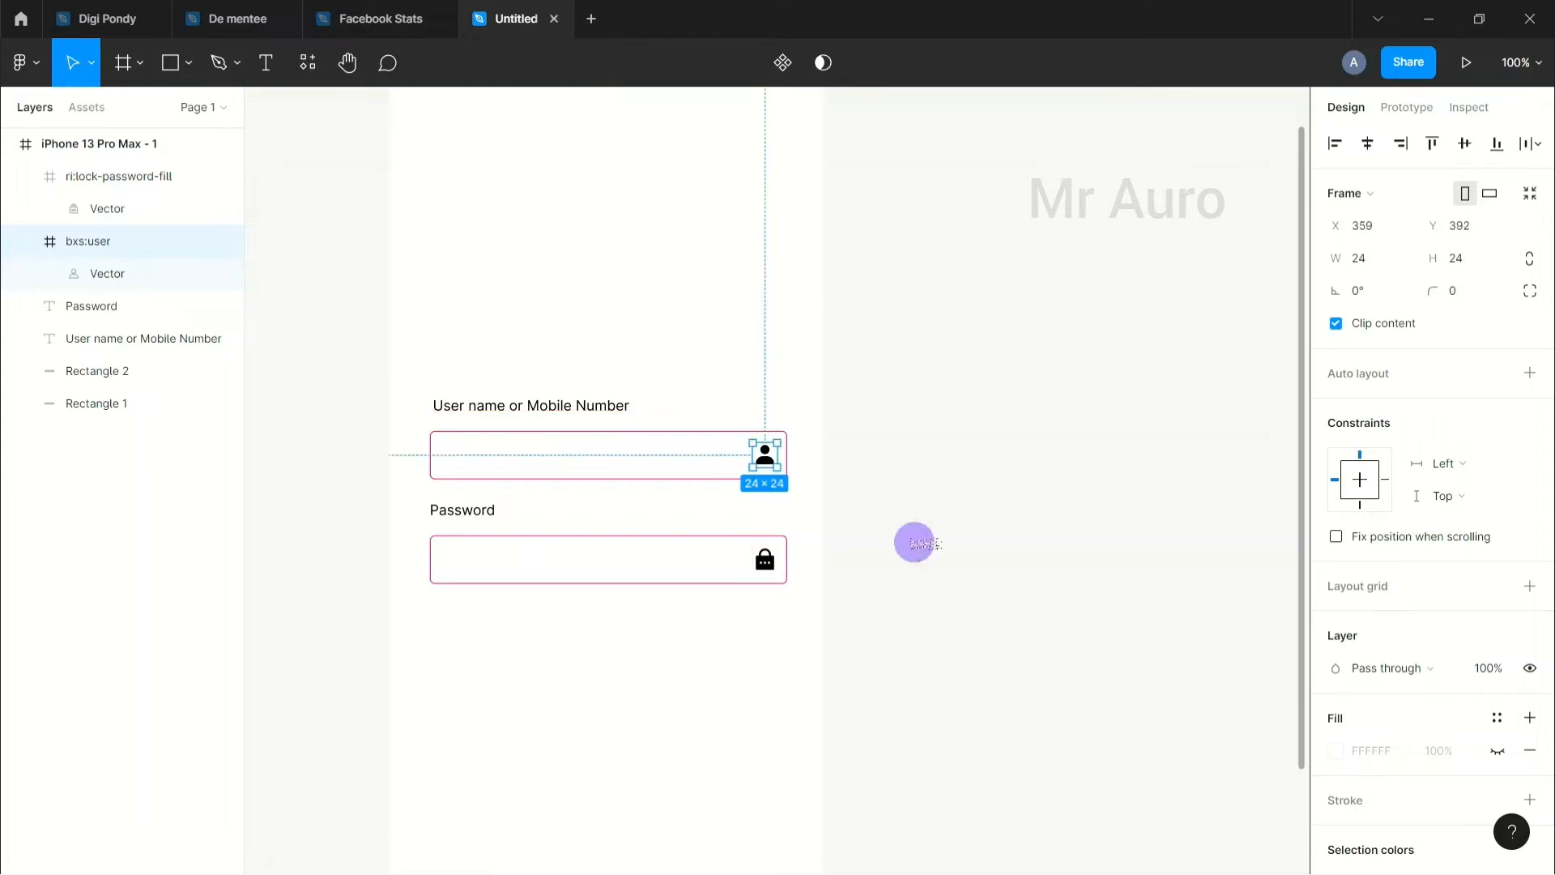
Step: Recolour both icons pink FF008A
{"action": "left_click", "coordinate": [767, 459]}
{"action": "left_click", "coordinate": [768, 564], "text": "shift"}
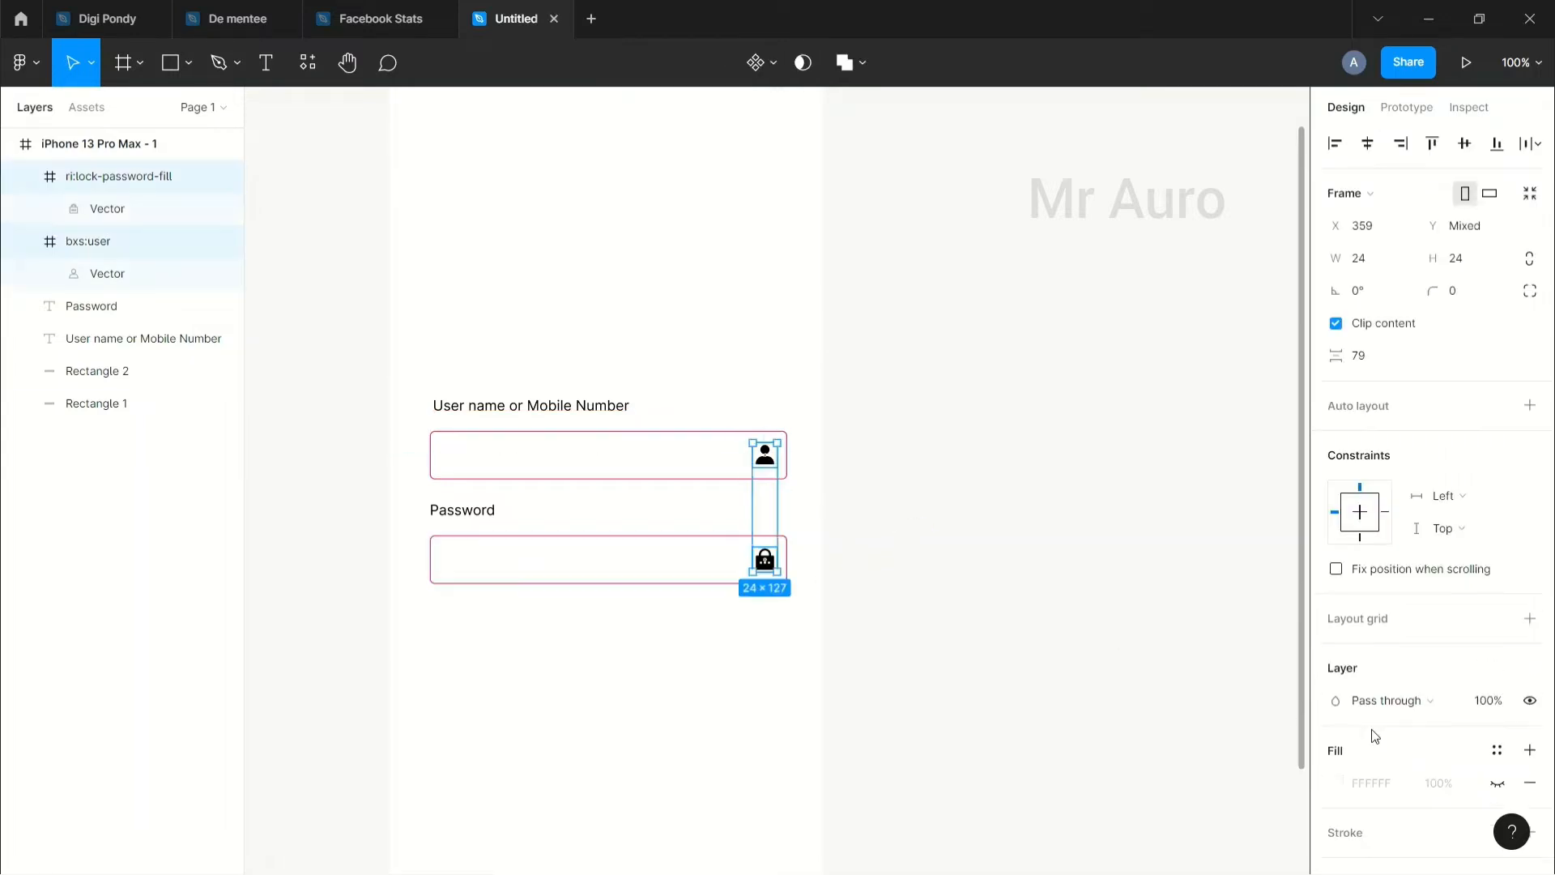
{"action": "scroll", "coordinate": [1369, 728], "scroll_direction": "down", "scroll_amount": 4}
{"action": "left_click", "coordinate": [1333, 588]}
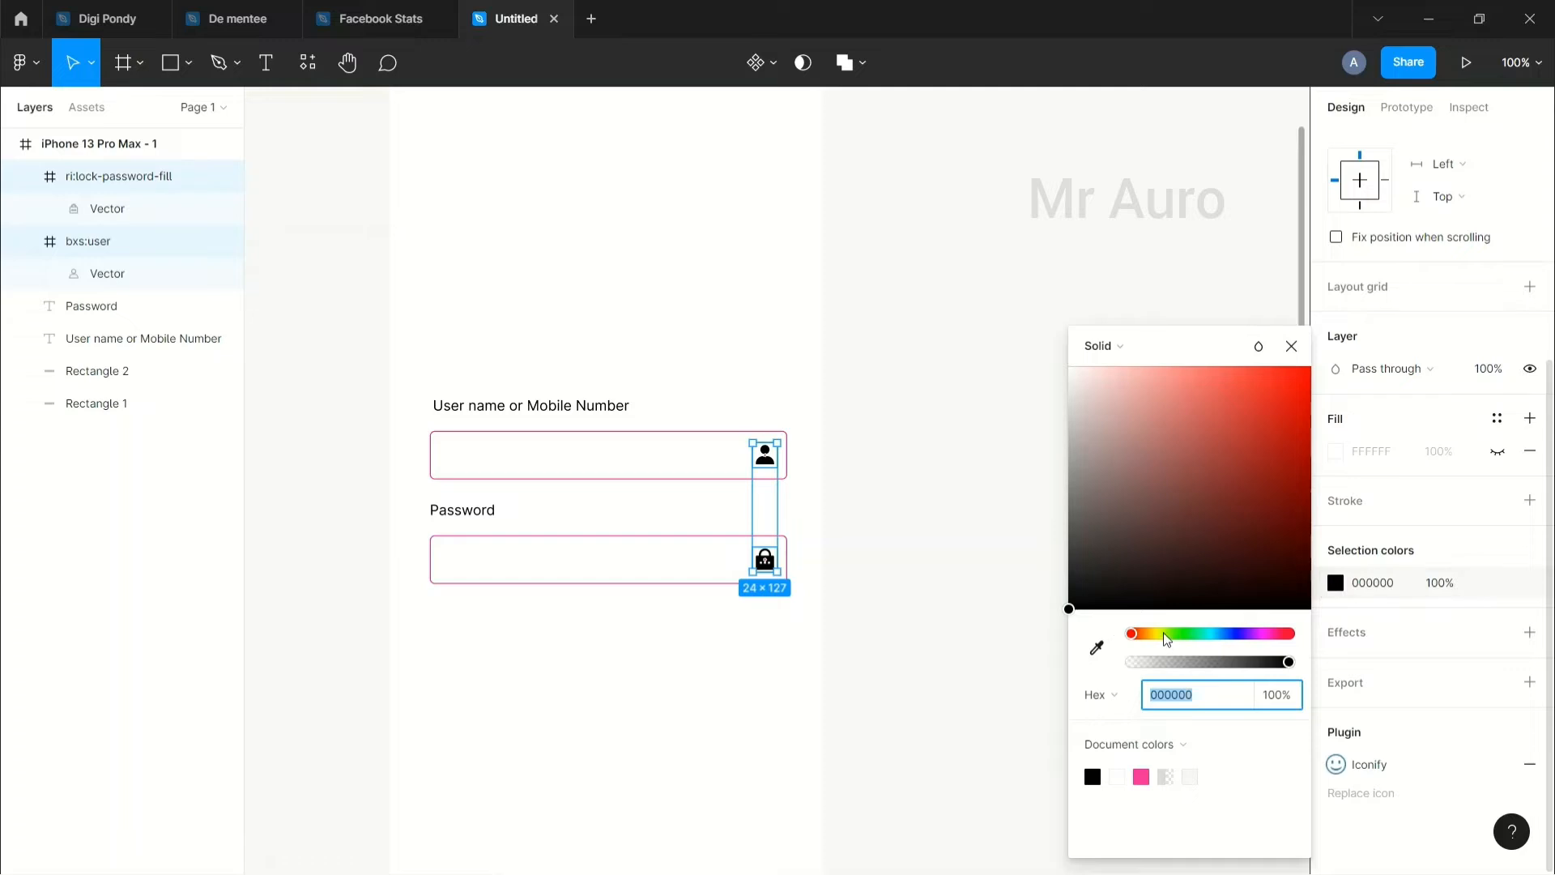
{"action": "left_click_drag", "start_coordinate": [1166, 634], "coordinate": [1257, 633]}
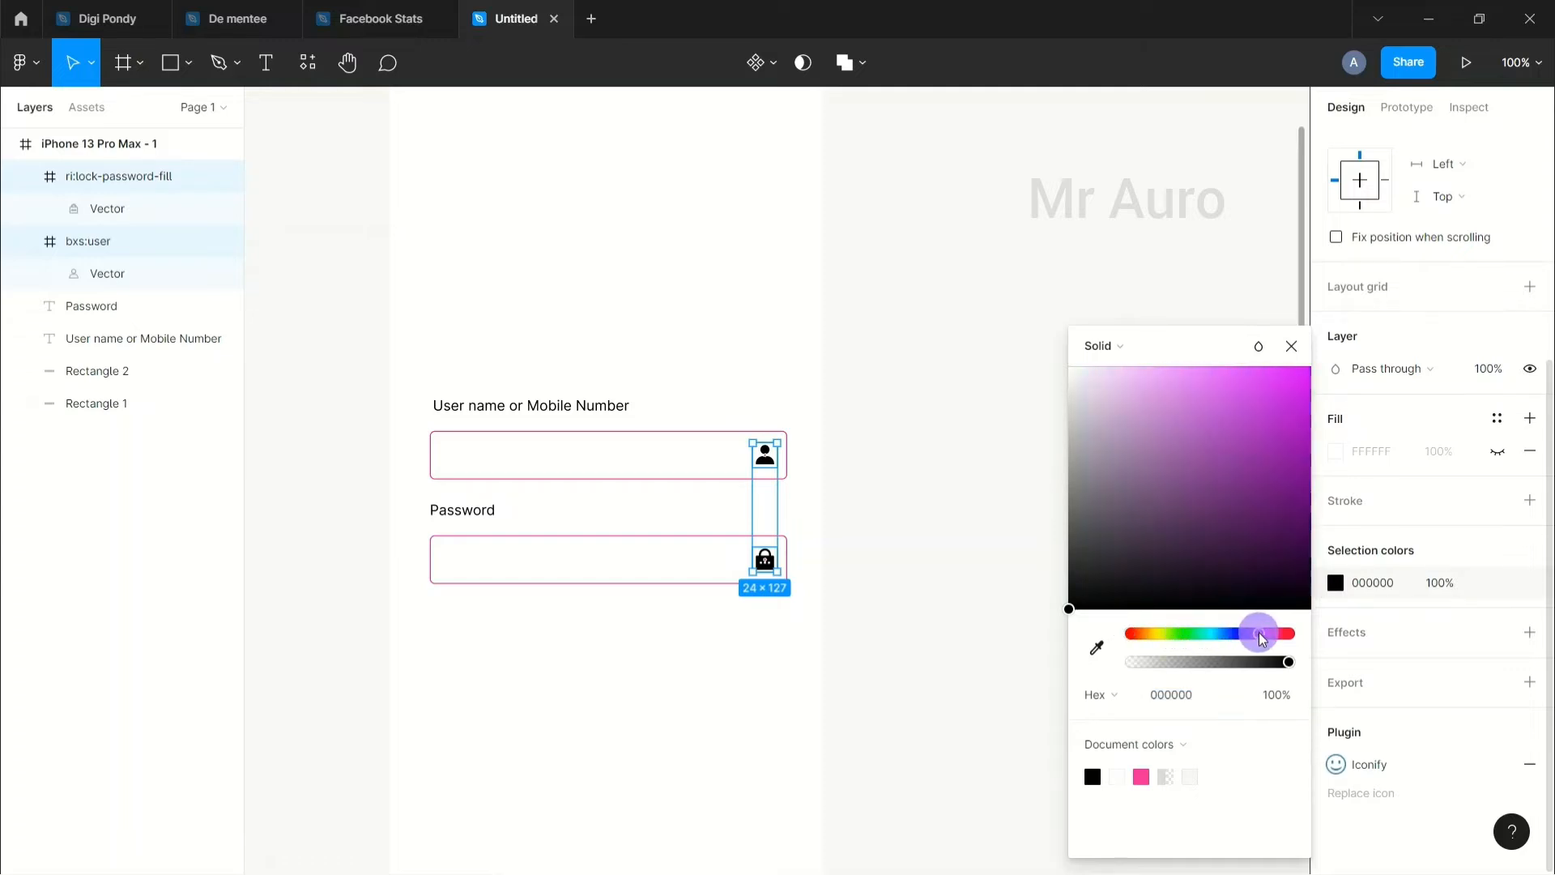
{"action": "left_click_drag", "start_coordinate": [1292, 371], "coordinate": [1316, 316]}
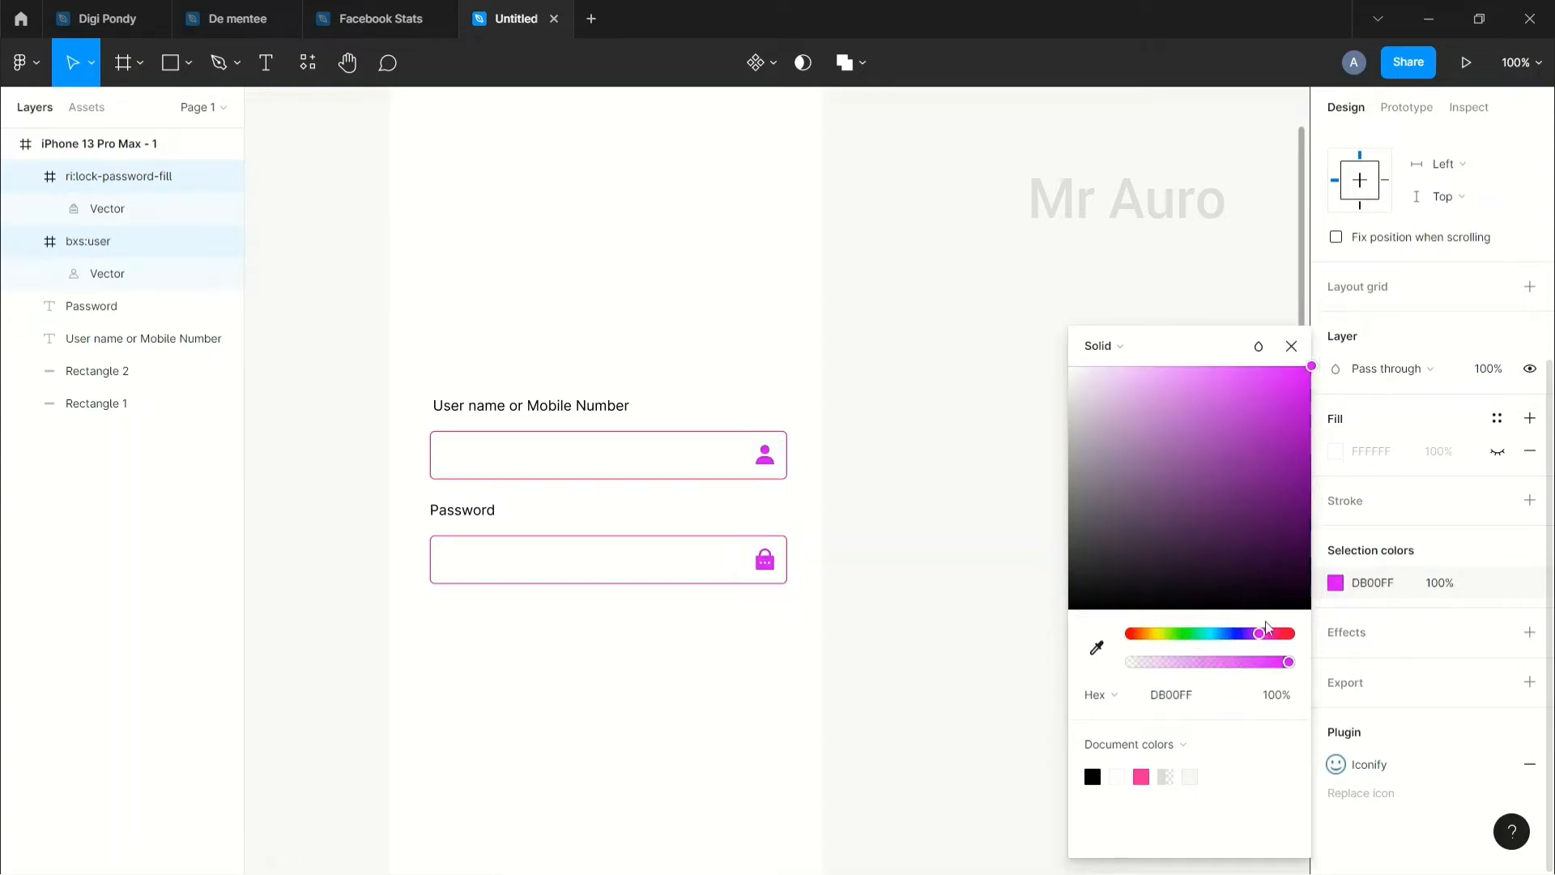
{"action": "left_click", "coordinate": [1288, 632]}
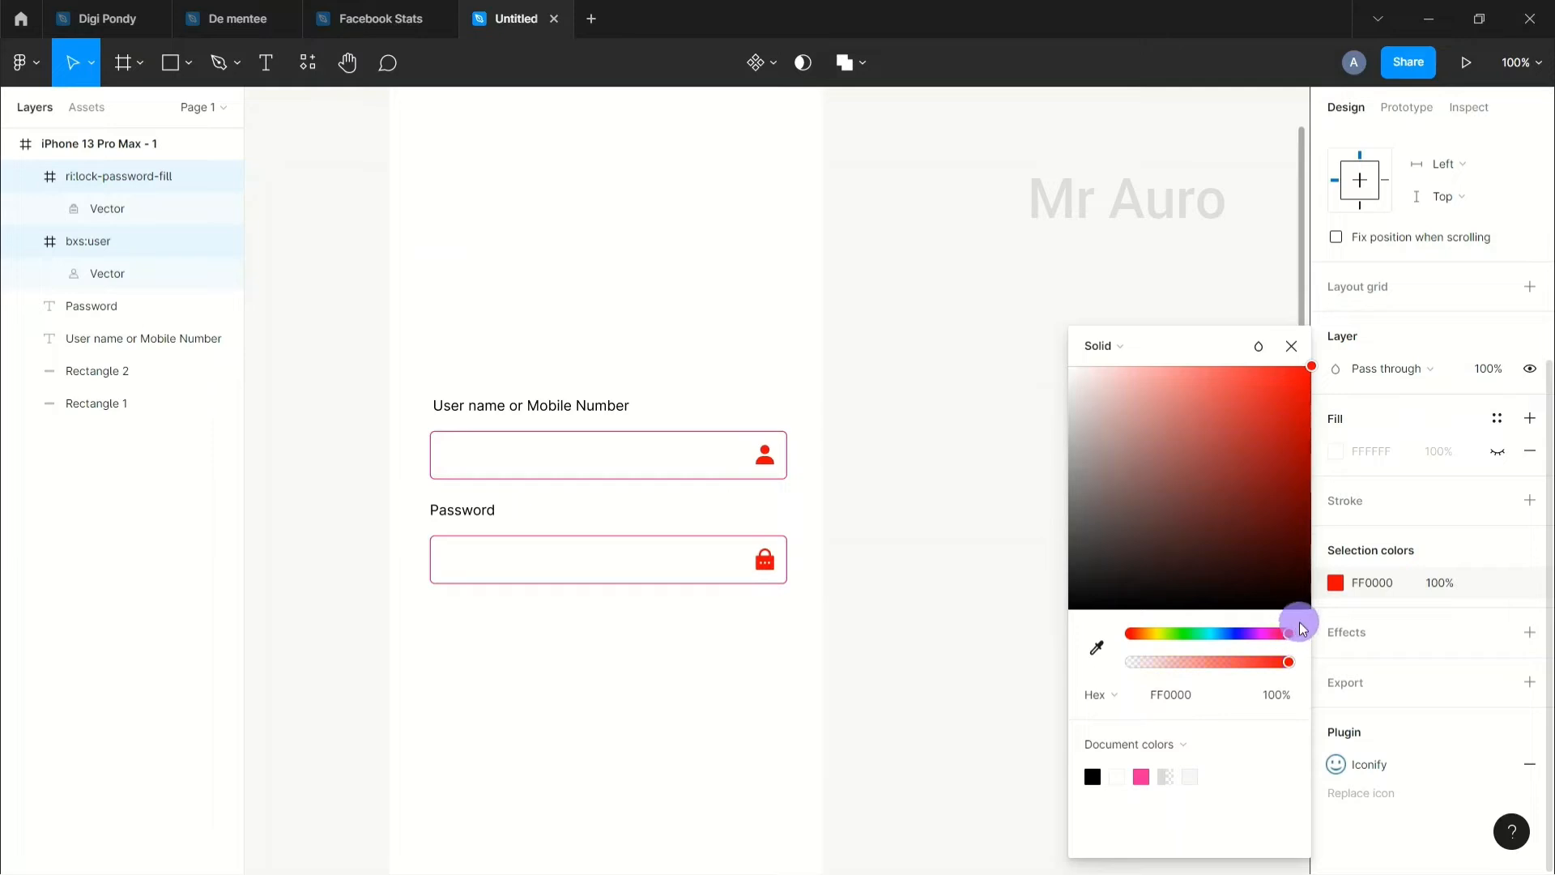
{"action": "left_click_drag", "start_coordinate": [1271, 641], "coordinate": [1282, 638]}
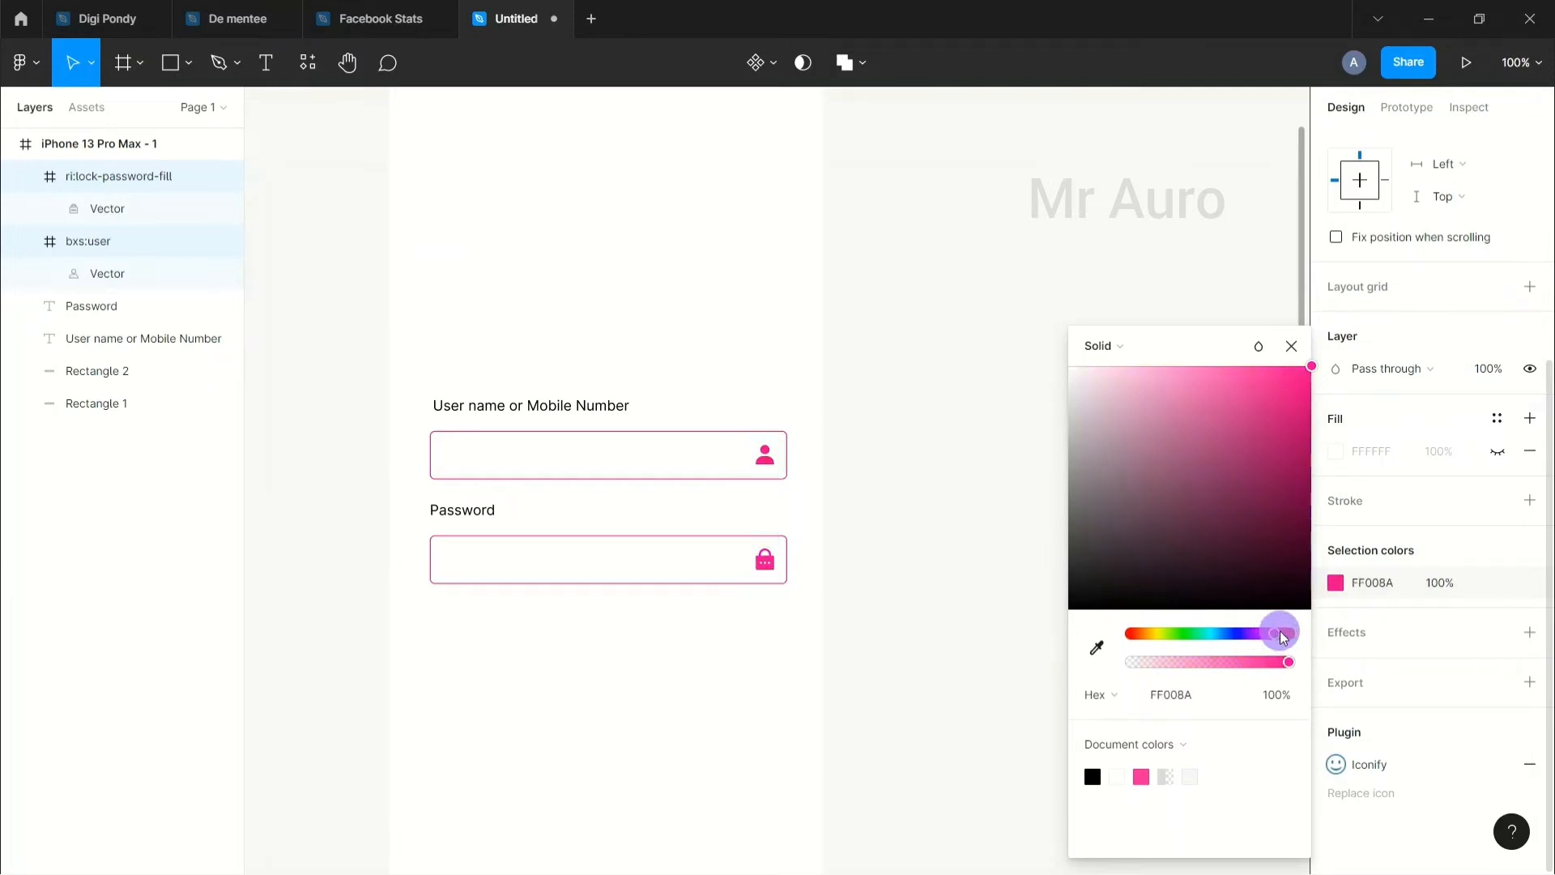
{"action": "left_click", "coordinate": [879, 496]}
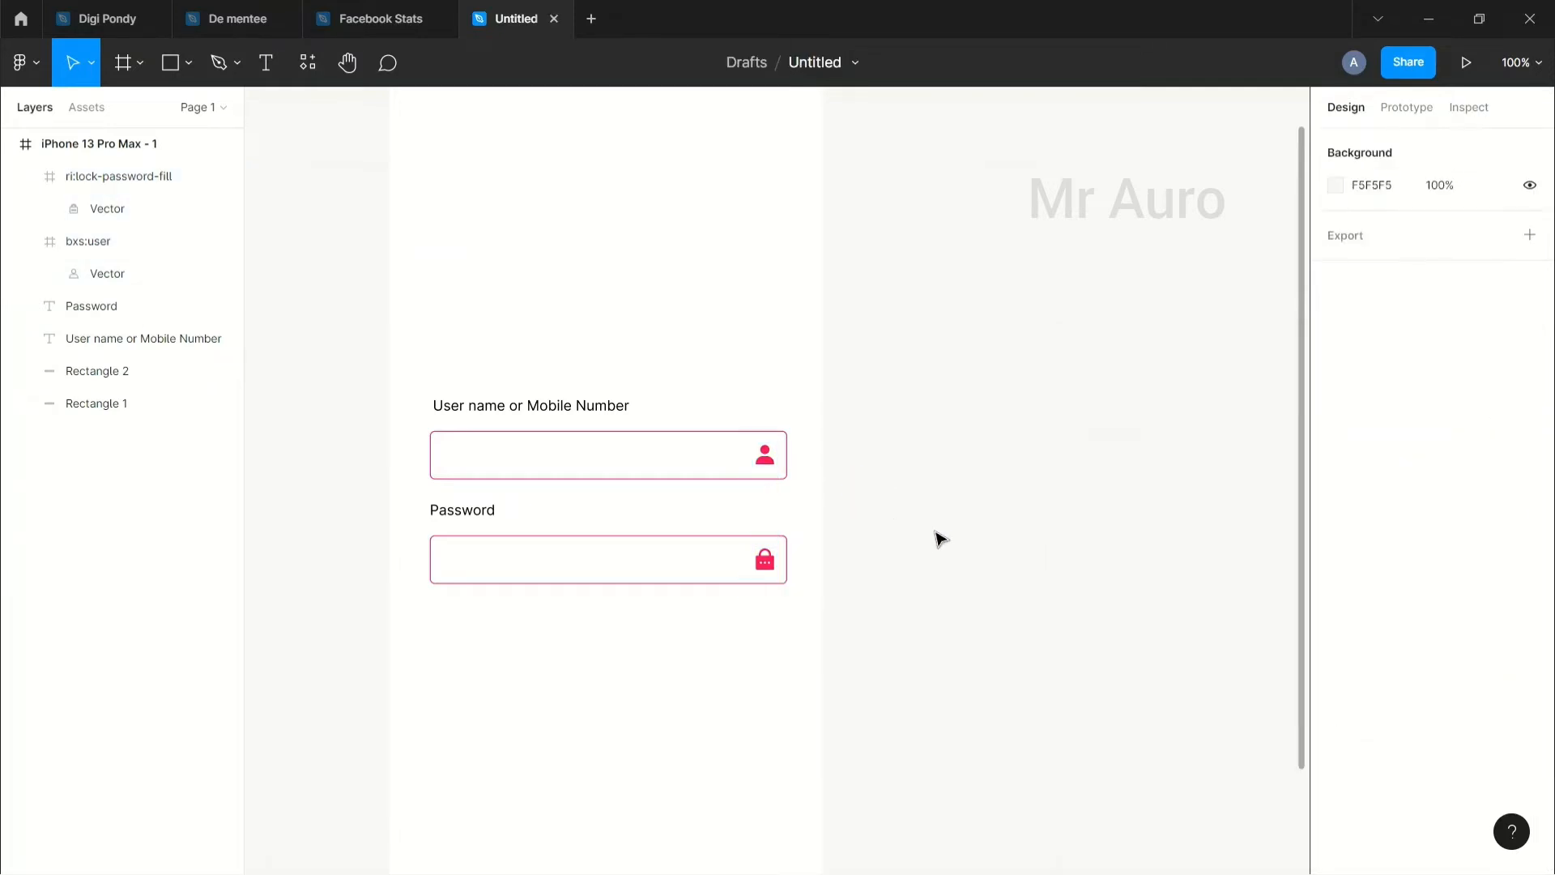
Step: Left-align the two field labels at X 40
{"action": "left_click", "coordinate": [458, 513]}
{"action": "left_click", "coordinate": [486, 406], "text": "shift"}
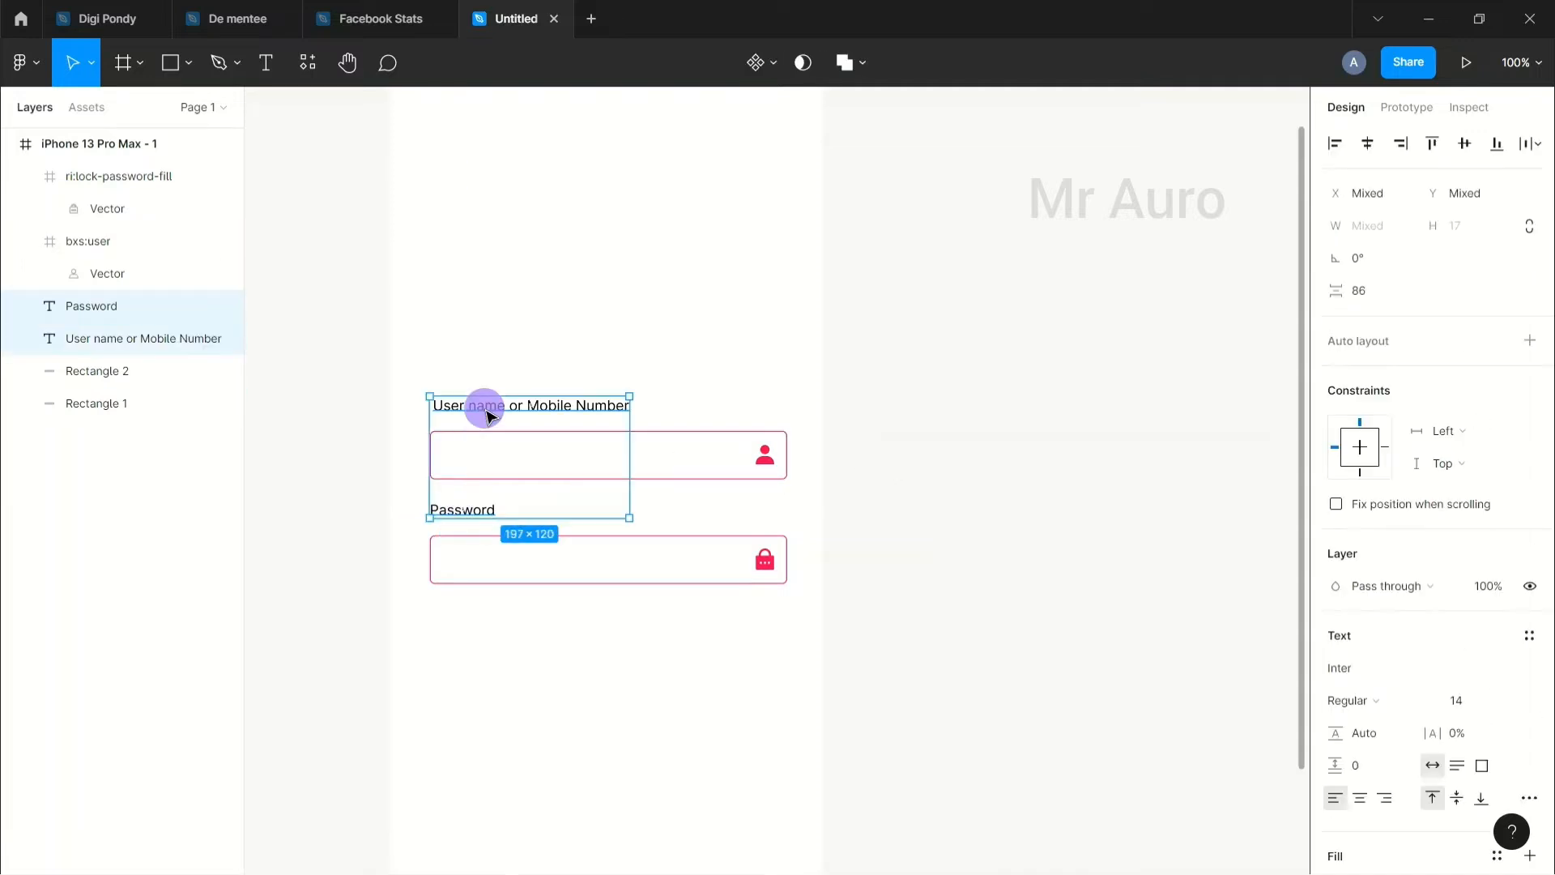
{"action": "left_click", "coordinate": [1335, 143]}
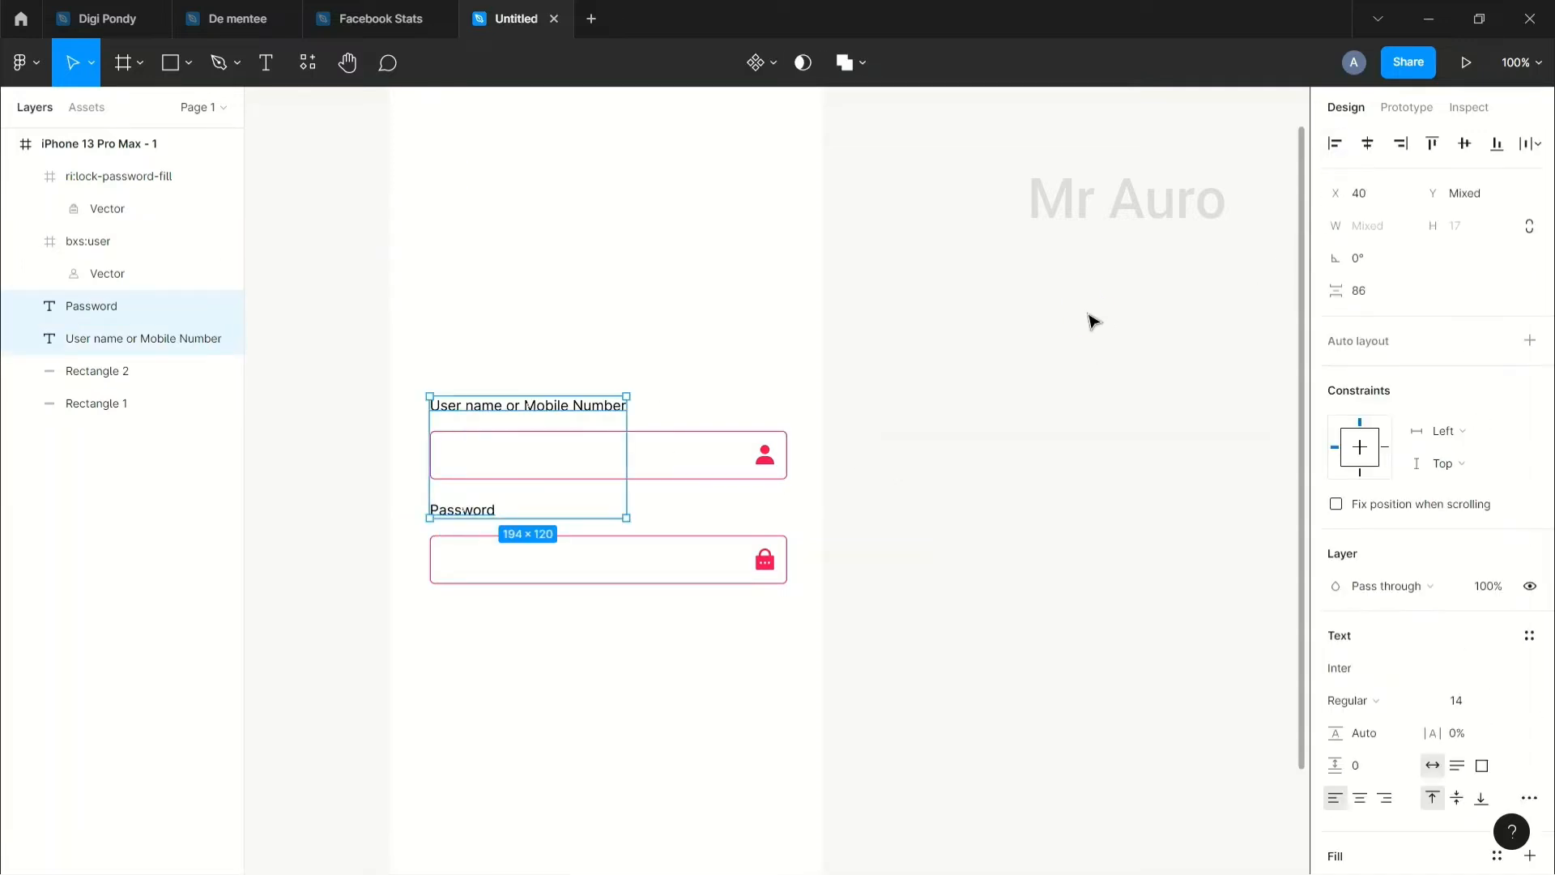
{"action": "left_click", "coordinate": [1019, 410]}
{"action": "left_click", "coordinate": [458, 509]}
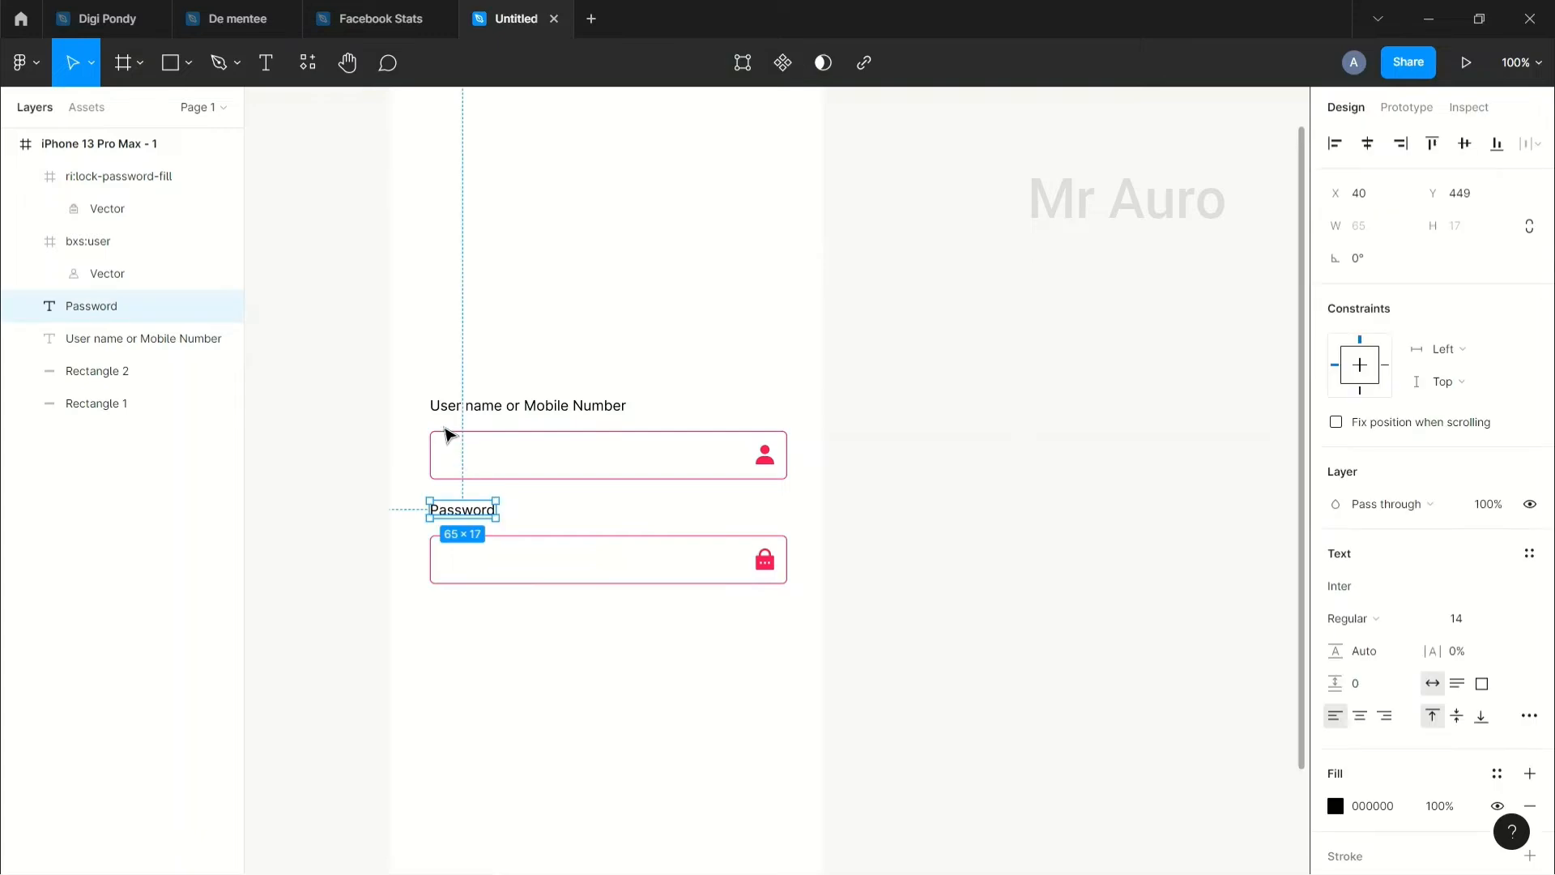
{"action": "left_click", "coordinate": [496, 666]}
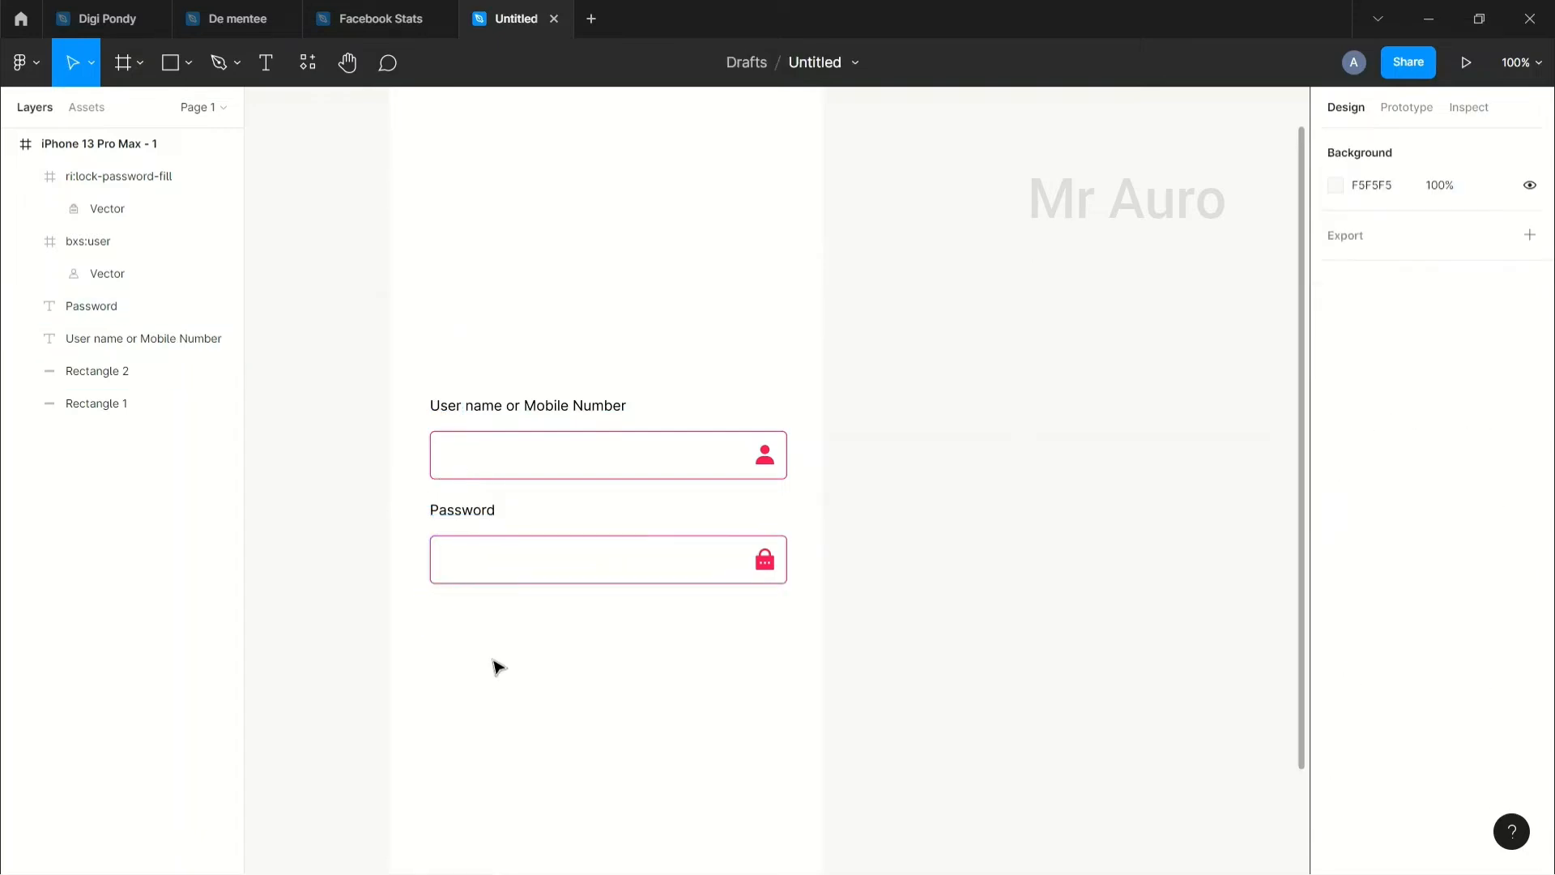
{"action": "scroll", "coordinate": [496, 665], "scroll_direction": "down", "scroll_amount": 3}
Step: Draw a rectangle below the Password field
{"action": "scroll", "coordinate": [597, 635], "scroll_direction": "down", "scroll_amount": 1}
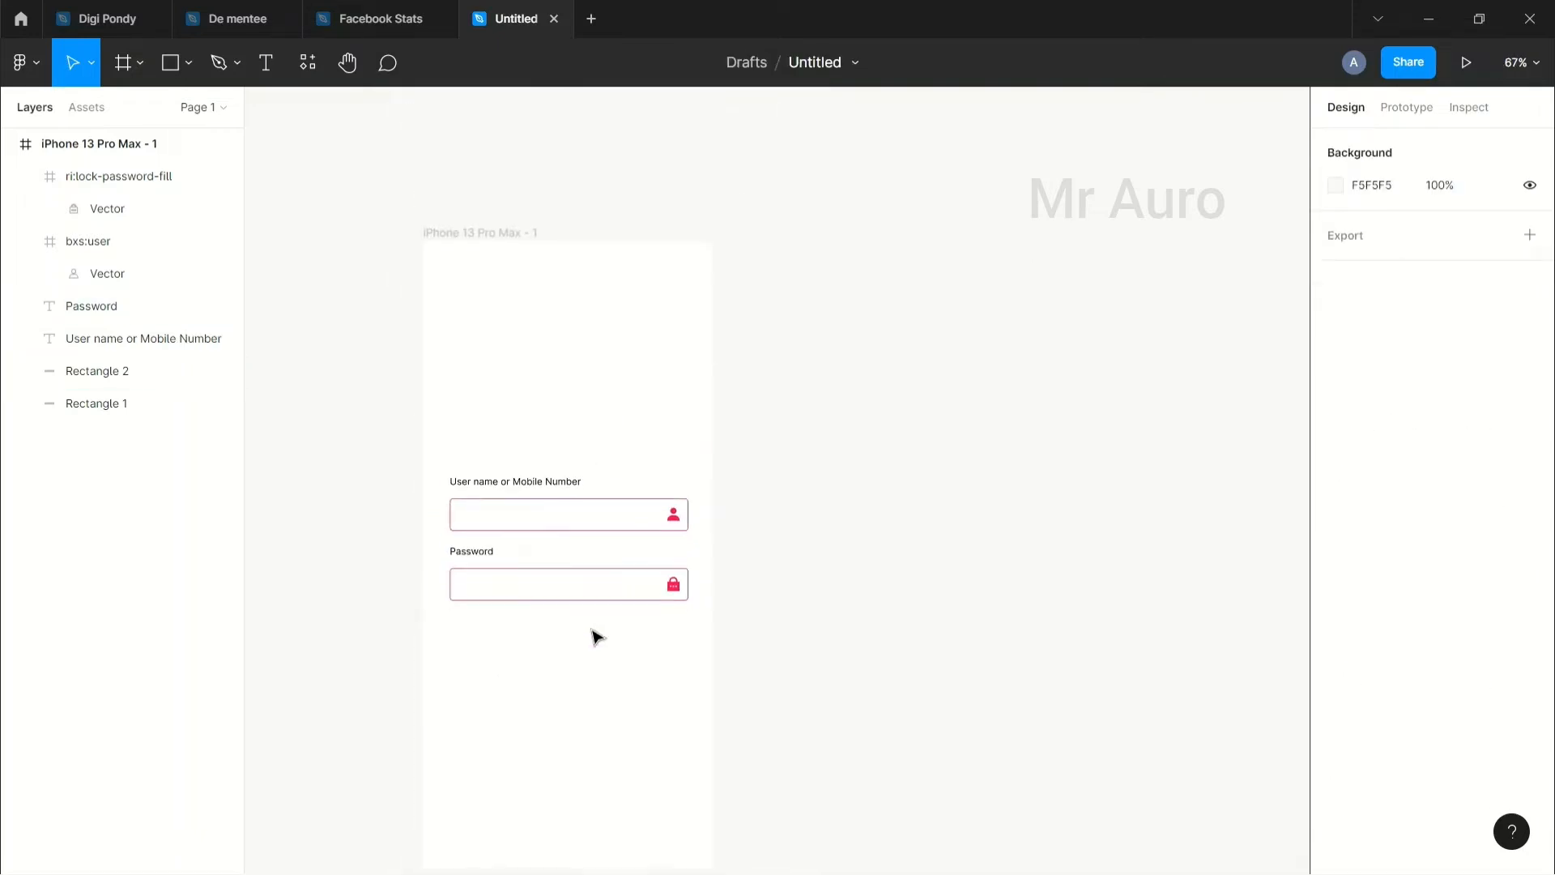
{"action": "left_click_drag", "start_coordinate": [611, 635], "coordinate": [592, 544]}
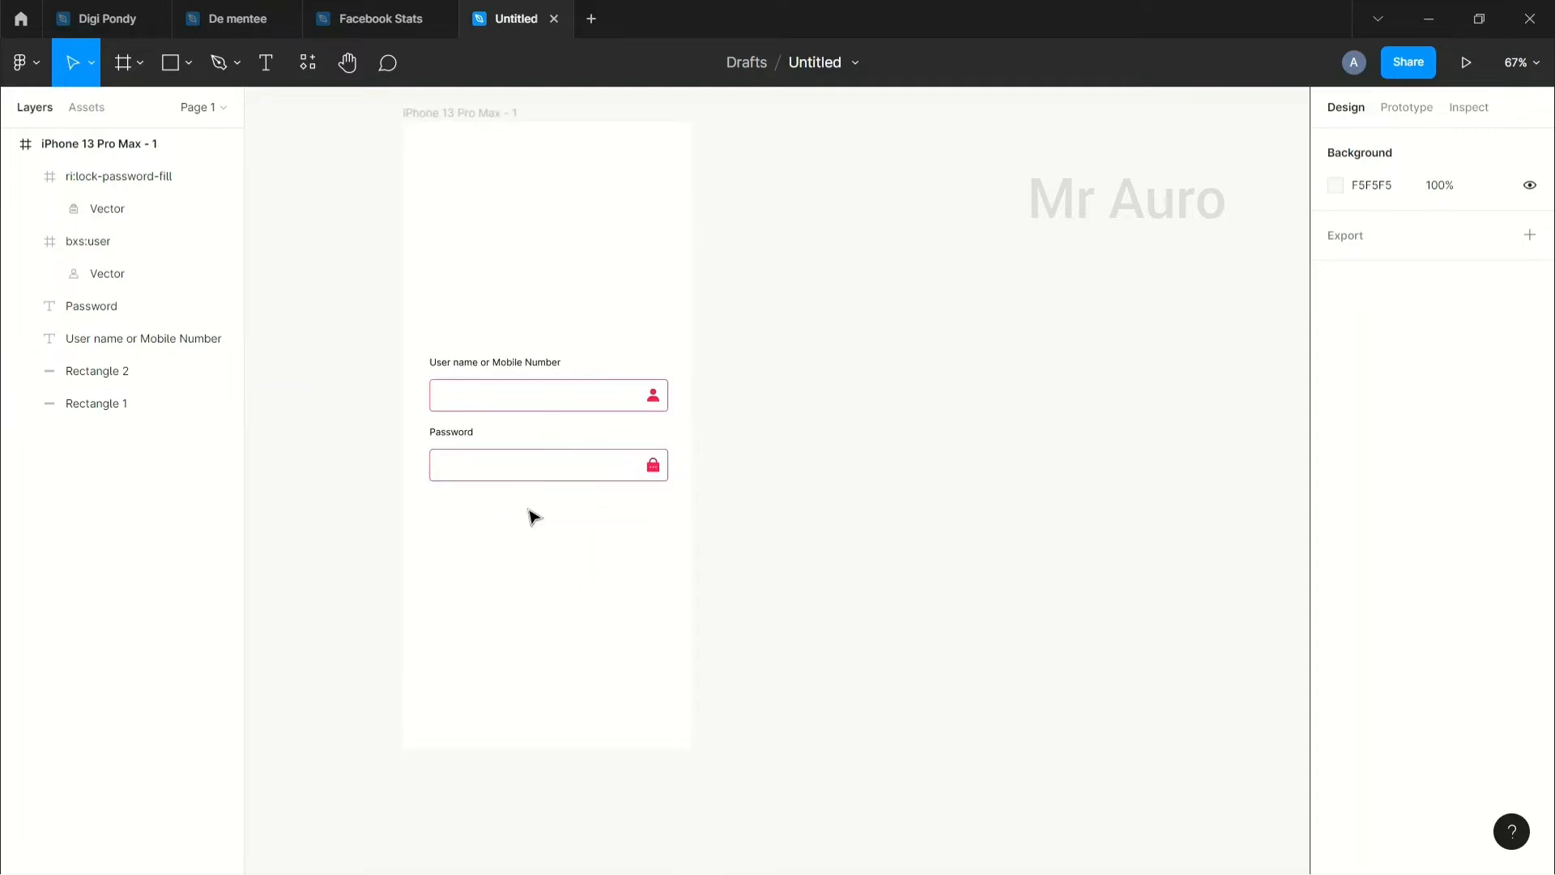
{"action": "left_click", "coordinate": [189, 63]}
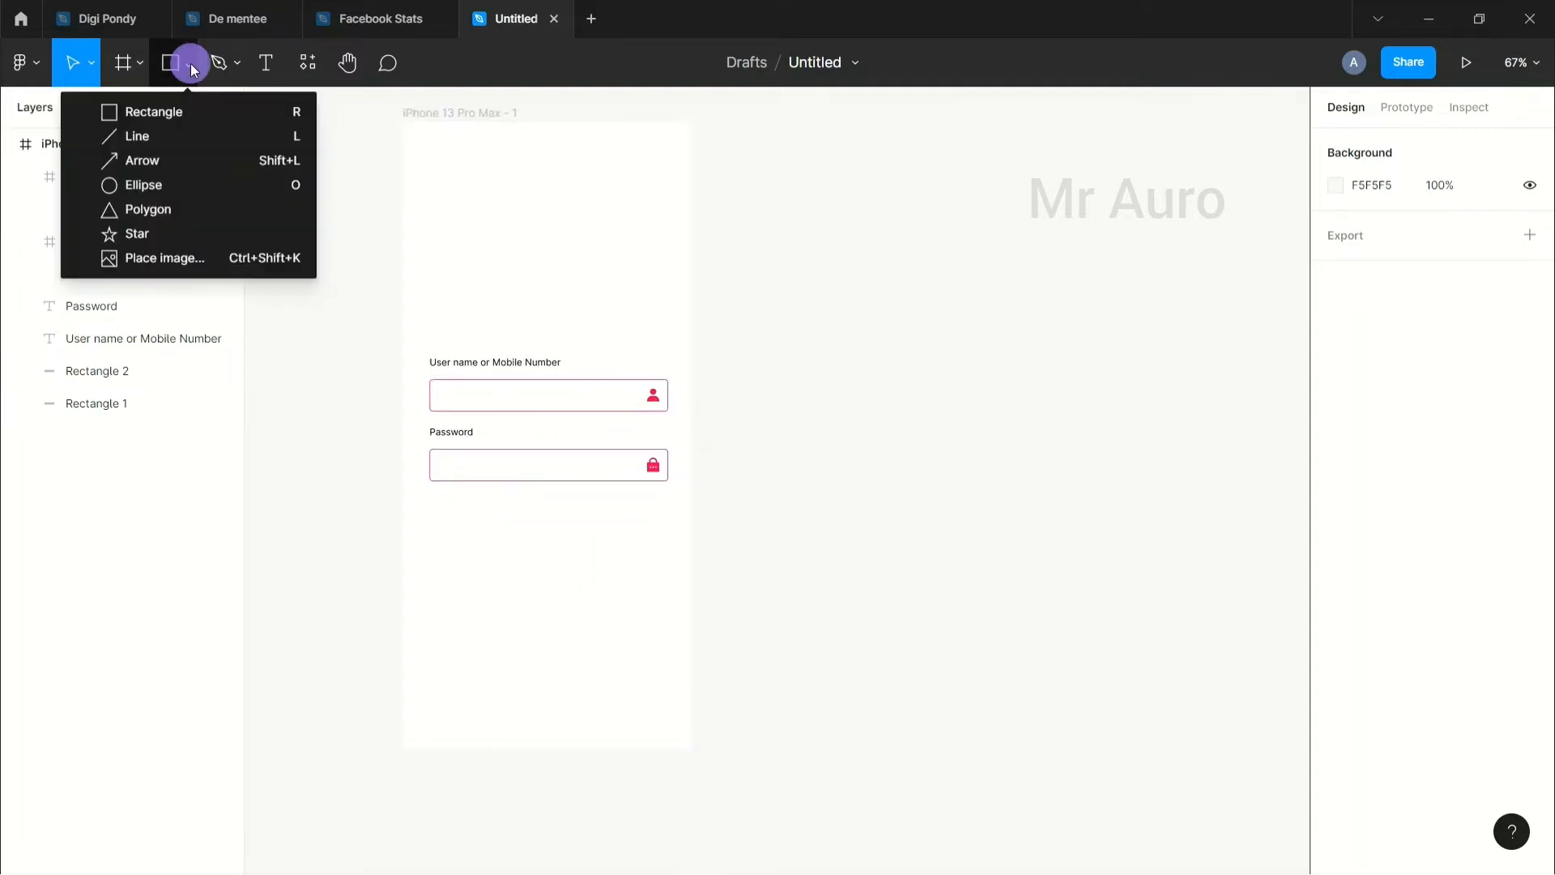
{"action": "left_click", "coordinate": [158, 118]}
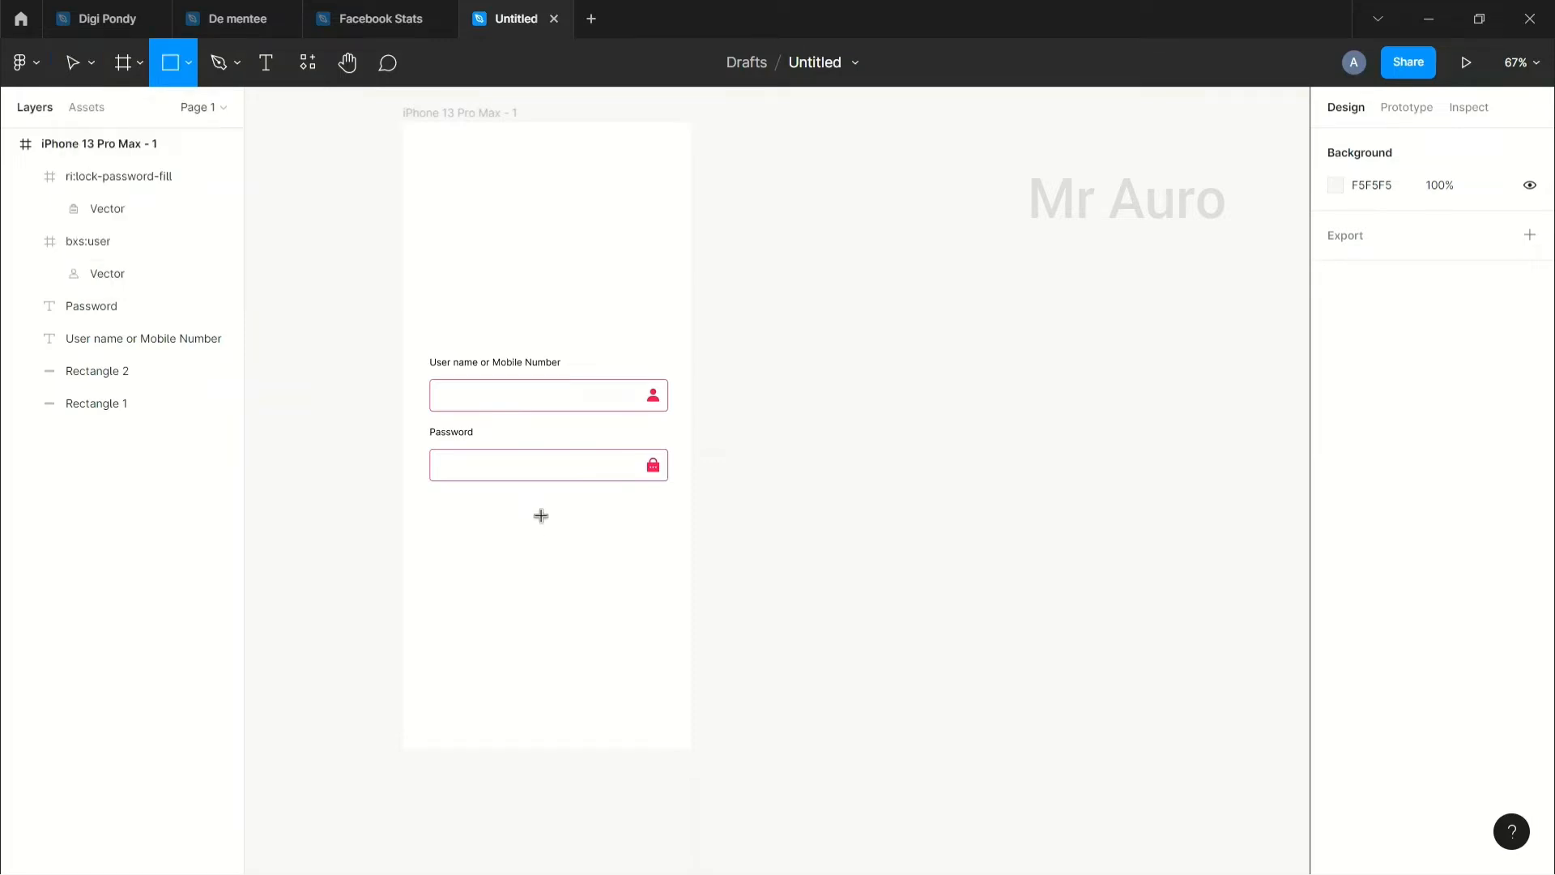
{"action": "left_click_drag", "start_coordinate": [548, 533], "coordinate": [659, 574]}
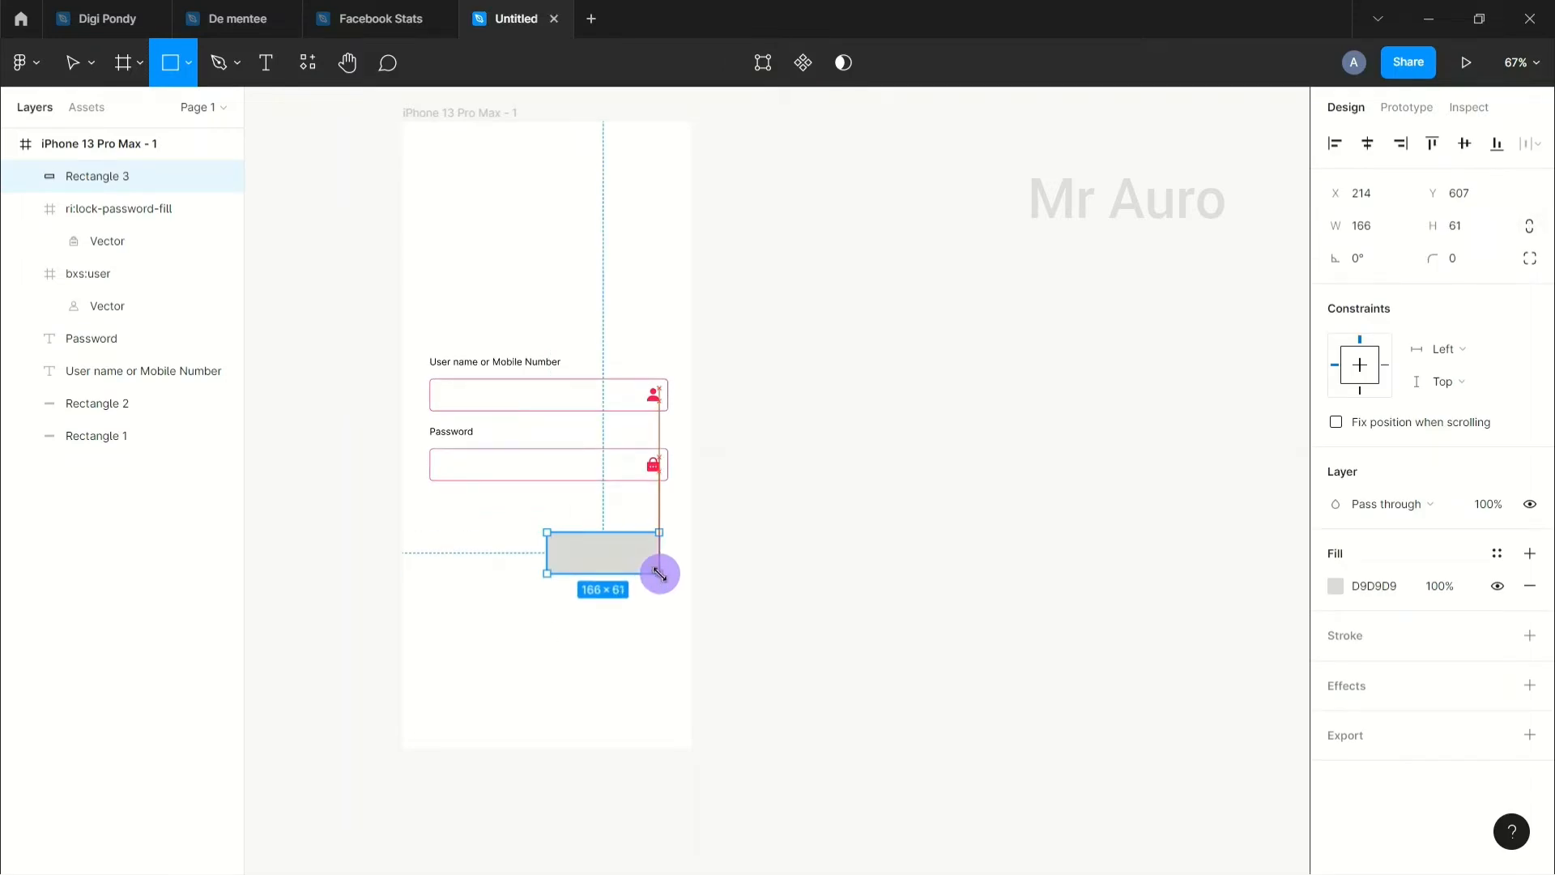
{"action": "left_click", "coordinate": [631, 560]}
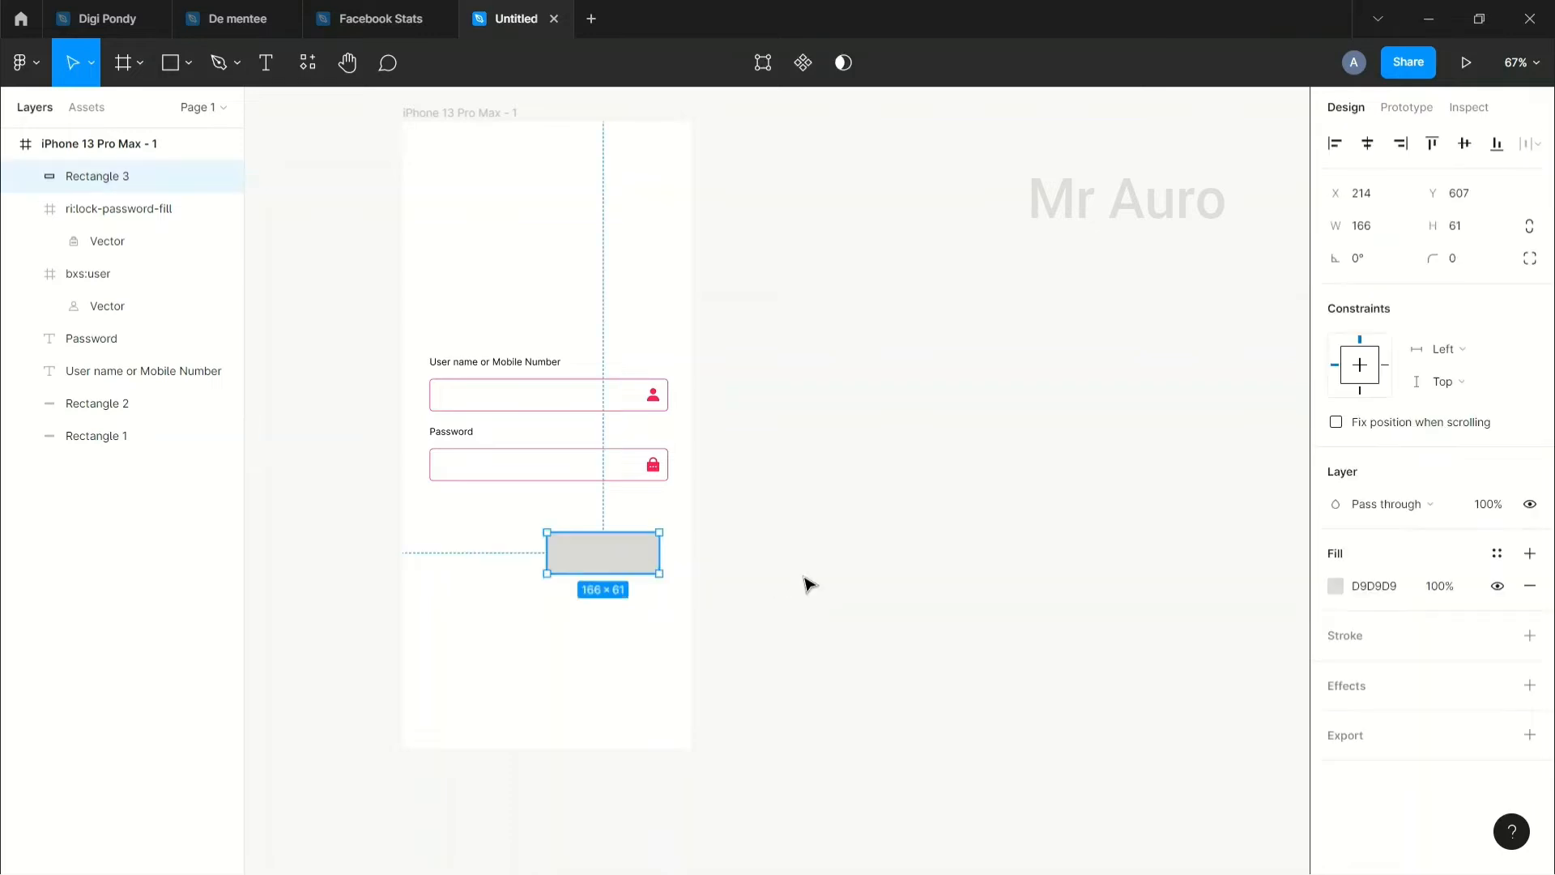
Step: Round the rectangle into a full pill and resize it to 116×43
{"action": "scroll", "coordinate": [805, 583], "scroll_direction": "up", "scroll_amount": 5}
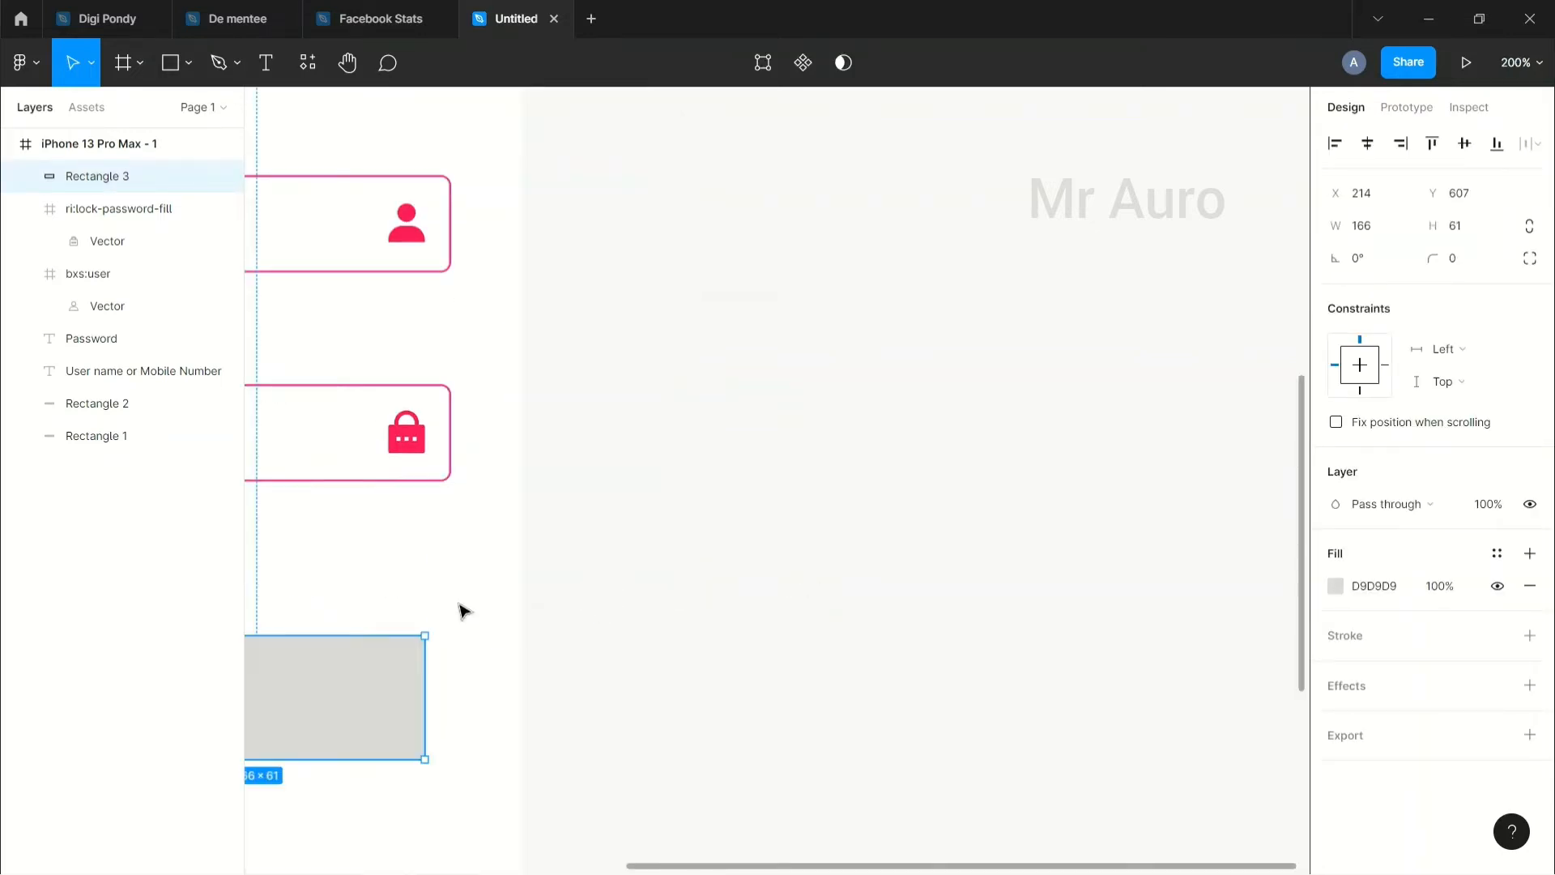
{"action": "left_click", "coordinate": [462, 607]}
{"action": "left_click_drag", "start_coordinate": [635, 596], "coordinate": [872, 554]}
{"action": "left_click", "coordinate": [708, 653]}
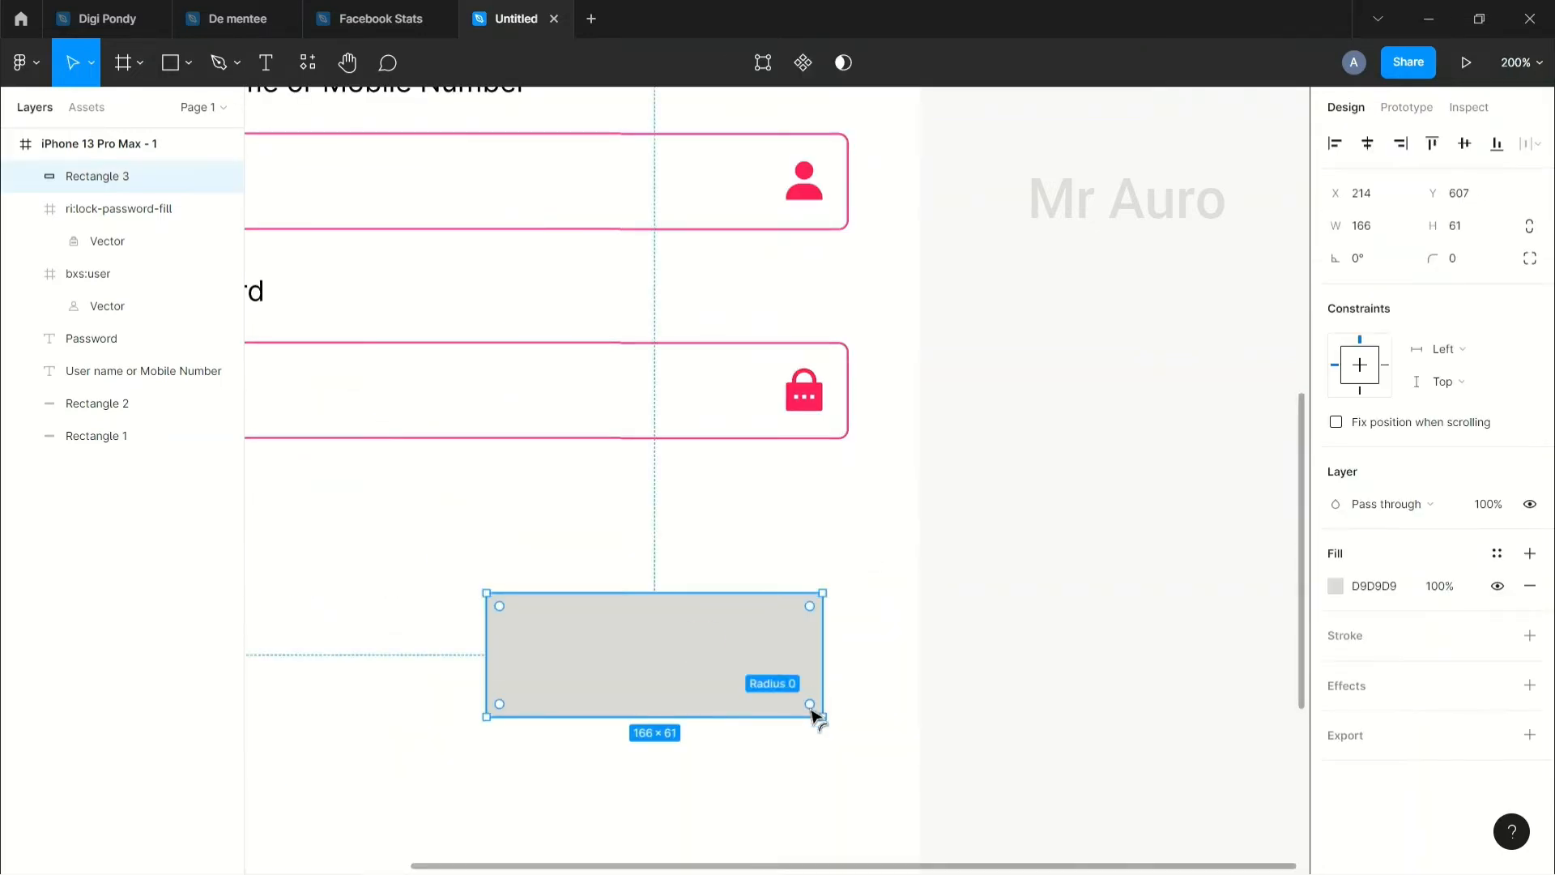
{"action": "left_click_drag", "start_coordinate": [810, 706], "coordinate": [672, 656]}
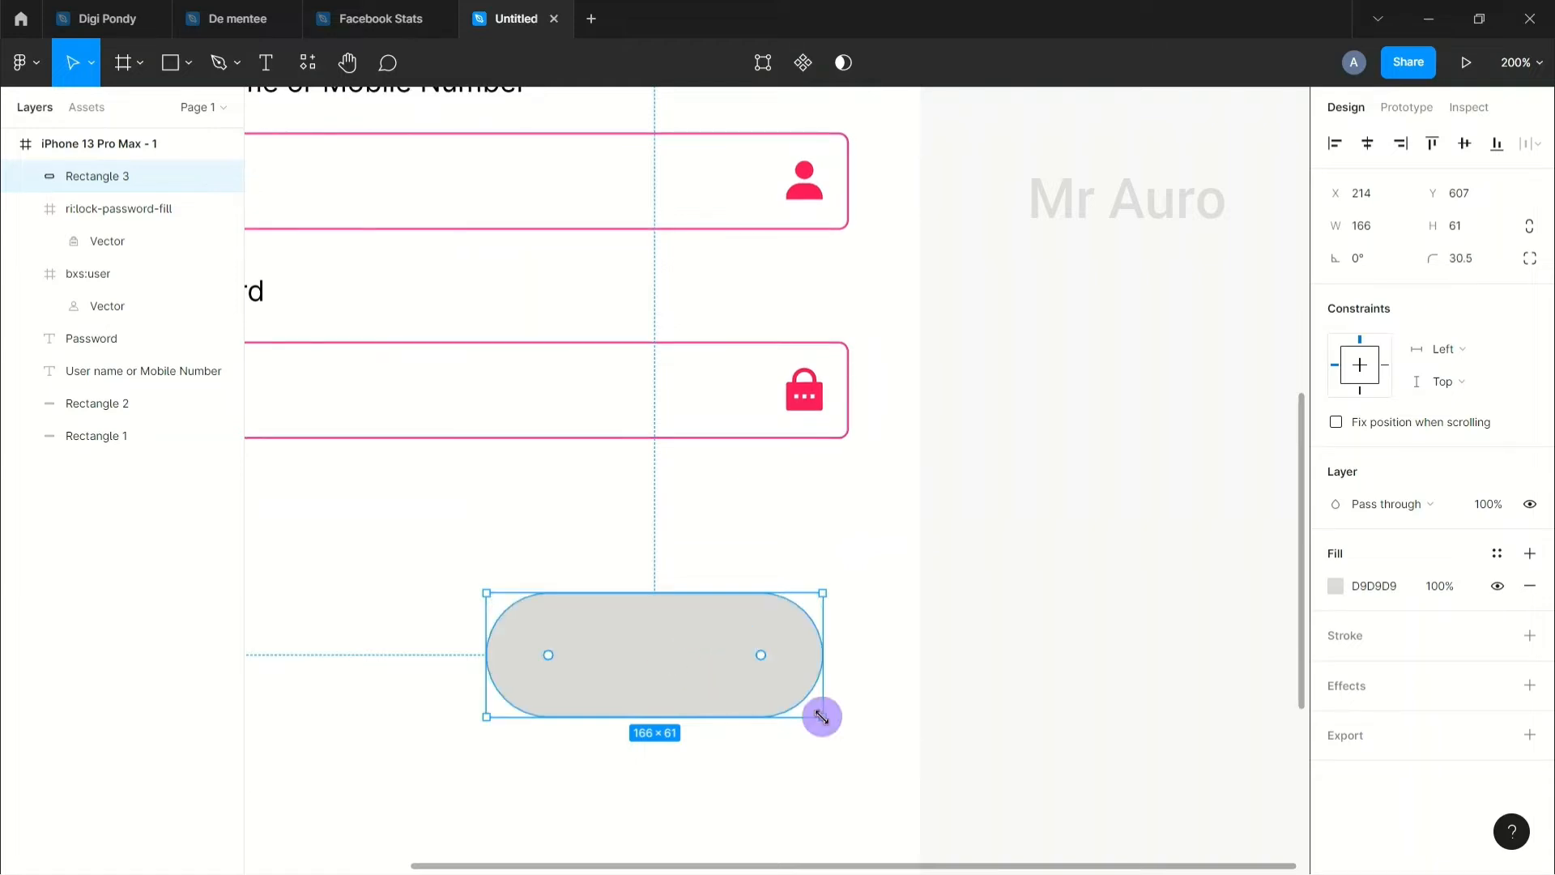
{"action": "left_click_drag", "start_coordinate": [821, 716], "coordinate": [771, 622]}
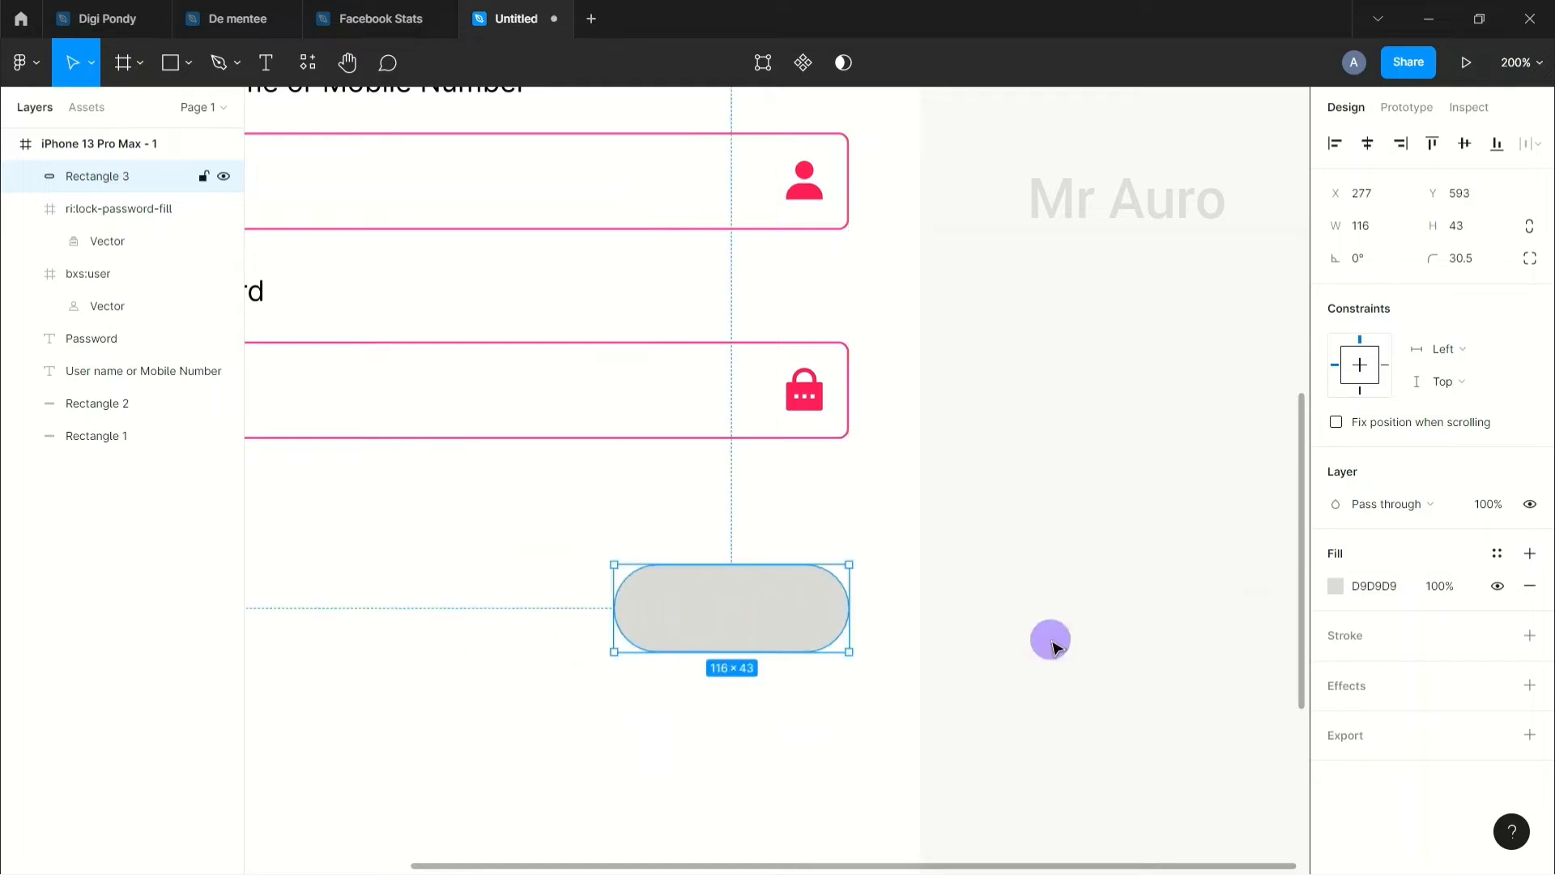
{"action": "left_click", "coordinate": [1053, 644]}
{"action": "scroll", "coordinate": [784, 718], "scroll_direction": "down", "scroll_amount": 2}
{"action": "left_click", "coordinate": [791, 572]}
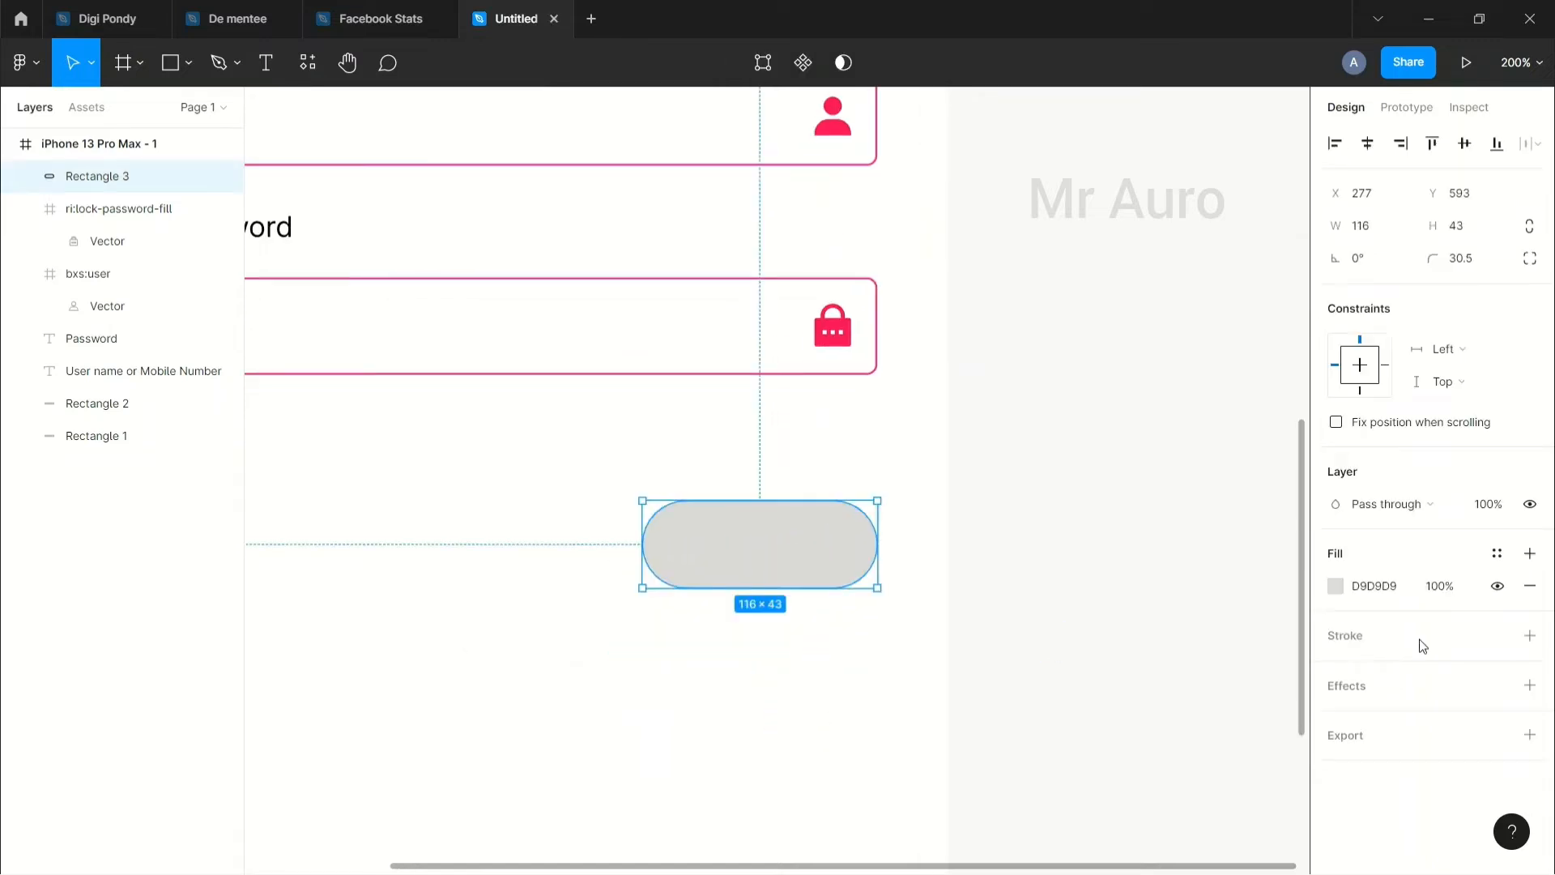
Step: Fill the pill with the lock icon's pink, lightened to FFC6DB
{"action": "left_click", "coordinate": [1334, 586]}
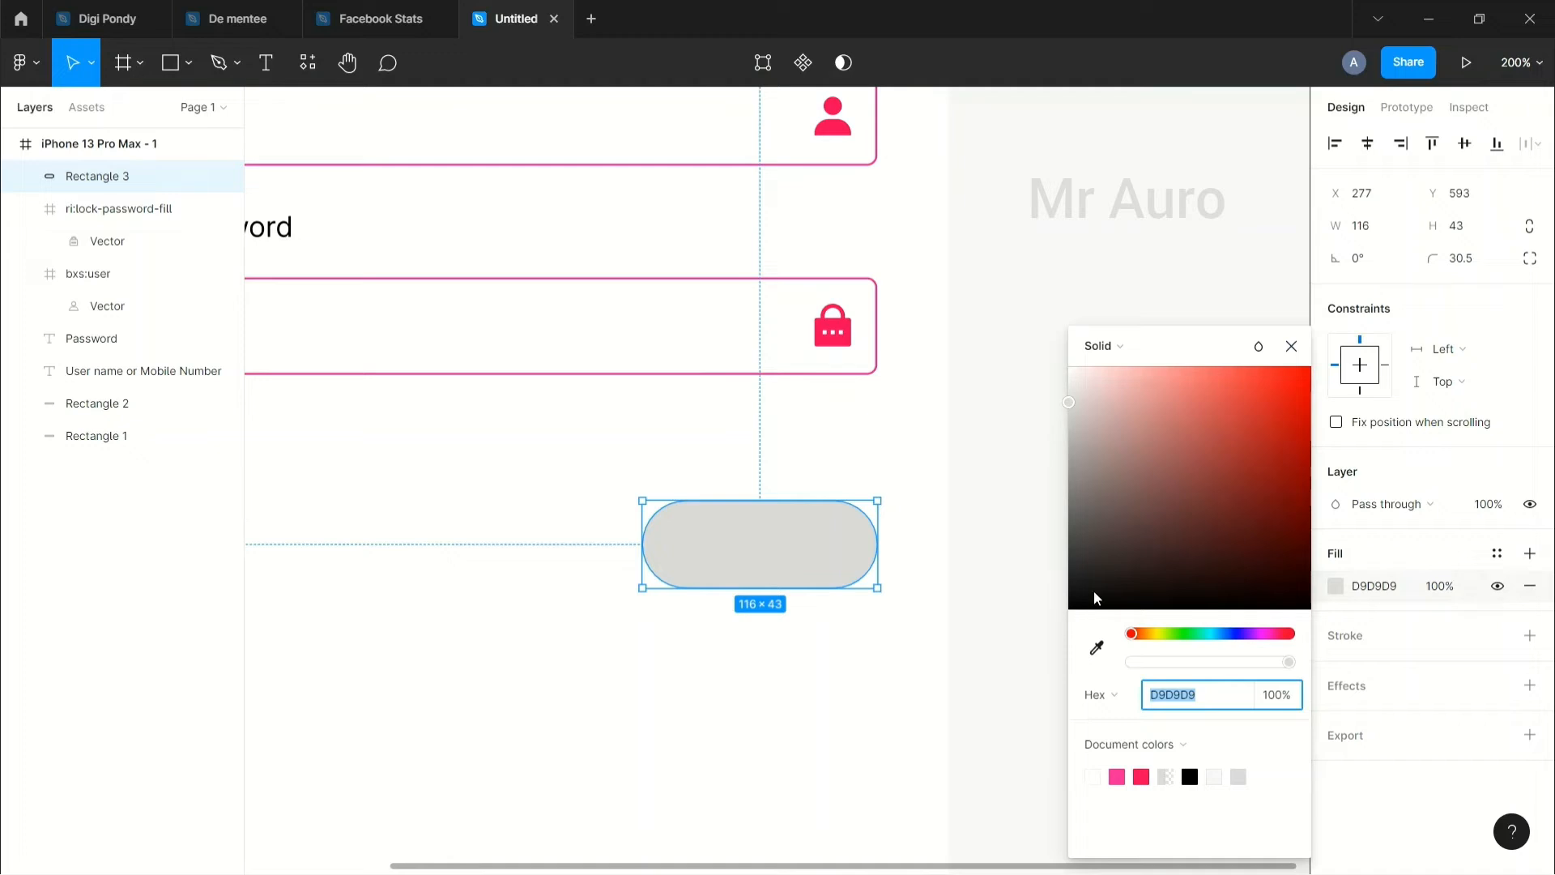
{"action": "left_click", "coordinate": [1095, 652]}
{"action": "left_click_drag", "start_coordinate": [1108, 545], "coordinate": [1013, 458]}
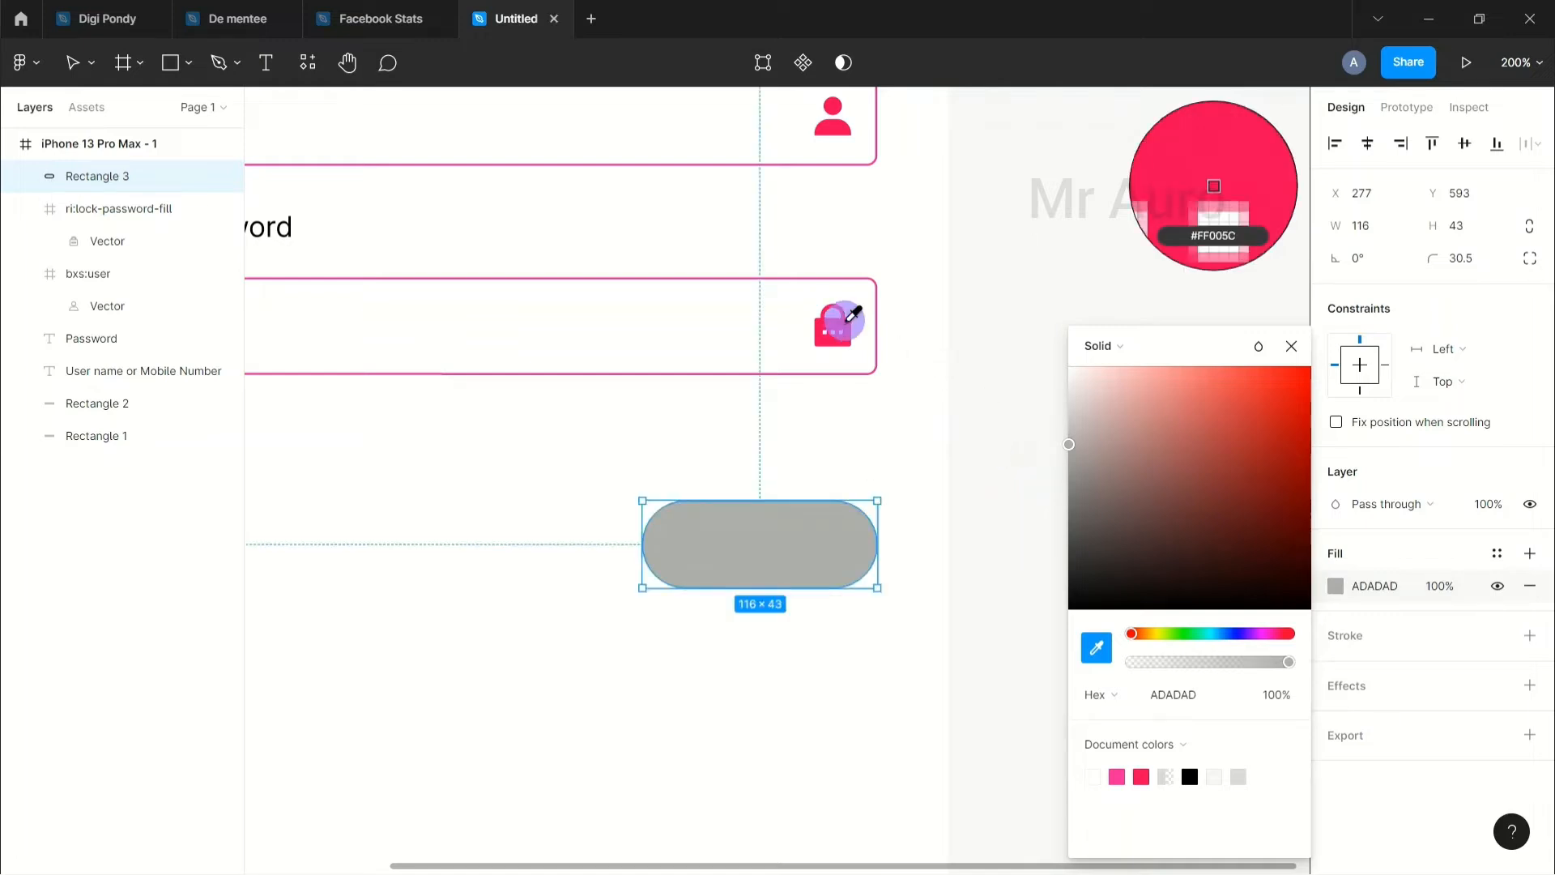
{"action": "left_click", "coordinate": [840, 321]}
{"action": "left_click_drag", "start_coordinate": [1228, 389], "coordinate": [1102, 364]}
{"action": "left_click", "coordinate": [985, 473]}
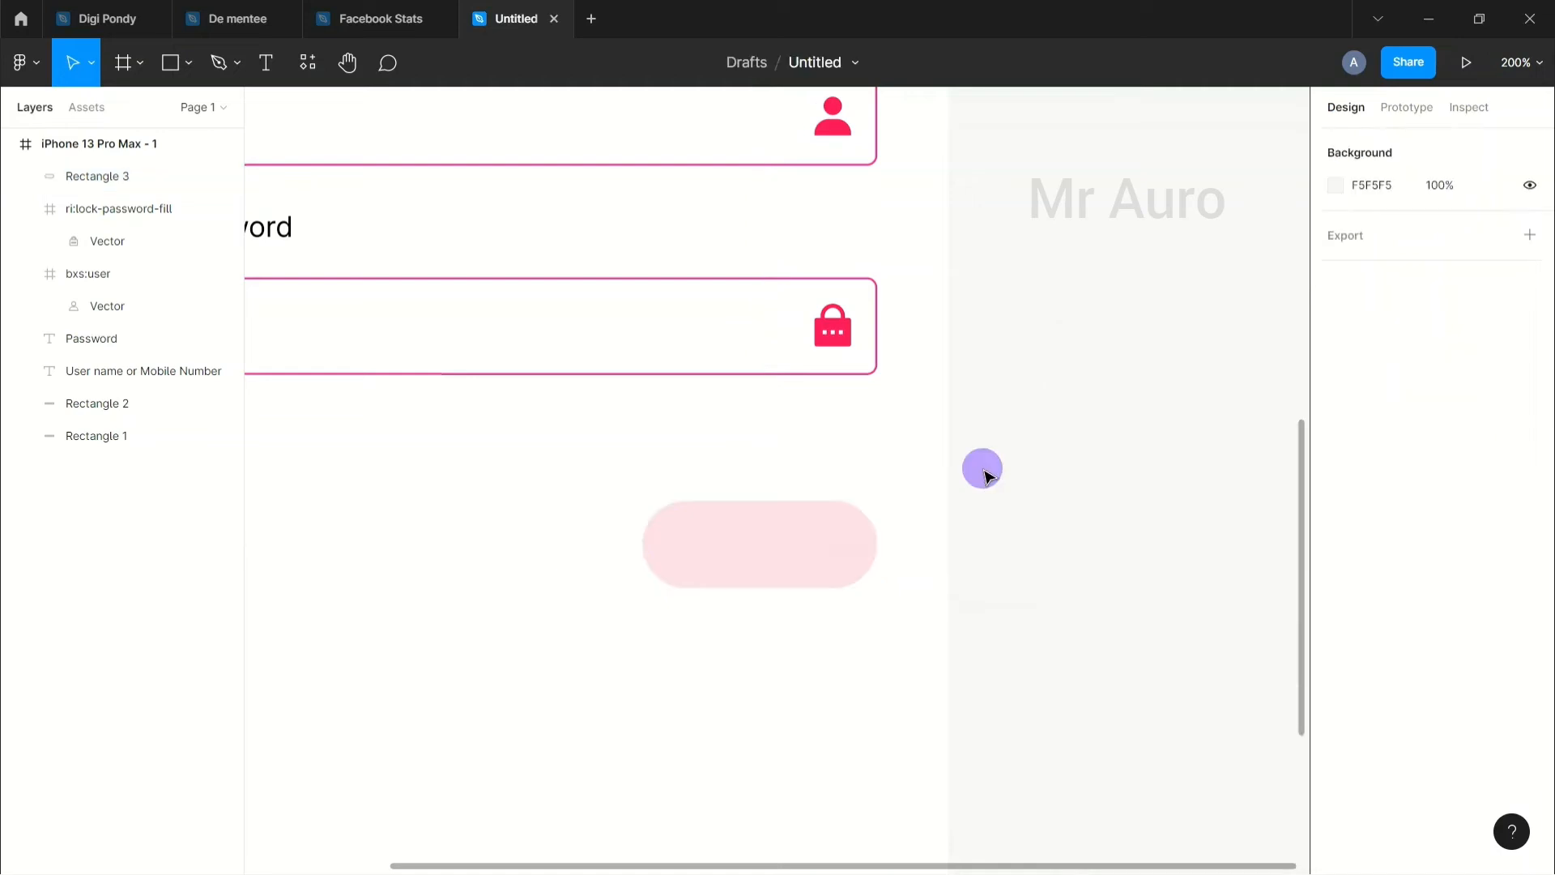
Step: Paste a copy of the Password label onto the pink button
{"action": "key", "text": "shift+0"}
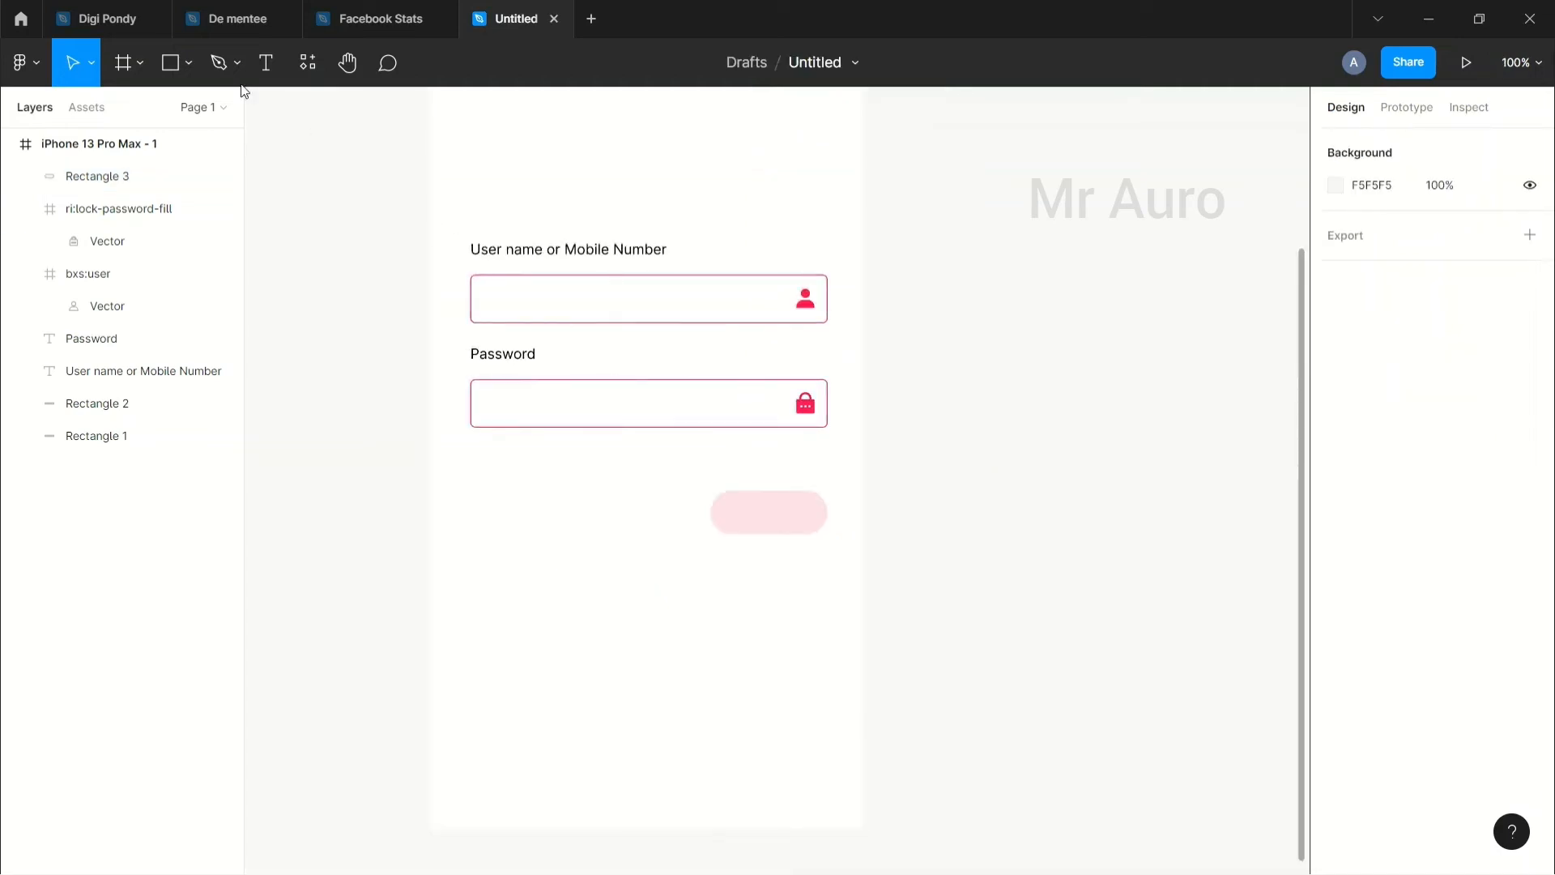
{"action": "left_click", "coordinate": [481, 361]}
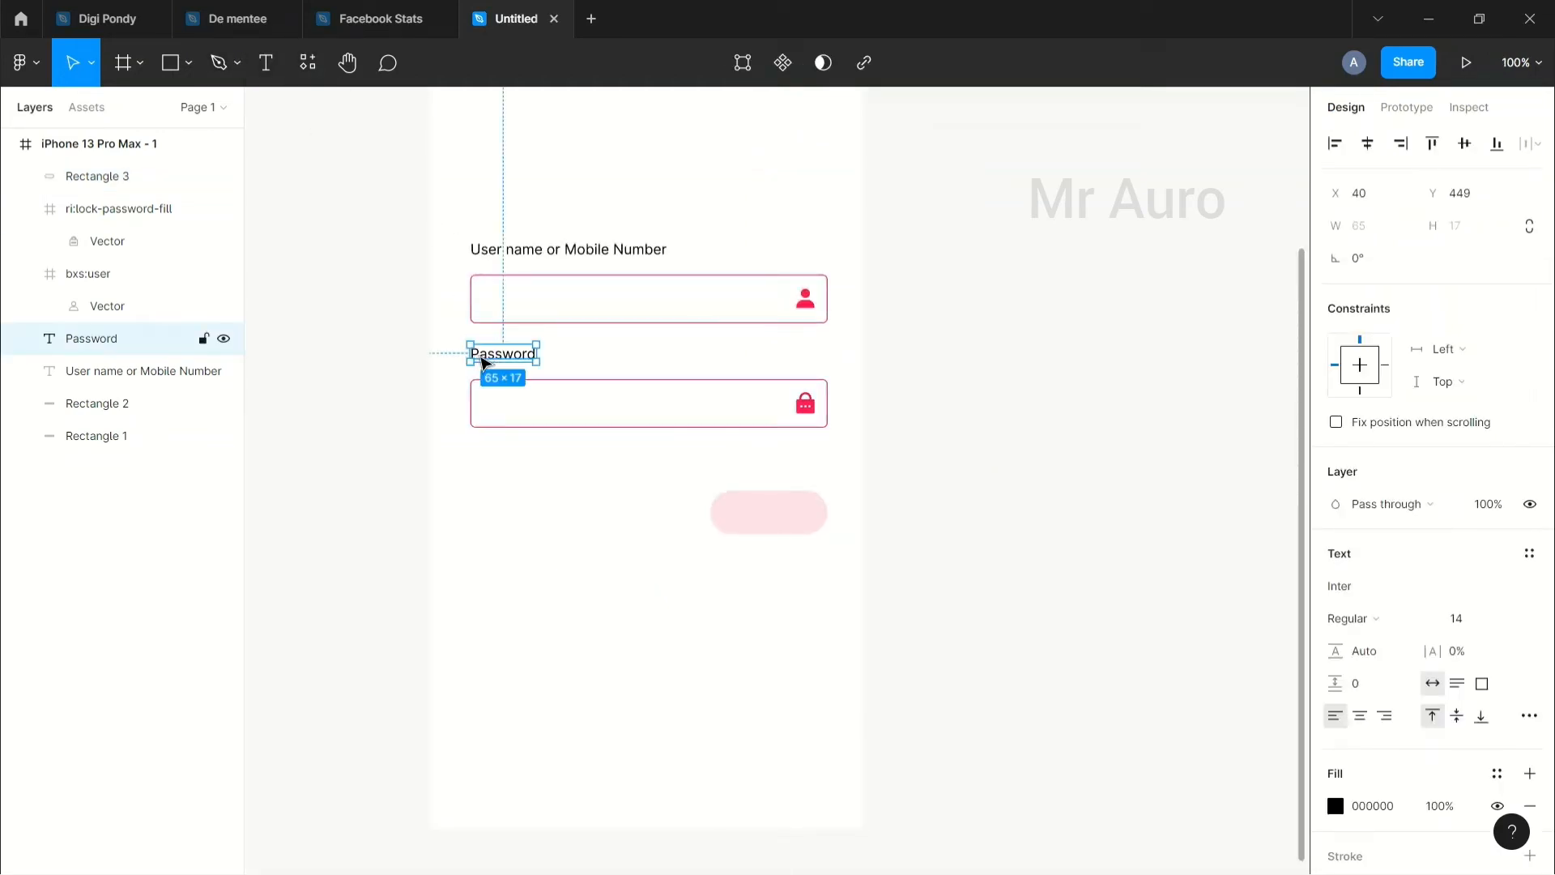
{"action": "key", "text": "ctrl+v"}
{"action": "left_click_drag", "start_coordinate": [481, 362], "coordinate": [768, 515]}
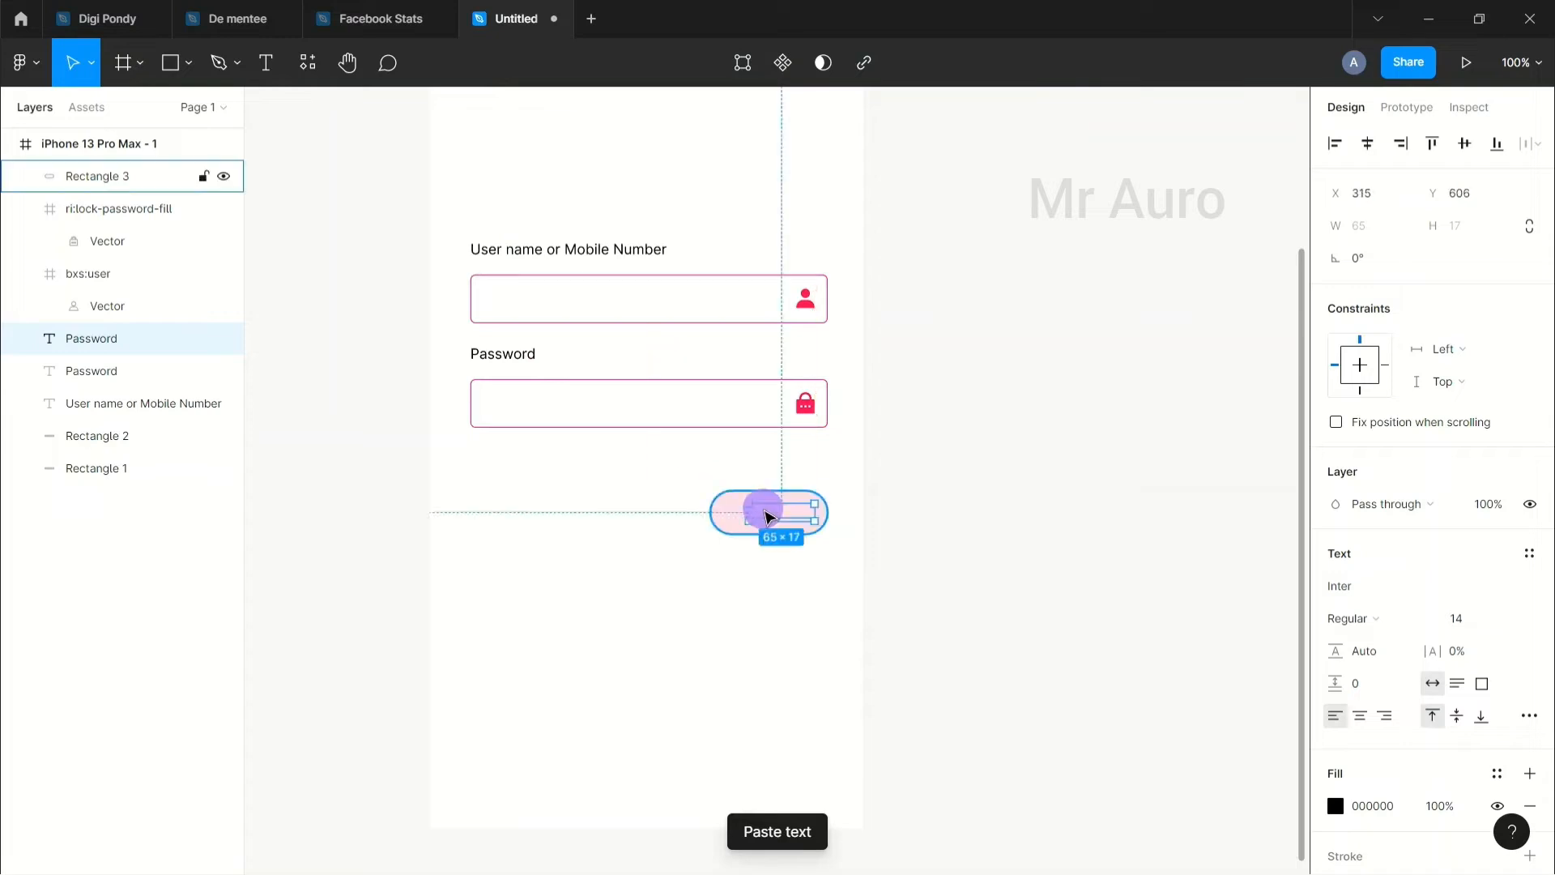
Step: Bring the copied label in front of the pink button, retype it as 'Login', and centre it horizontally
{"action": "right_click", "coordinate": [773, 519]}
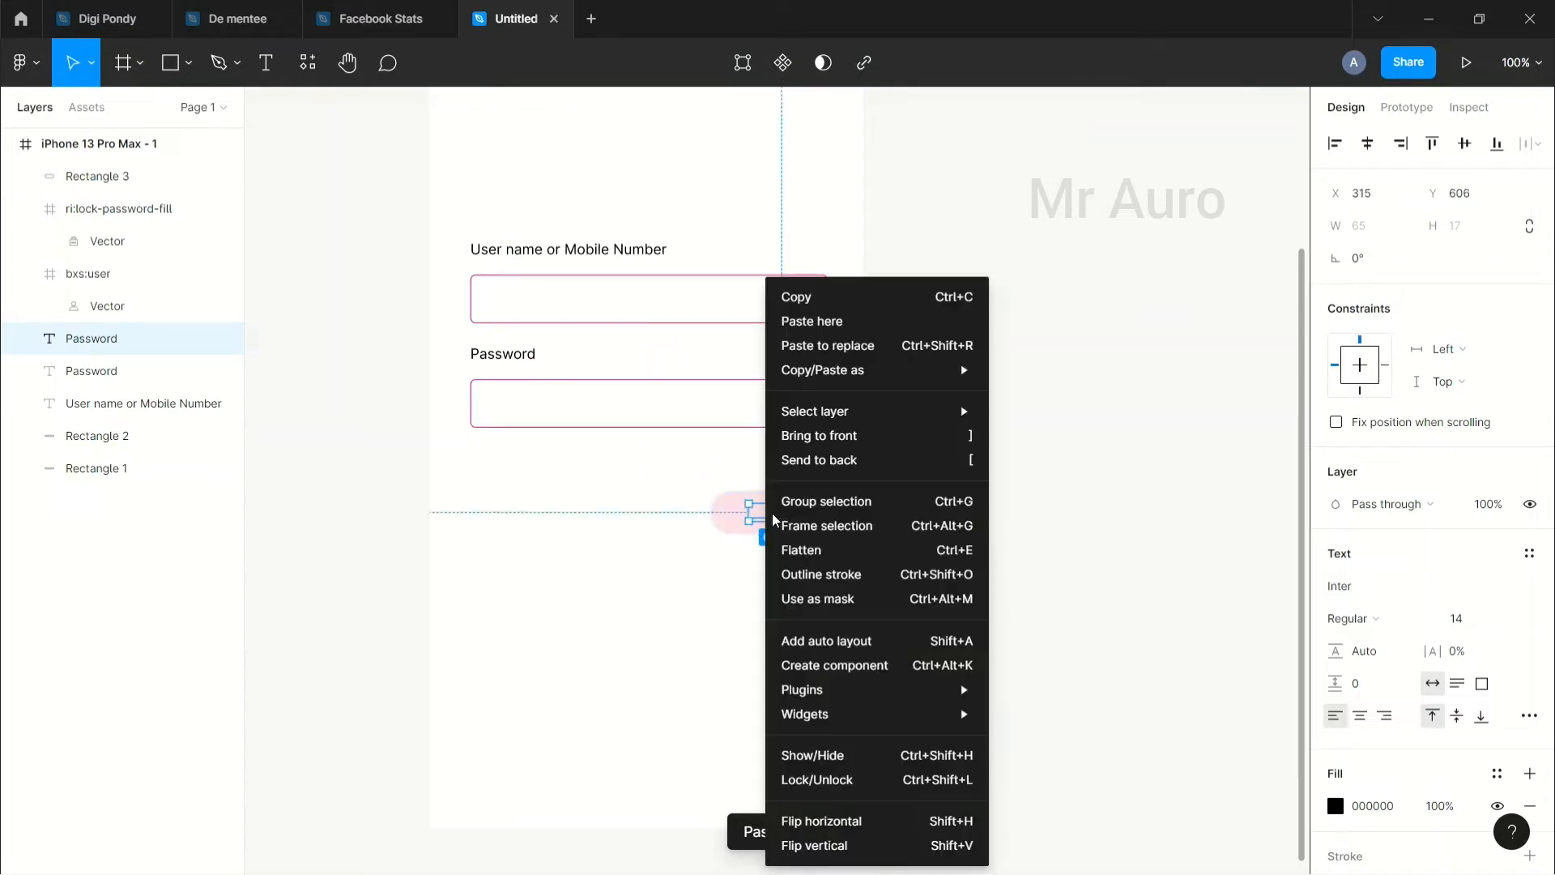
{"action": "left_click", "coordinate": [867, 435]}
{"action": "left_click", "coordinate": [980, 520]}
{"action": "left_click_drag", "start_coordinate": [791, 514], "coordinate": [780, 521]}
{"action": "double_click", "coordinate": [776, 513]}
{"action": "type", "text": "Login"}
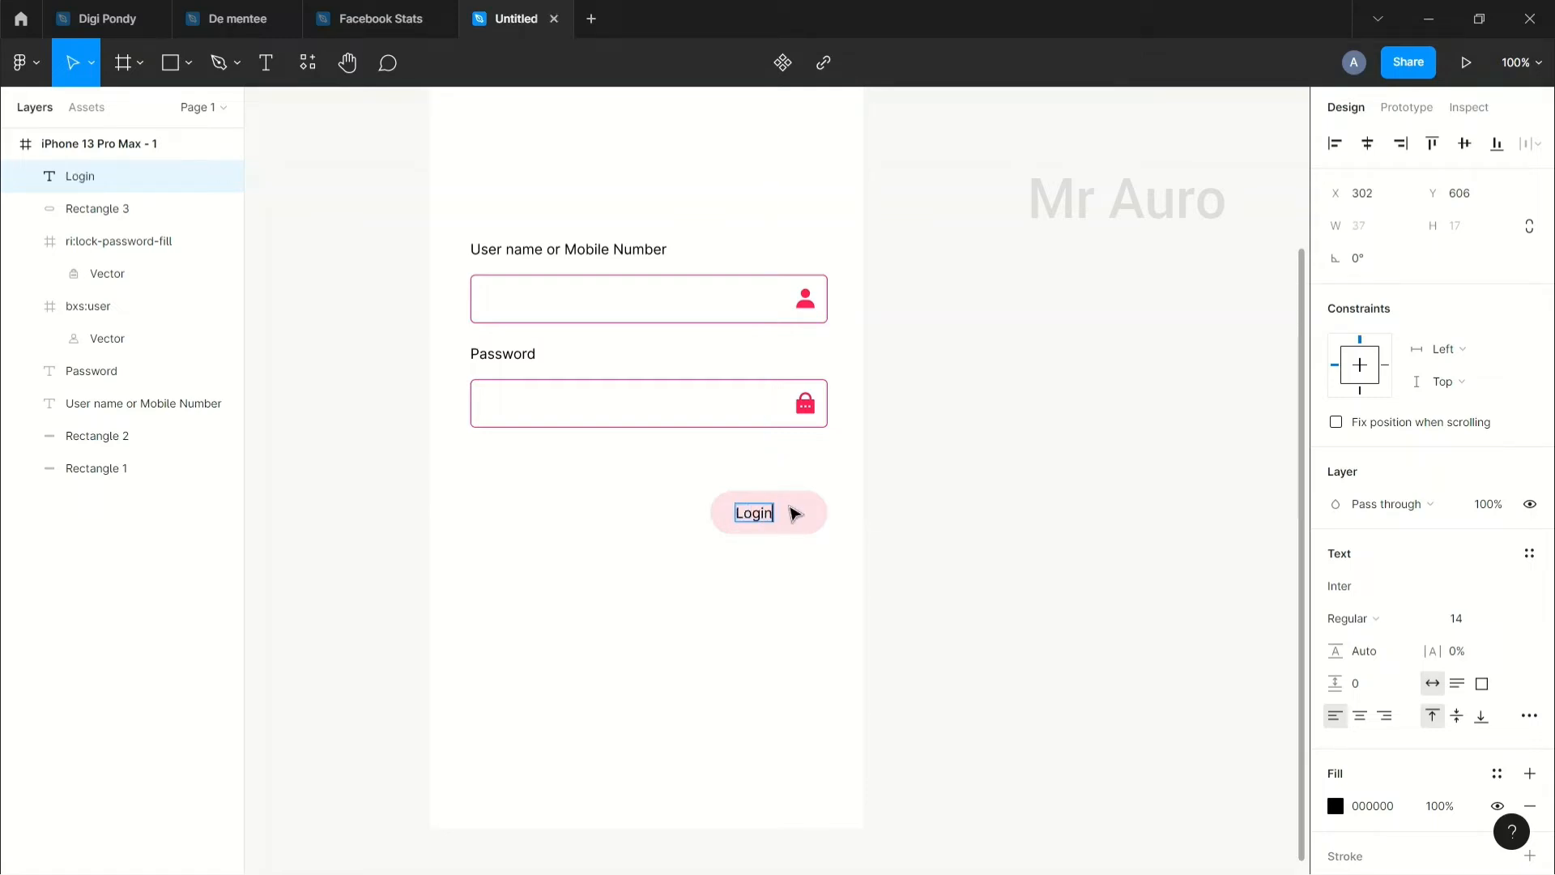
{"action": "key", "text": "Escape"}
{"action": "left_click", "coordinate": [818, 525], "text": "shift"}
{"action": "left_click", "coordinate": [1374, 145]}
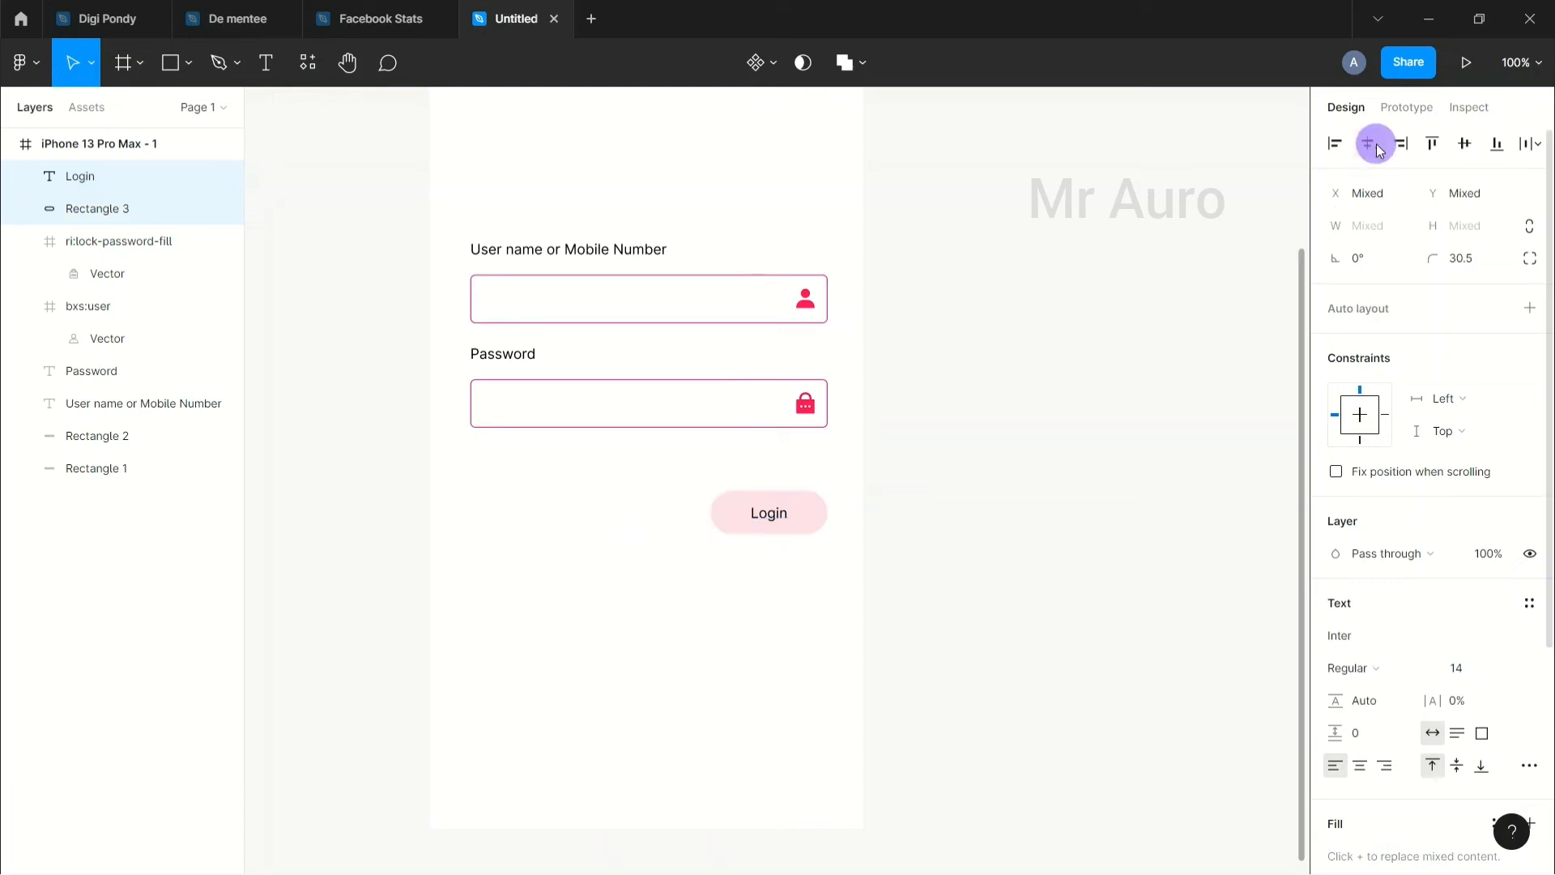
{"action": "left_click", "coordinate": [1050, 427]}
Step: Set the Login text's font weight to Medium
{"action": "left_click", "coordinate": [778, 515]}
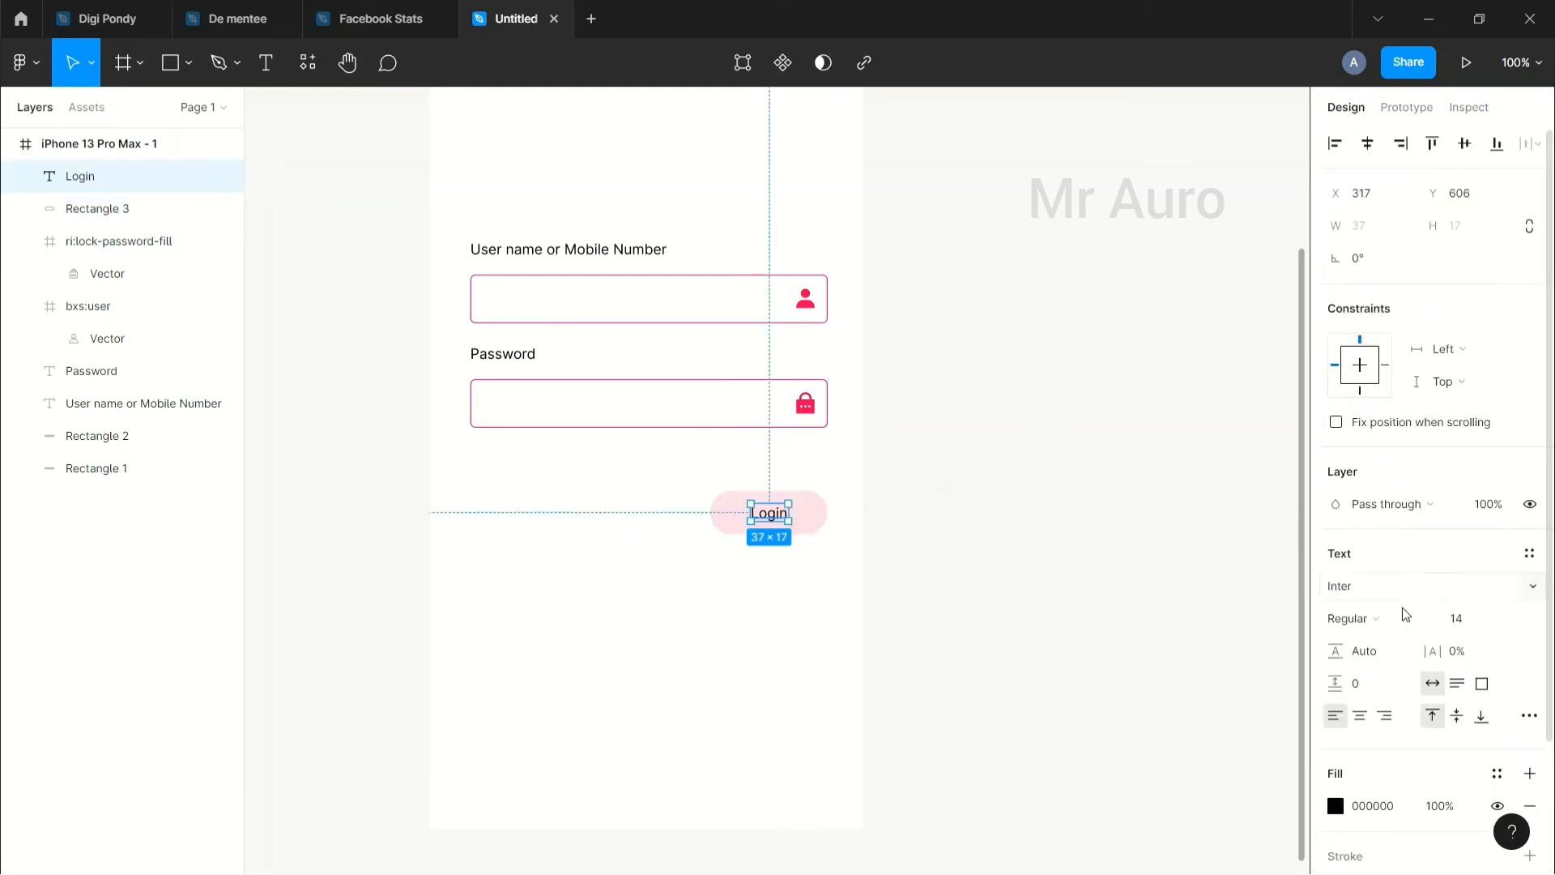
{"action": "left_click", "coordinate": [1368, 619]}
{"action": "left_click", "coordinate": [1375, 470]}
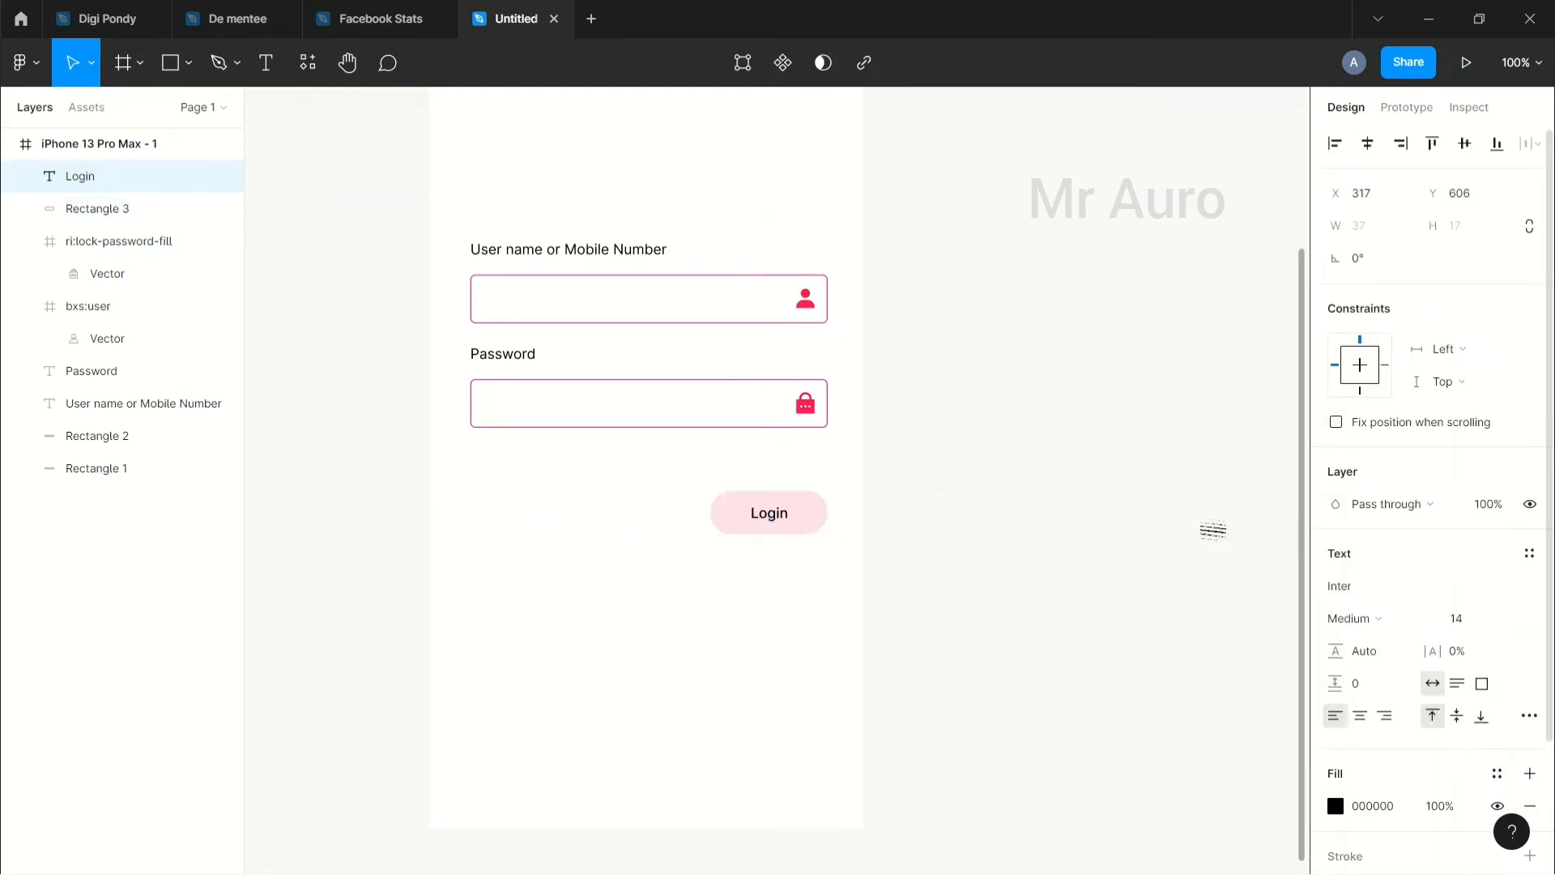
{"action": "left_click", "coordinate": [1110, 570]}
Step: Recolour the Login text fill to grey 888888
{"action": "left_click", "coordinate": [768, 515]}
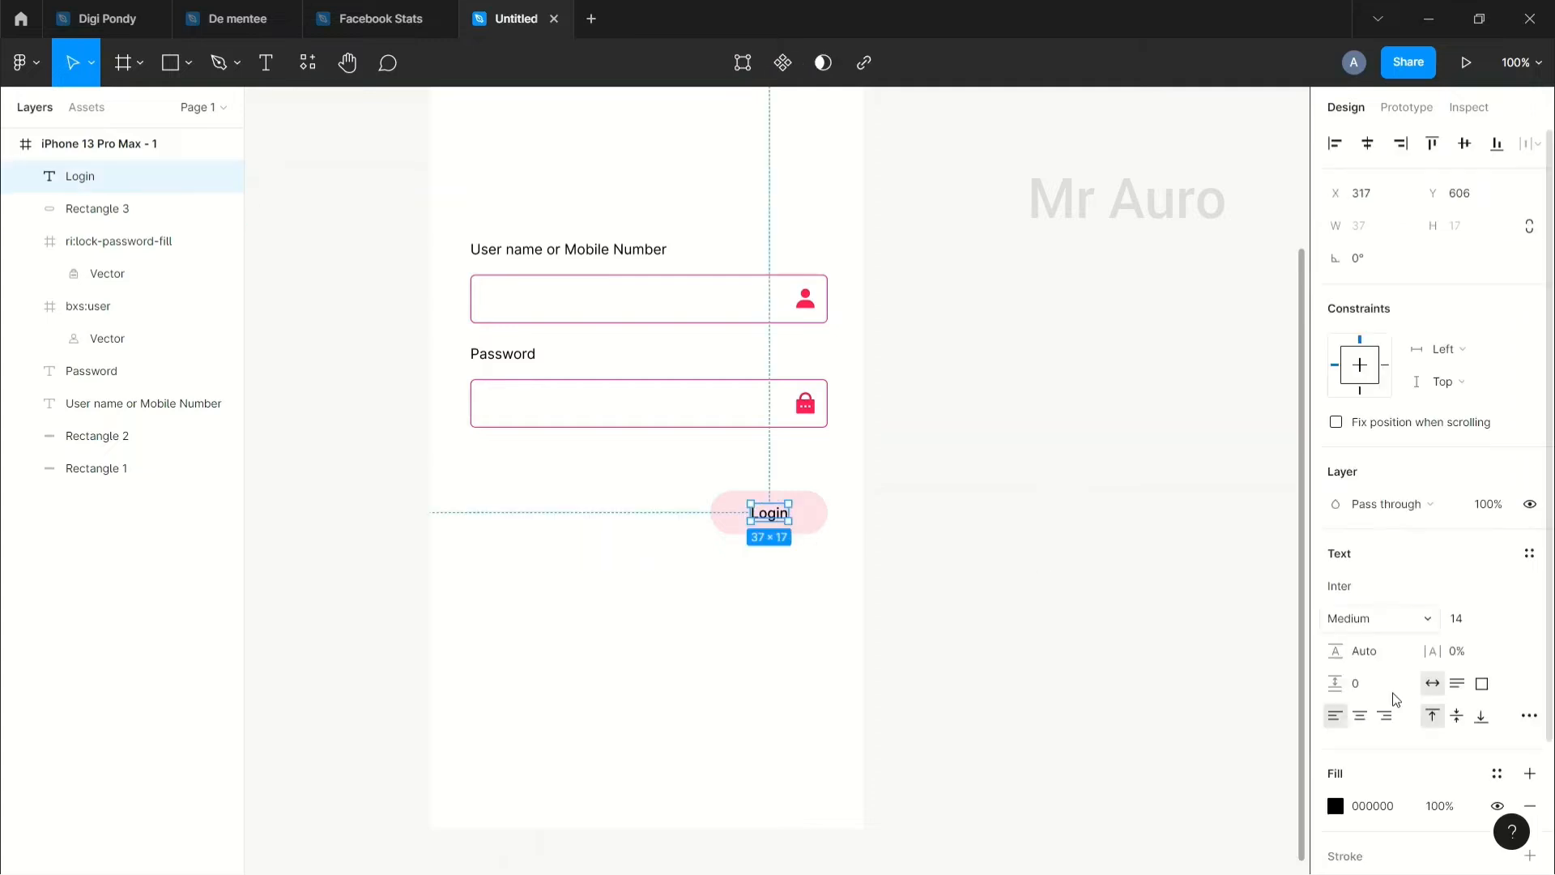
{"action": "left_click", "coordinate": [1335, 806]}
{"action": "left_click", "coordinate": [1096, 648]}
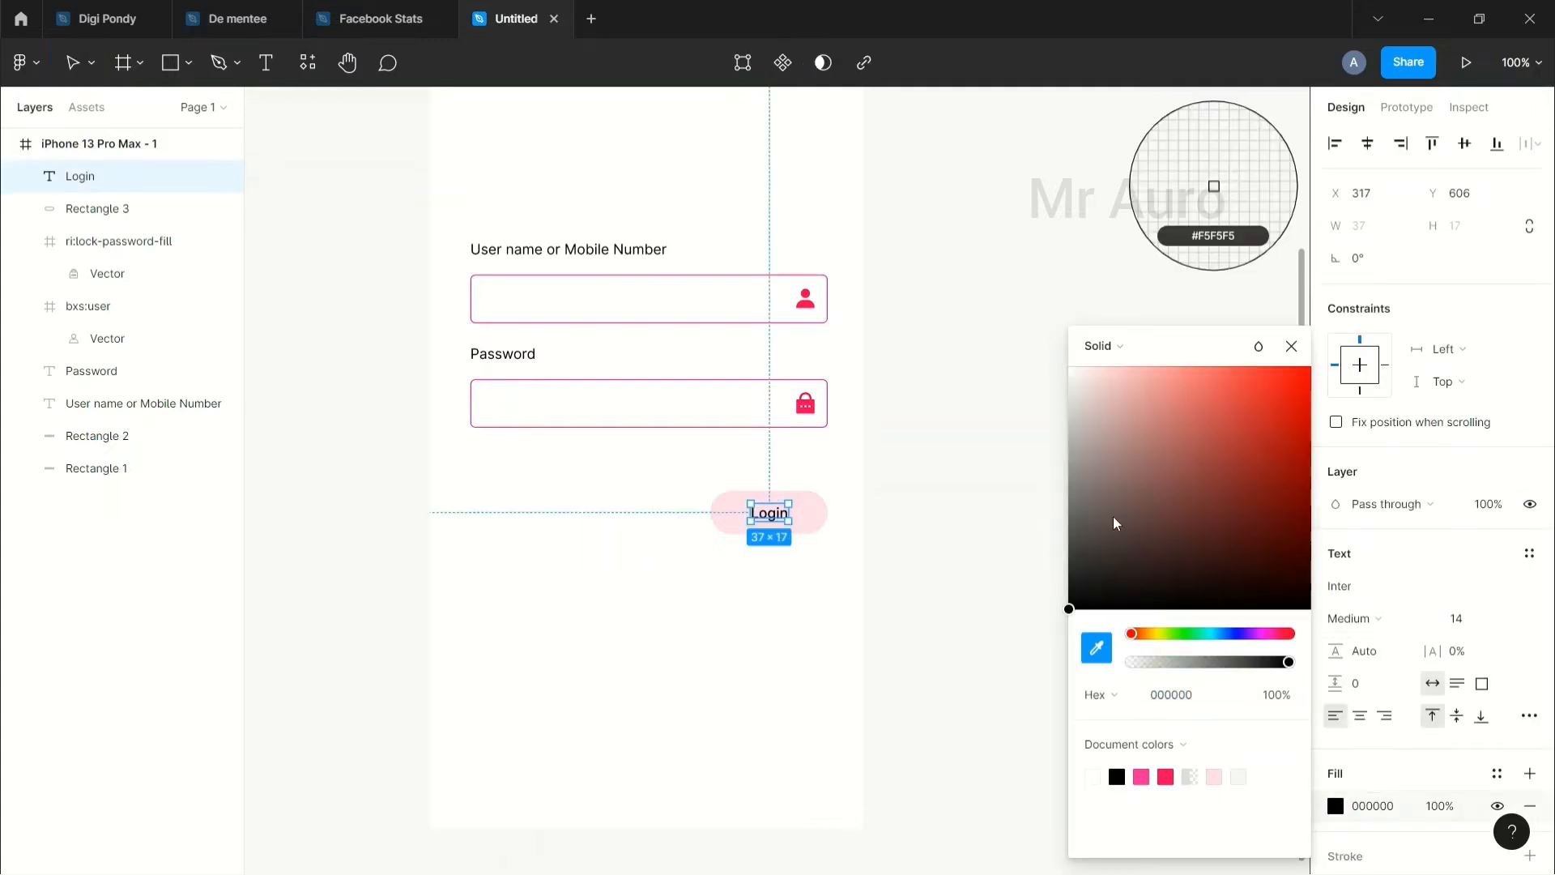
{"action": "left_click", "coordinate": [1079, 494]}
{"action": "left_click", "coordinate": [953, 546]}
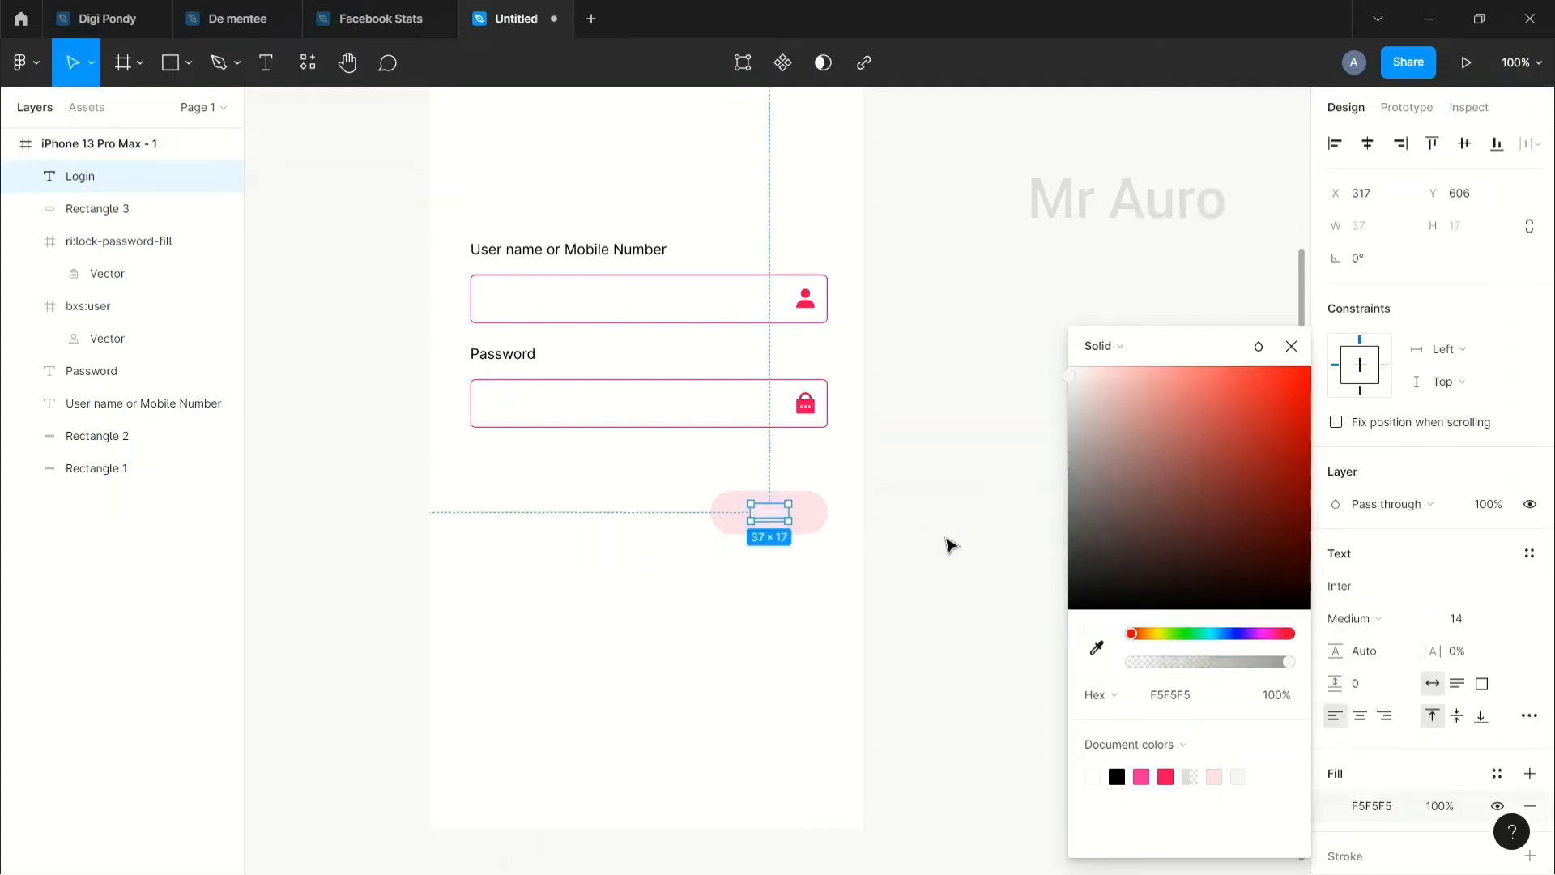
{"action": "left_click_drag", "start_coordinate": [1084, 532], "coordinate": [1035, 482]}
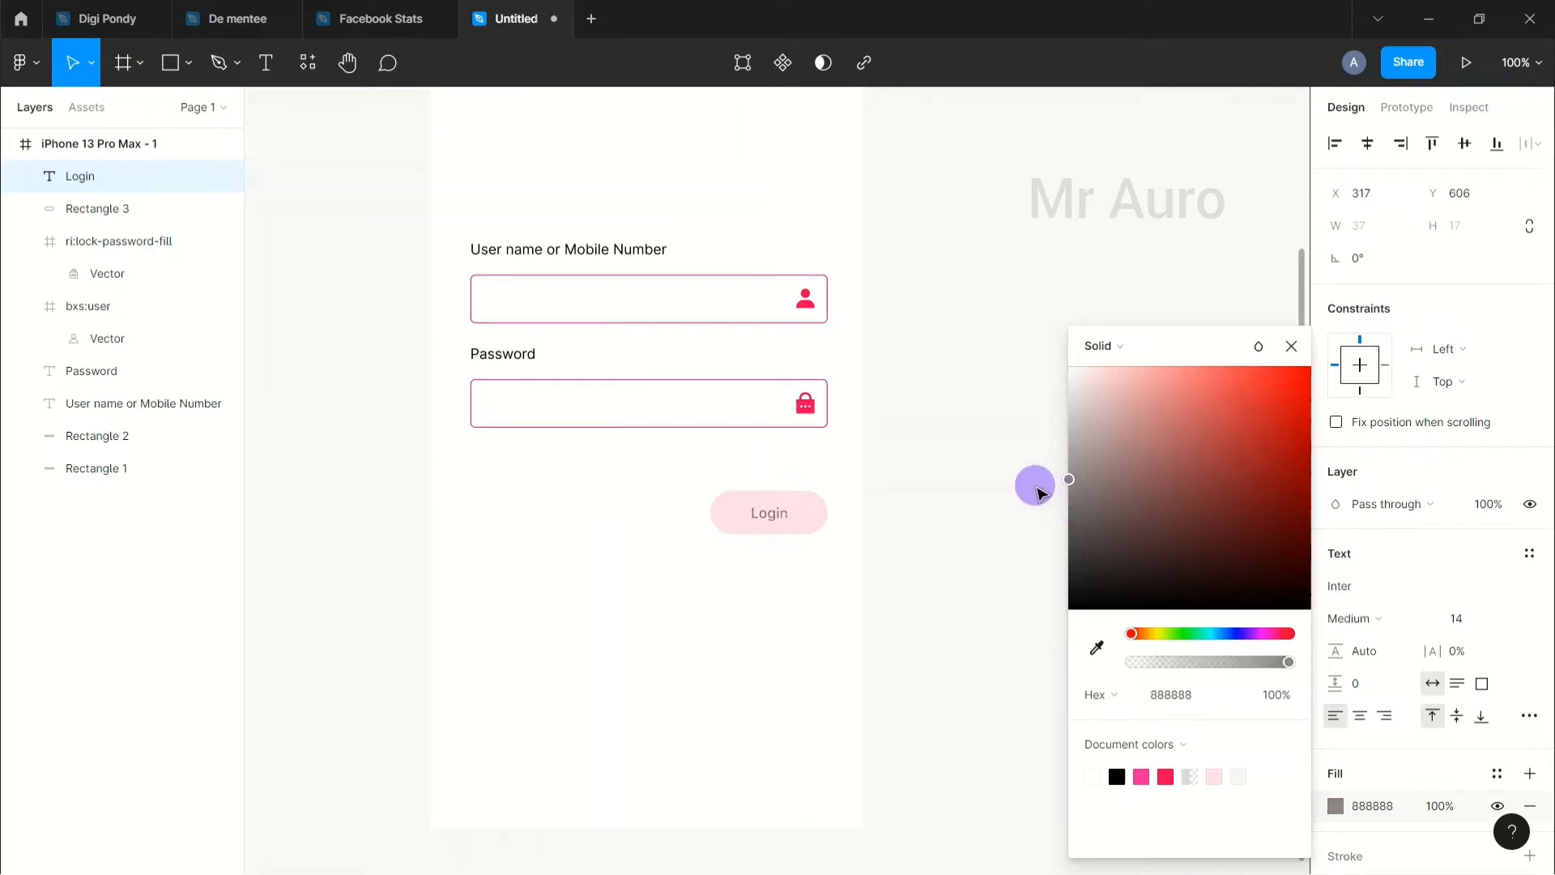
{"action": "left_click", "coordinate": [955, 522]}
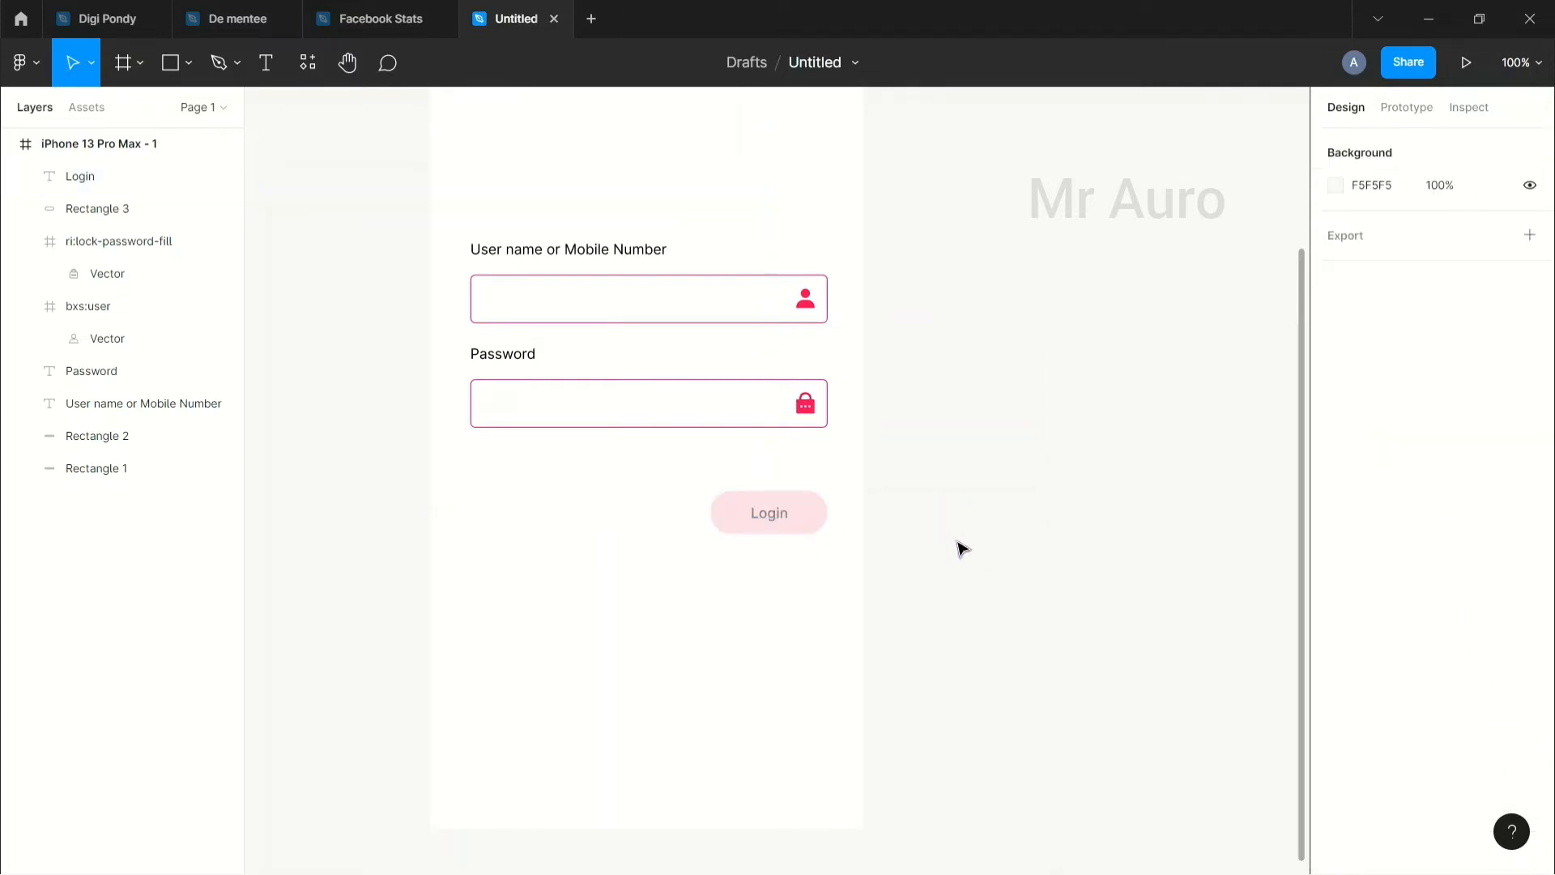
{"action": "scroll", "coordinate": [574, 429], "scroll_direction": "up", "scroll_amount": 2}
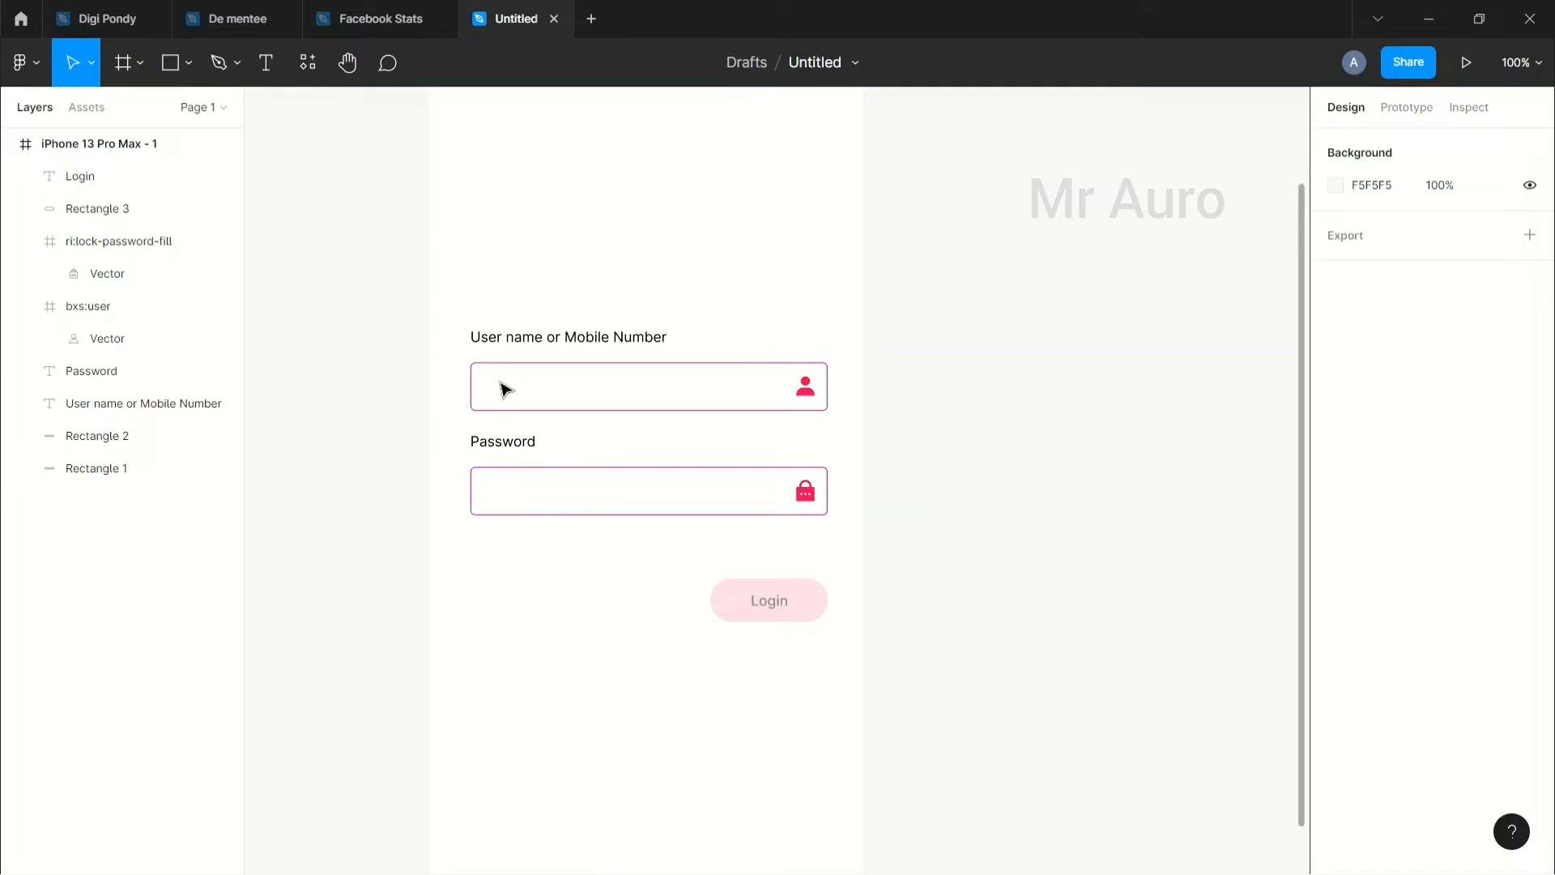
{"action": "left_click", "coordinate": [819, 604]}
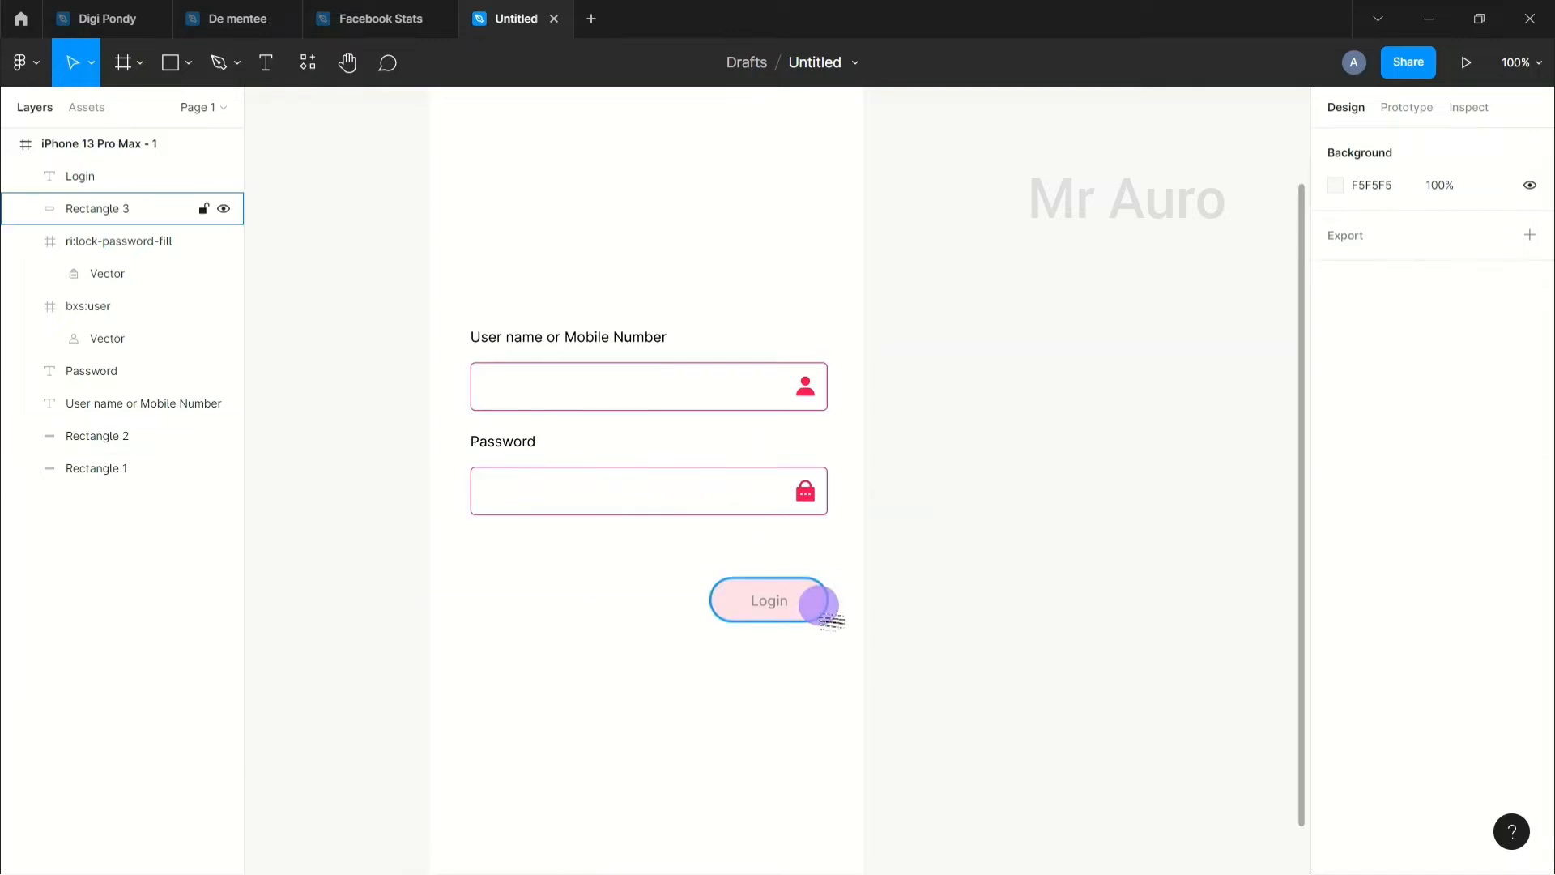
{"action": "left_click", "coordinate": [1024, 527]}
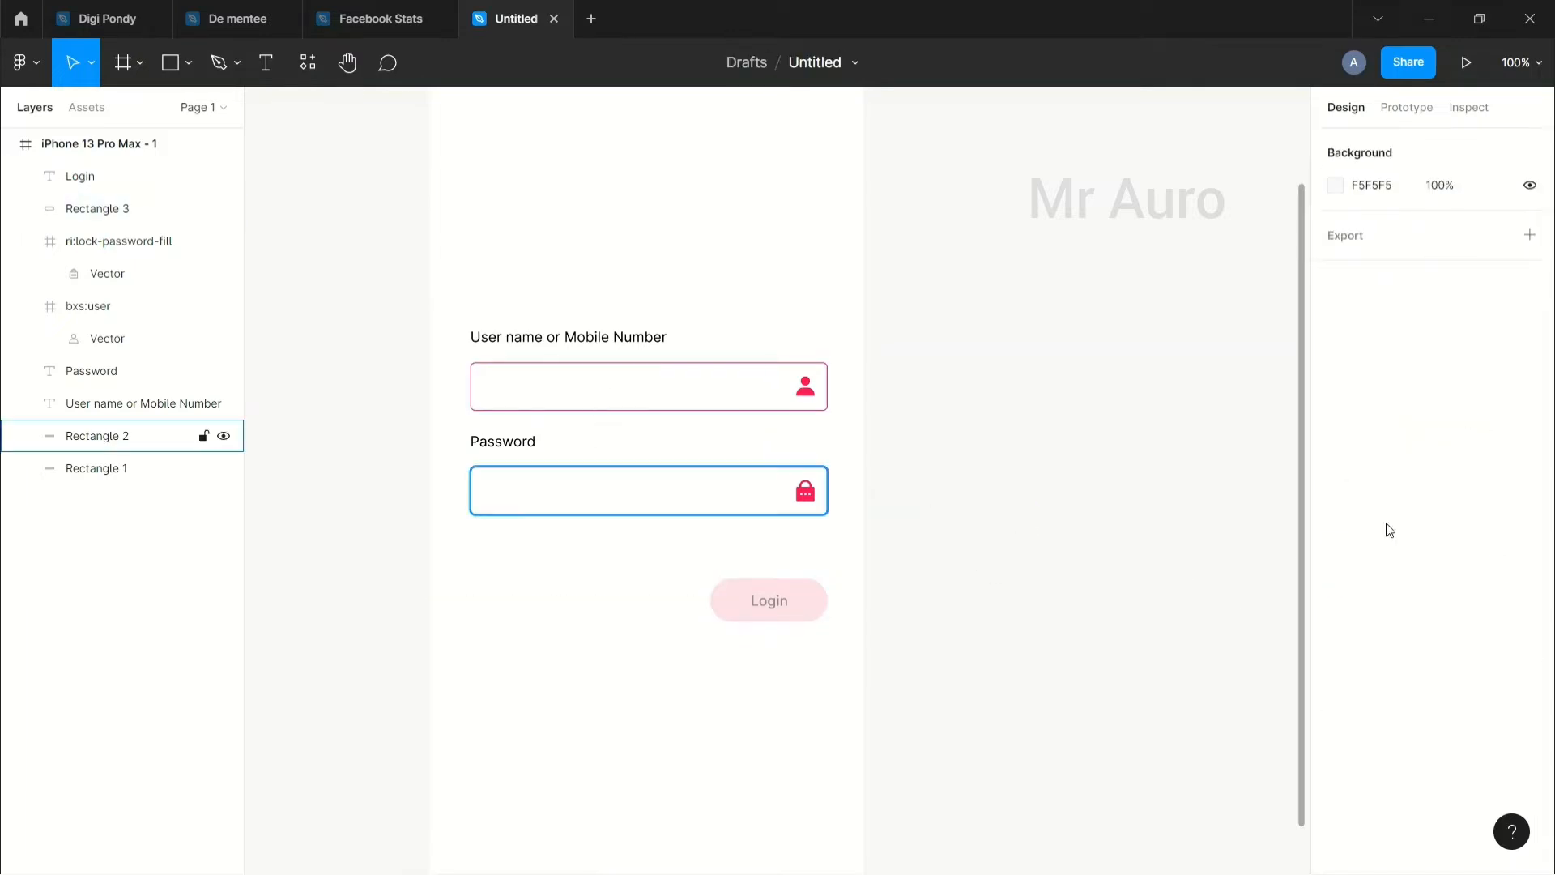
{"action": "scroll", "coordinate": [962, 515], "scroll_direction": "up", "scroll_amount": 2}
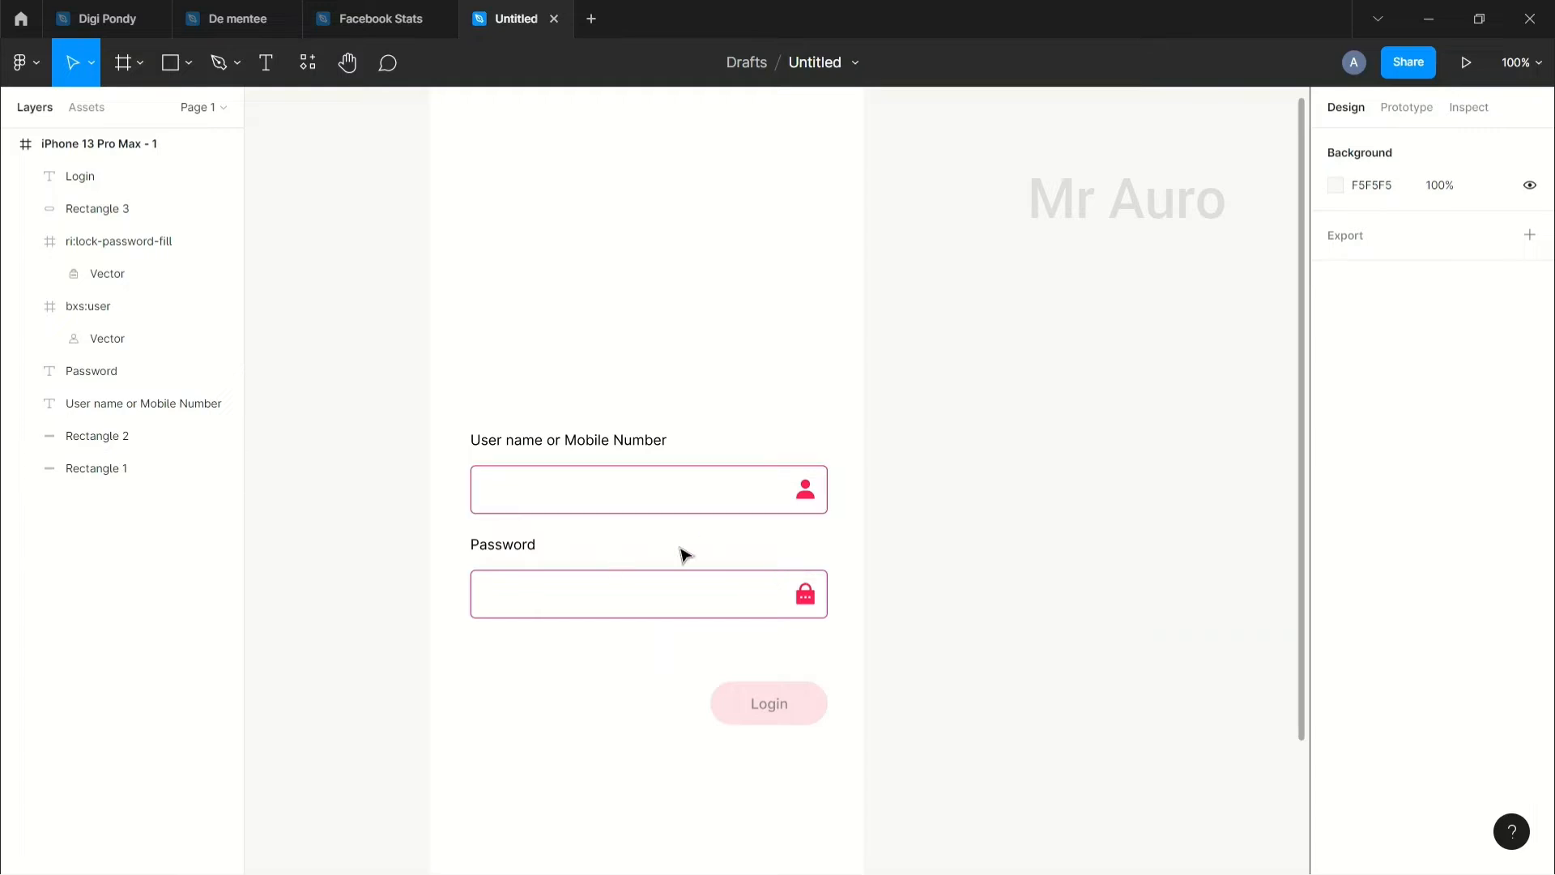
{"action": "key", "text": "ctrl+minus"}
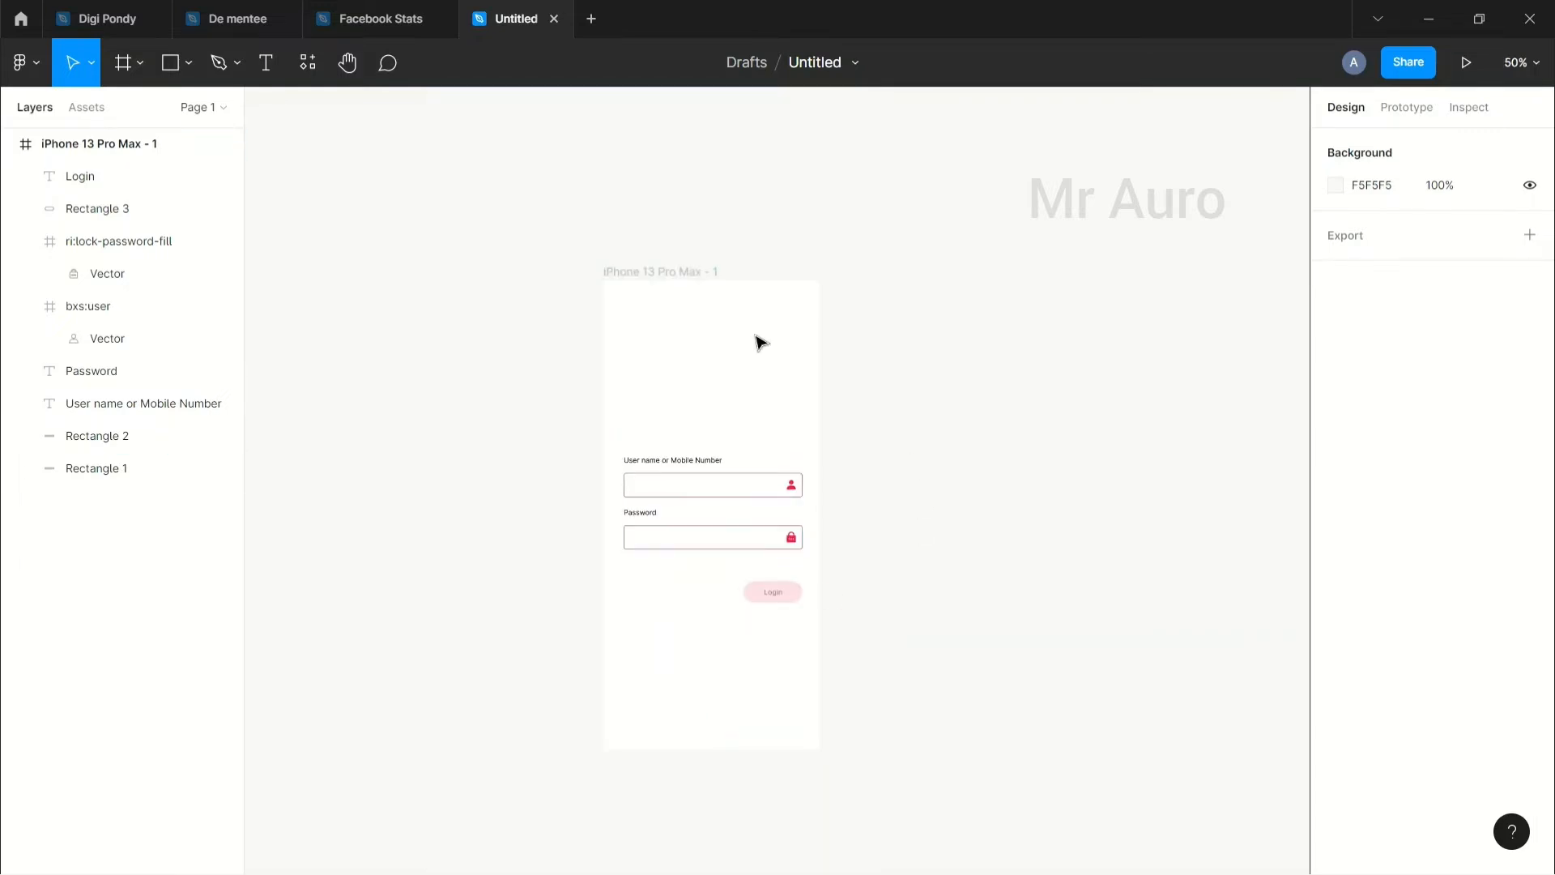
Step: Draw a 300×140 rectangle above the username field, round its corners, and nudge it into place
{"action": "left_click", "coordinate": [187, 63]}
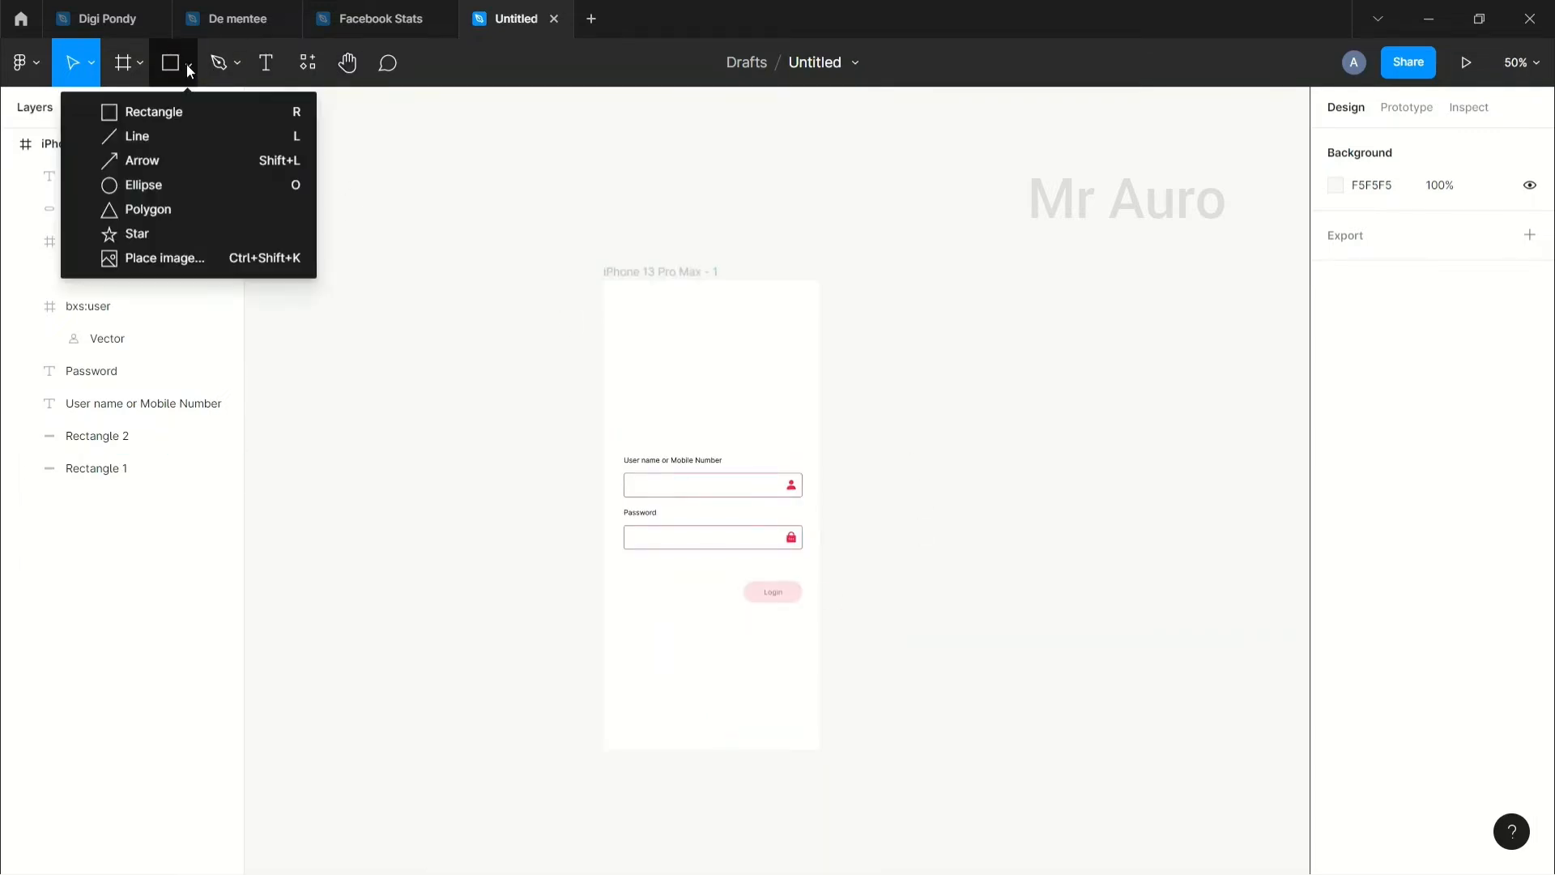
{"action": "left_click", "coordinate": [178, 116]}
{"action": "left_click_drag", "start_coordinate": [640, 339], "coordinate": [791, 409]}
{"action": "left_click", "coordinate": [1463, 258]}
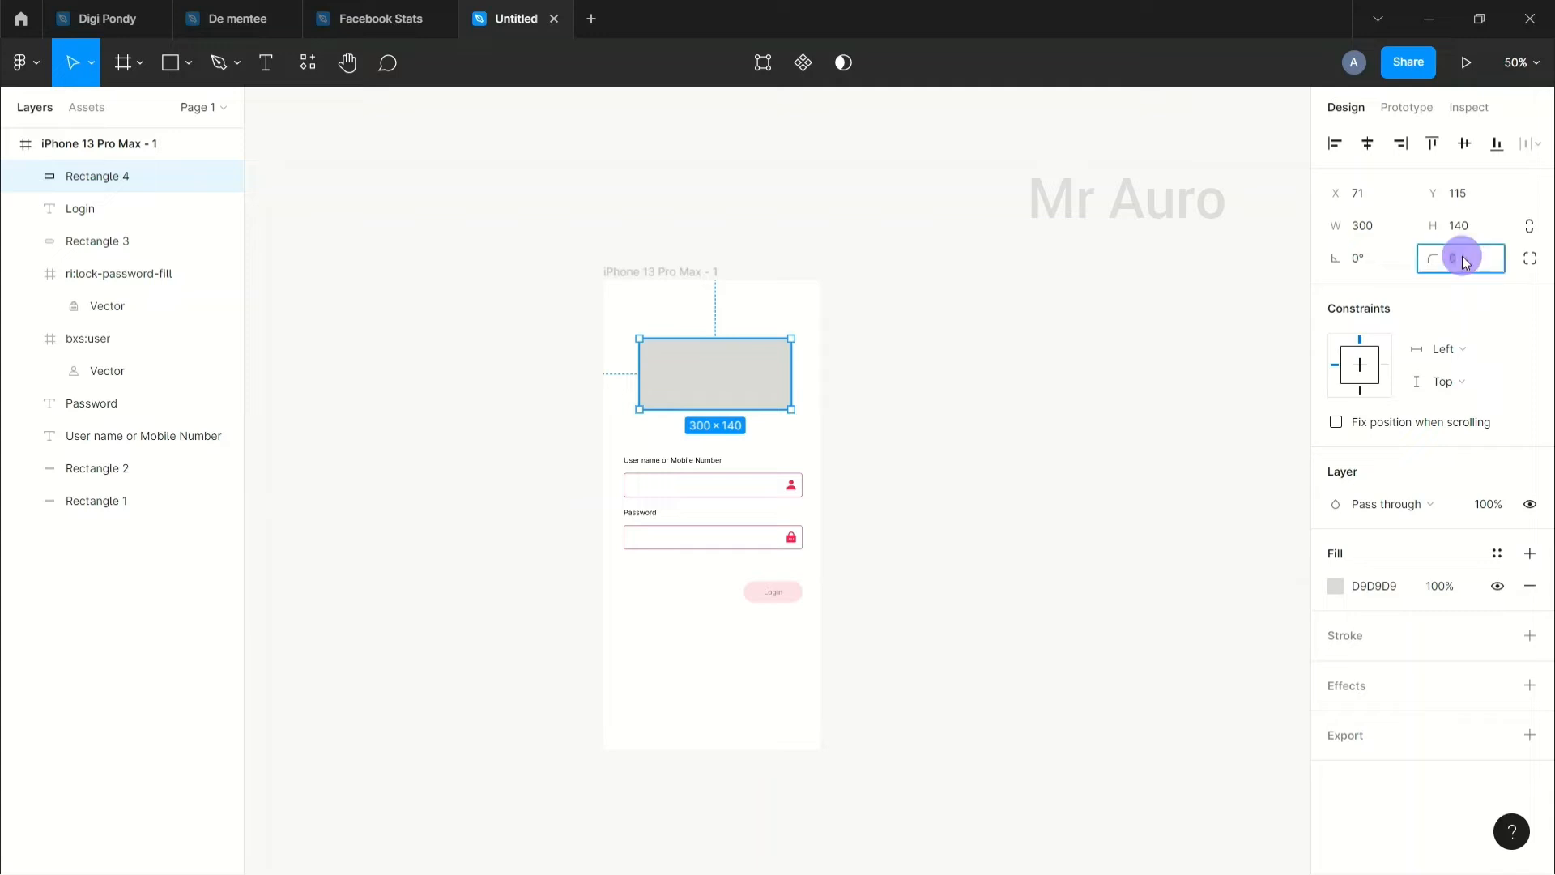
{"action": "type", "text": "20"}
{"action": "key", "text": "Return"}
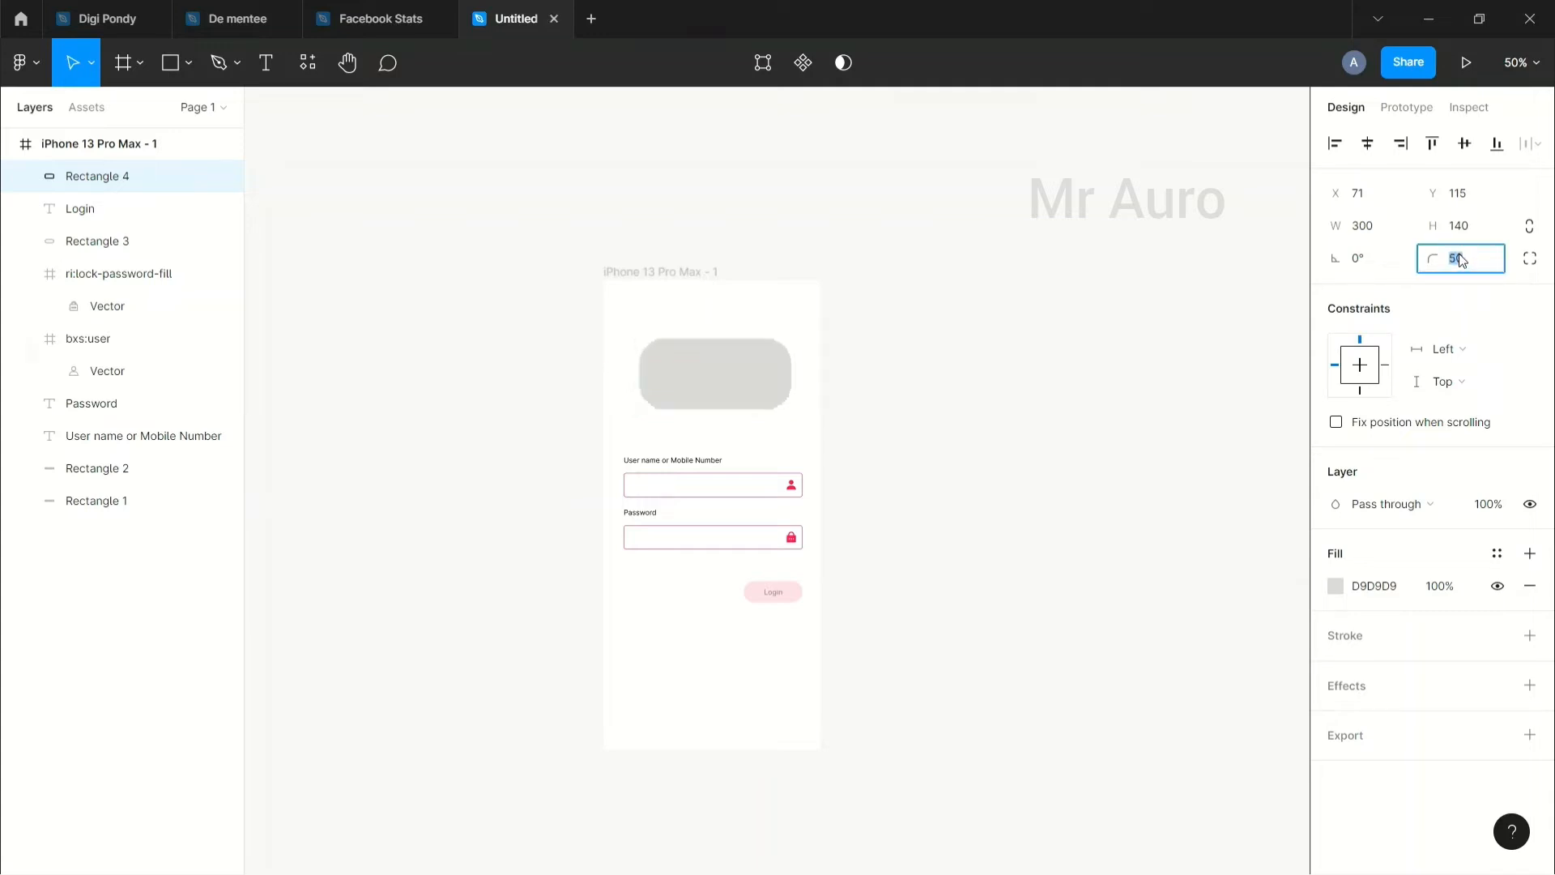
{"action": "left_click", "coordinate": [839, 274]}
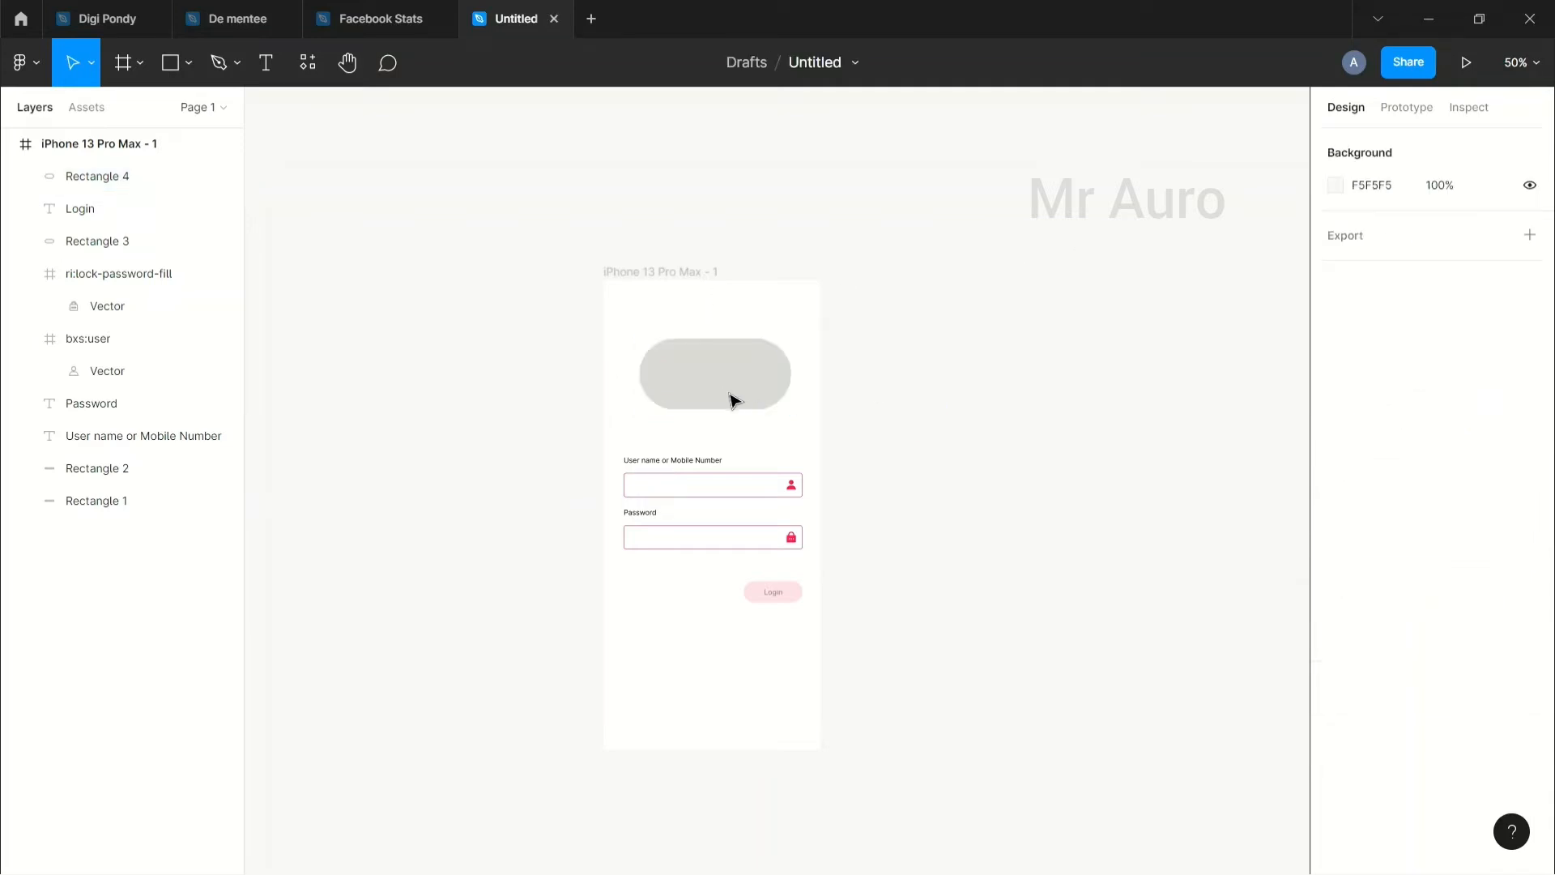
{"action": "left_click_drag", "start_coordinate": [710, 380], "coordinate": [729, 386]}
{"action": "left_click", "coordinate": [903, 461]}
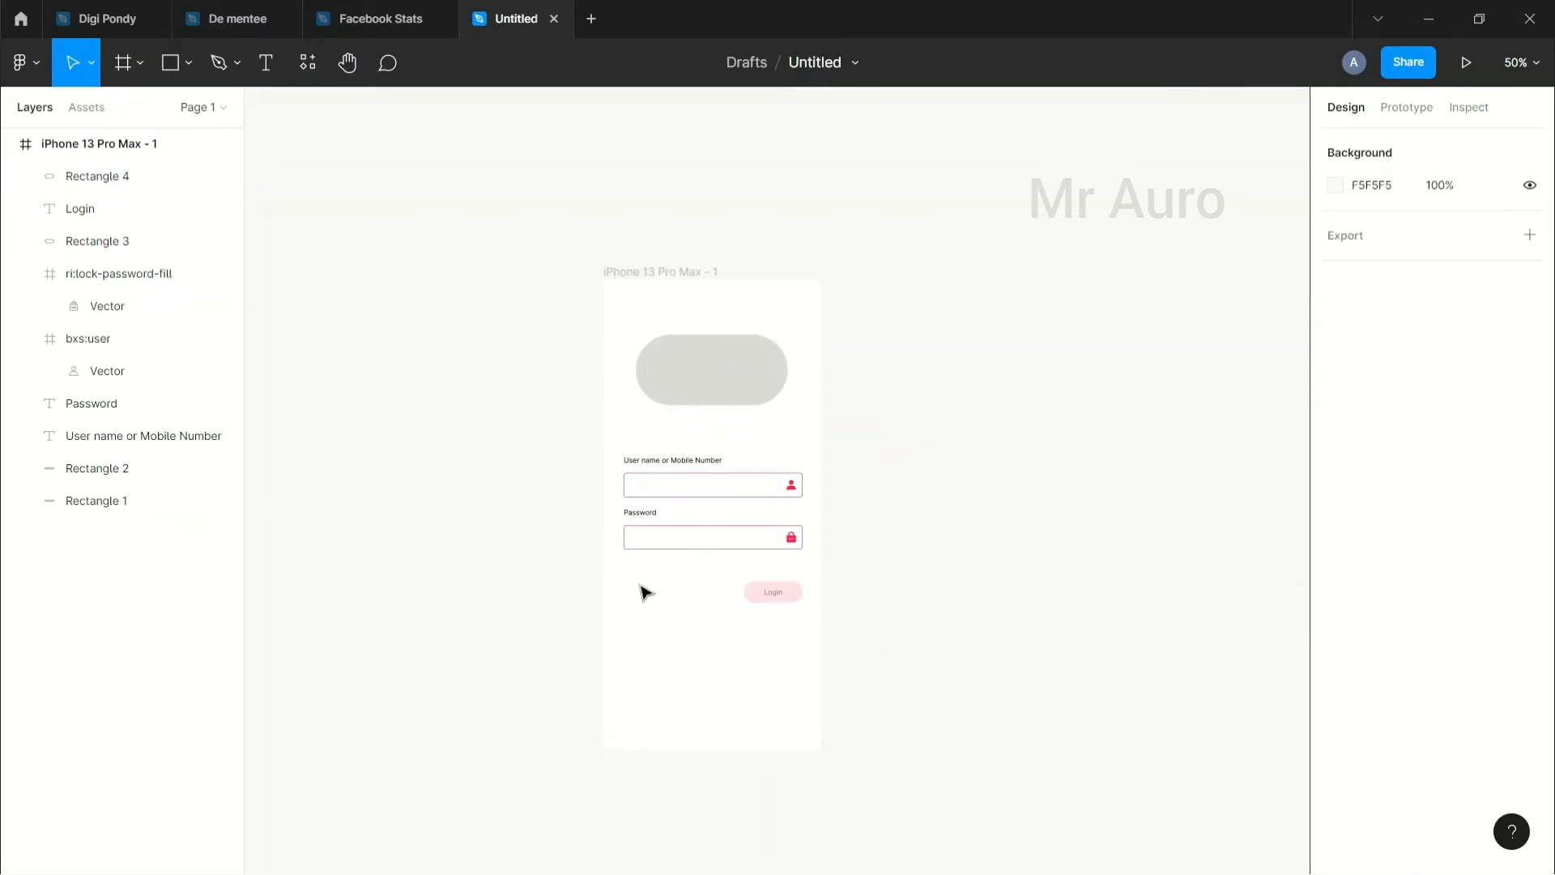
Step: Paste a copy of the Password label below the password field and zoom in to 200% on it
{"action": "left_click", "coordinate": [652, 512]}
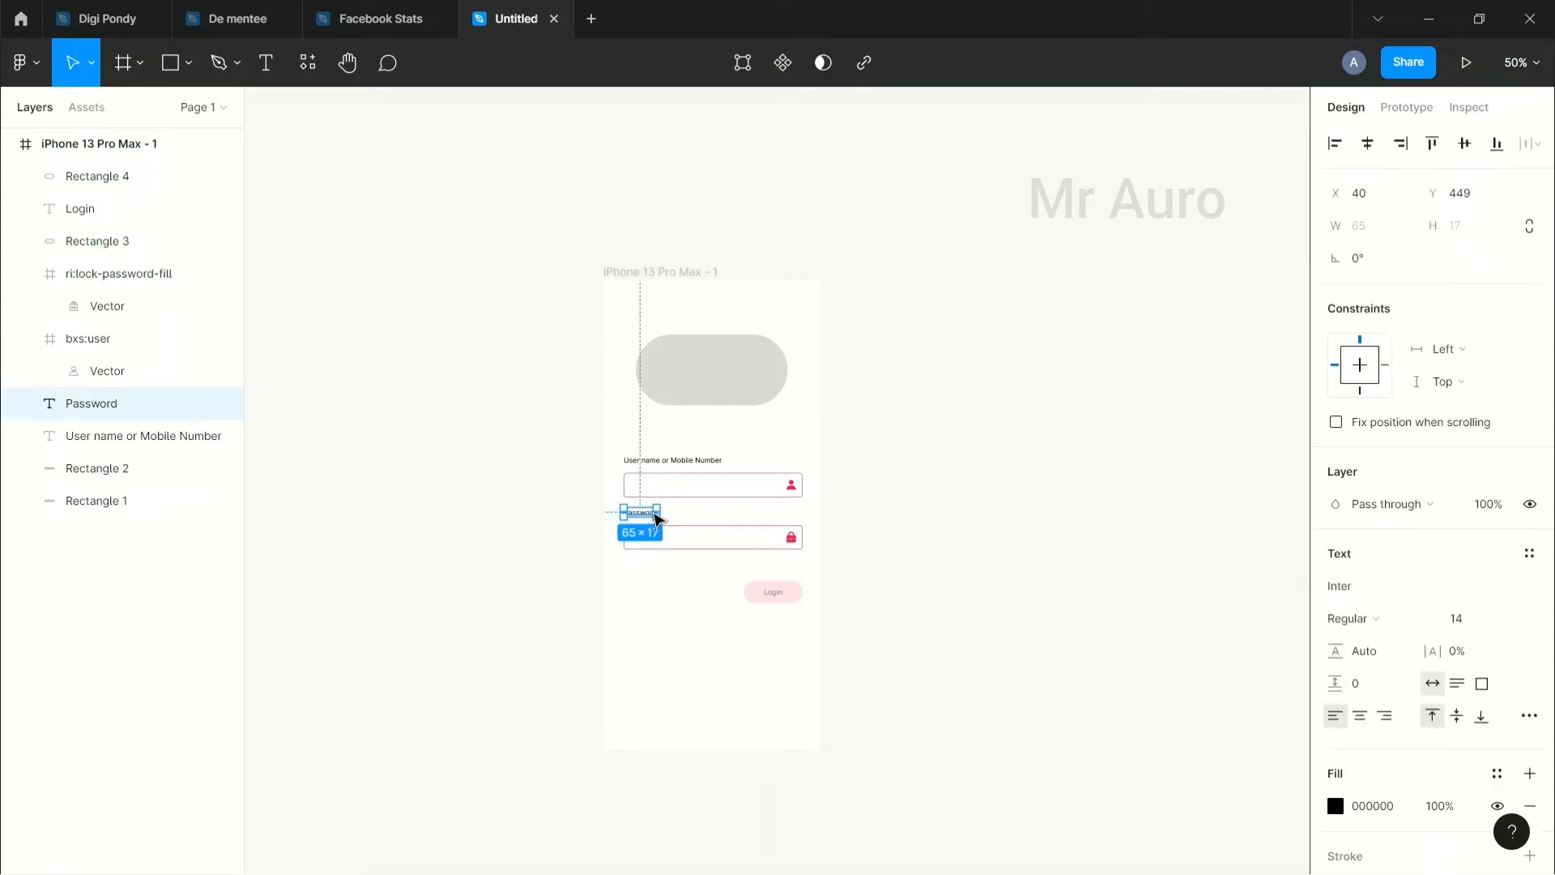
{"action": "key", "text": "ctrl+v"}
{"action": "left_click_drag", "start_coordinate": [653, 517], "coordinate": [652, 568]}
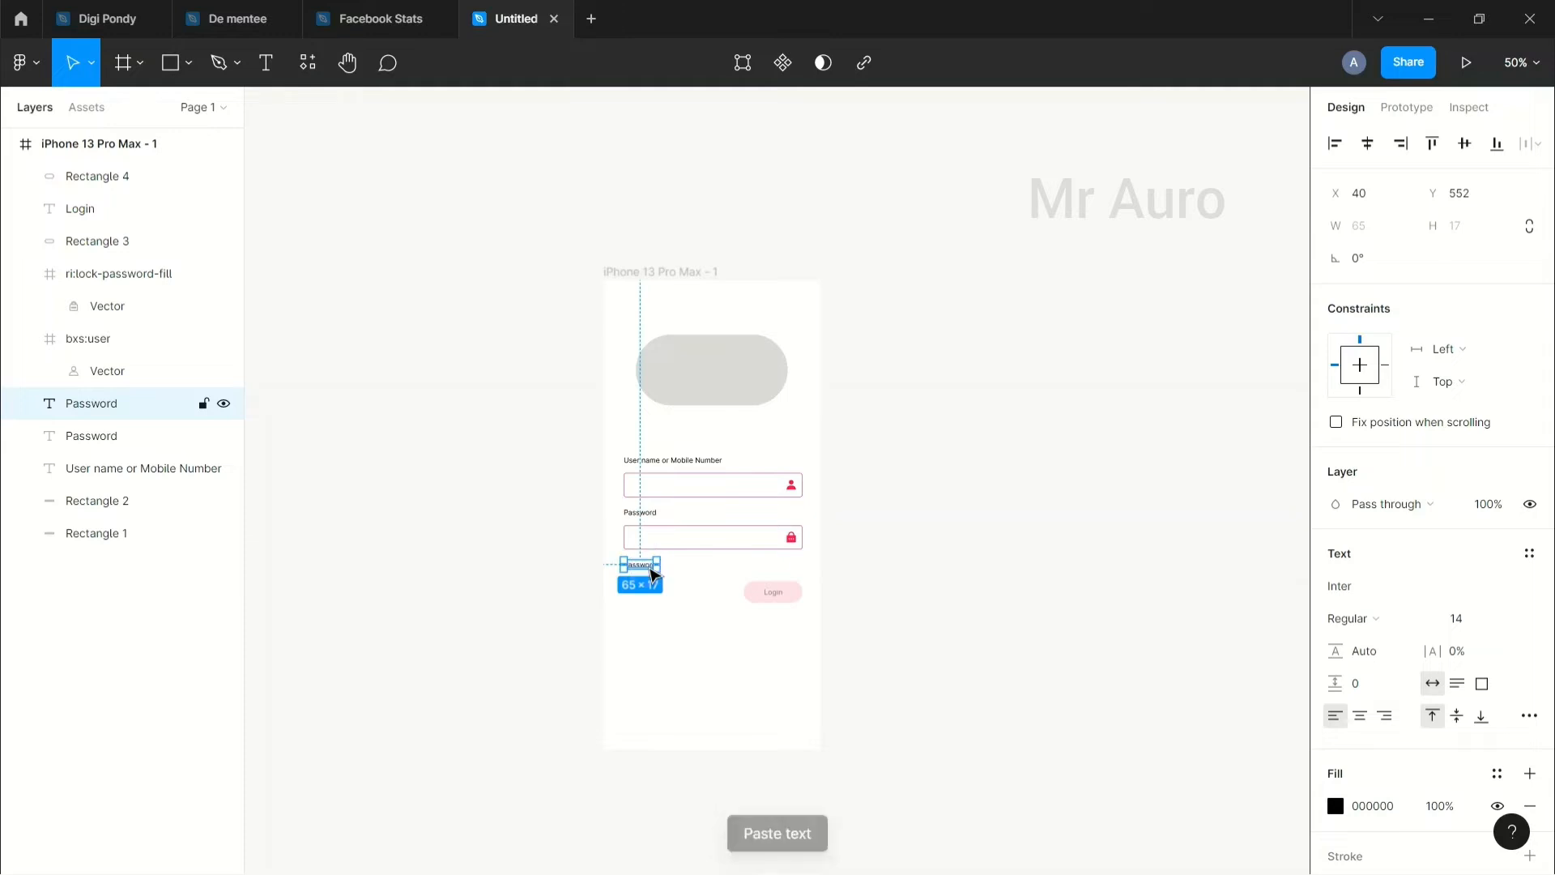
{"action": "key", "text": "shift+0"}
{"action": "key", "text": "plus"}
{"action": "scroll", "coordinate": [653, 576], "scroll_direction": "down", "scroll_amount": 4}
{"action": "left_click_drag", "start_coordinate": [579, 611], "coordinate": [927, 599]}
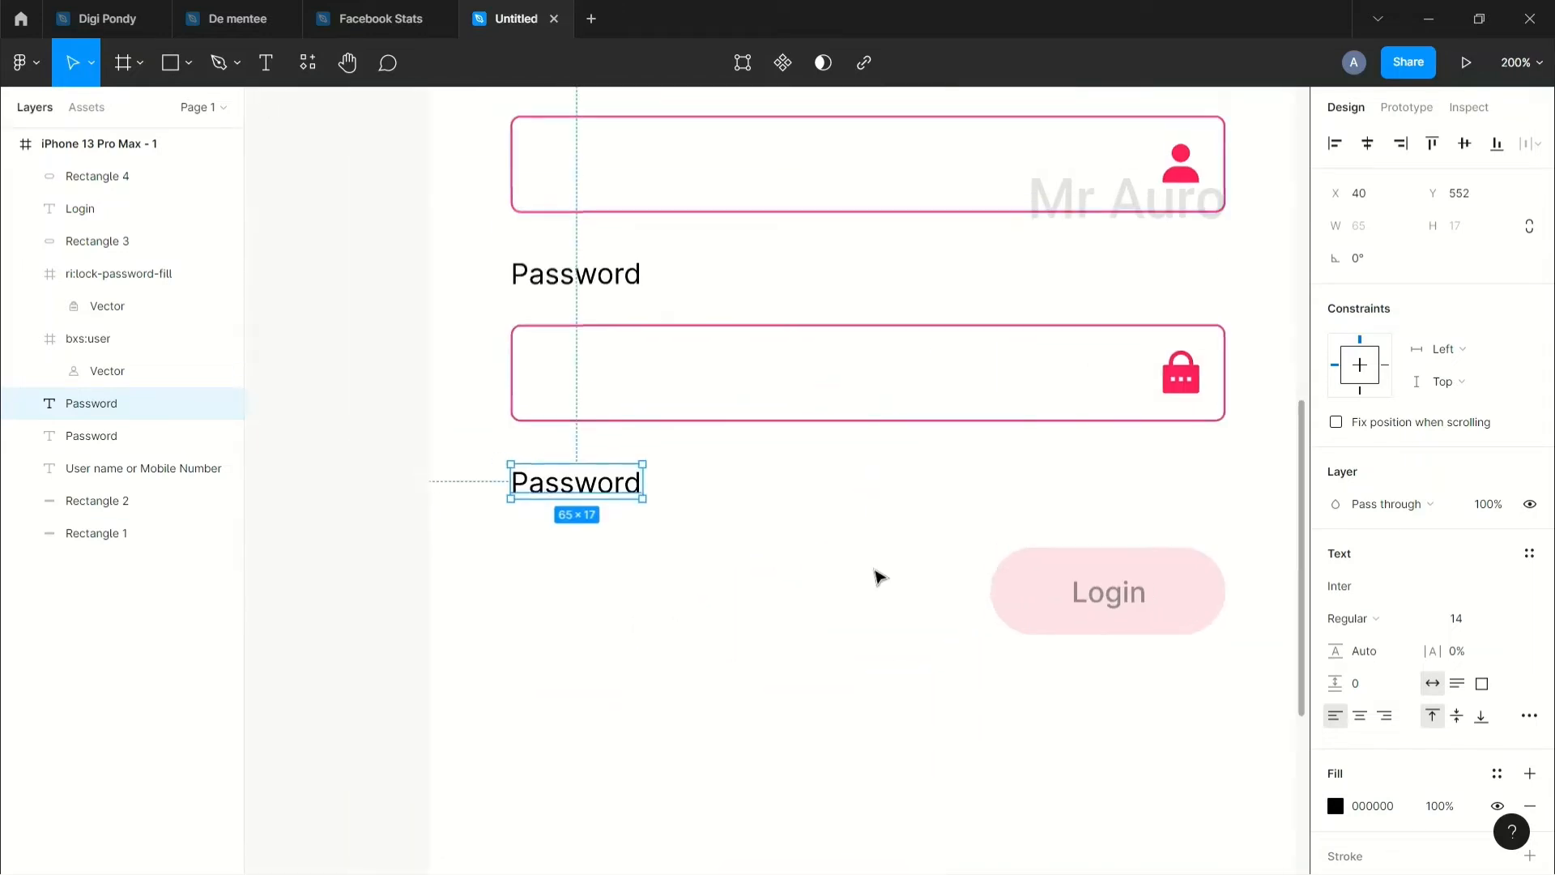
Step: Change the copied label's text to 'Forget Password?', then return to 100% zoom
{"action": "double_click", "coordinate": [515, 482]}
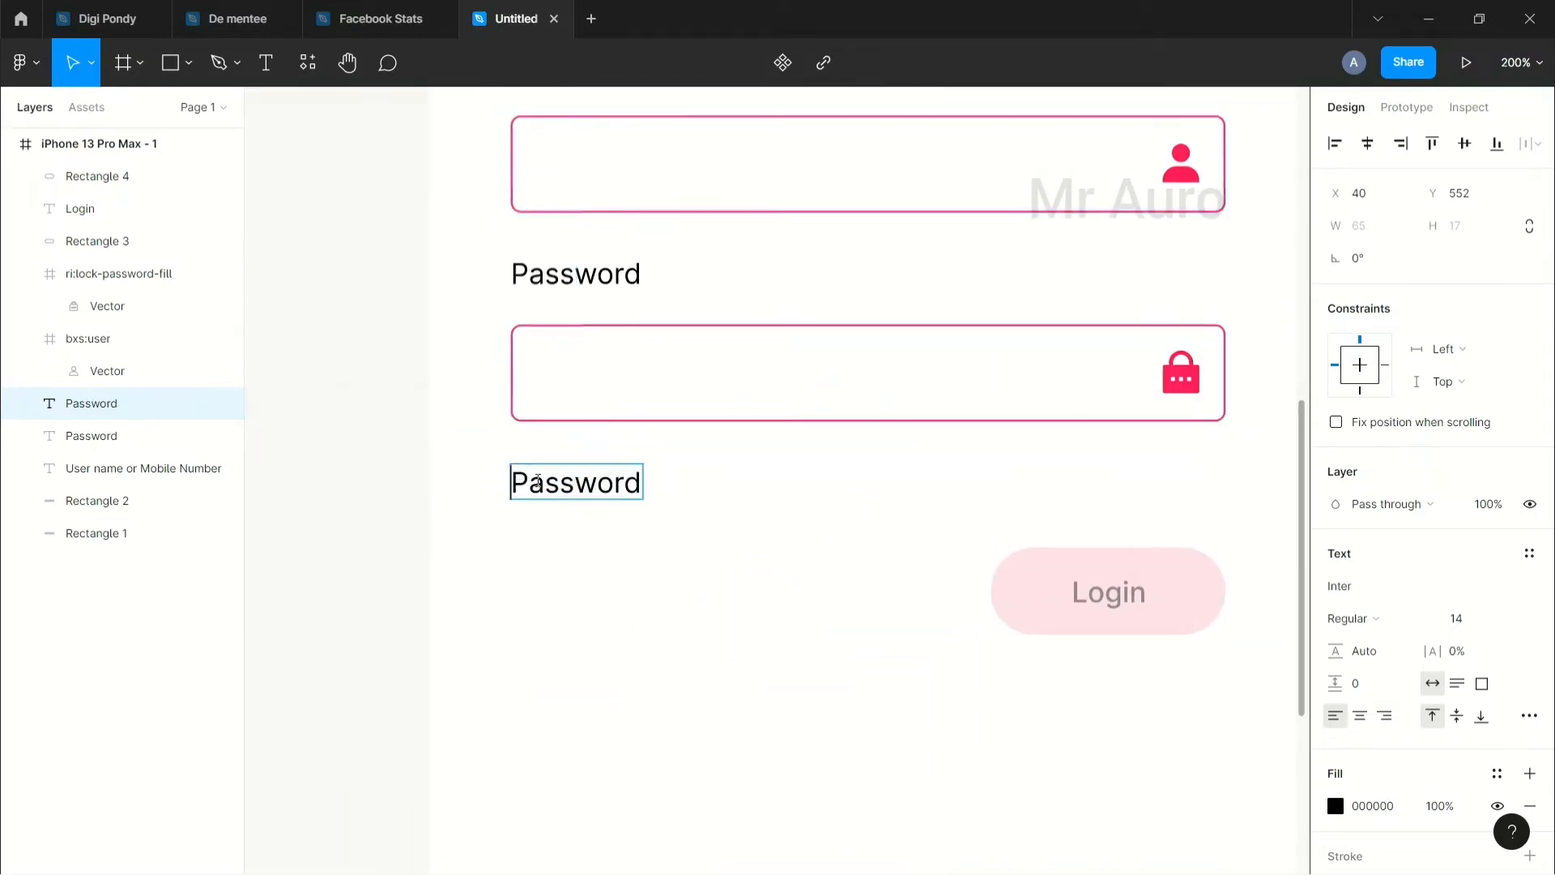
{"action": "type", "text": "Forg"}
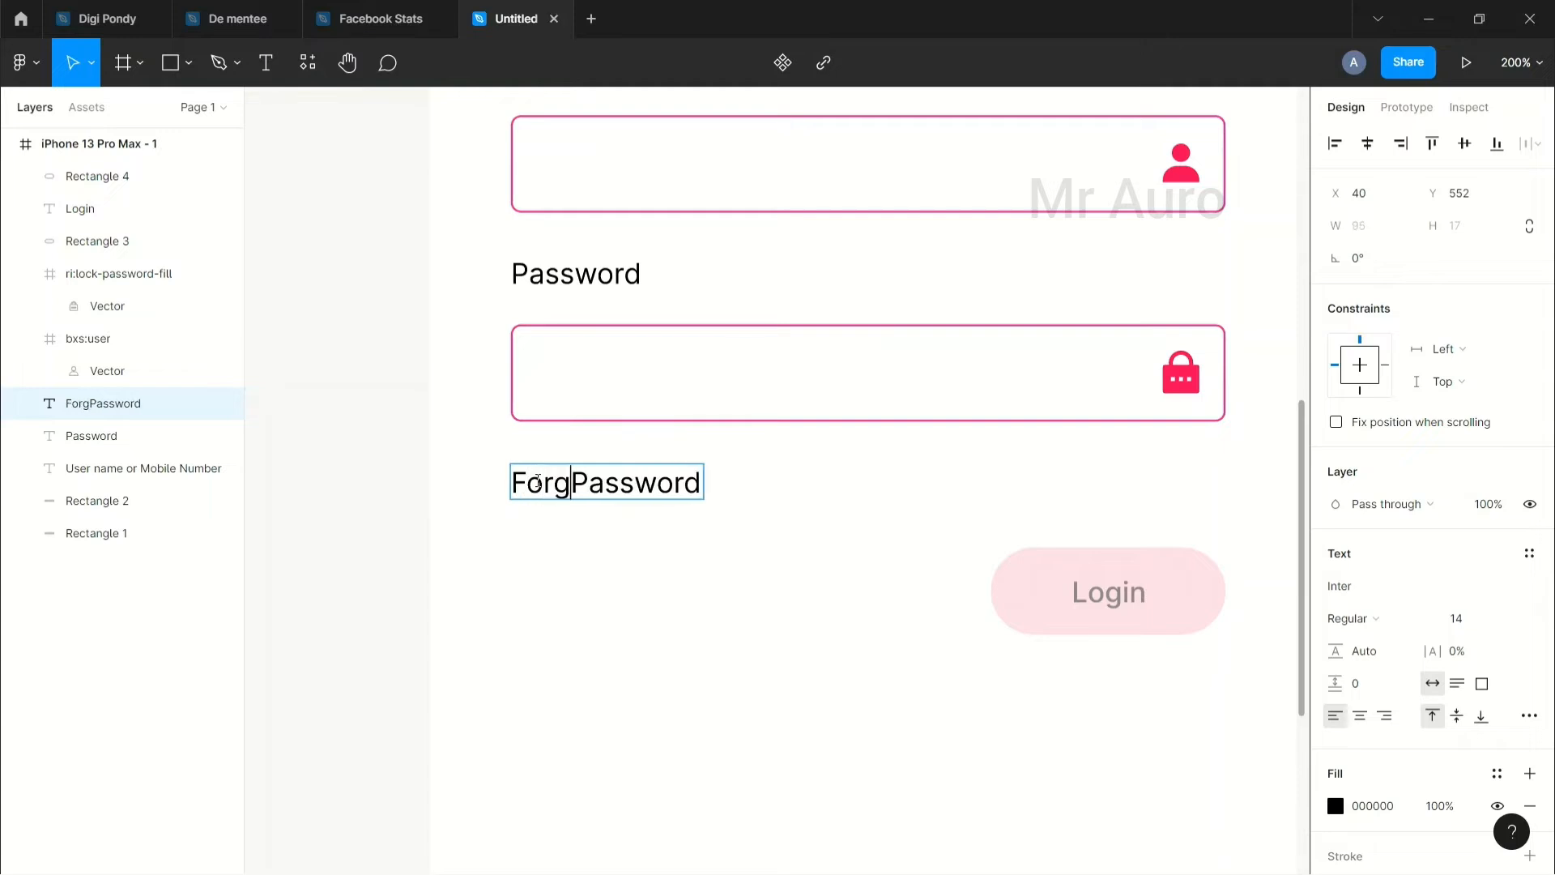
{"action": "type", "text": "et"}
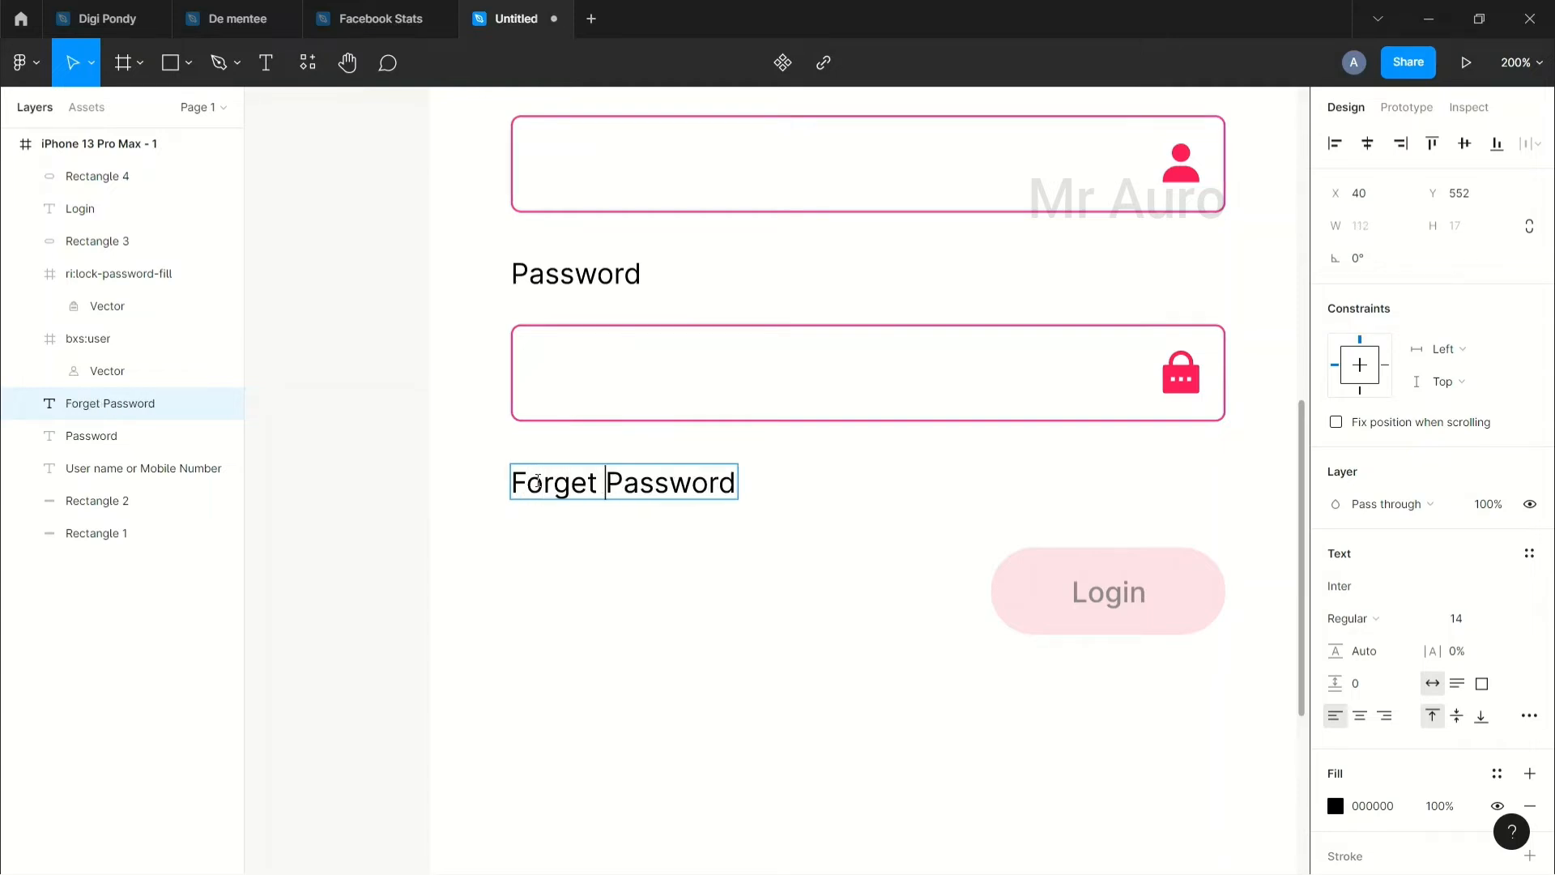
{"action": "key", "text": "Escape"}
{"action": "double_click", "coordinate": [659, 478]}
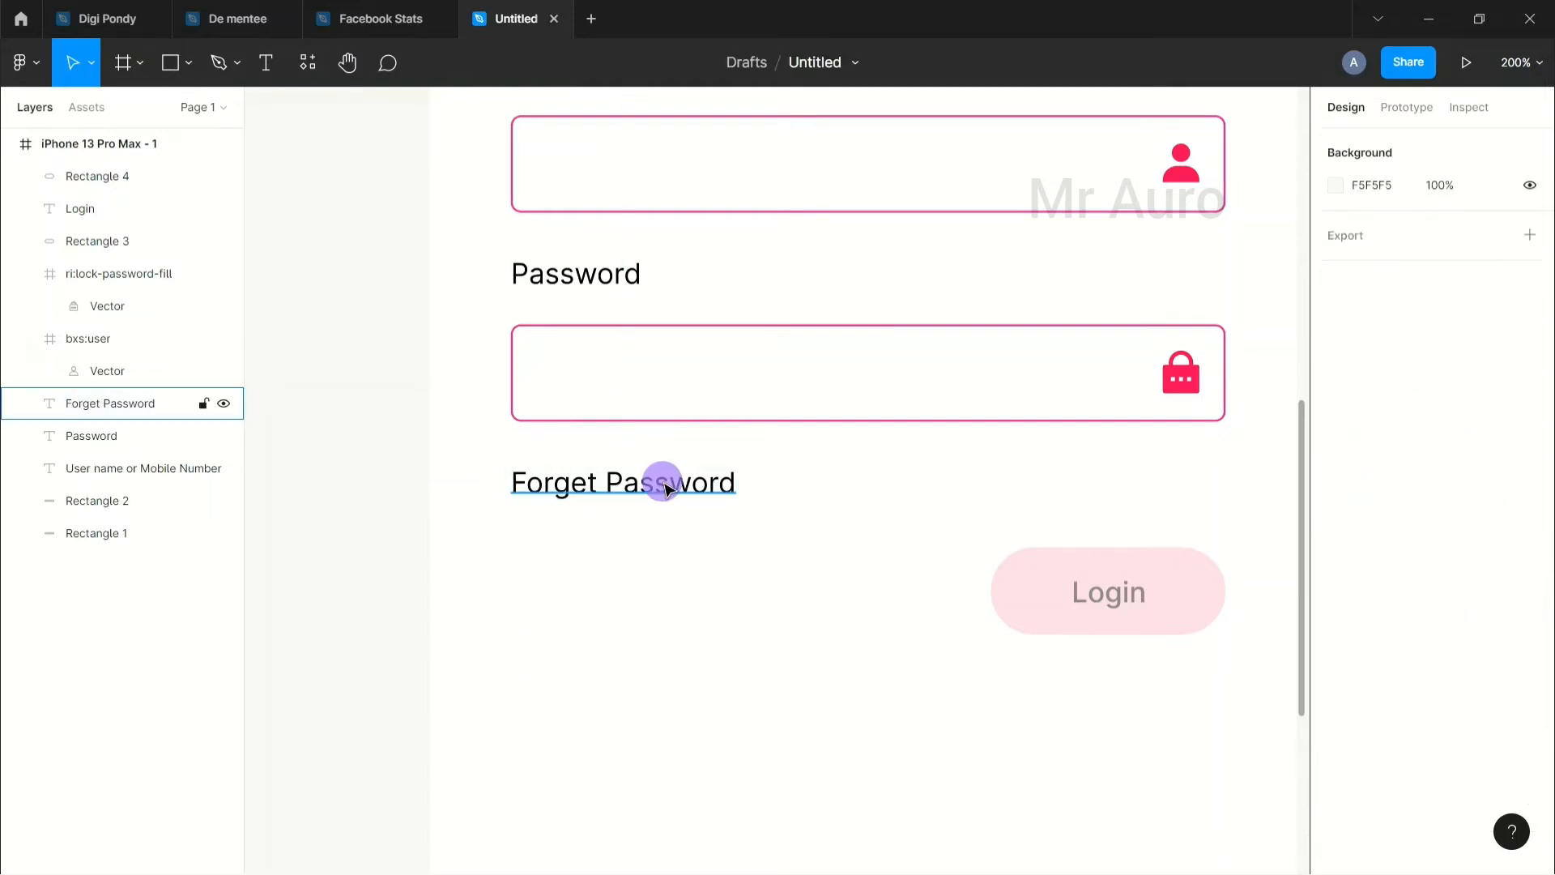
{"action": "left_click", "coordinate": [737, 483]}
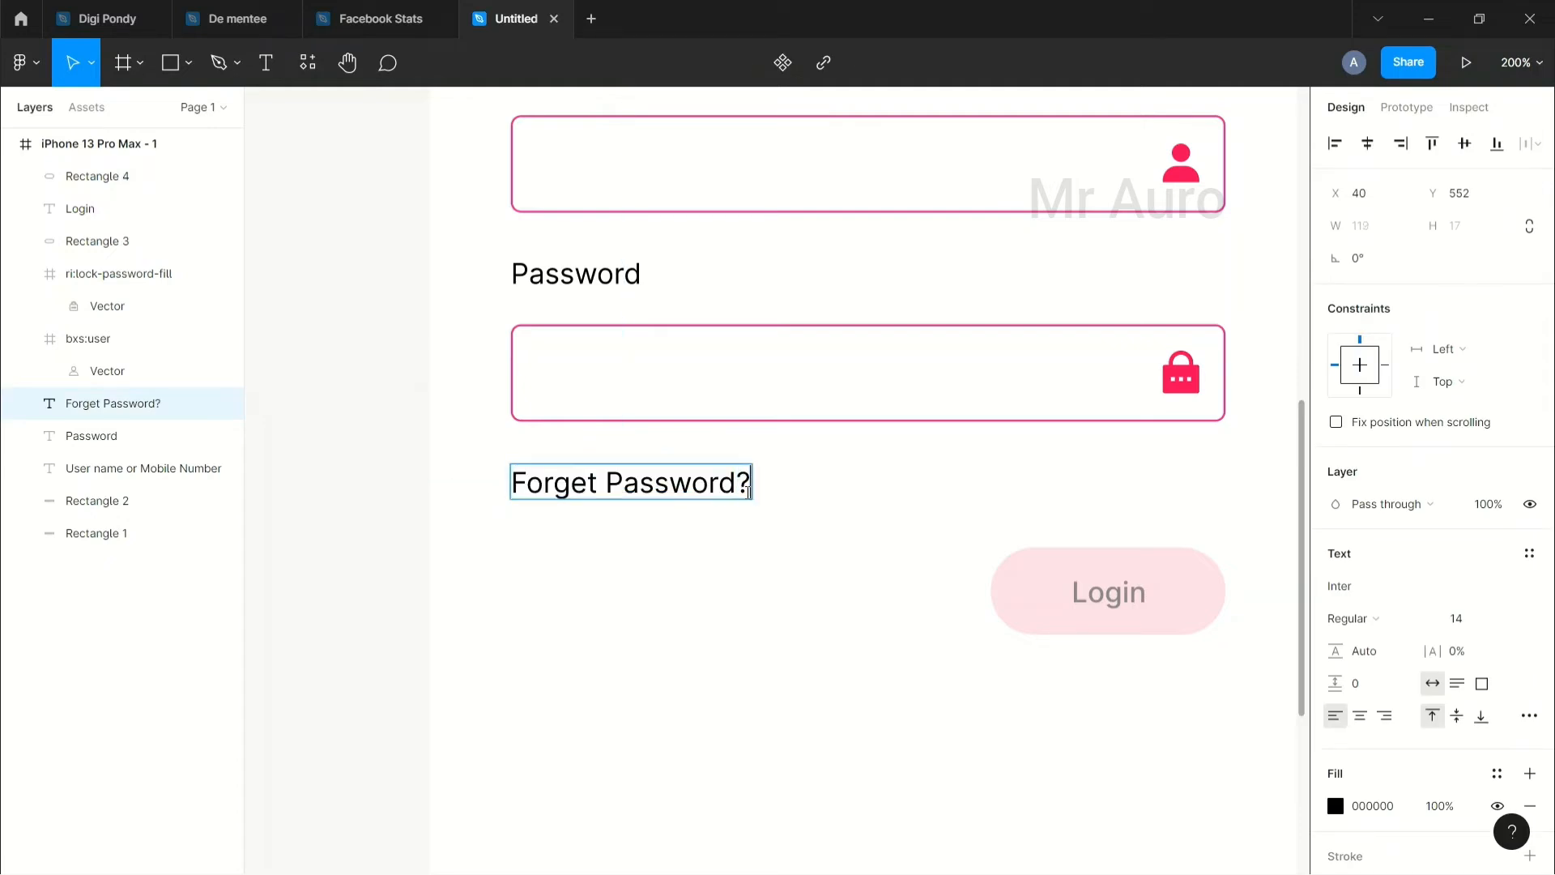
{"action": "left_click", "coordinate": [754, 563]}
{"action": "left_click_drag", "start_coordinate": [837, 628], "coordinate": [710, 619]}
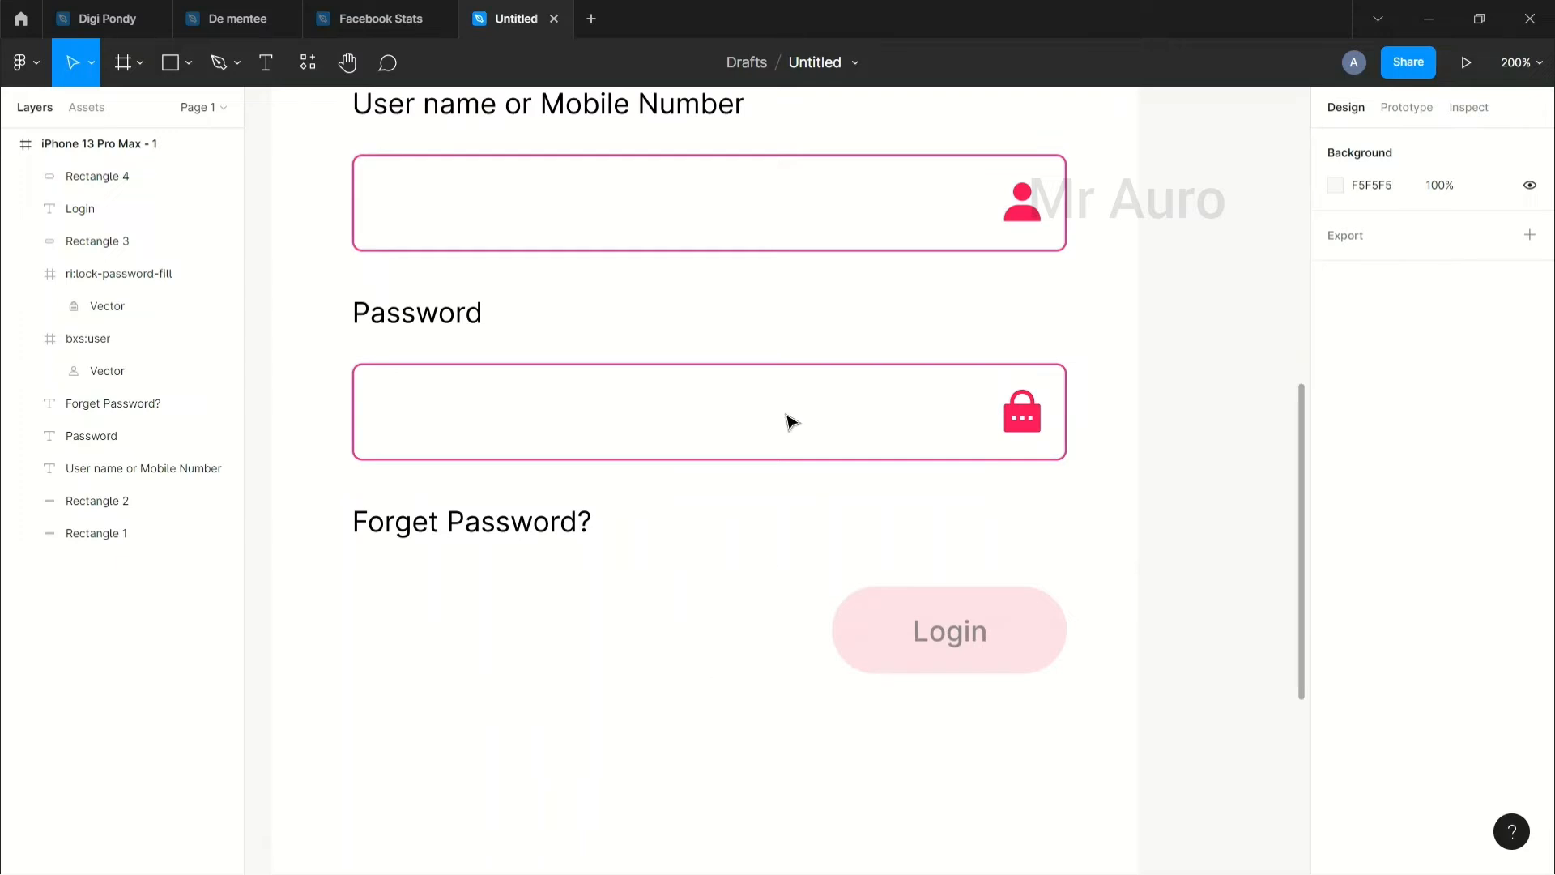
{"action": "key", "text": "ctrl+minus"}
{"action": "scroll", "coordinate": [663, 641], "scroll_direction": "up", "scroll_amount": 1}
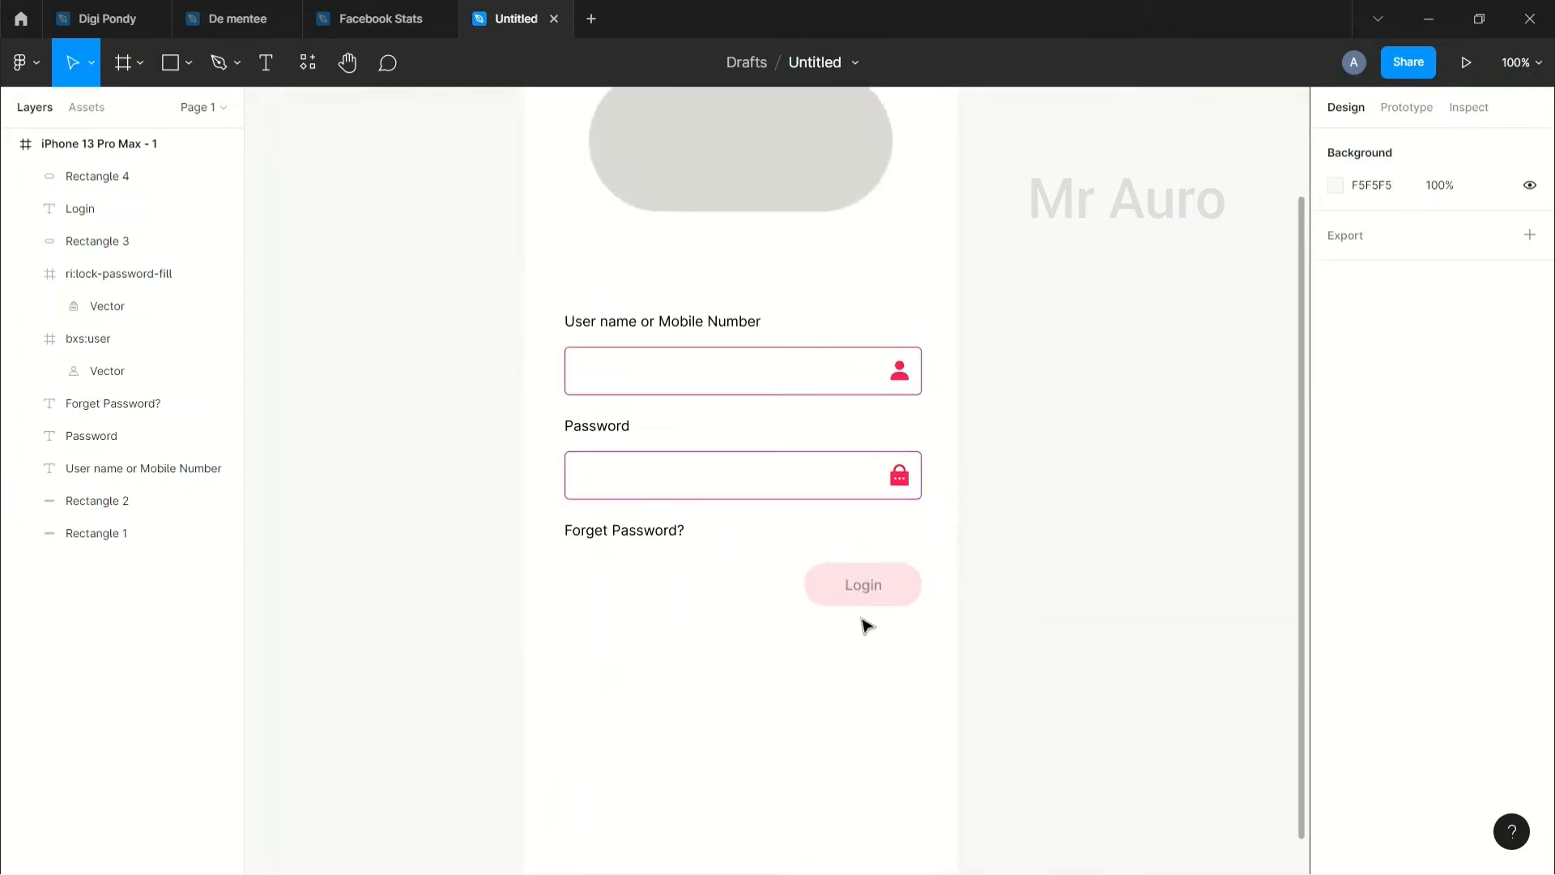
{"action": "left_click_drag", "start_coordinate": [721, 634], "coordinate": [687, 669]}
Step: Duplicate the iPhone 13 Pro Max - 1 login frame beside the original
{"action": "key", "text": "ctrl+minus"}
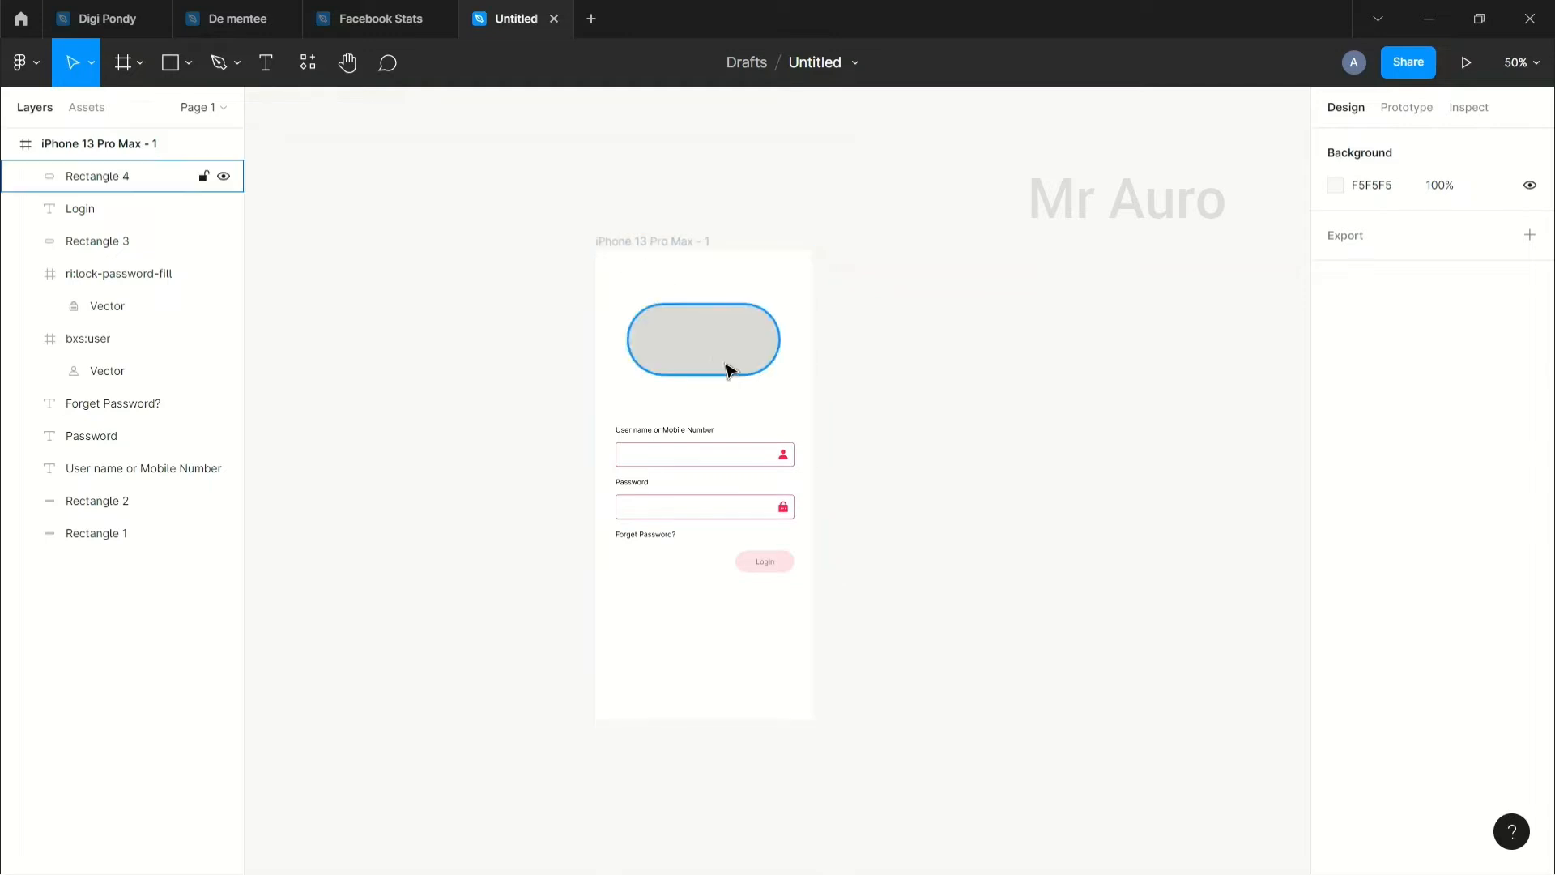
{"action": "left_click", "coordinate": [647, 243]}
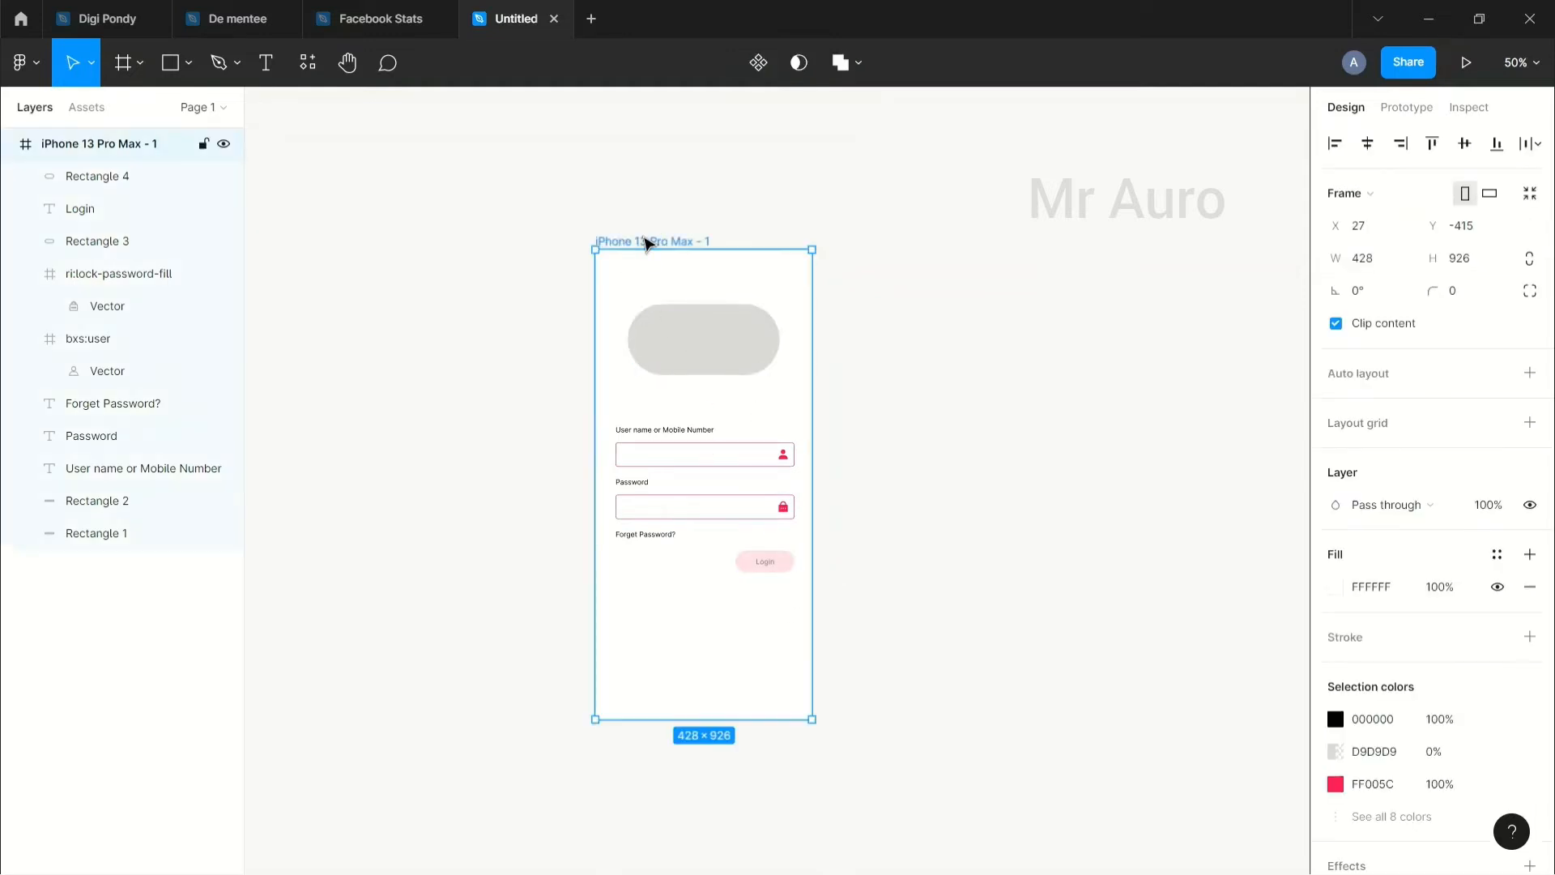
{"action": "key", "text": "ctrl+v"}
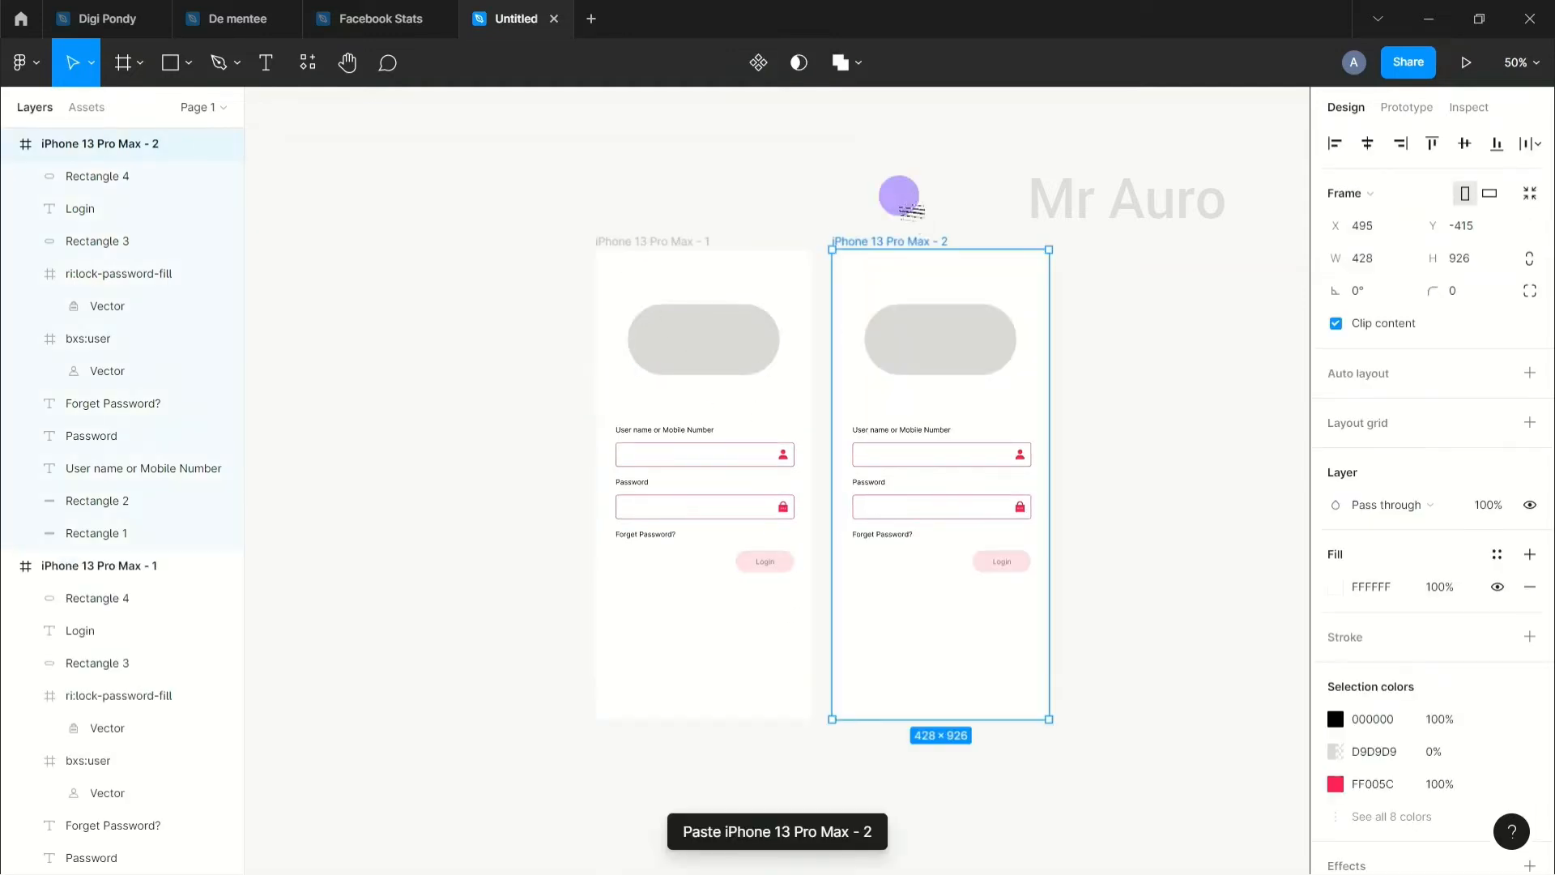
{"action": "left_click", "coordinate": [1114, 375]}
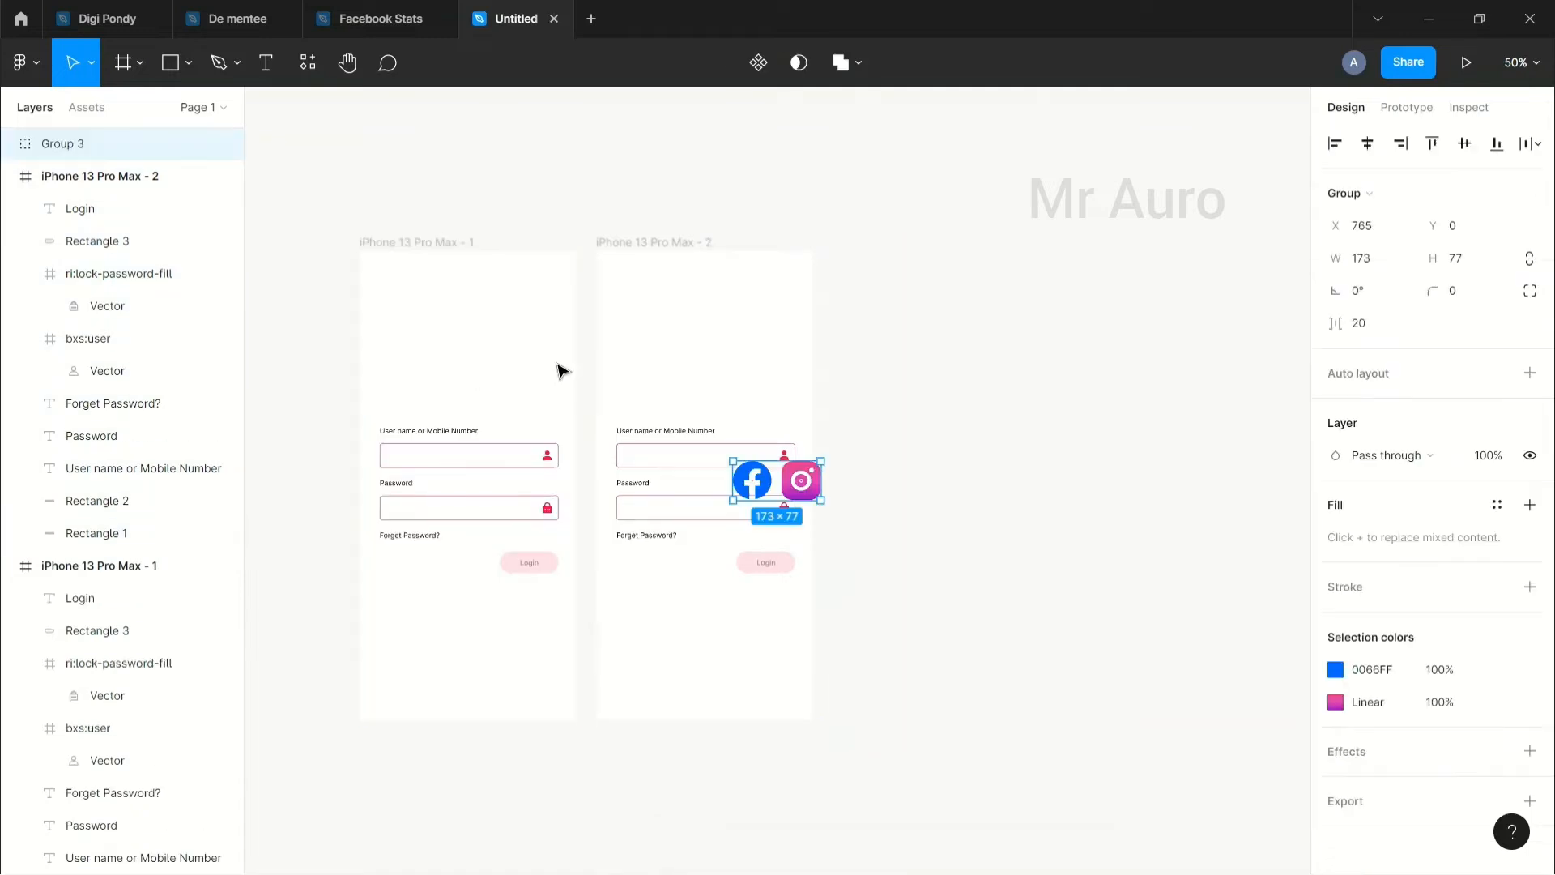
Step: Paste the Facebook and Instagram icon group into the first frame's top area and into the second frame
{"action": "key", "text": "ctrl+v"}
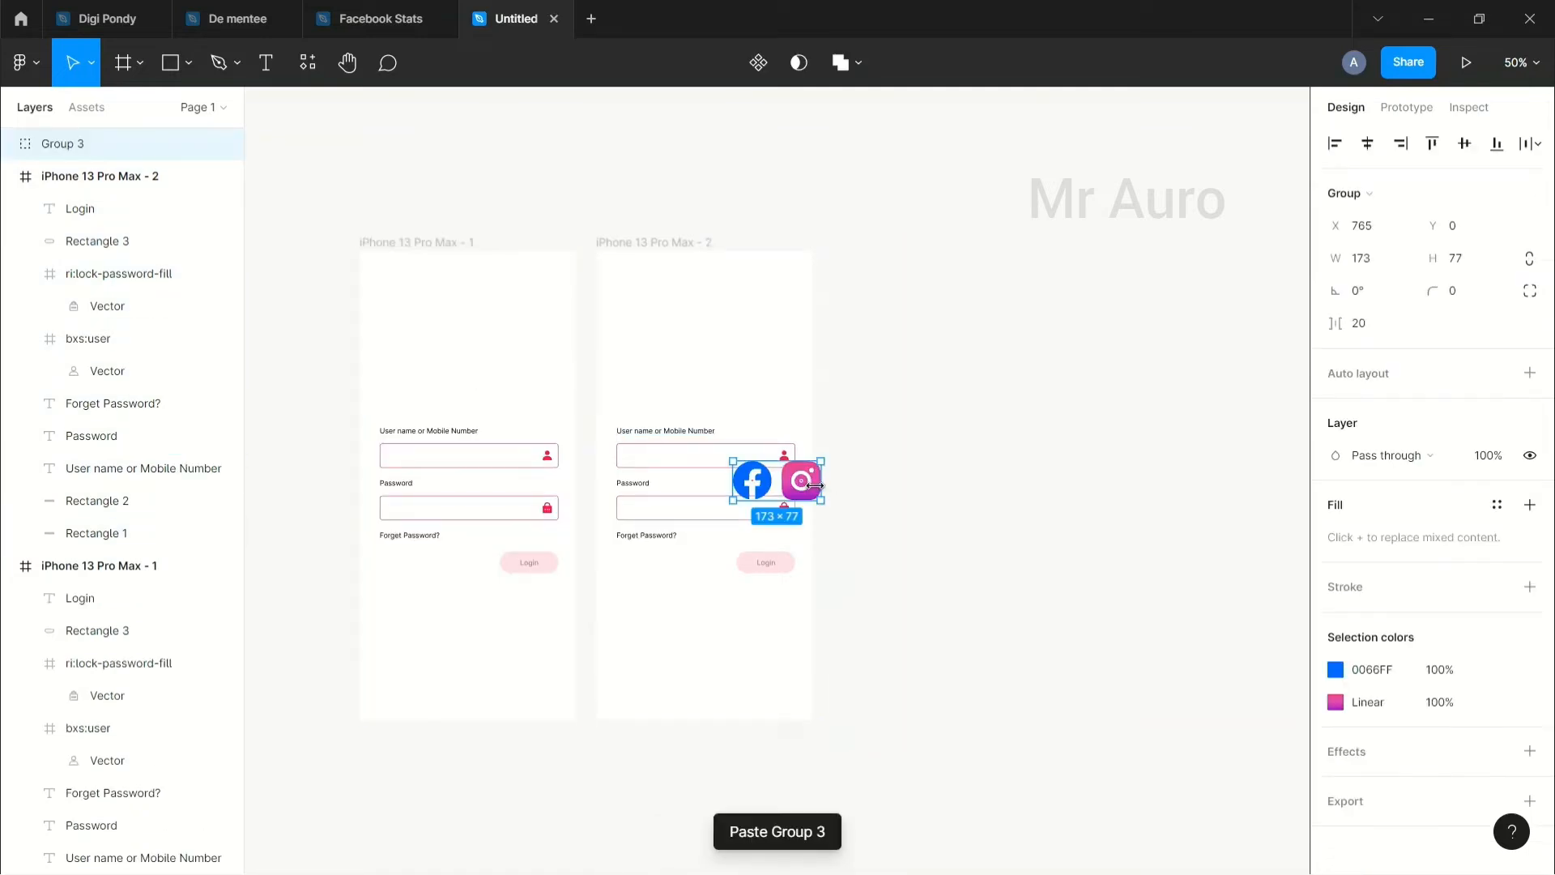
{"action": "left_click_drag", "start_coordinate": [807, 487], "coordinate": [495, 366]}
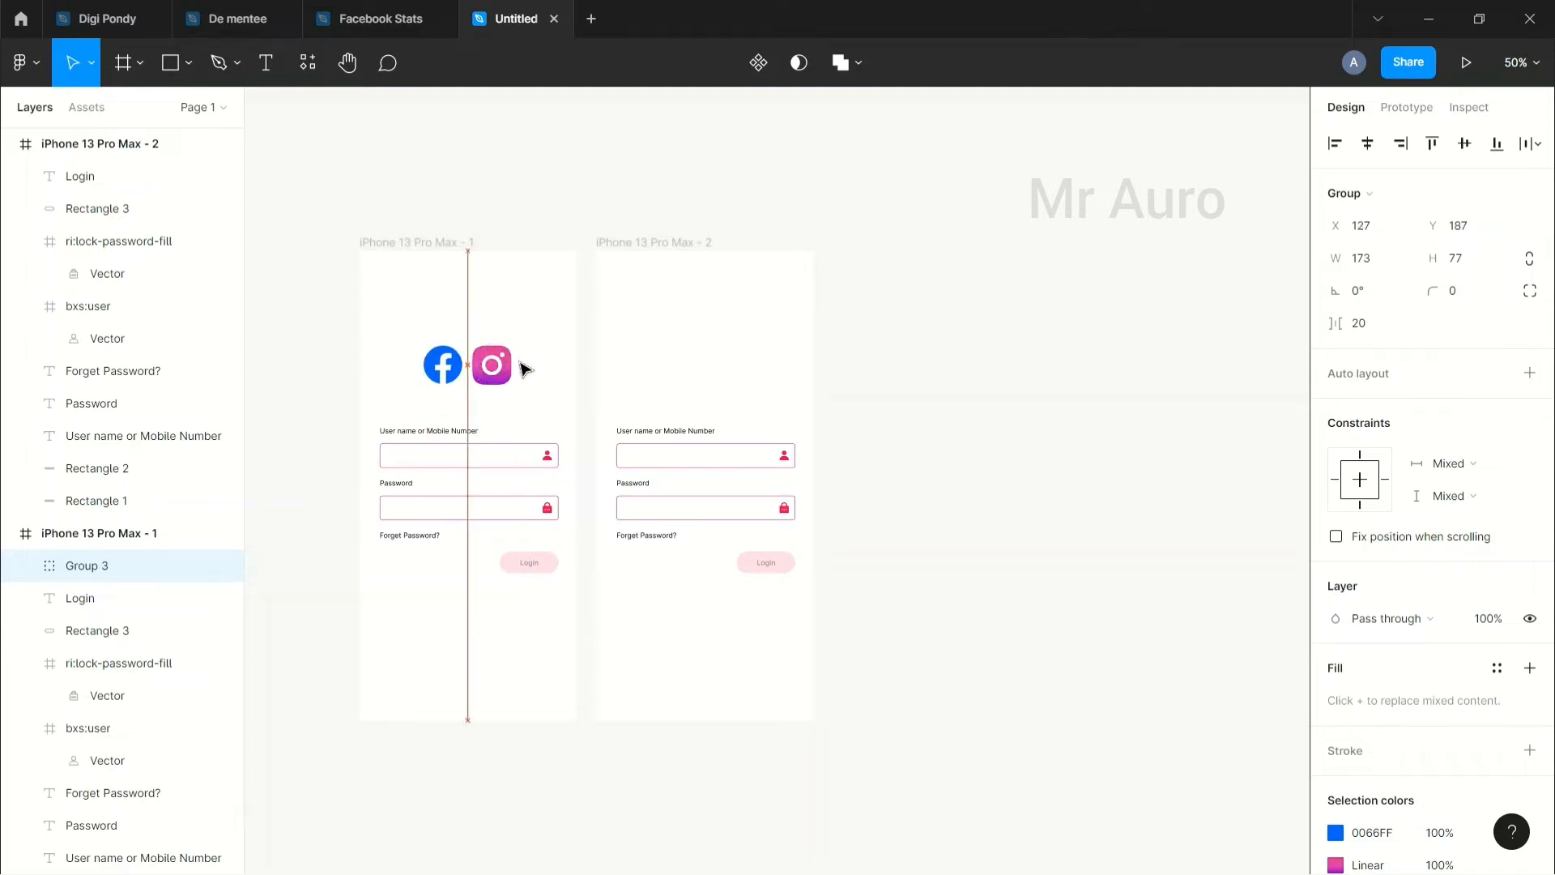
{"action": "left_click", "coordinate": [1004, 375]}
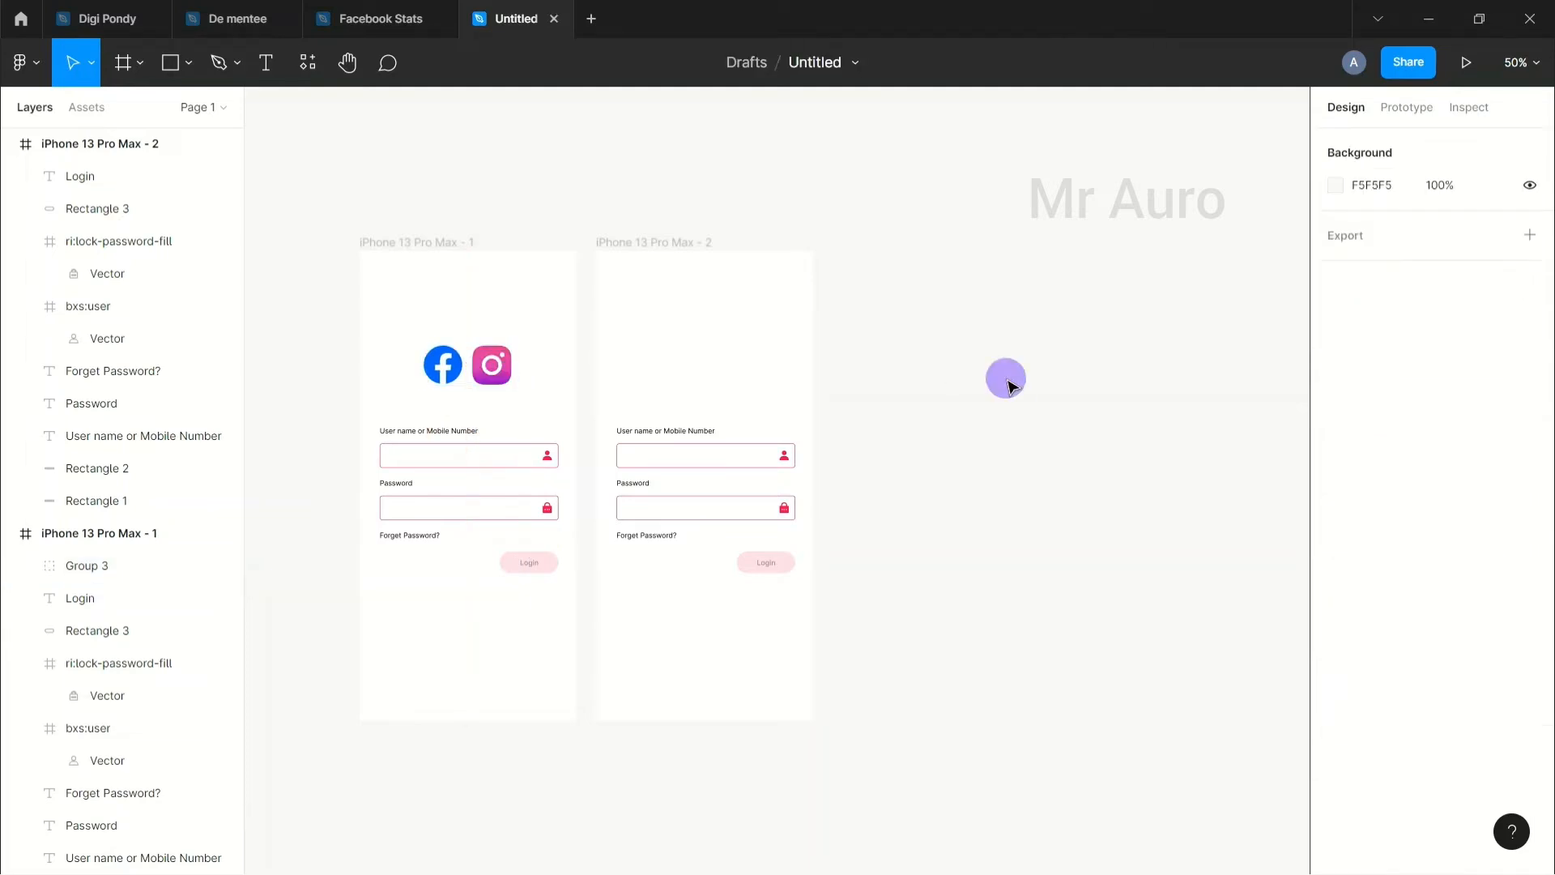
{"action": "left_click", "coordinate": [512, 378]}
{"action": "left_click", "coordinate": [627, 243]}
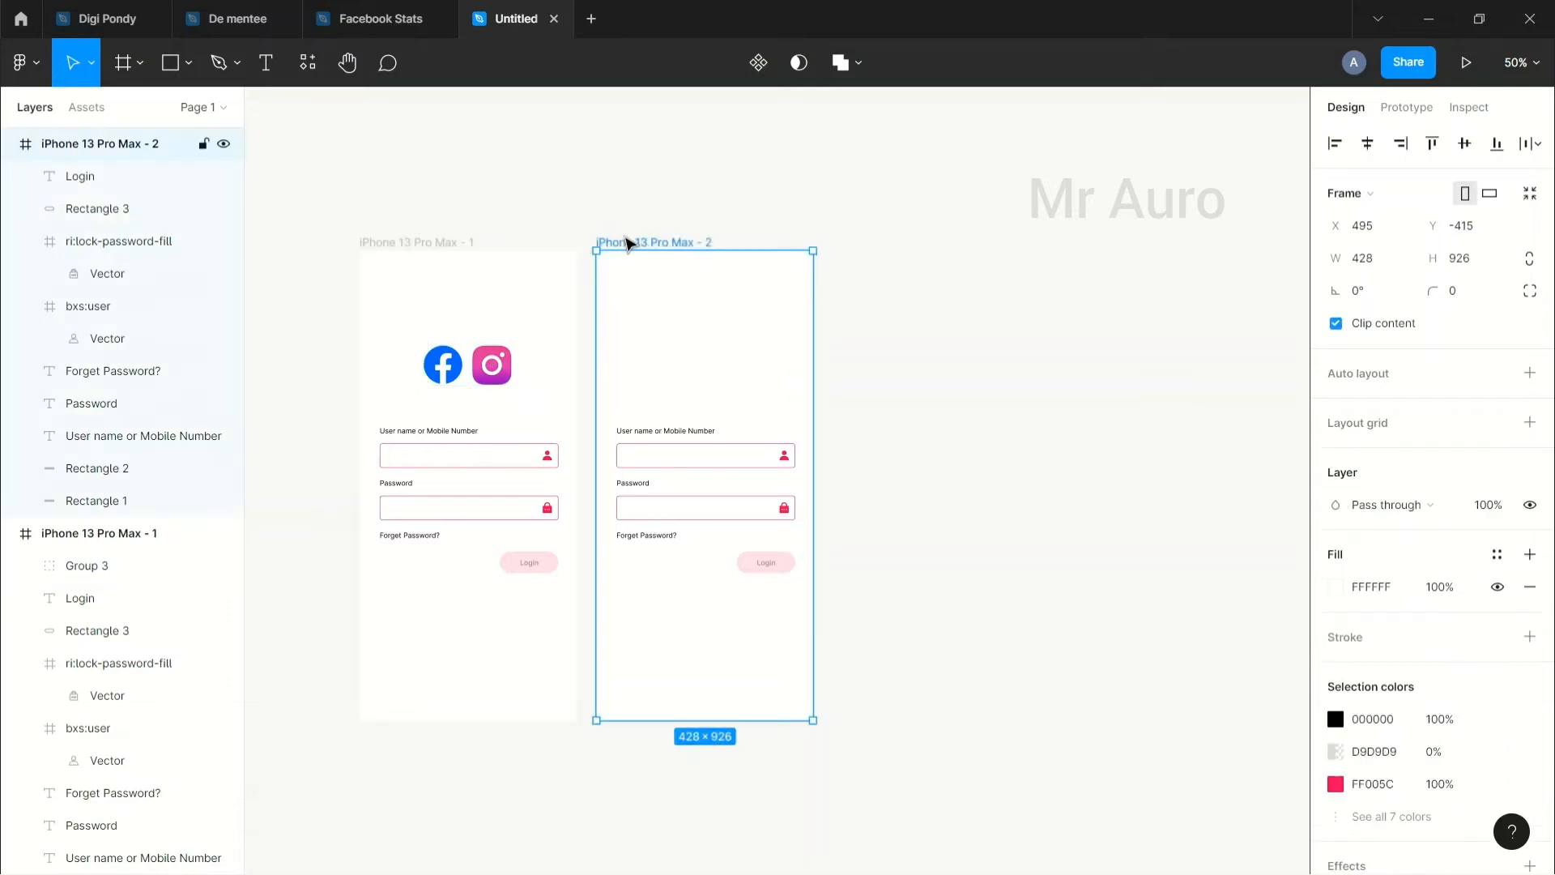
{"action": "key", "text": "ctrl+v"}
Step: Duplicate the username label and place the copy inside the second frame's username field
{"action": "left_click", "coordinate": [1080, 385]}
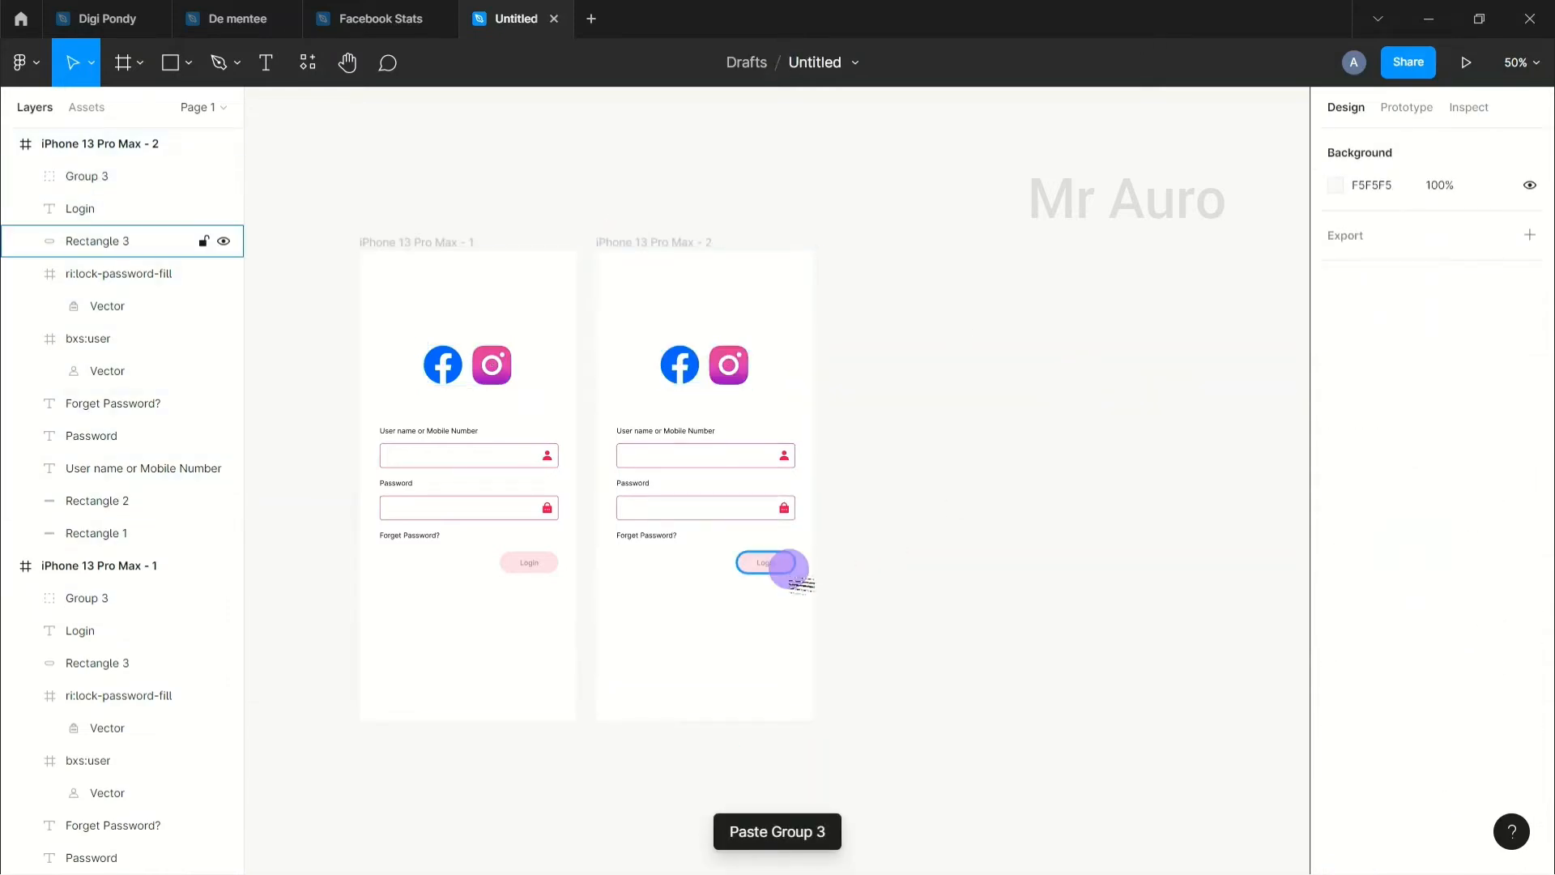
{"action": "left_click", "coordinate": [694, 432]}
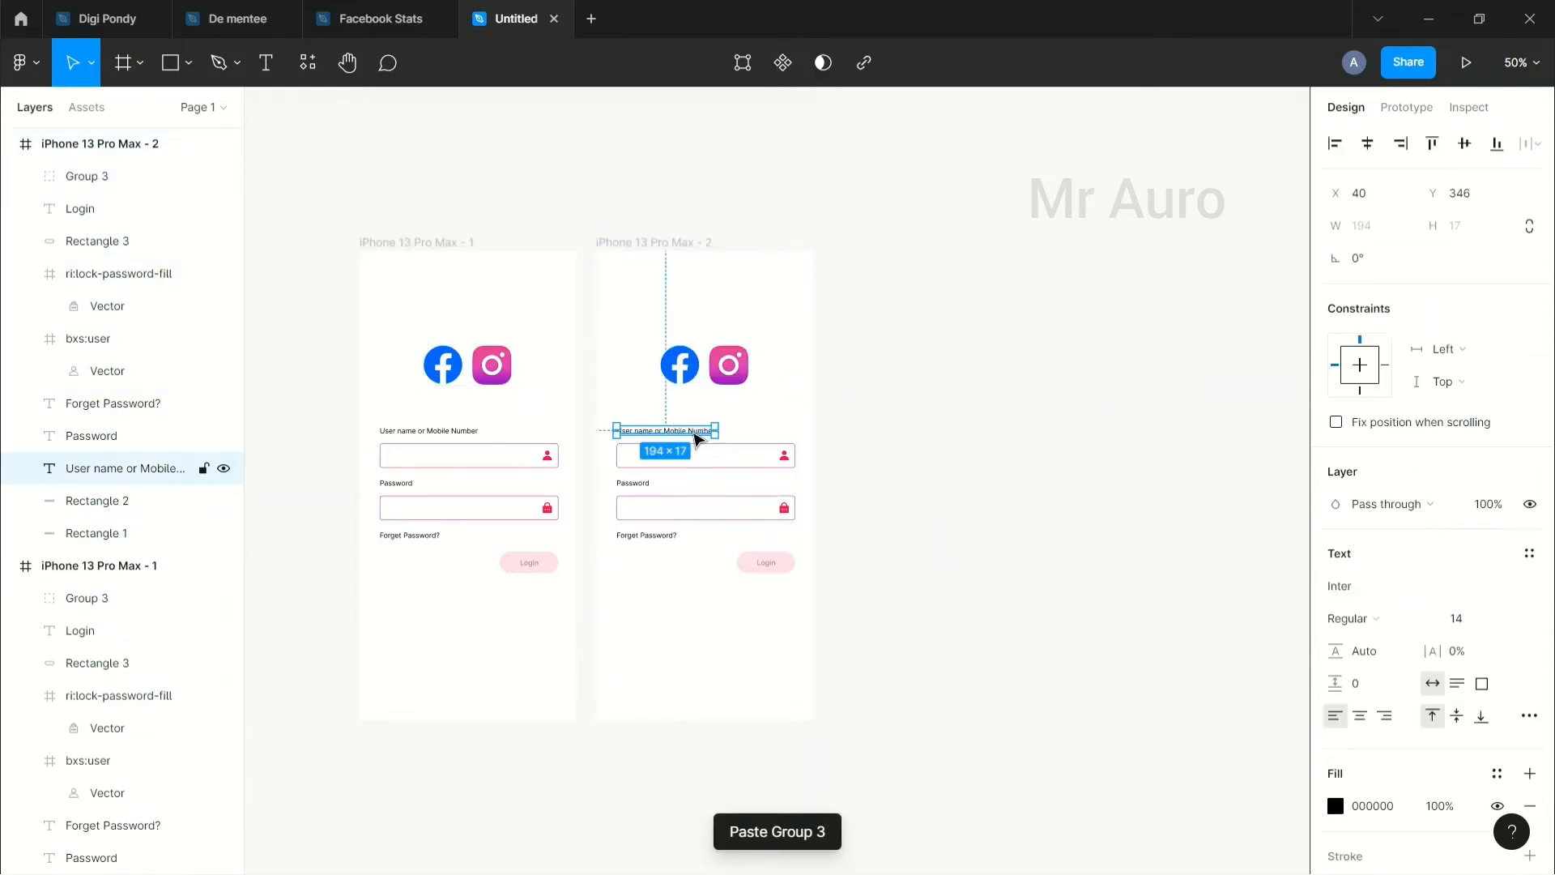
{"action": "key", "text": "ctrl+d"}
{"action": "key", "text": "ctrl+v"}
{"action": "left_click_drag", "start_coordinate": [694, 438], "coordinate": [698, 462]}
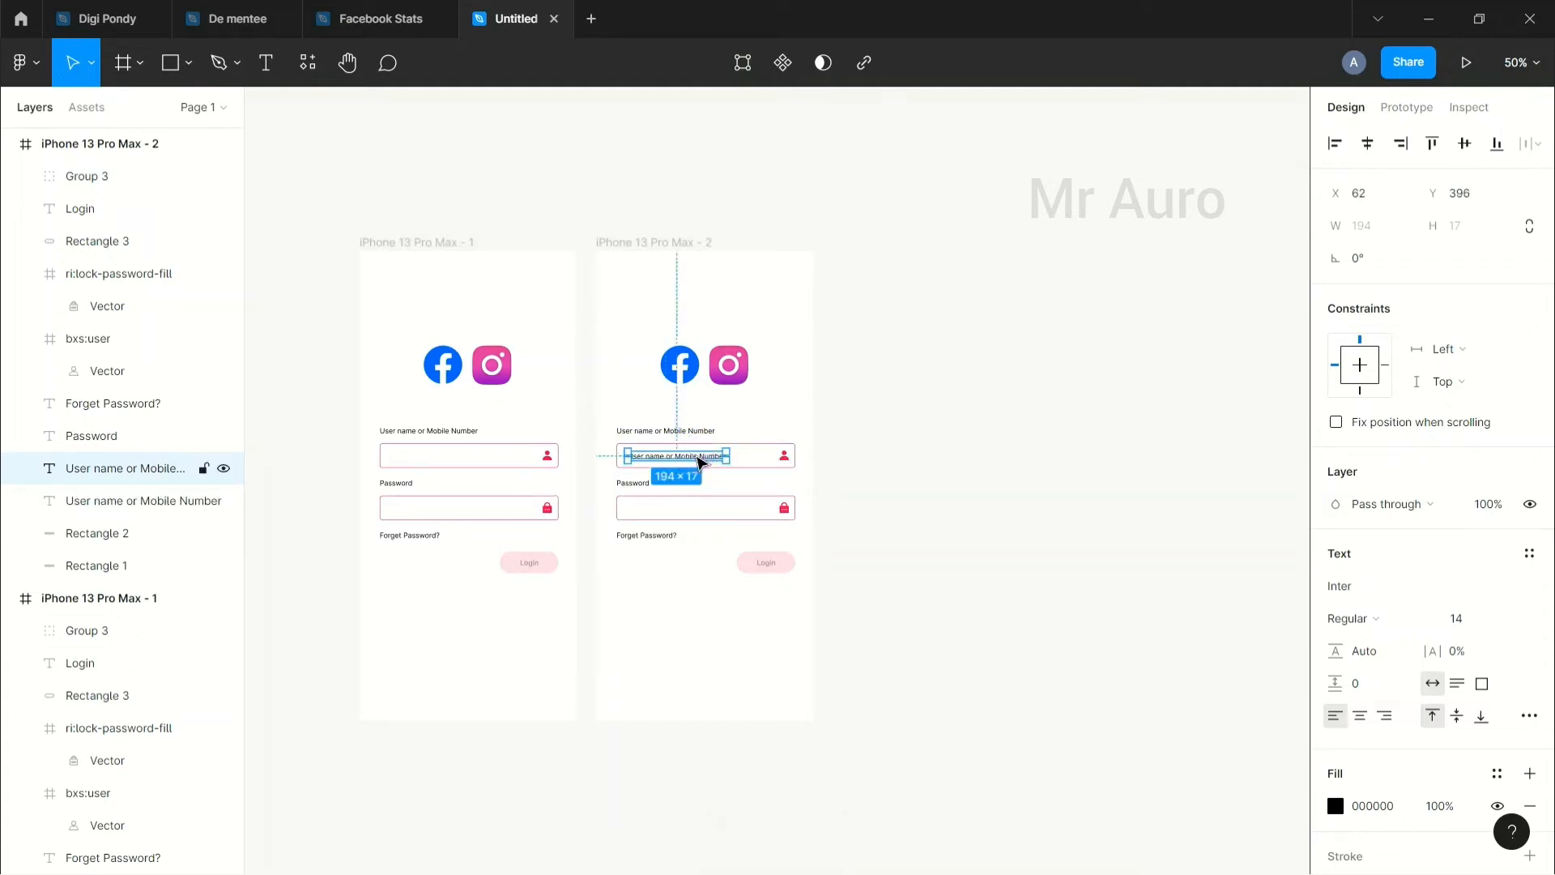
{"action": "key", "text": "plus"}
{"action": "key", "text": "plus"}
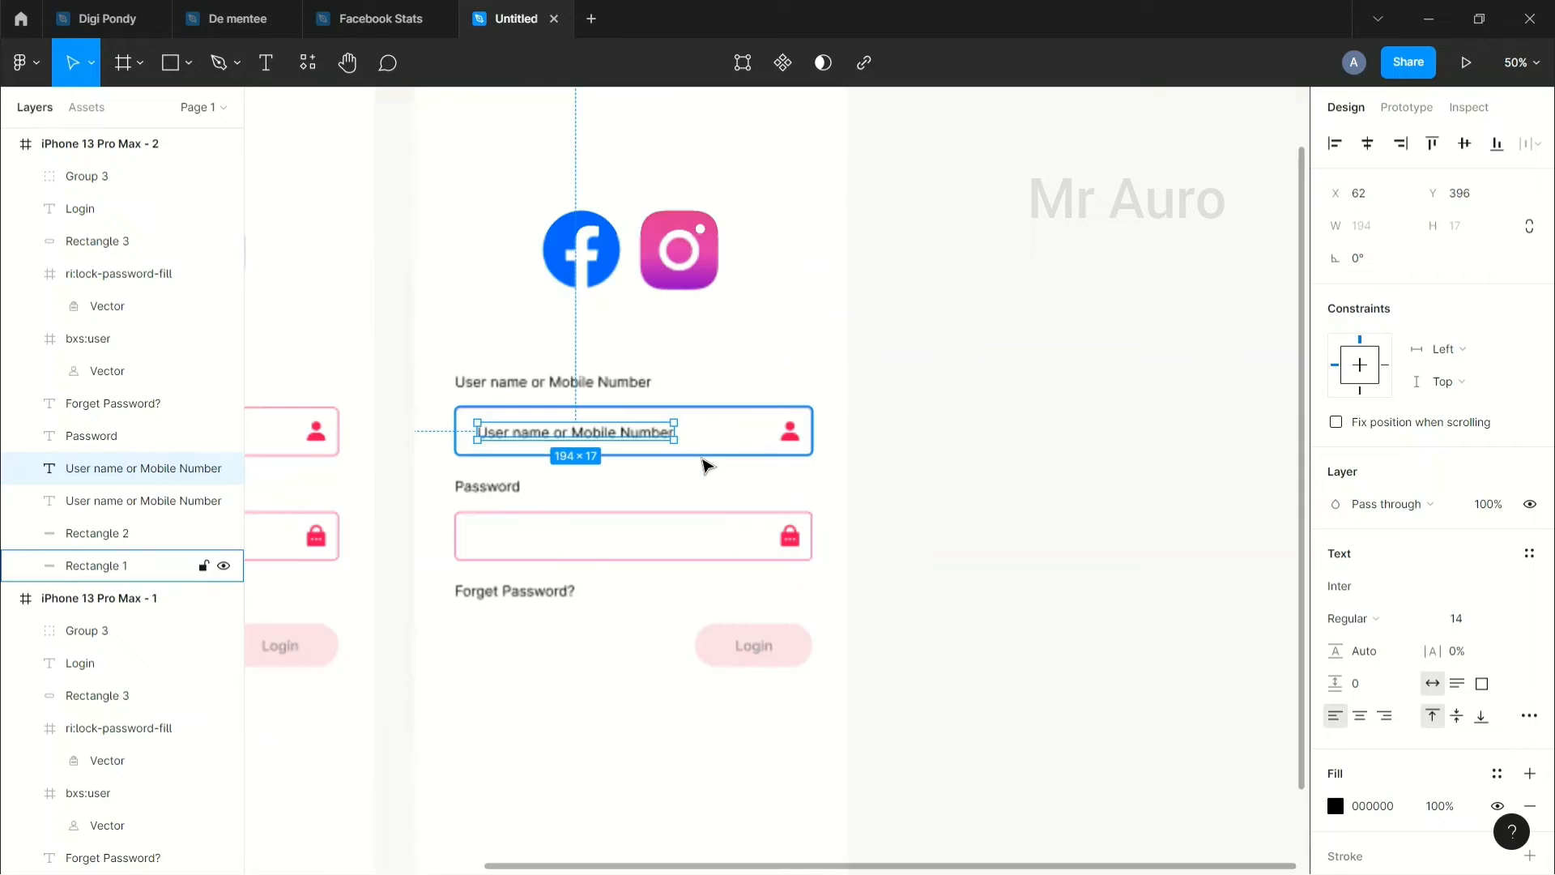
{"action": "left_click", "coordinate": [850, 489]}
{"action": "left_click_drag", "start_coordinate": [798, 491], "coordinate": [1003, 530]}
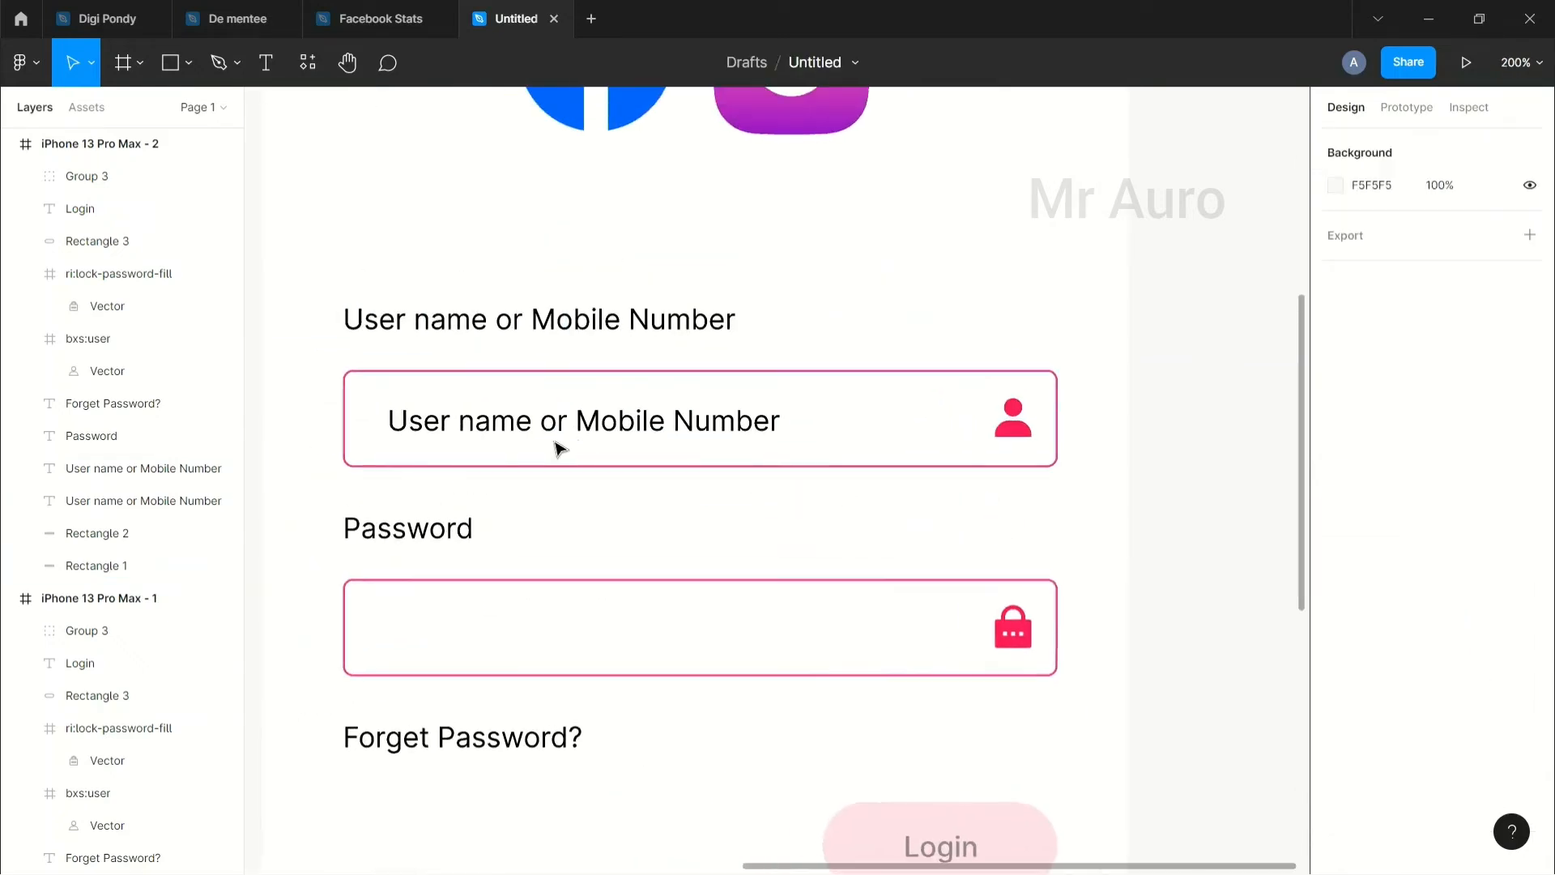
{"action": "left_click_drag", "start_coordinate": [527, 424], "coordinate": [523, 421]}
Step: Replace the copied label's text with a sample e-mail address
{"action": "double_click", "coordinate": [525, 421]}
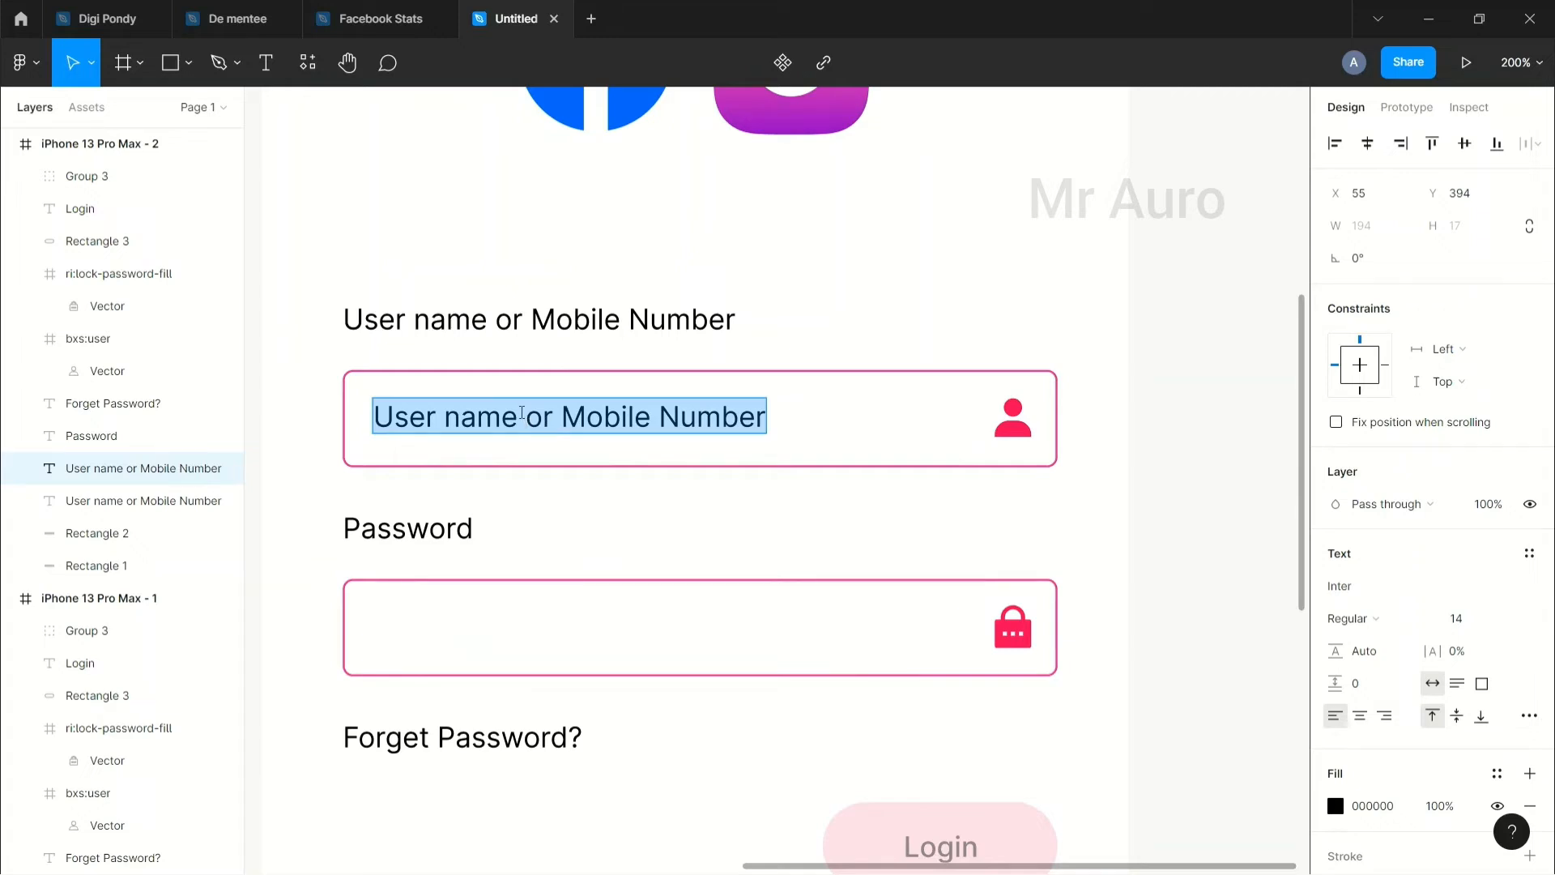
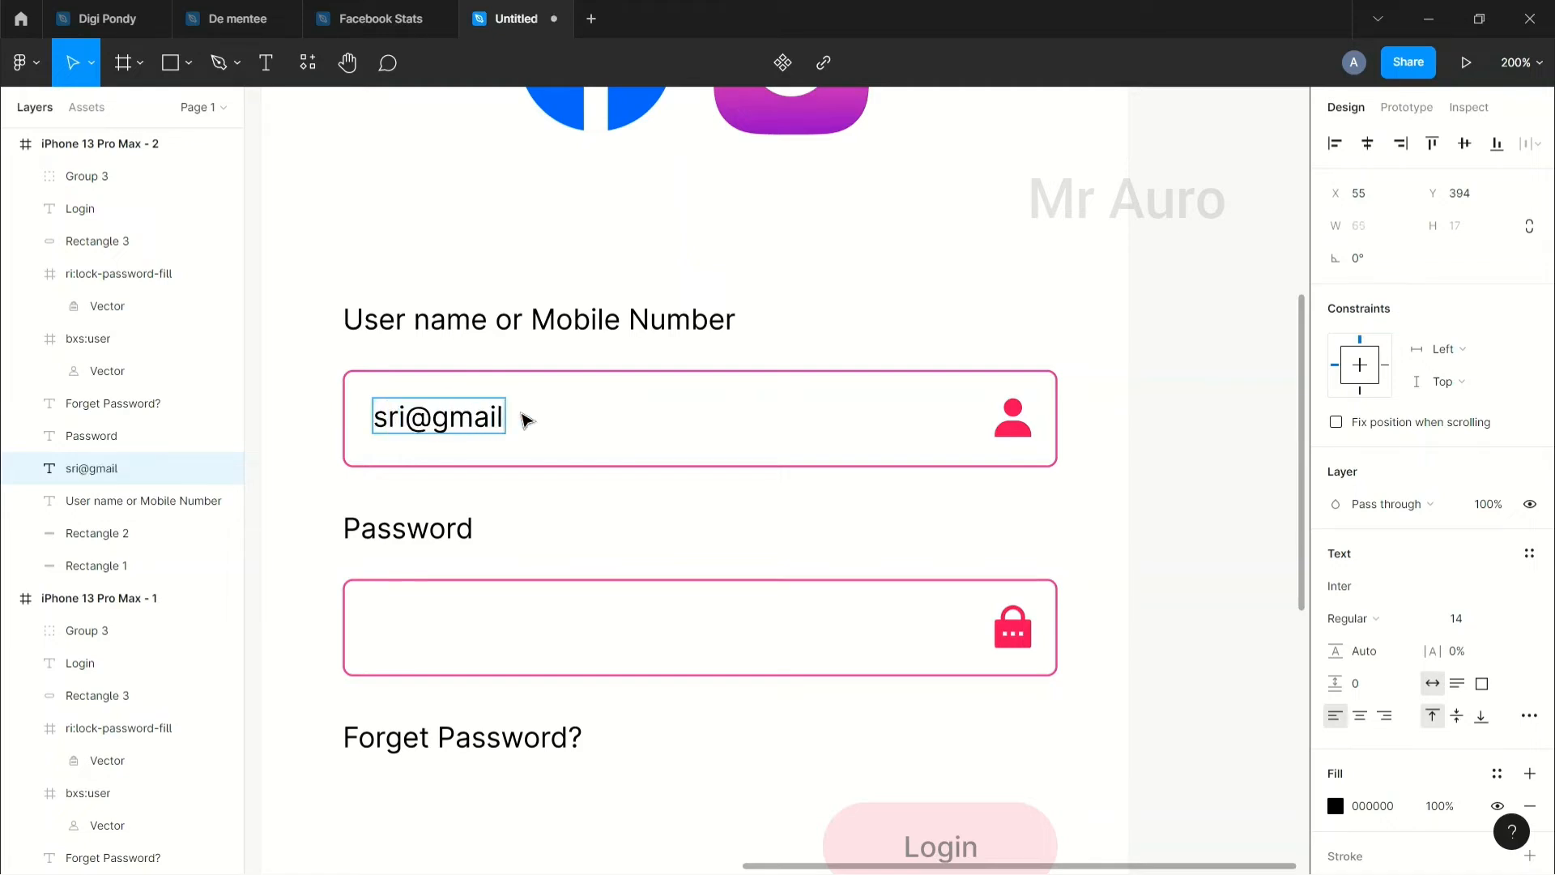
{"action": "key", "text": "Escape"}
{"action": "scroll", "coordinate": [534, 389], "scroll_direction": "up", "scroll_amount": 1}
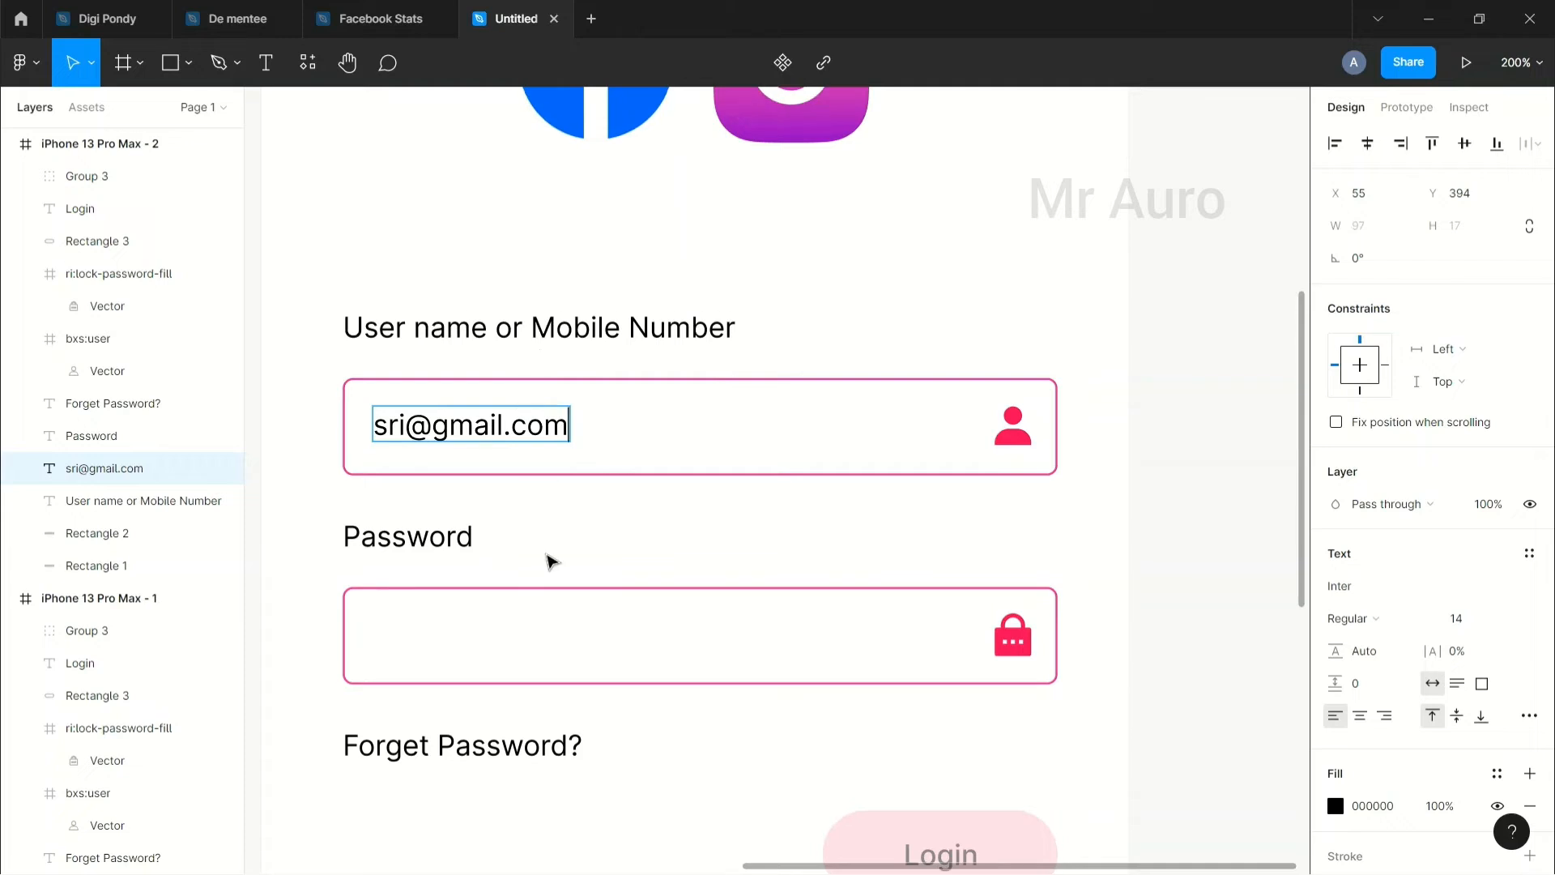
{"action": "left_click", "coordinate": [557, 573]}
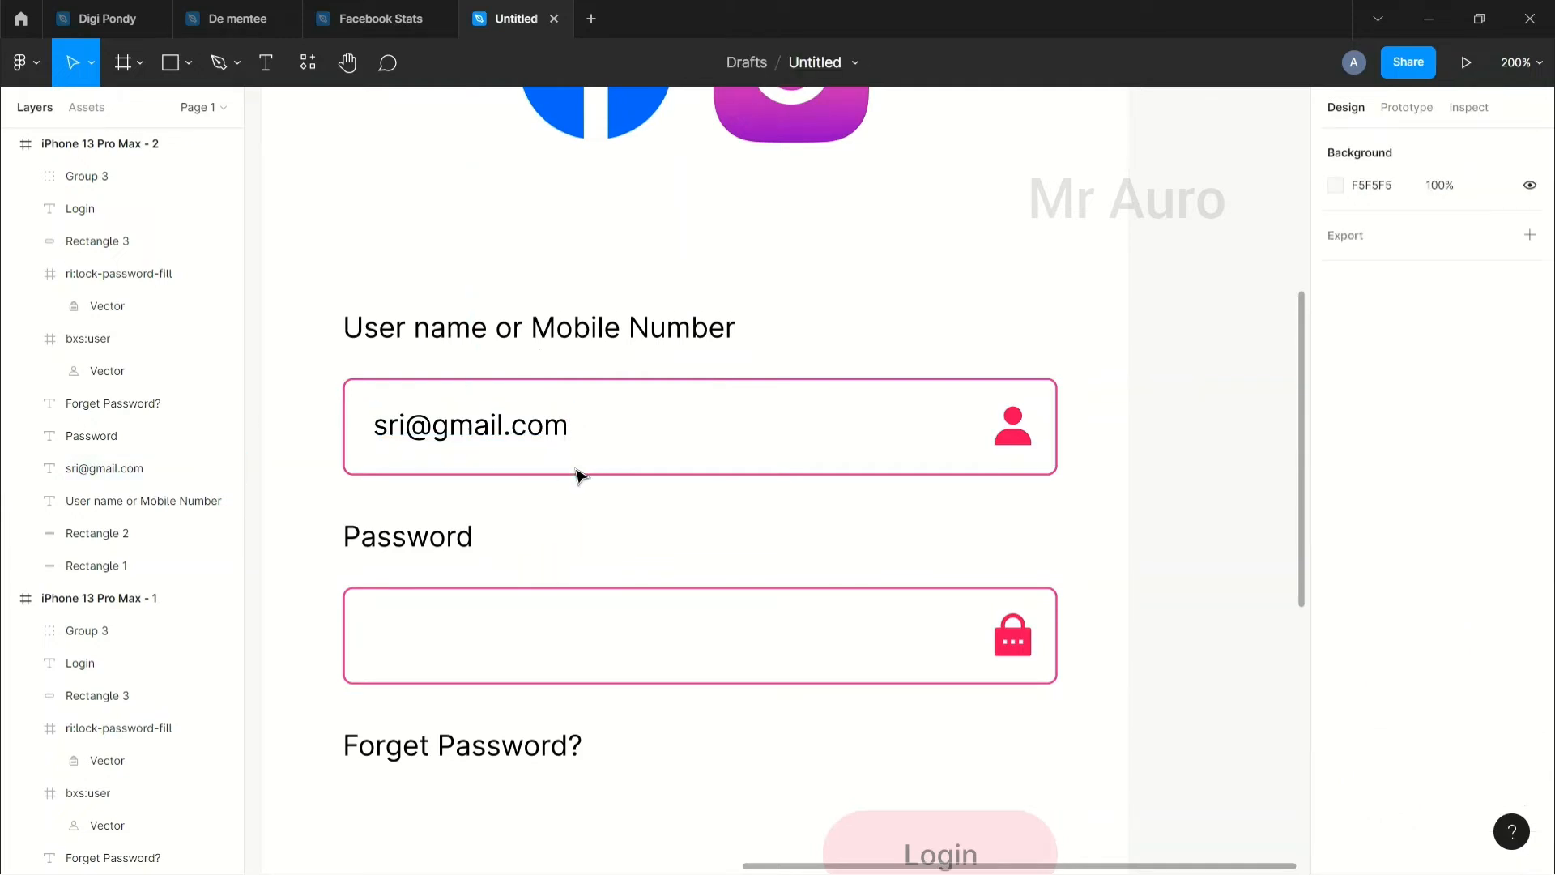
Step: Change the second frame's password box border from pink to grey
{"action": "left_click", "coordinate": [575, 589]}
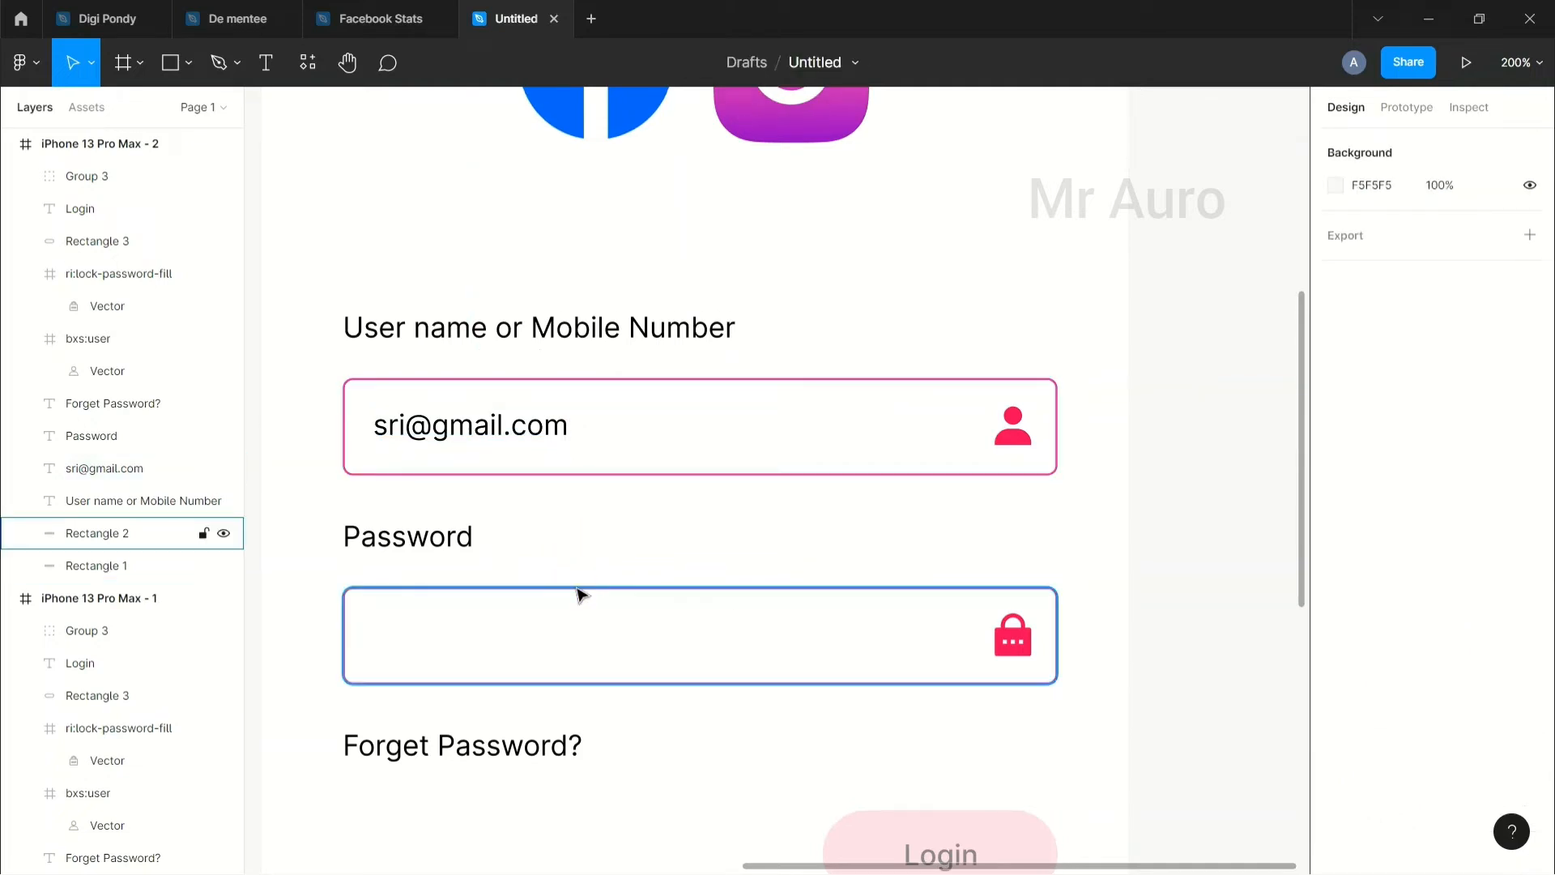
{"action": "left_click", "coordinate": [1335, 667]}
{"action": "mouse_move", "coordinate": [1139, 537]}
{"action": "left_mouse_down"}
{"action": "mouse_move", "coordinate": [1035, 424]}
{"action": "mouse_move", "coordinate": [1038, 396]}
{"action": "mouse_move", "coordinate": [1031, 417]}
{"action": "left_mouse_up"}
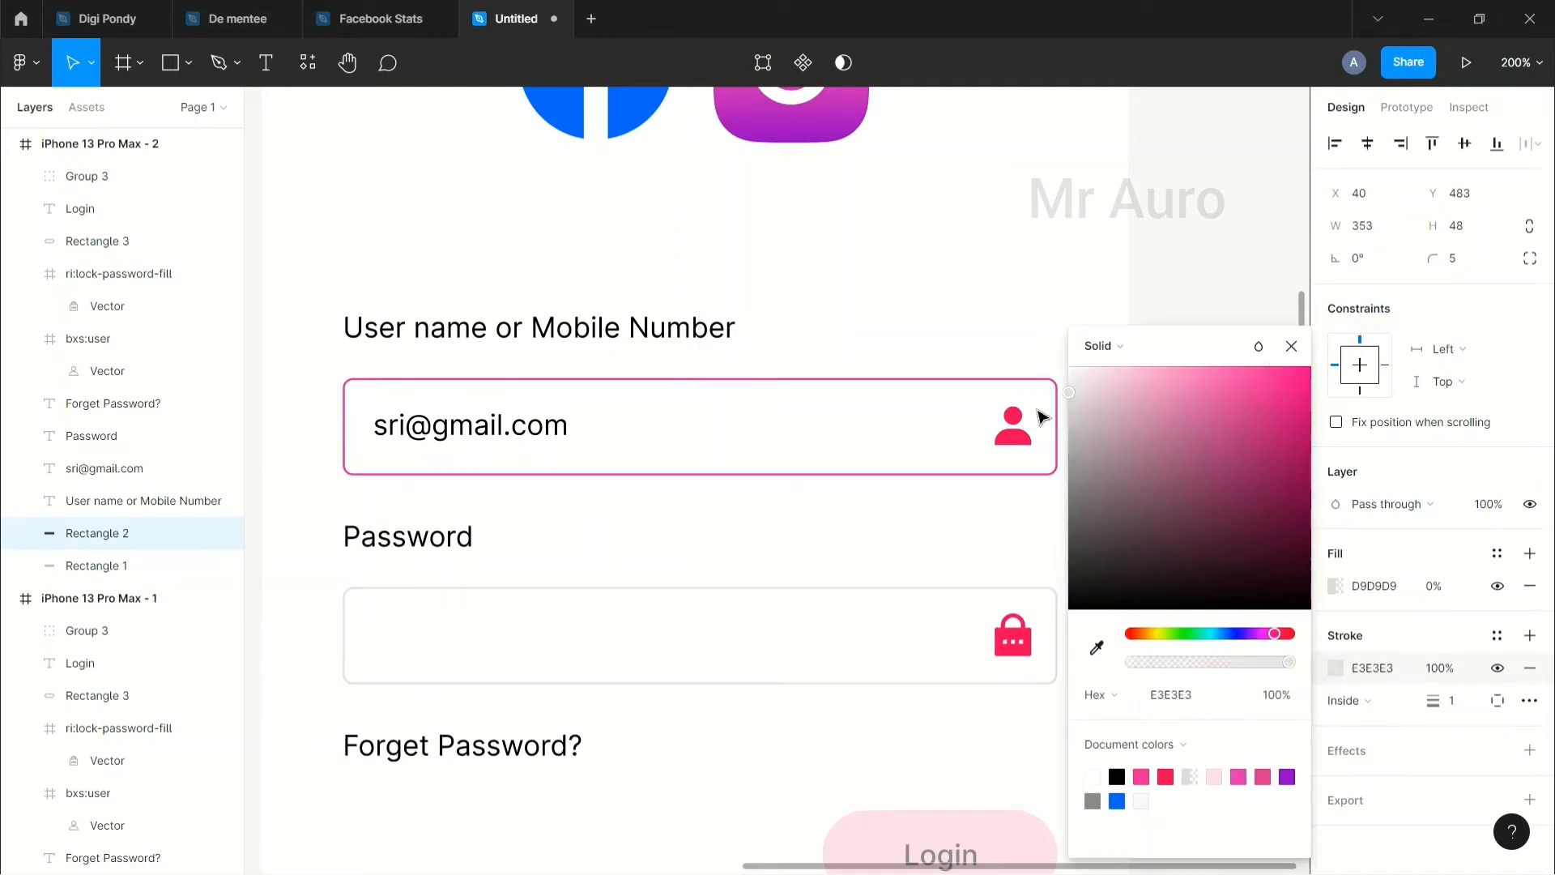
{"action": "left_click", "coordinate": [988, 536]}
{"action": "scroll", "coordinate": [926, 551], "scroll_direction": "left", "scroll_amount": 3}
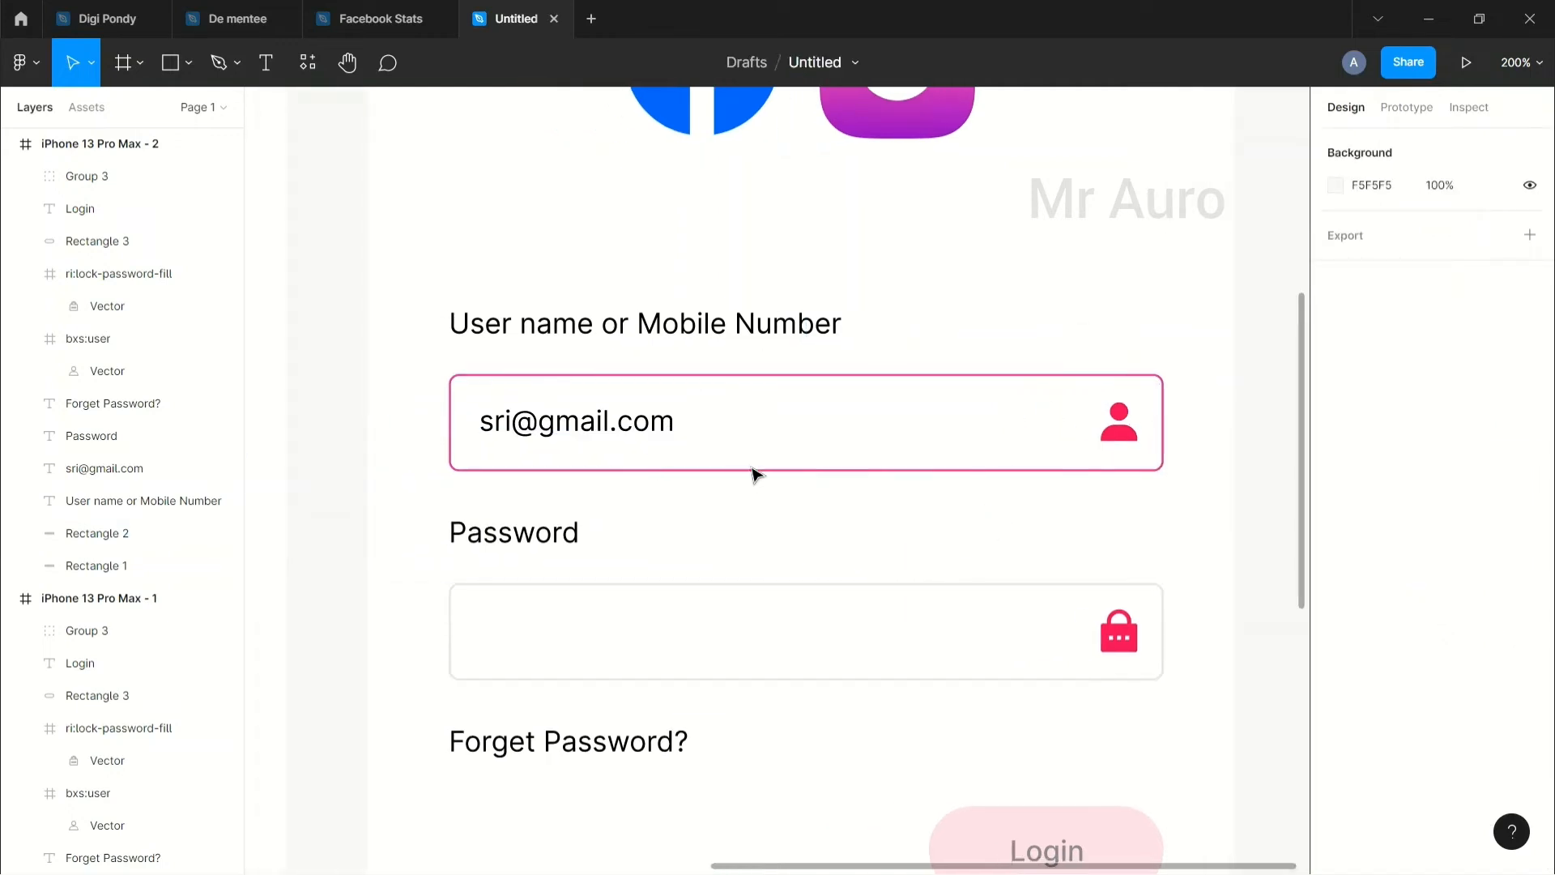
{"action": "scroll", "coordinate": [794, 499], "scroll_direction": "left", "scroll_amount": 10}
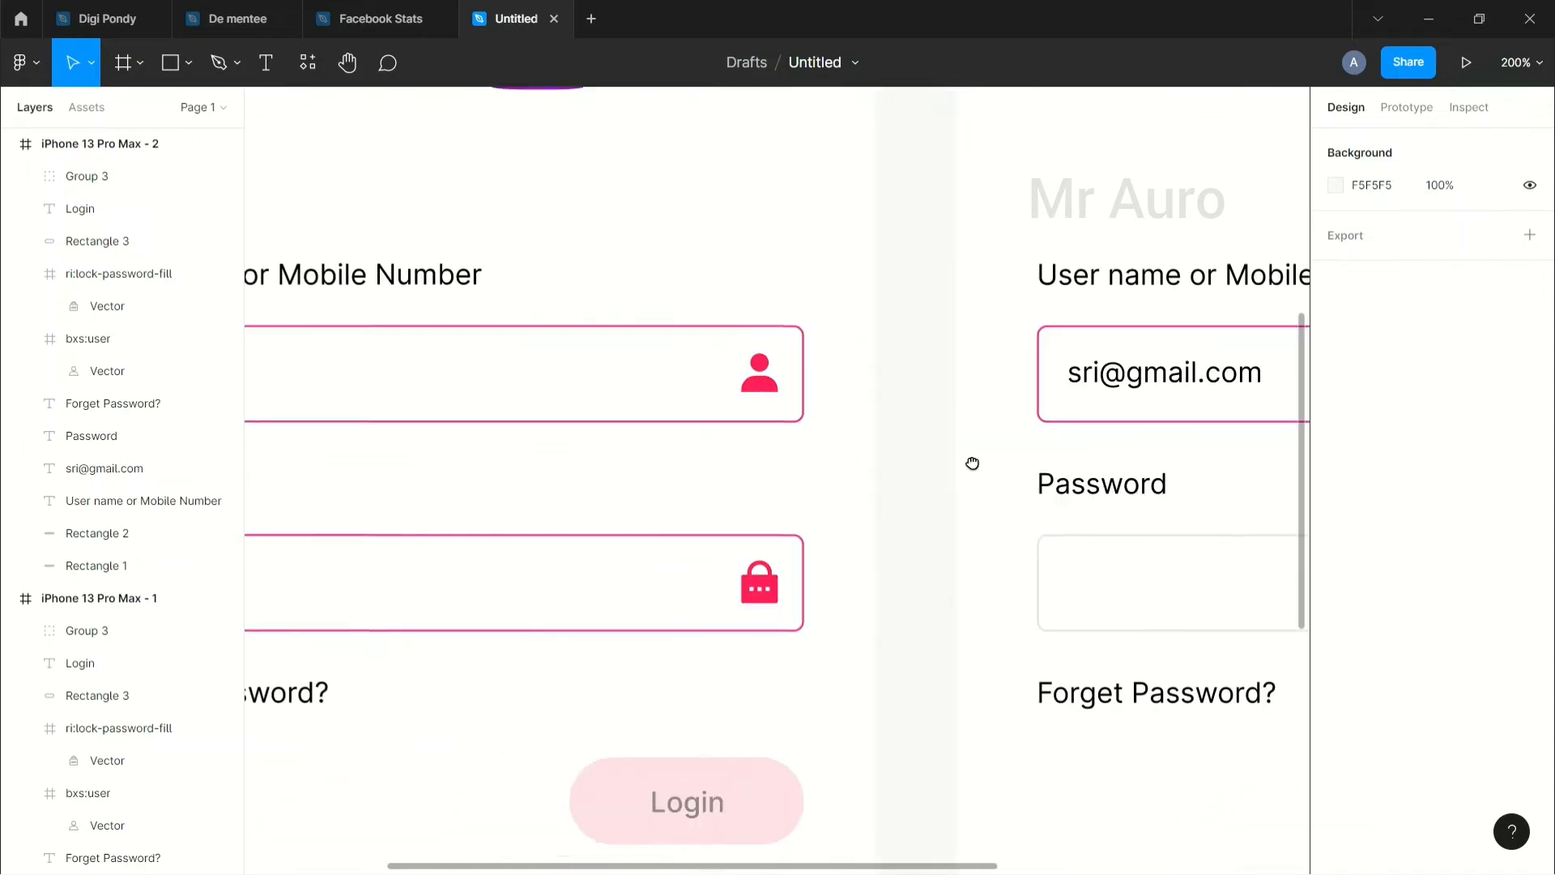
Step: Set the password box borders in both frames to E3E3E3
{"action": "left_click", "coordinate": [694, 515]}
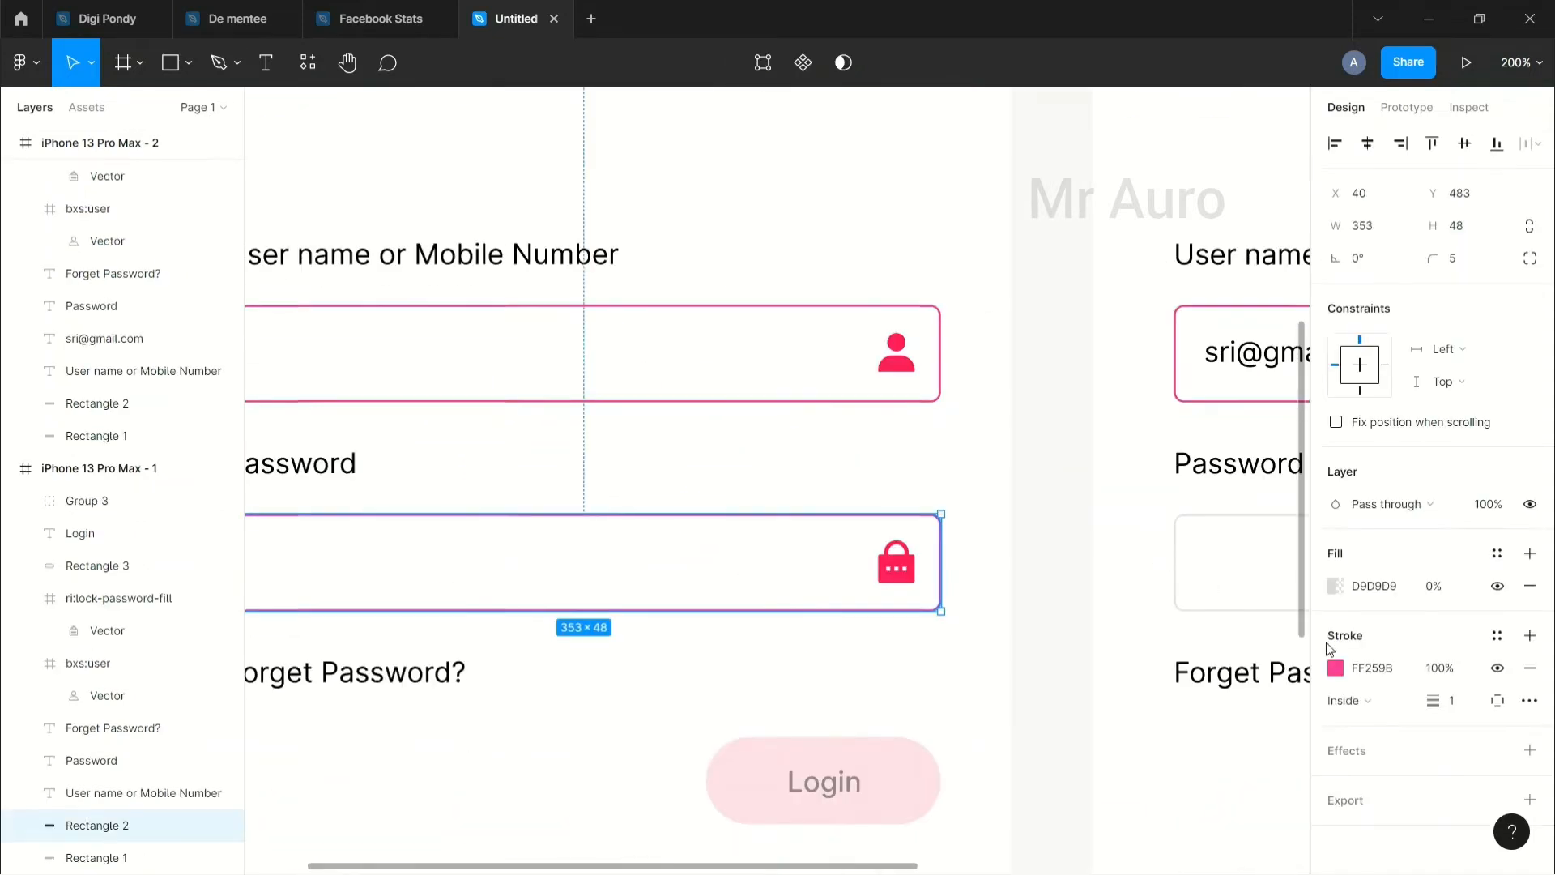
{"action": "left_click", "coordinate": [1231, 607]}
{"action": "left_click", "coordinate": [1367, 667]}
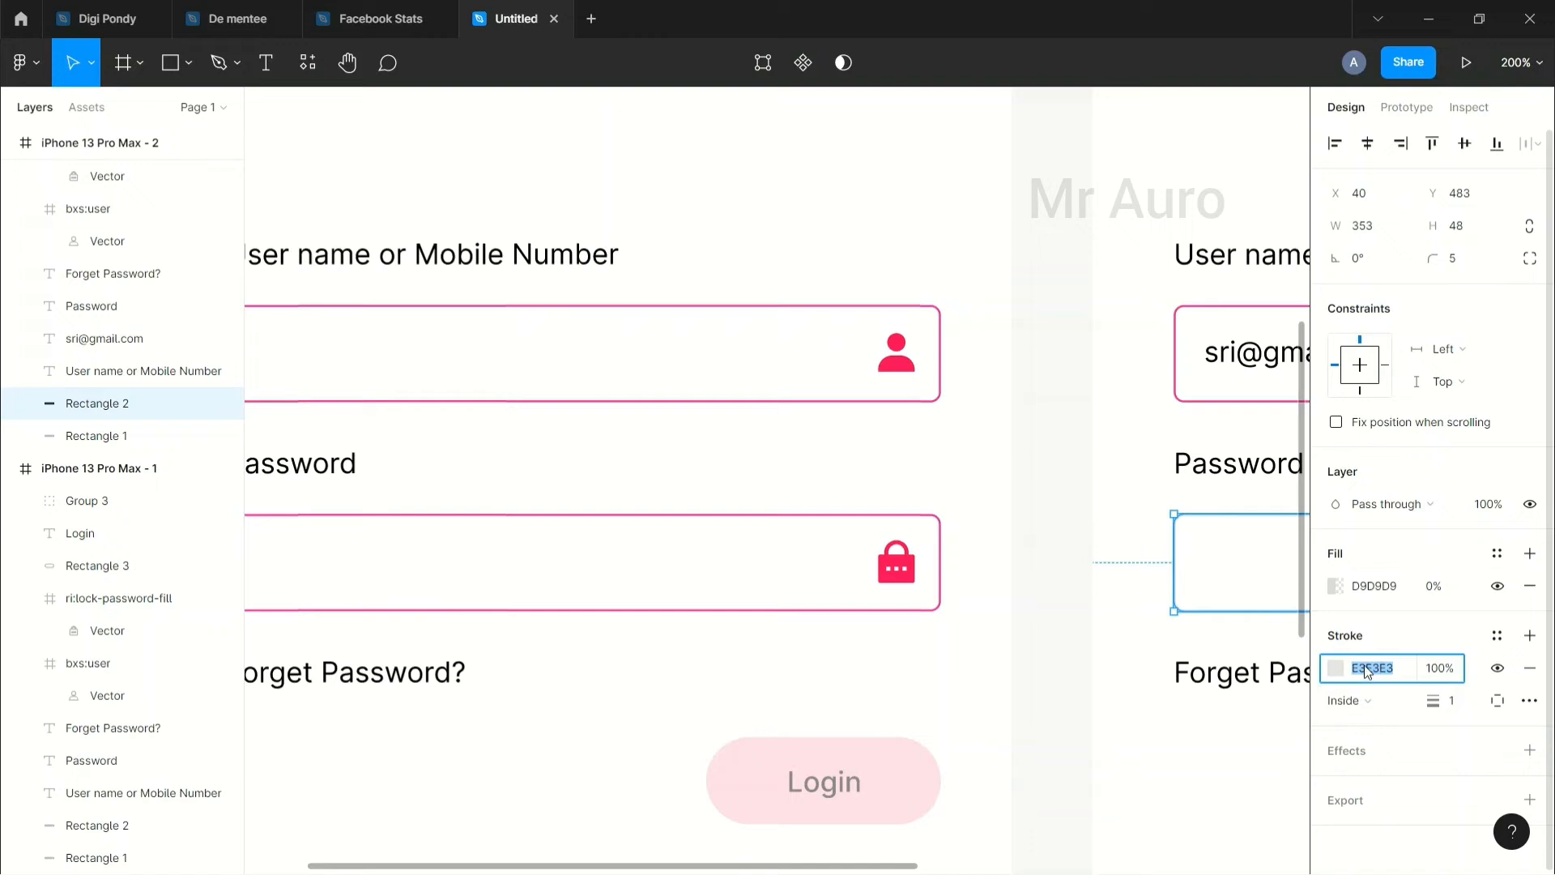
{"action": "key", "text": "BackSpace"}
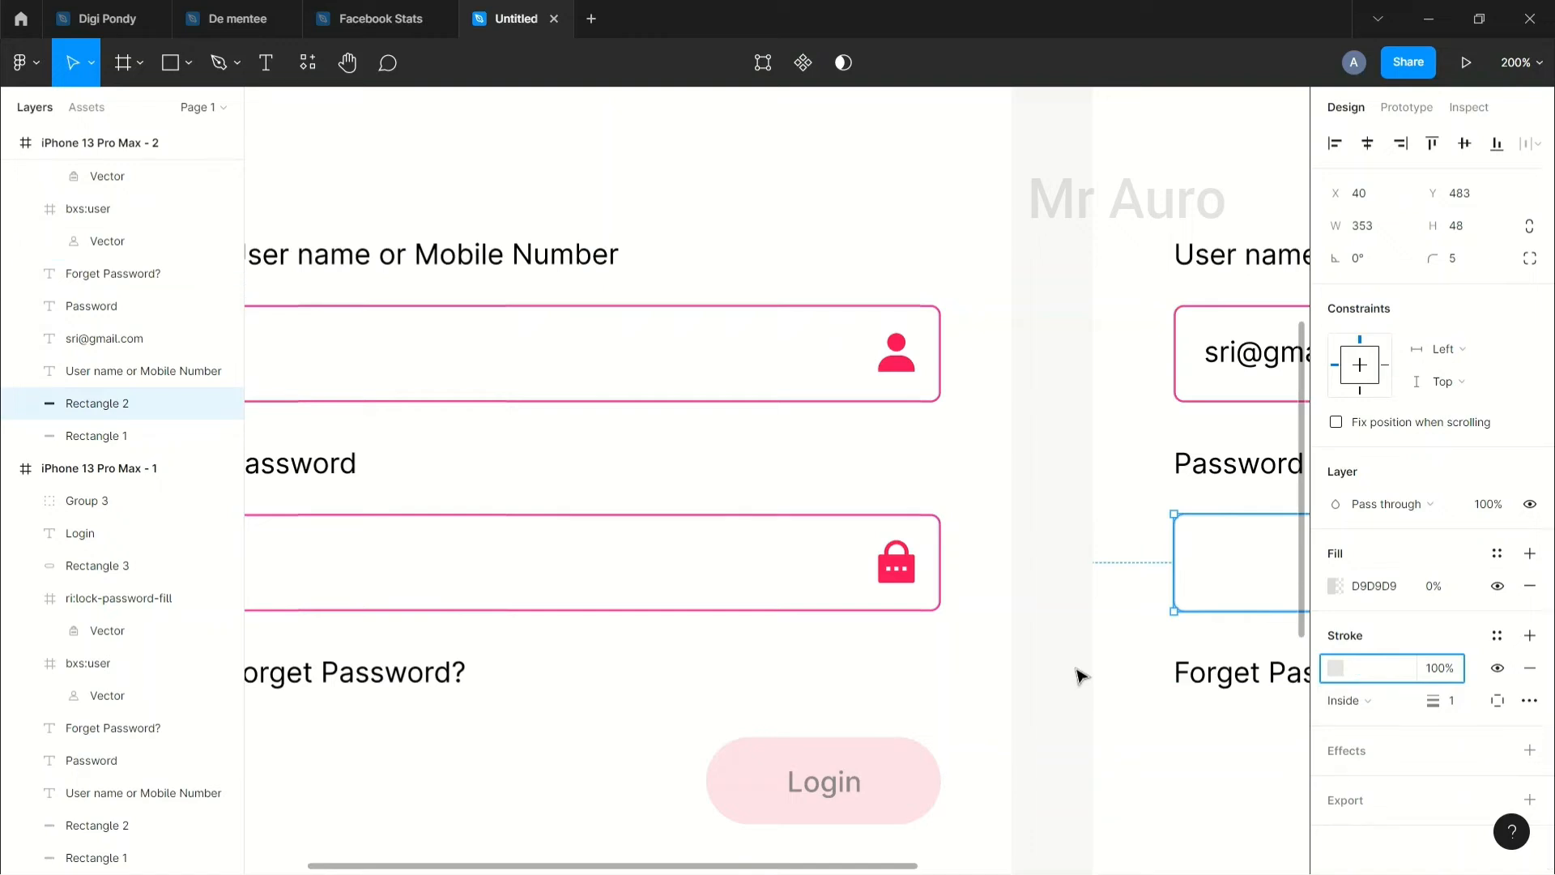
{"action": "type", "text": "E3E3E3"}
{"action": "key", "text": "Return"}
{"action": "key", "text": "ctrl+c"}
{"action": "left_click", "coordinate": [921, 609]}
{"action": "left_click", "coordinate": [1377, 669]}
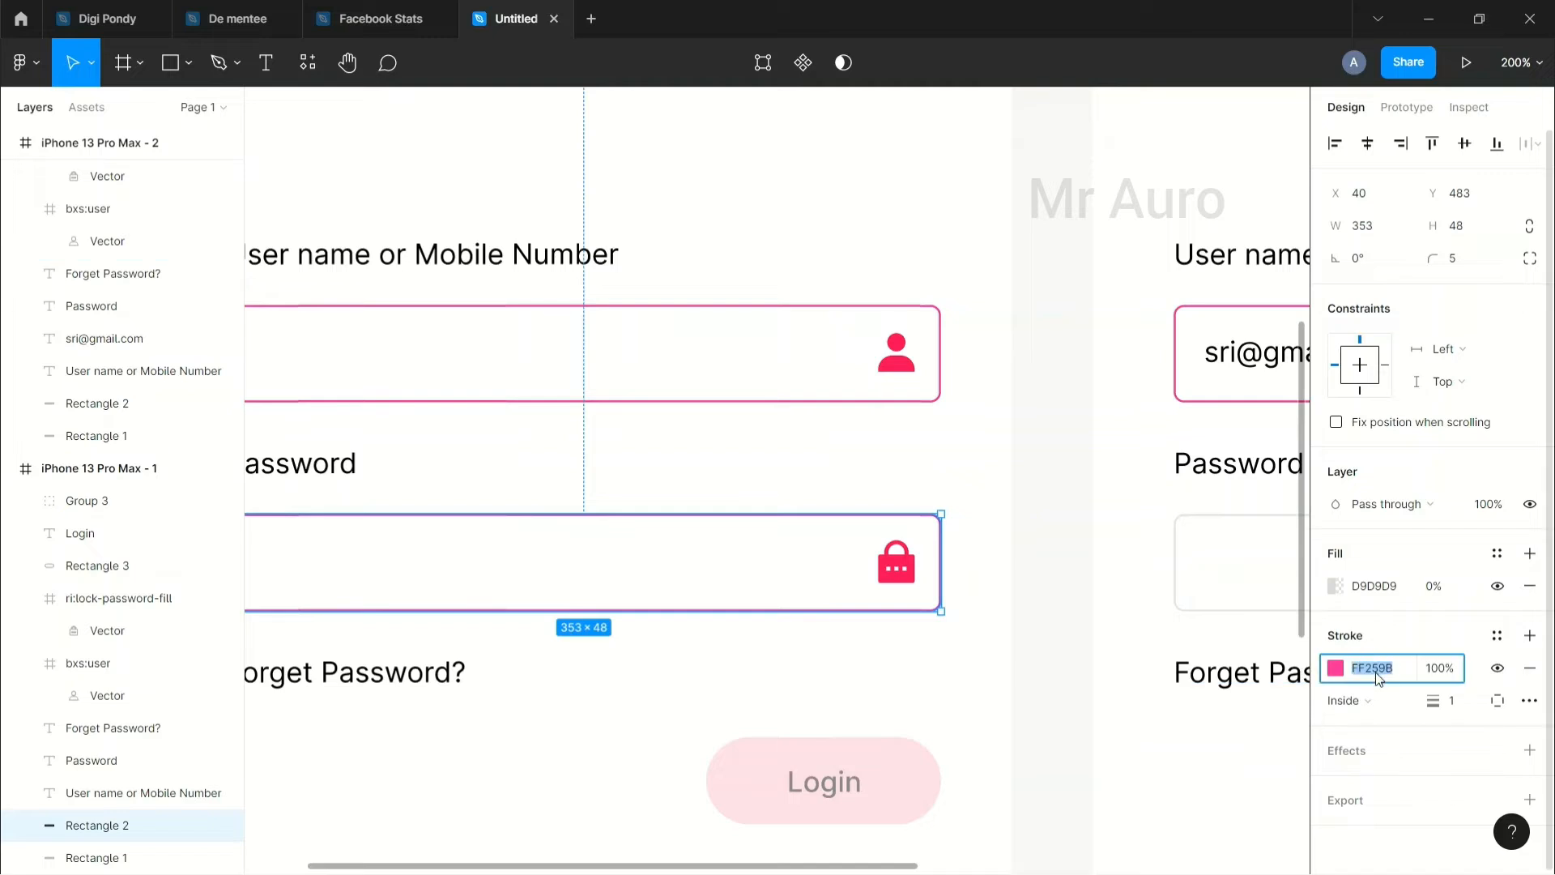
{"action": "key", "text": "ctrl+v"}
{"action": "left_click", "coordinate": [1004, 672]}
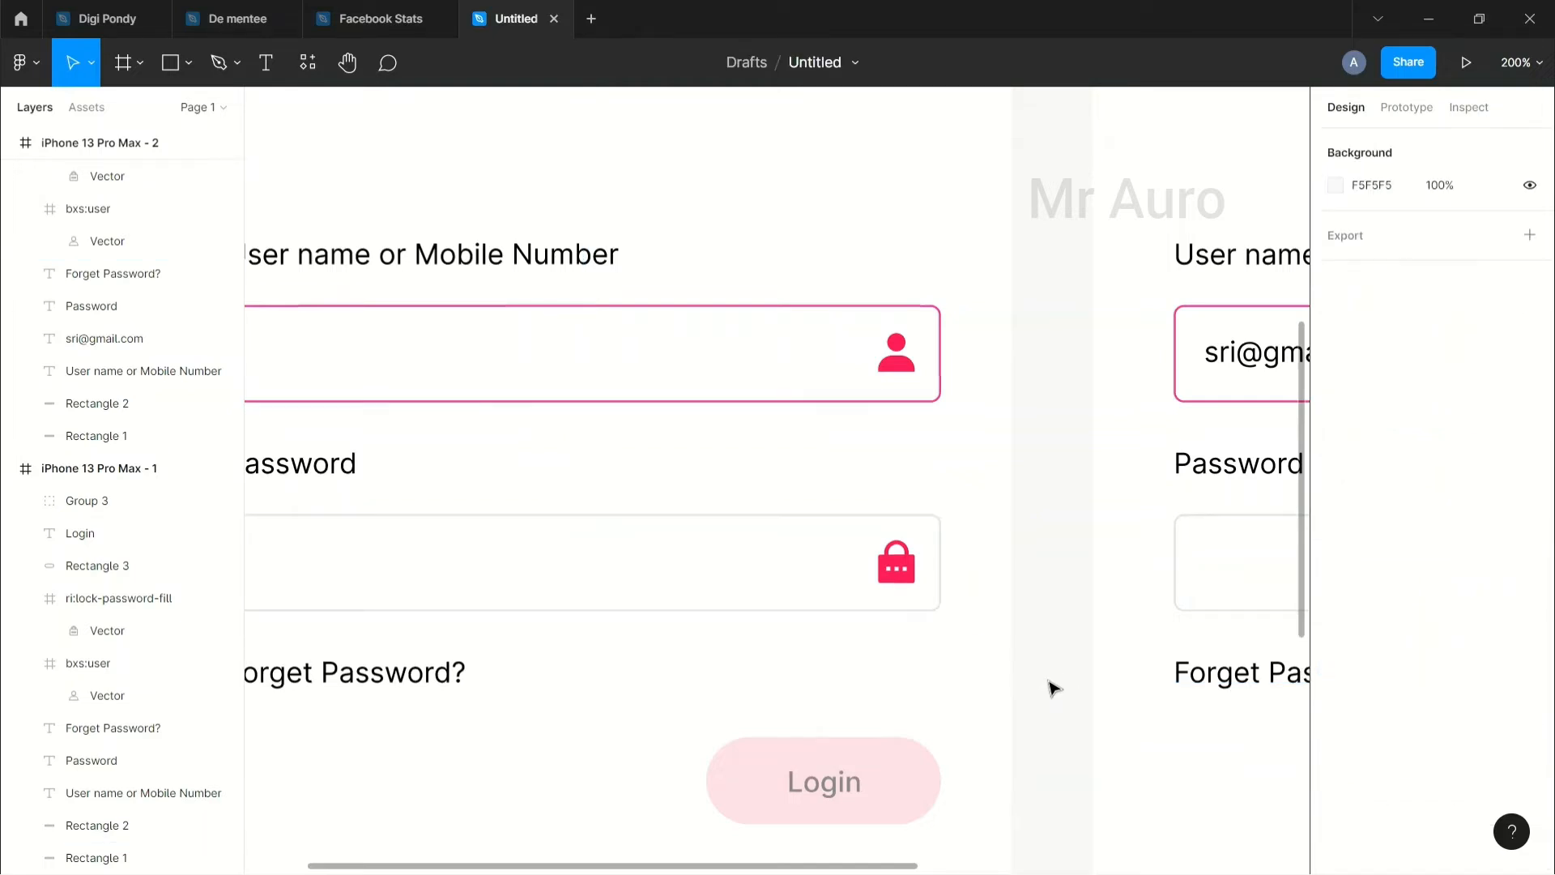
{"action": "scroll", "coordinate": [1051, 687], "scroll_direction": "up", "scroll_amount": 3}
{"action": "scroll", "coordinate": [930, 590], "scroll_direction": "down", "scroll_amount": 5}
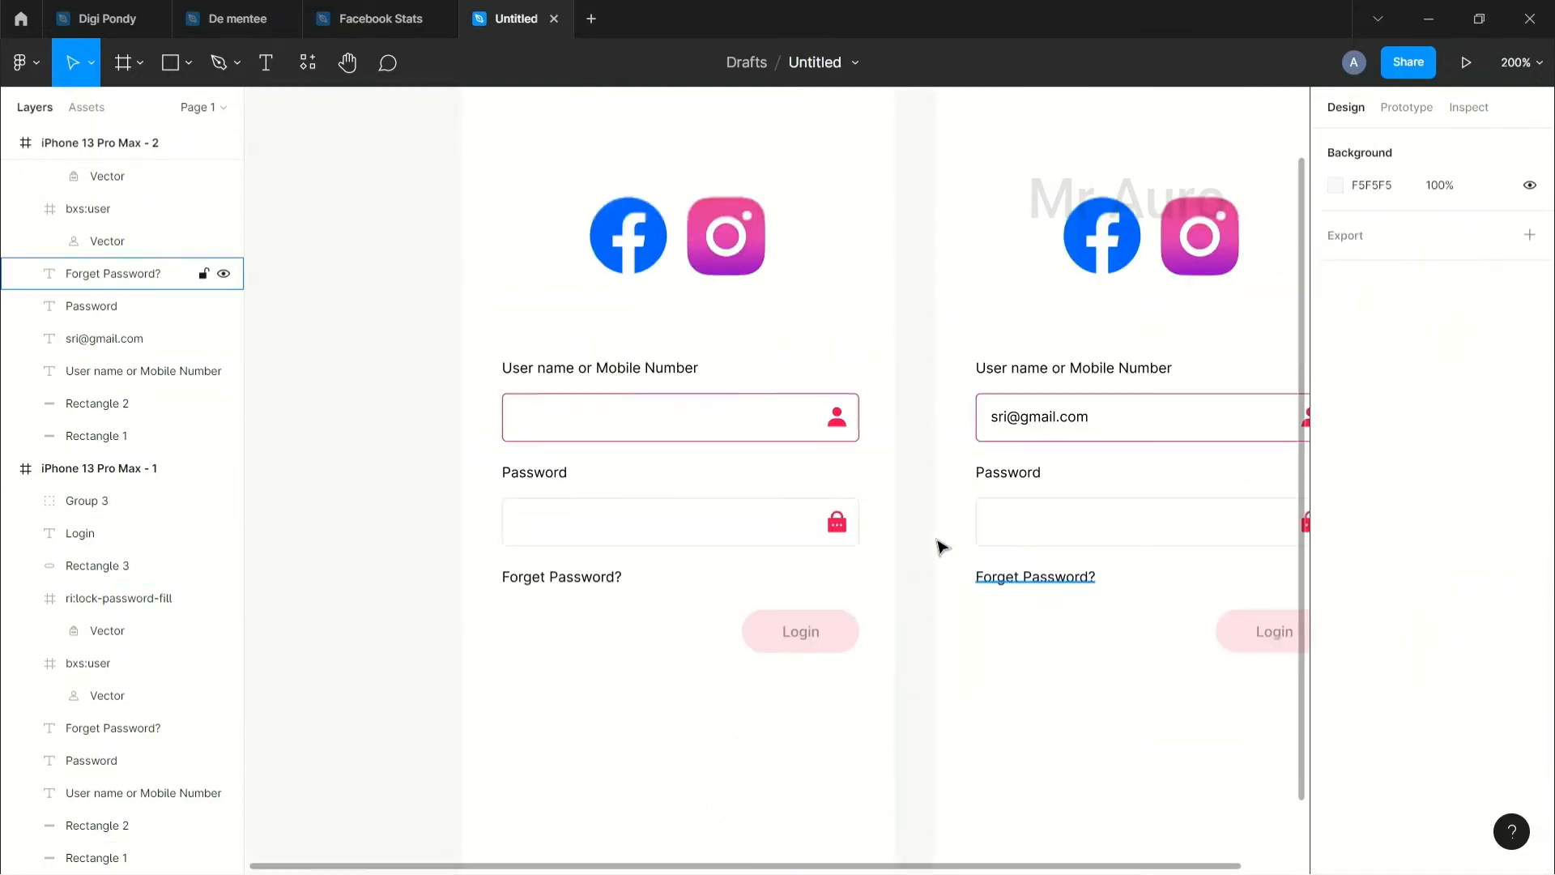
Step: Give the left frame's username field box an E3E3E3 border
{"action": "left_click", "coordinate": [796, 442]}
{"action": "left_click", "coordinate": [1381, 667]}
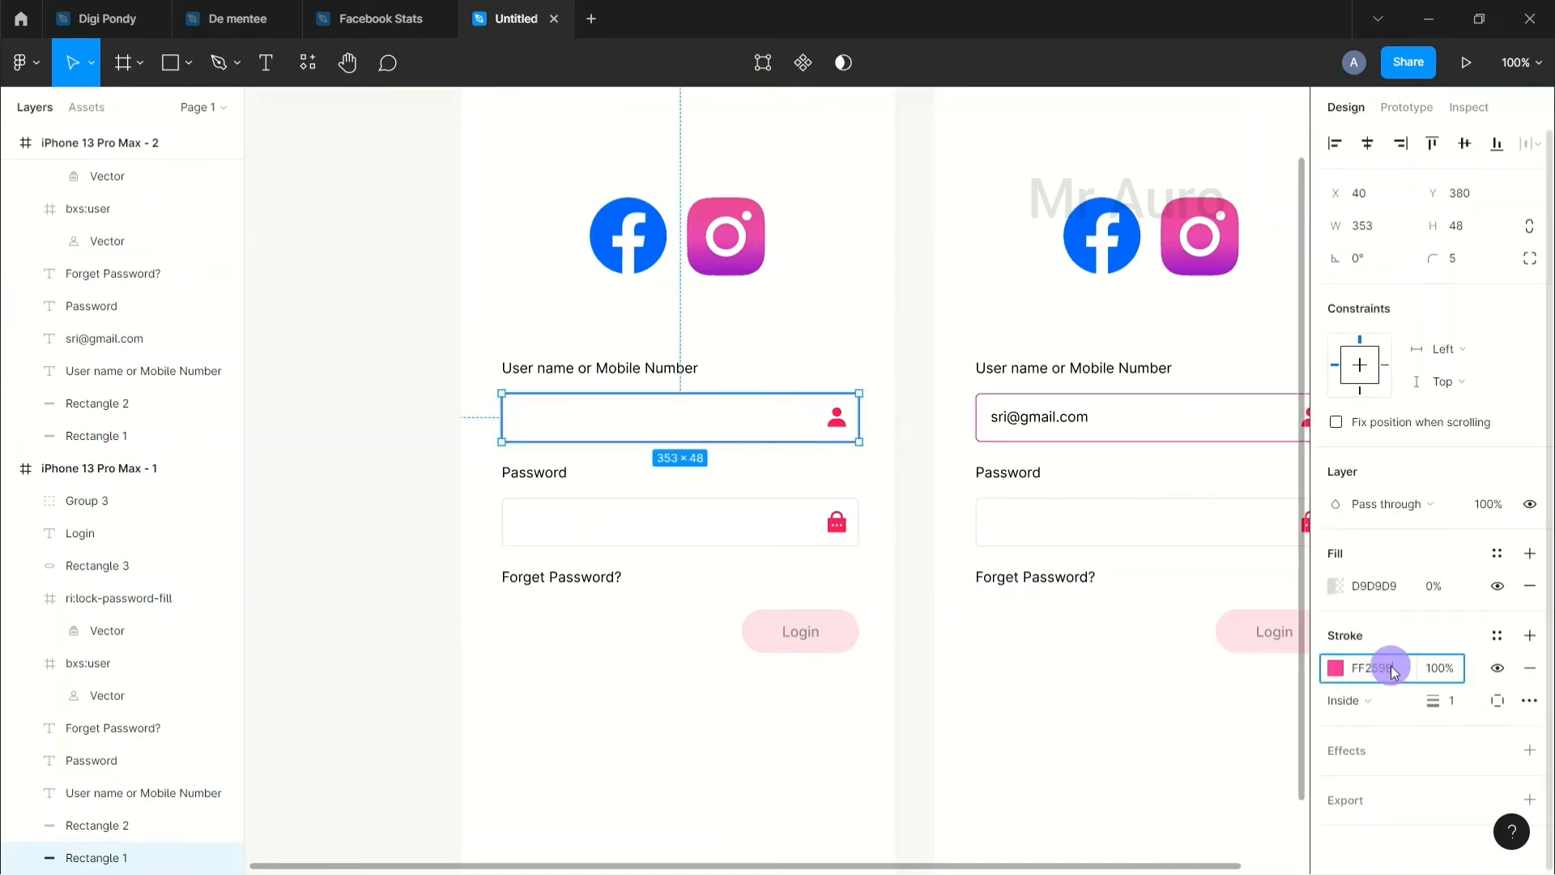
{"action": "key", "text": "ctrl+v"}
{"action": "left_click", "coordinate": [886, 537]}
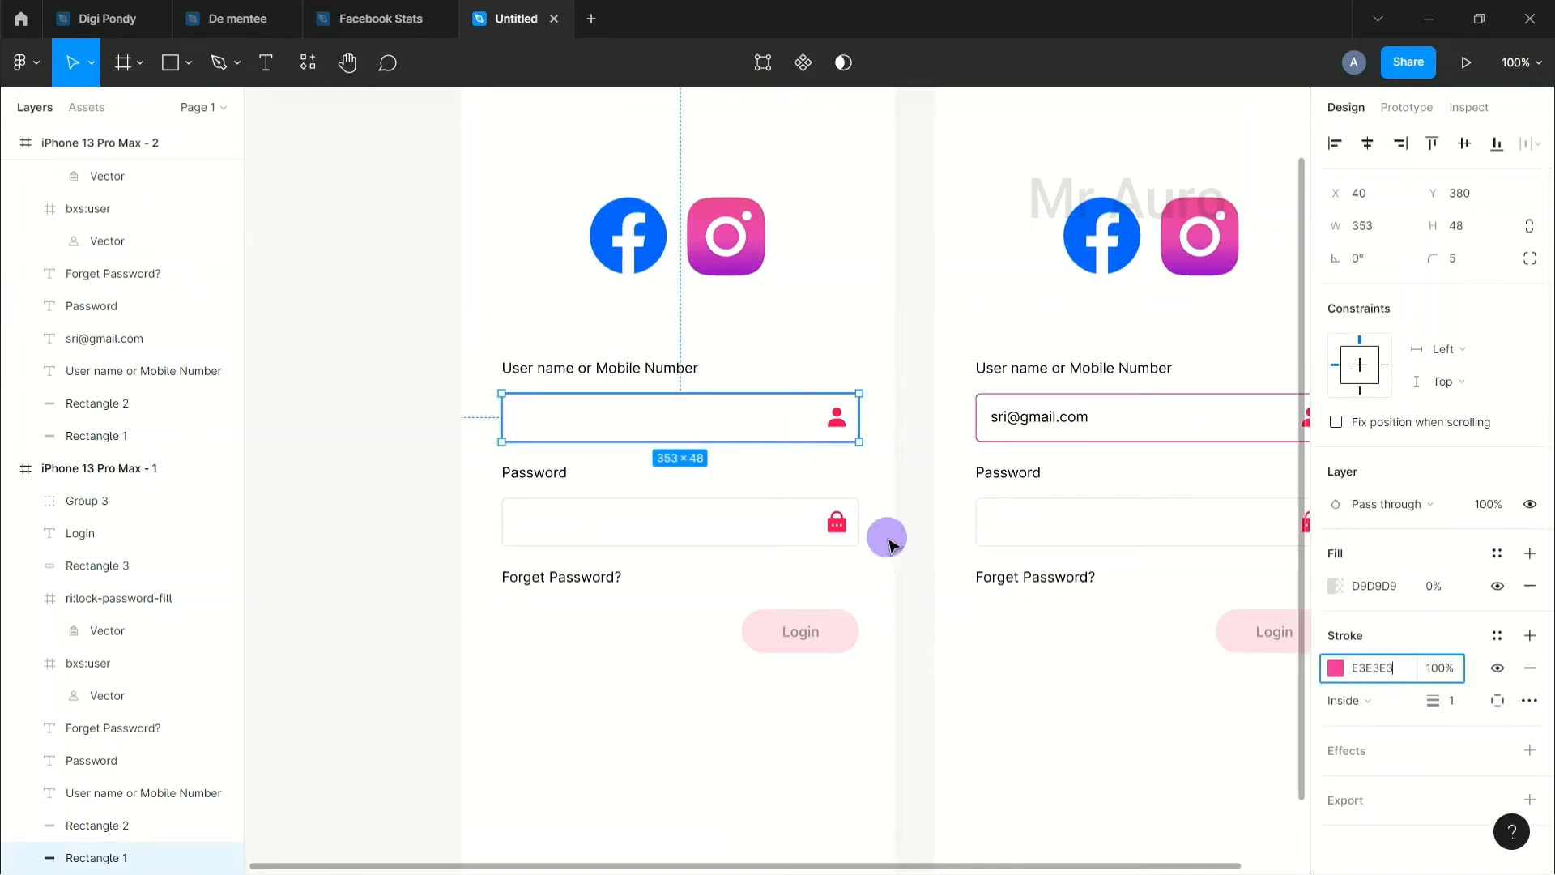
Step: Draw a short vertical caret line inside the left username field
{"action": "left_click", "coordinate": [189, 63]}
{"action": "left_click", "coordinate": [154, 142]}
{"action": "left_click_drag", "start_coordinate": [519, 402], "coordinate": [521, 423]}
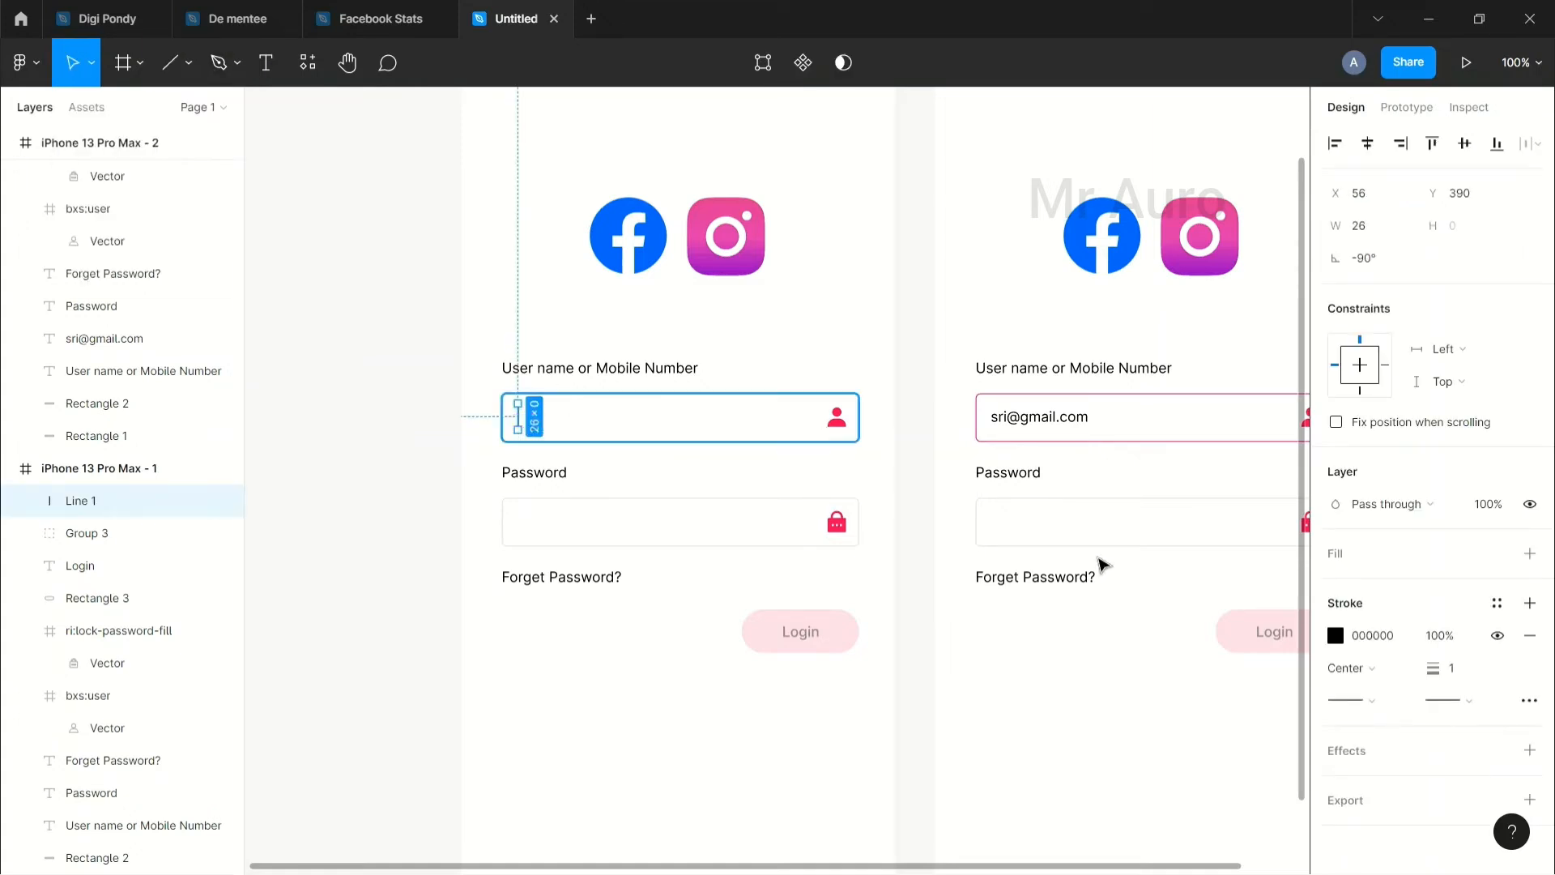
{"action": "left_click", "coordinate": [410, 537]}
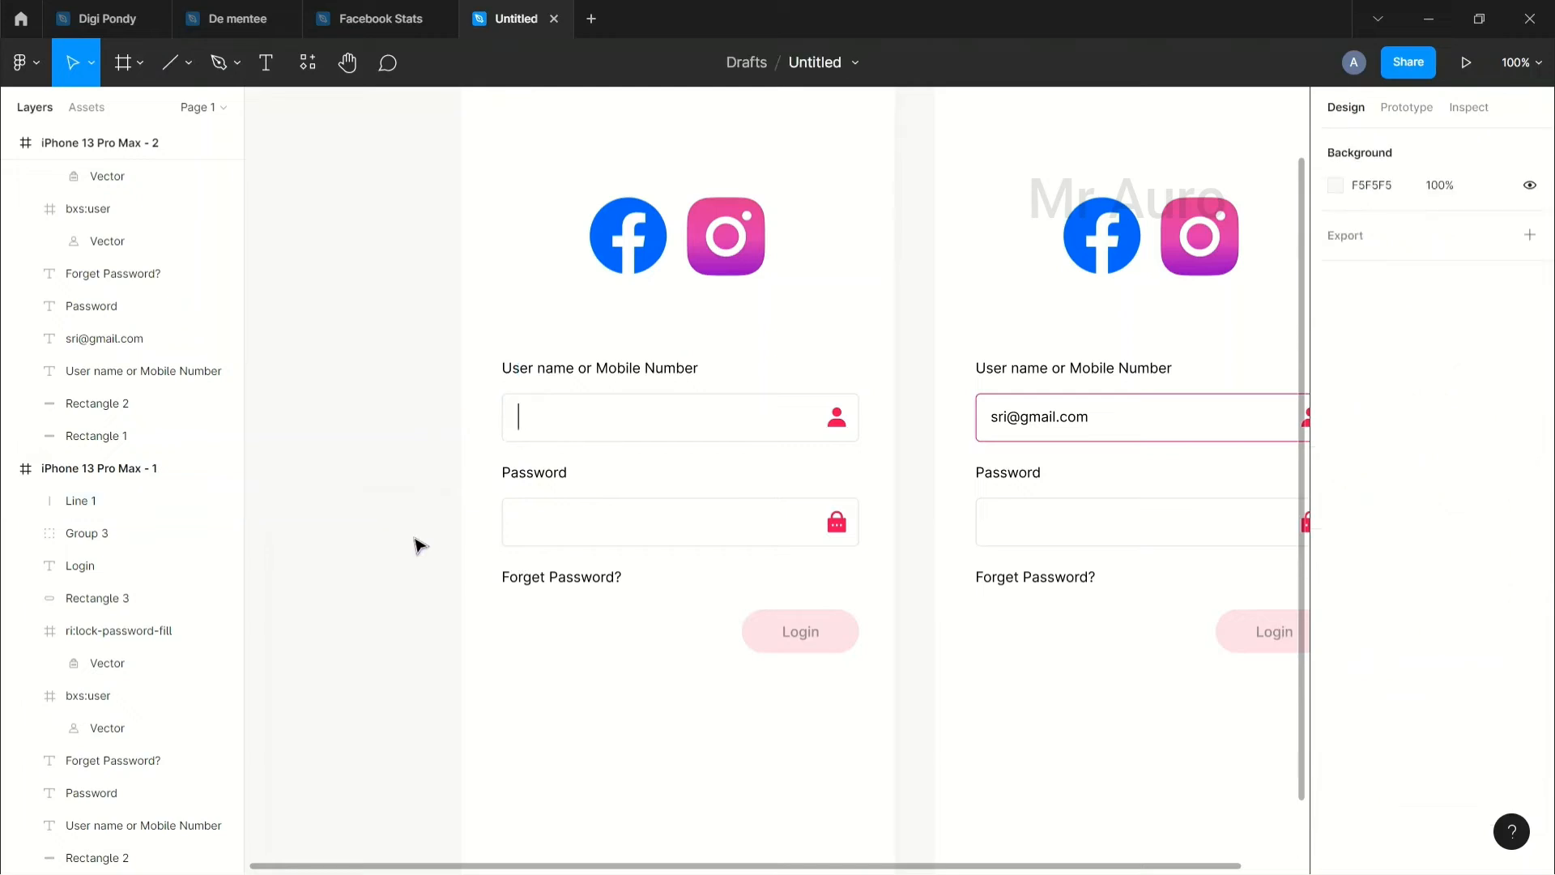
Step: Copy the right frame's pink username border colour onto the left username field
{"action": "left_click", "coordinate": [595, 433]}
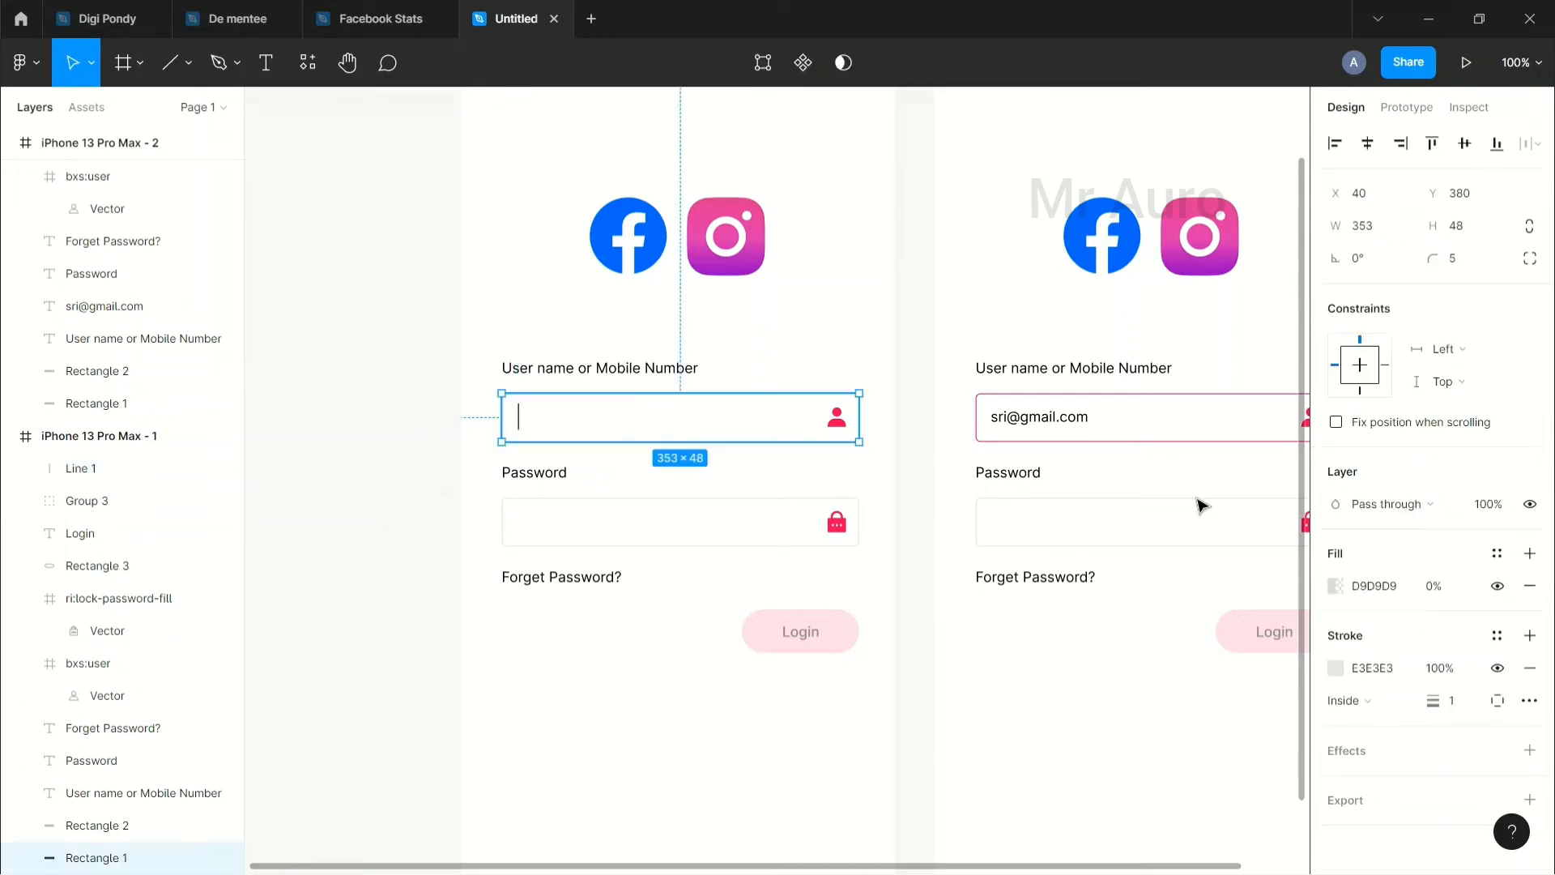
{"action": "left_click", "coordinate": [1135, 437]}
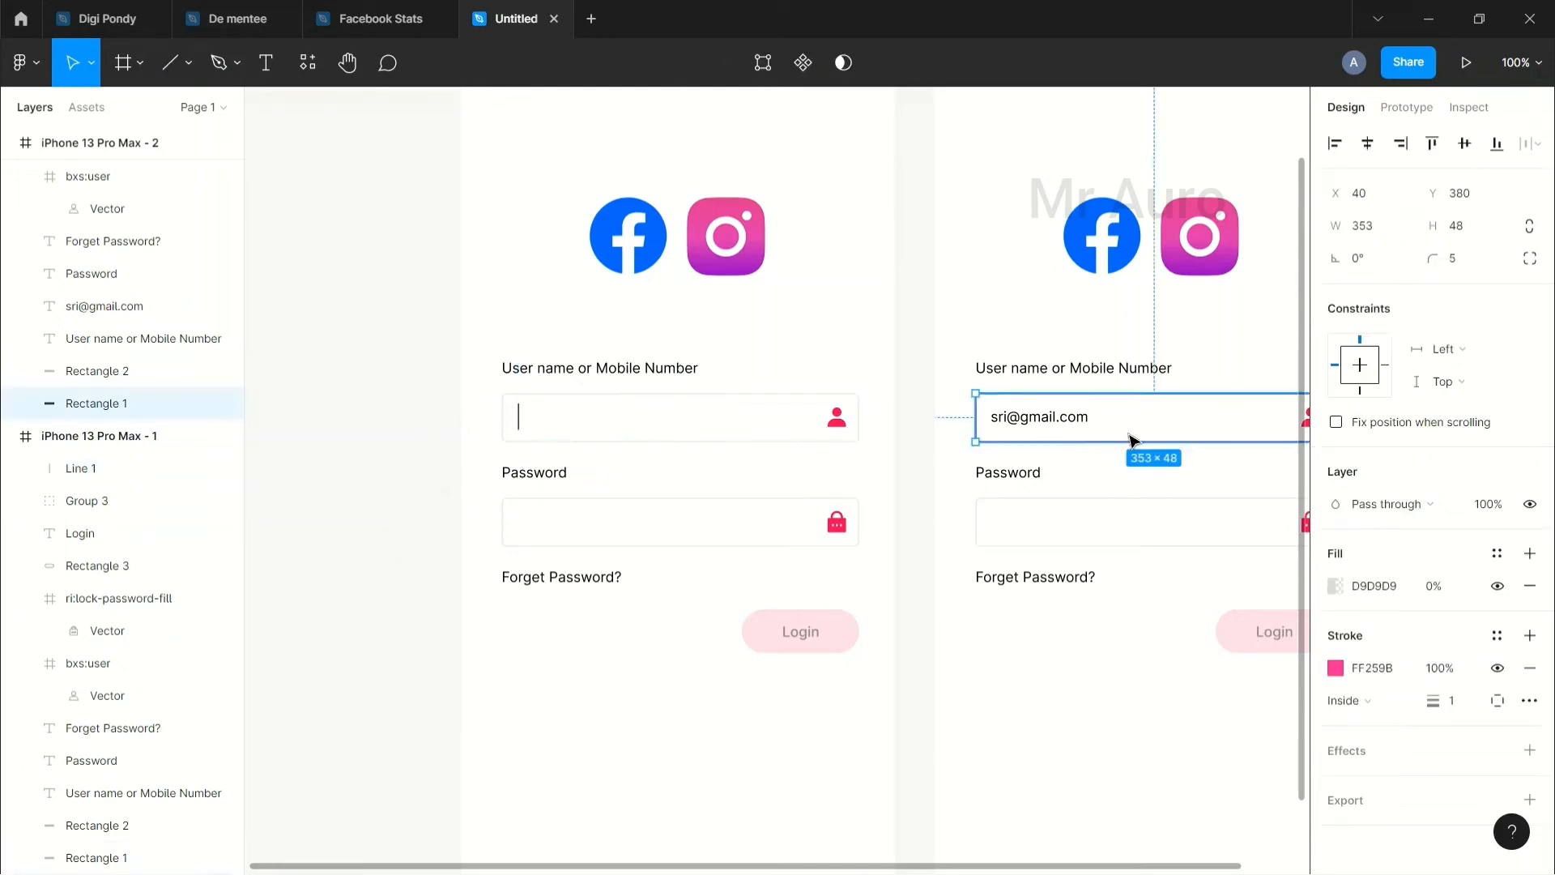
{"action": "left_click", "coordinate": [1369, 665]}
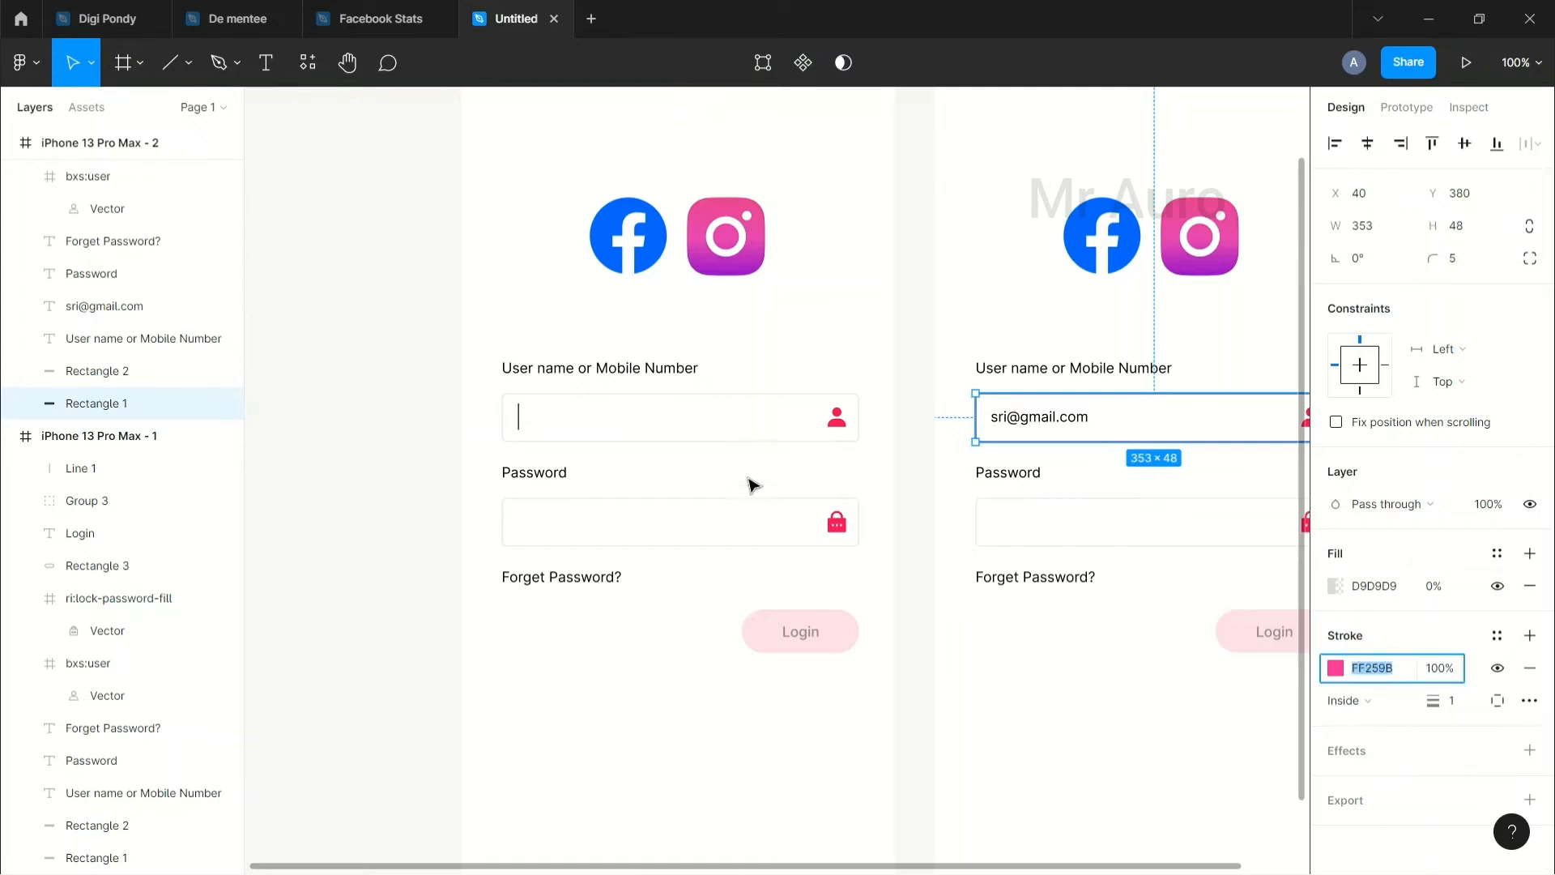
{"action": "left_click", "coordinate": [749, 438]}
{"action": "left_click", "coordinate": [1390, 677]}
{"action": "type", "text": "FF3366"}
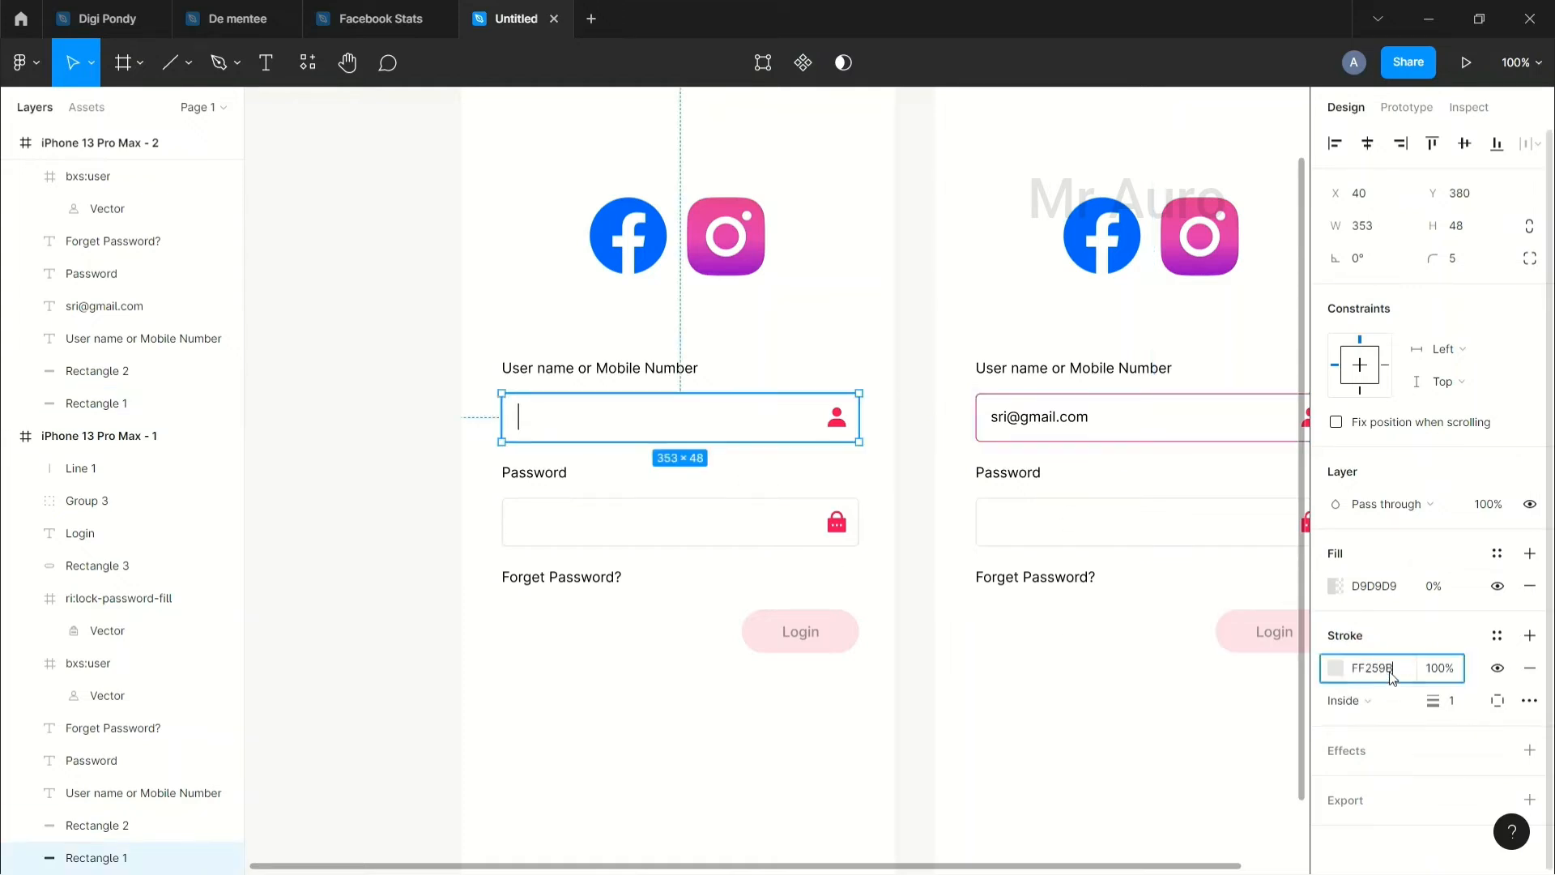
{"action": "left_click", "coordinate": [1011, 677]}
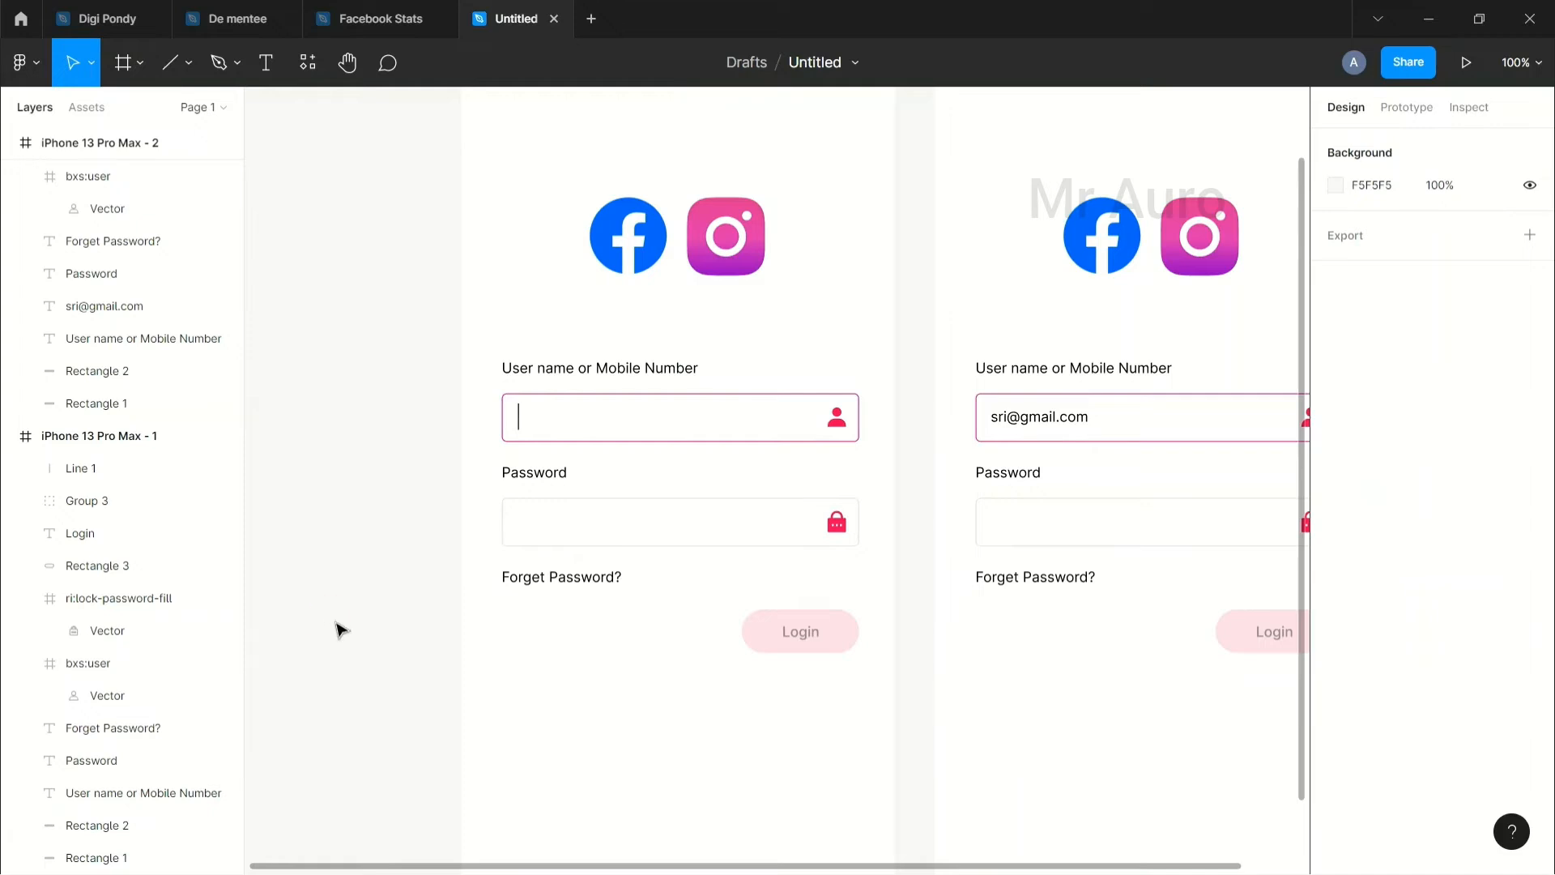
Step: Check the caret line and zoom out to show both iPhone frames whole
{"action": "left_click_drag", "start_coordinate": [970, 630], "coordinate": [791, 618]}
{"action": "left_click_drag", "start_coordinate": [944, 630], "coordinate": [881, 629]}
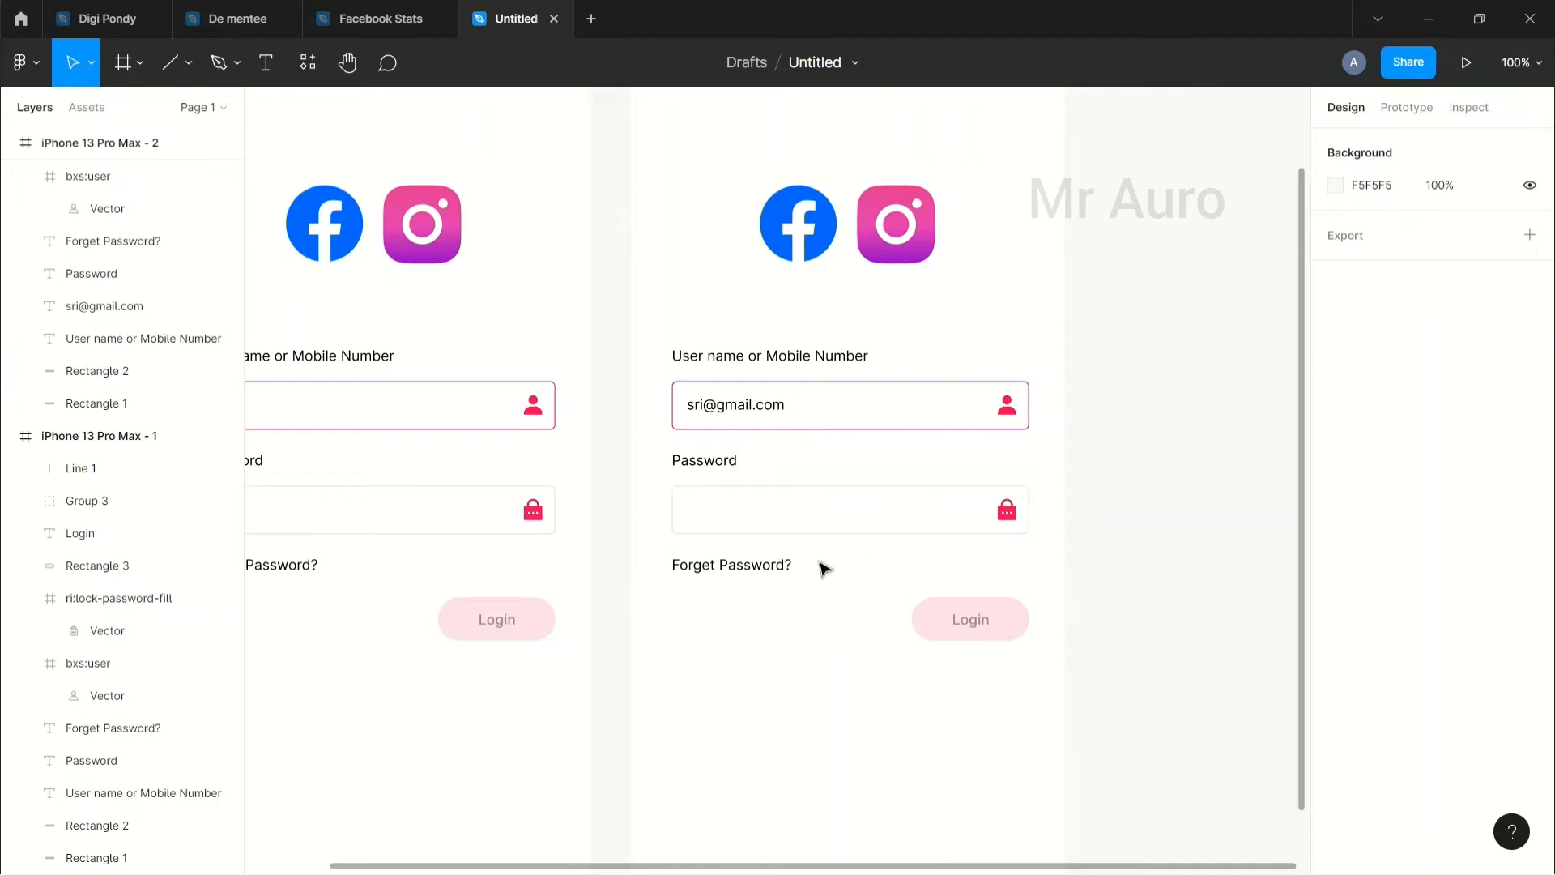
{"action": "left_click_drag", "start_coordinate": [687, 513], "coordinate": [817, 504]}
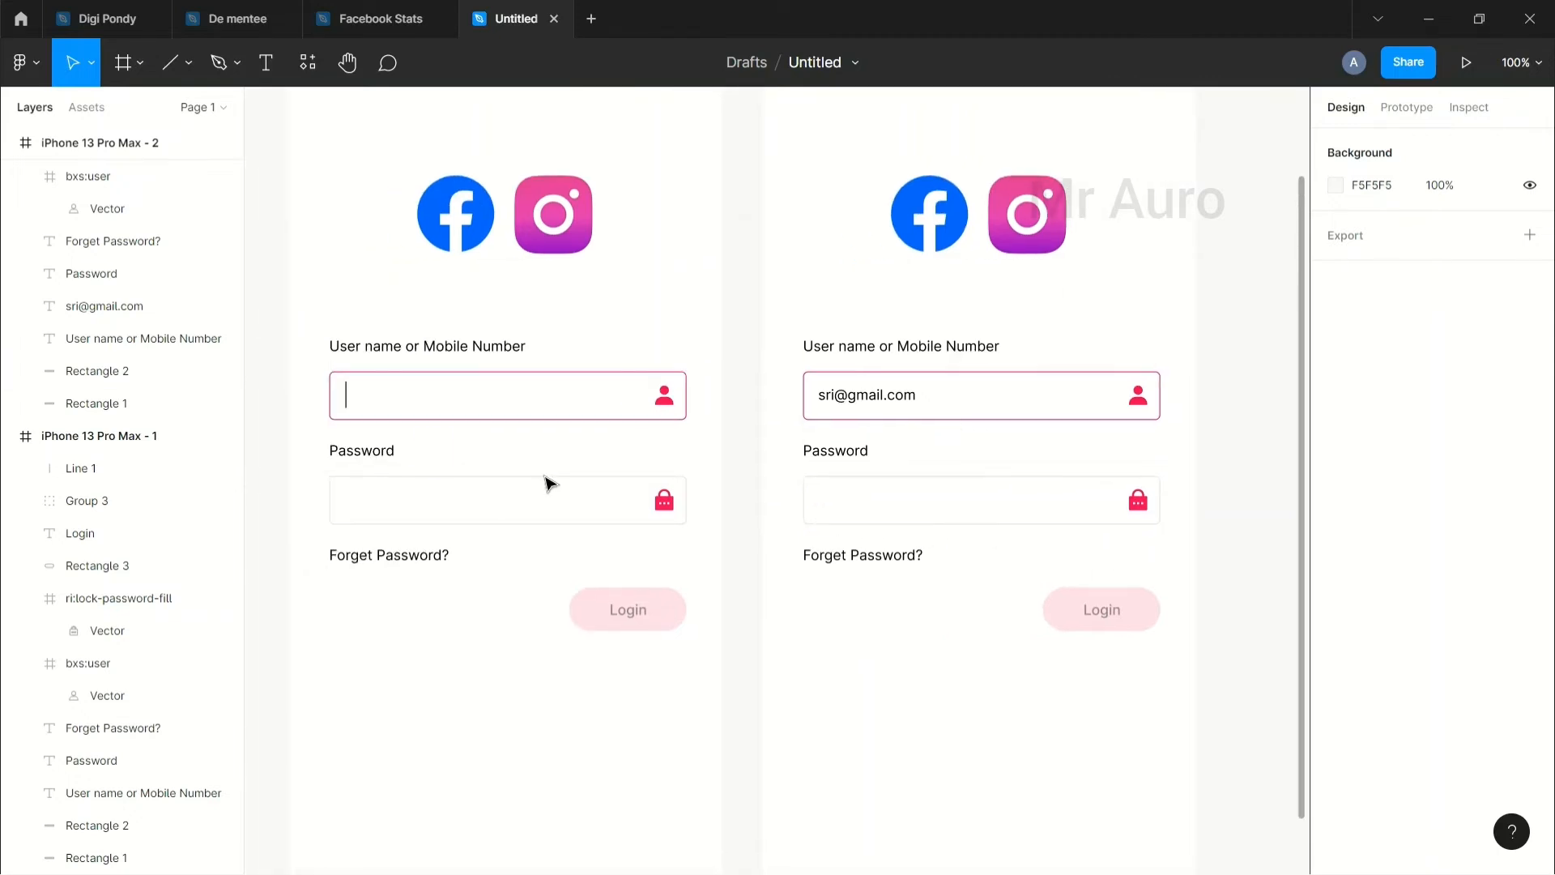
{"action": "left_click", "coordinate": [345, 394]}
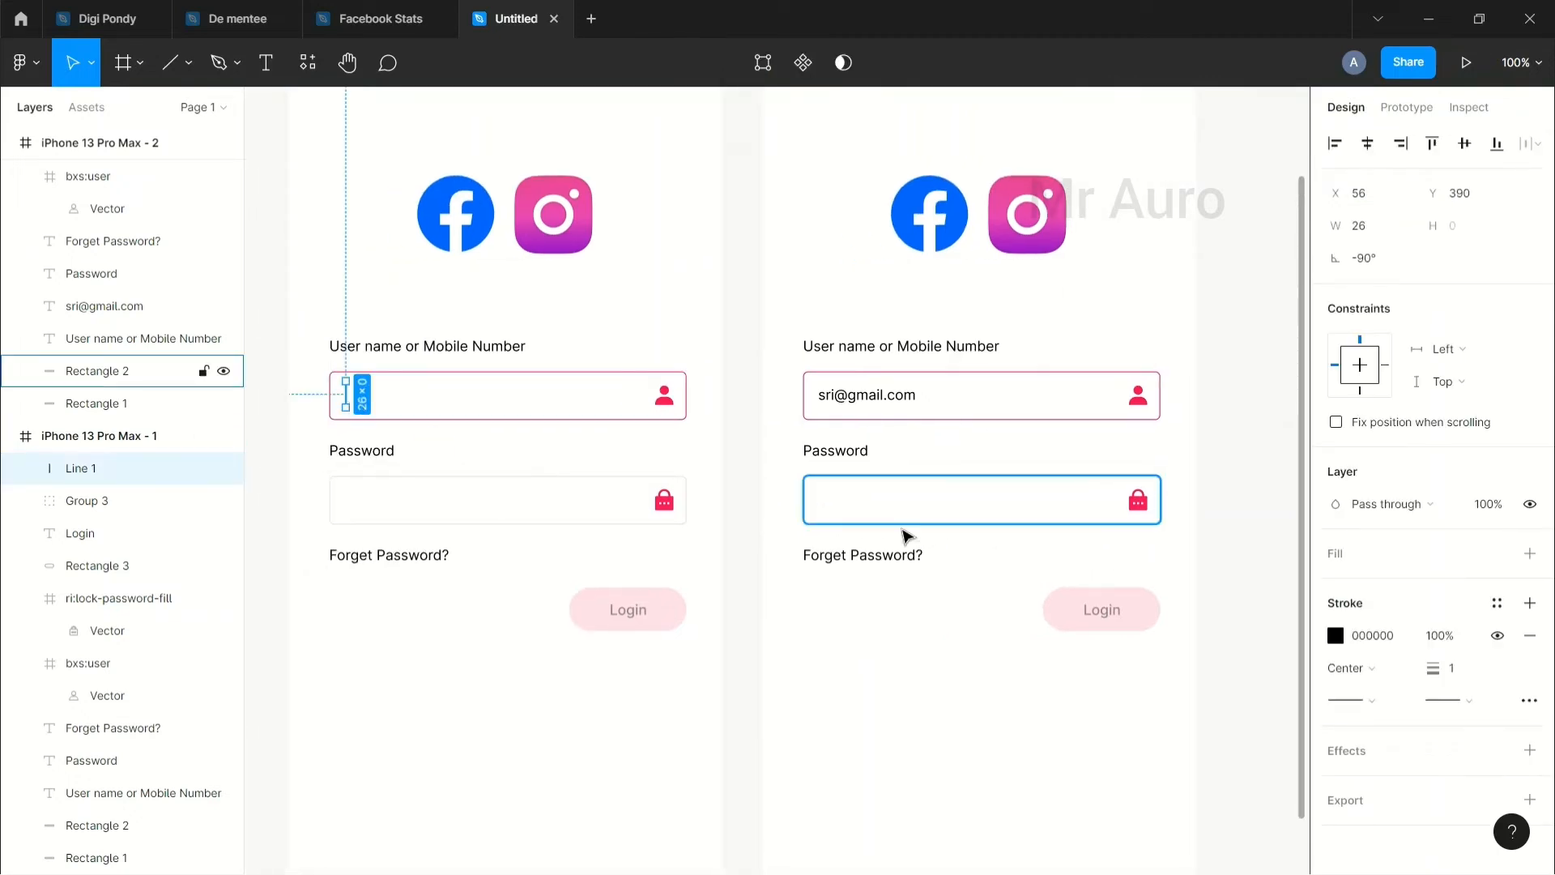
{"action": "left_click", "coordinate": [907, 535]}
{"action": "scroll", "coordinate": [792, 603], "scroll_direction": "right", "scroll_amount": 3}
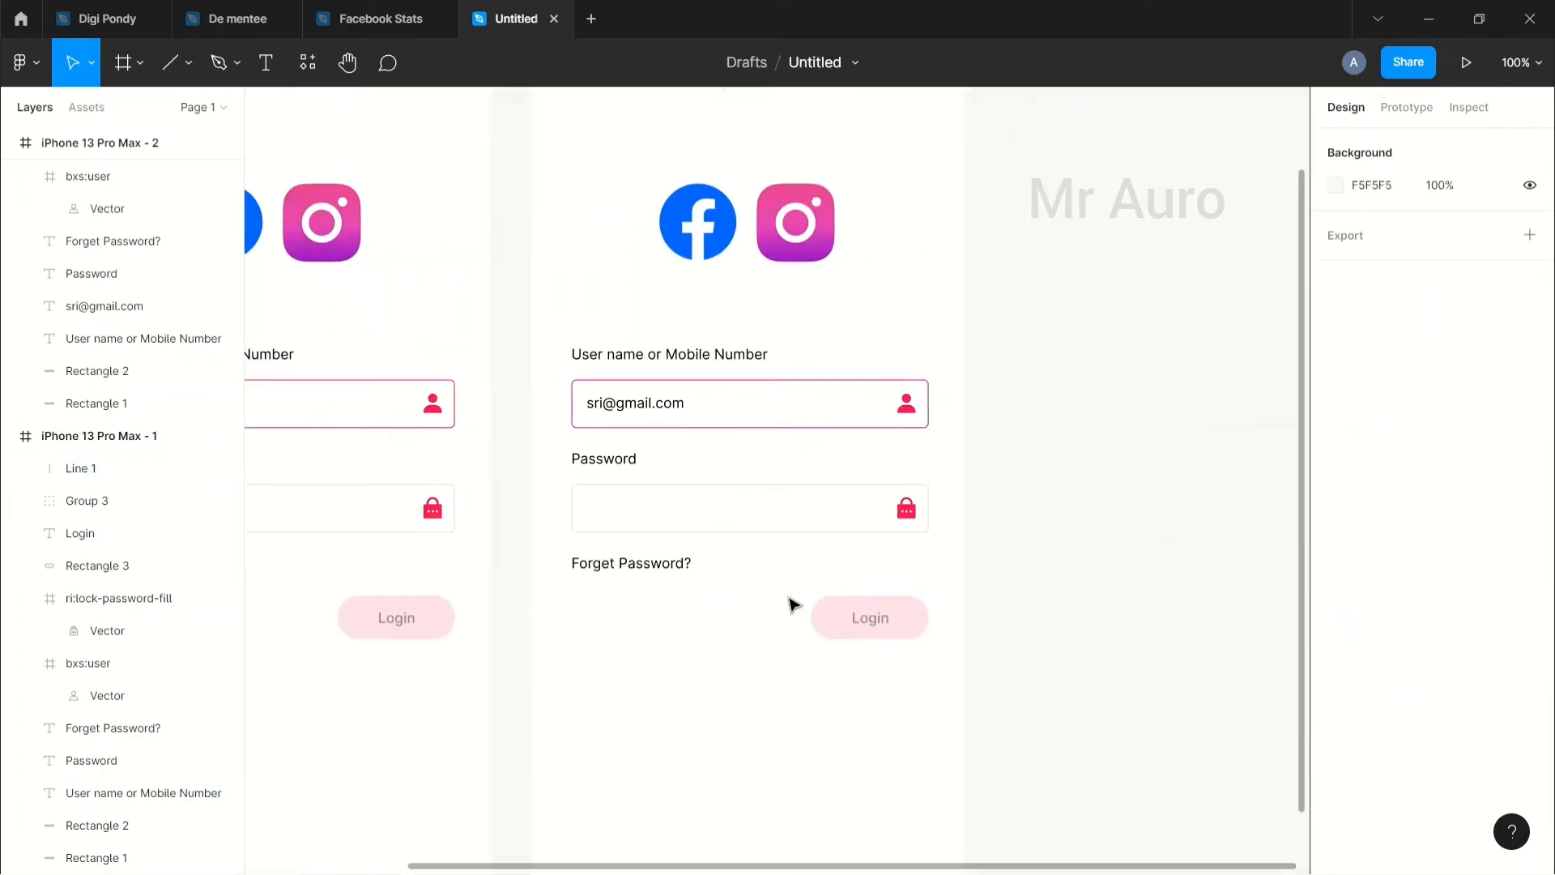
{"action": "key", "text": "minus"}
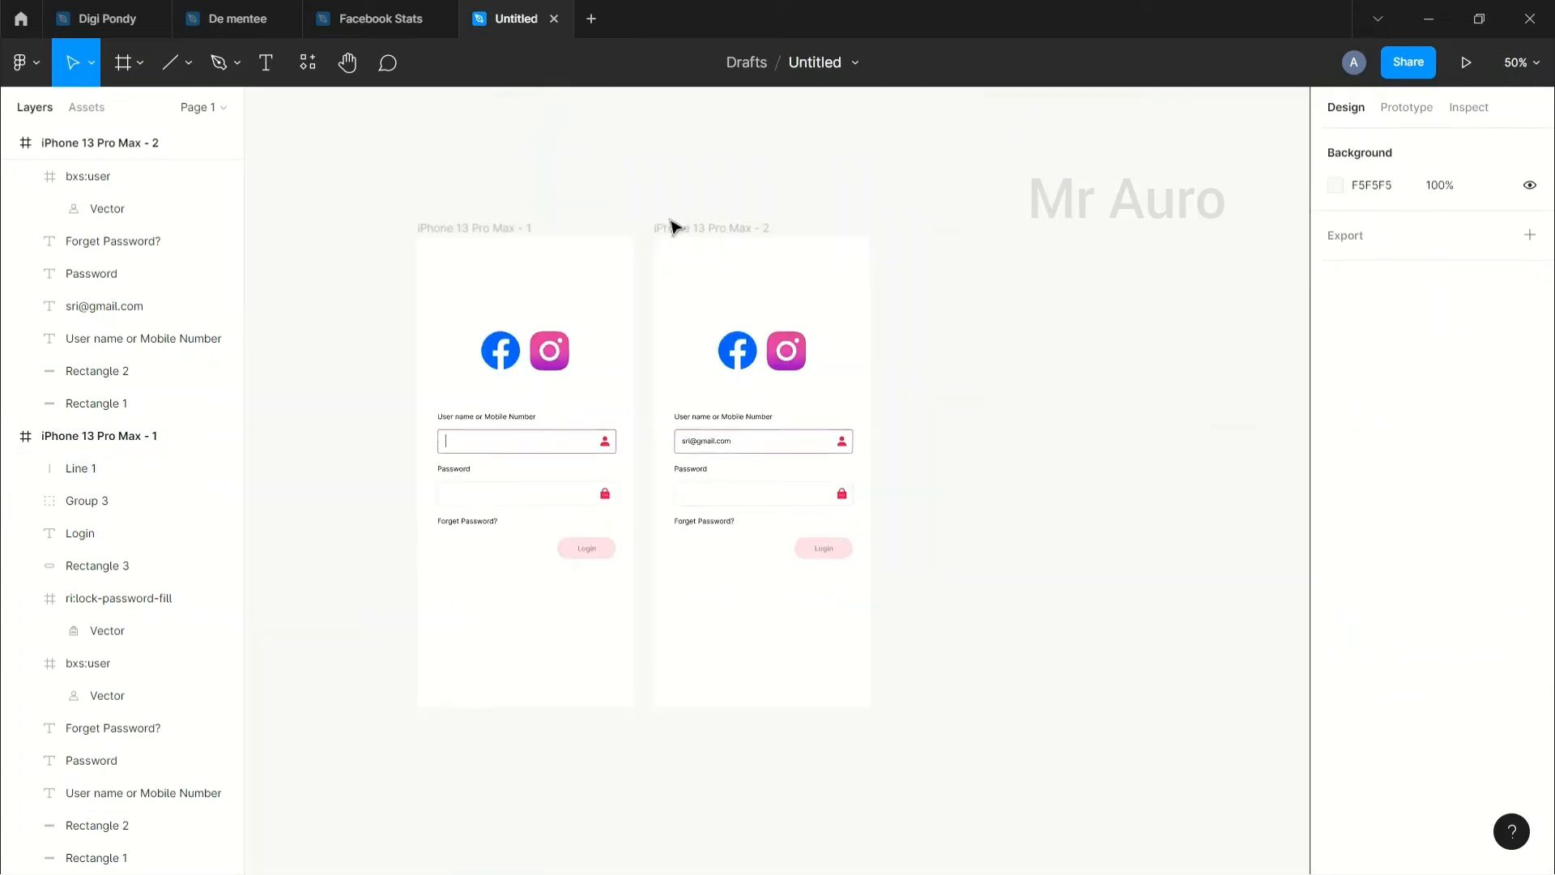
Step: Copy the second iPhone frame and paste it as a third frame
{"action": "left_click", "coordinate": [671, 226]}
{"action": "key", "text": "ctrl+c"}
{"action": "key", "text": "ctrl+v"}
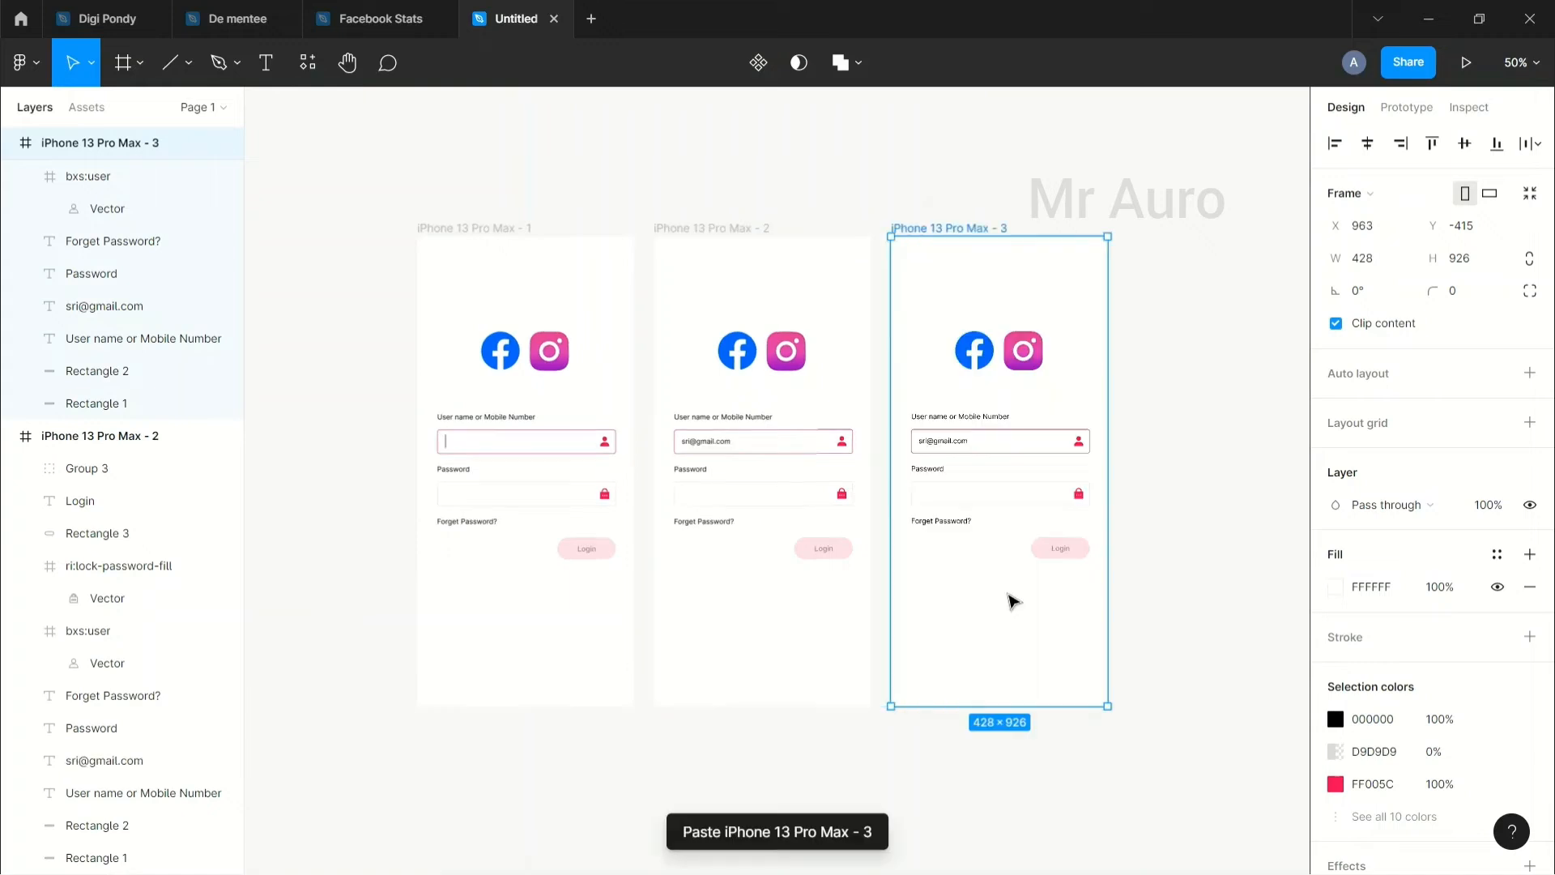
{"action": "left_click", "coordinate": [1145, 555]}
{"action": "scroll", "coordinate": [1015, 562], "scroll_direction": "right", "scroll_amount": 2}
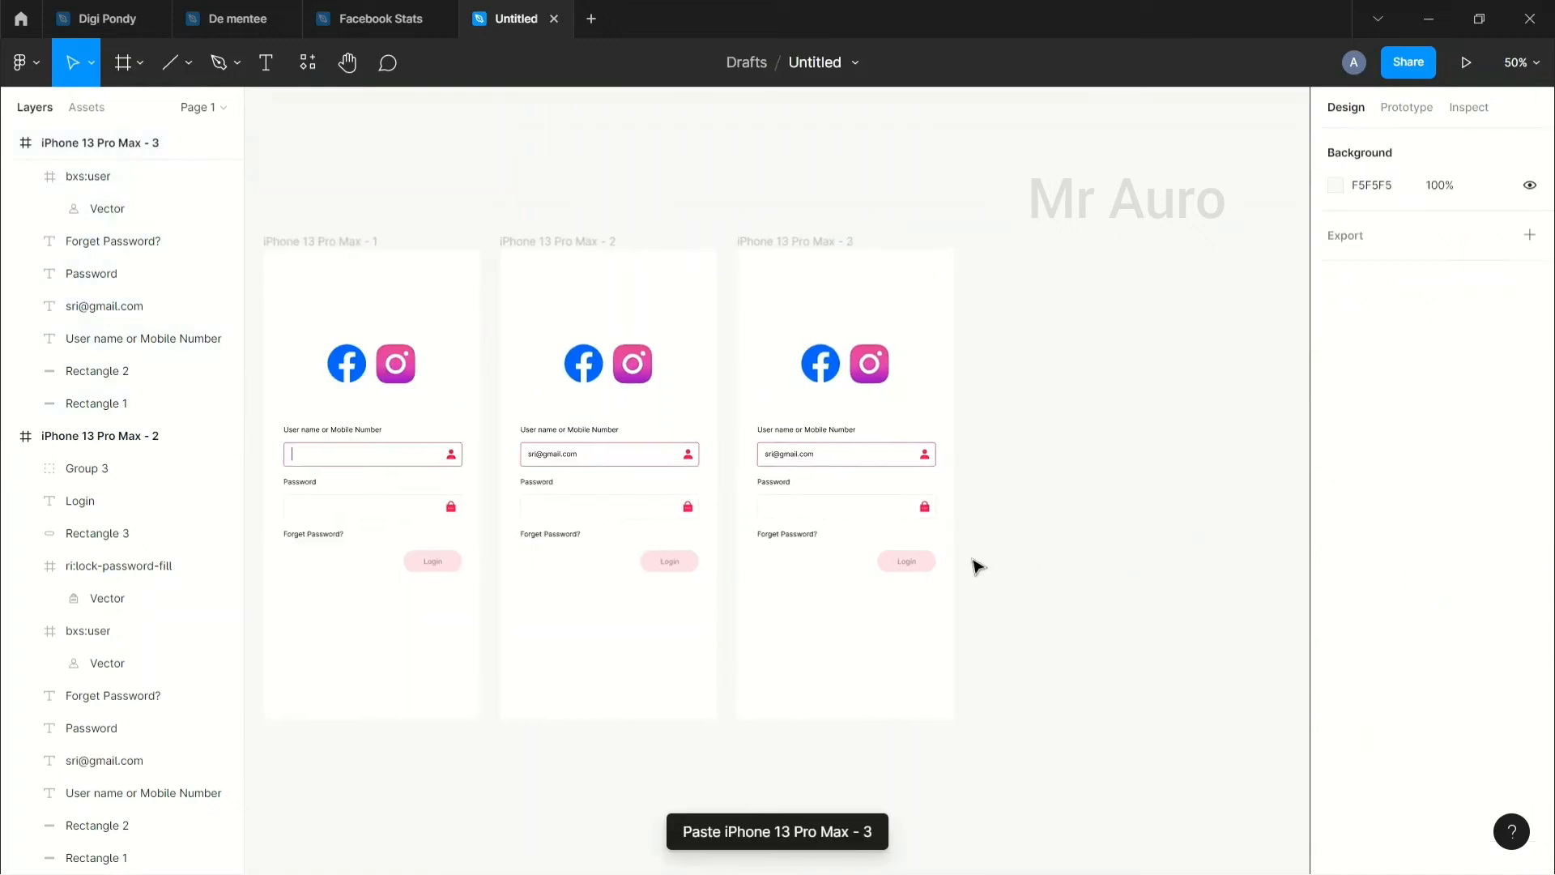
{"action": "key", "text": "plus"}
{"action": "key", "text": "plus"}
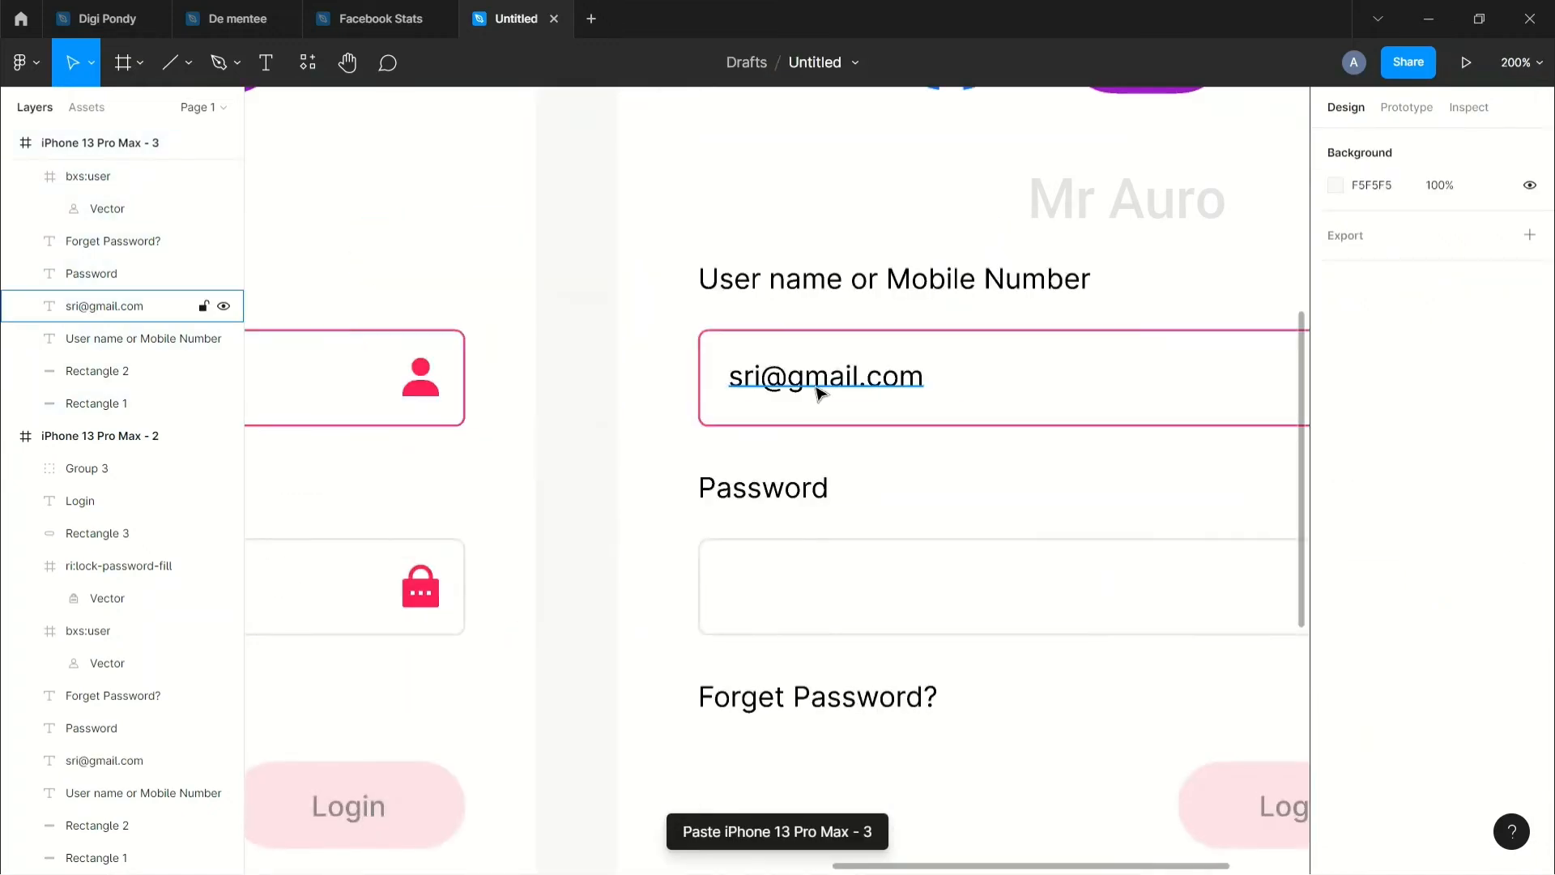
Step: Try moving the sample e-mail text into the password box, then undo it
{"action": "left_click", "coordinate": [818, 393]}
{"action": "key", "text": "Return"}
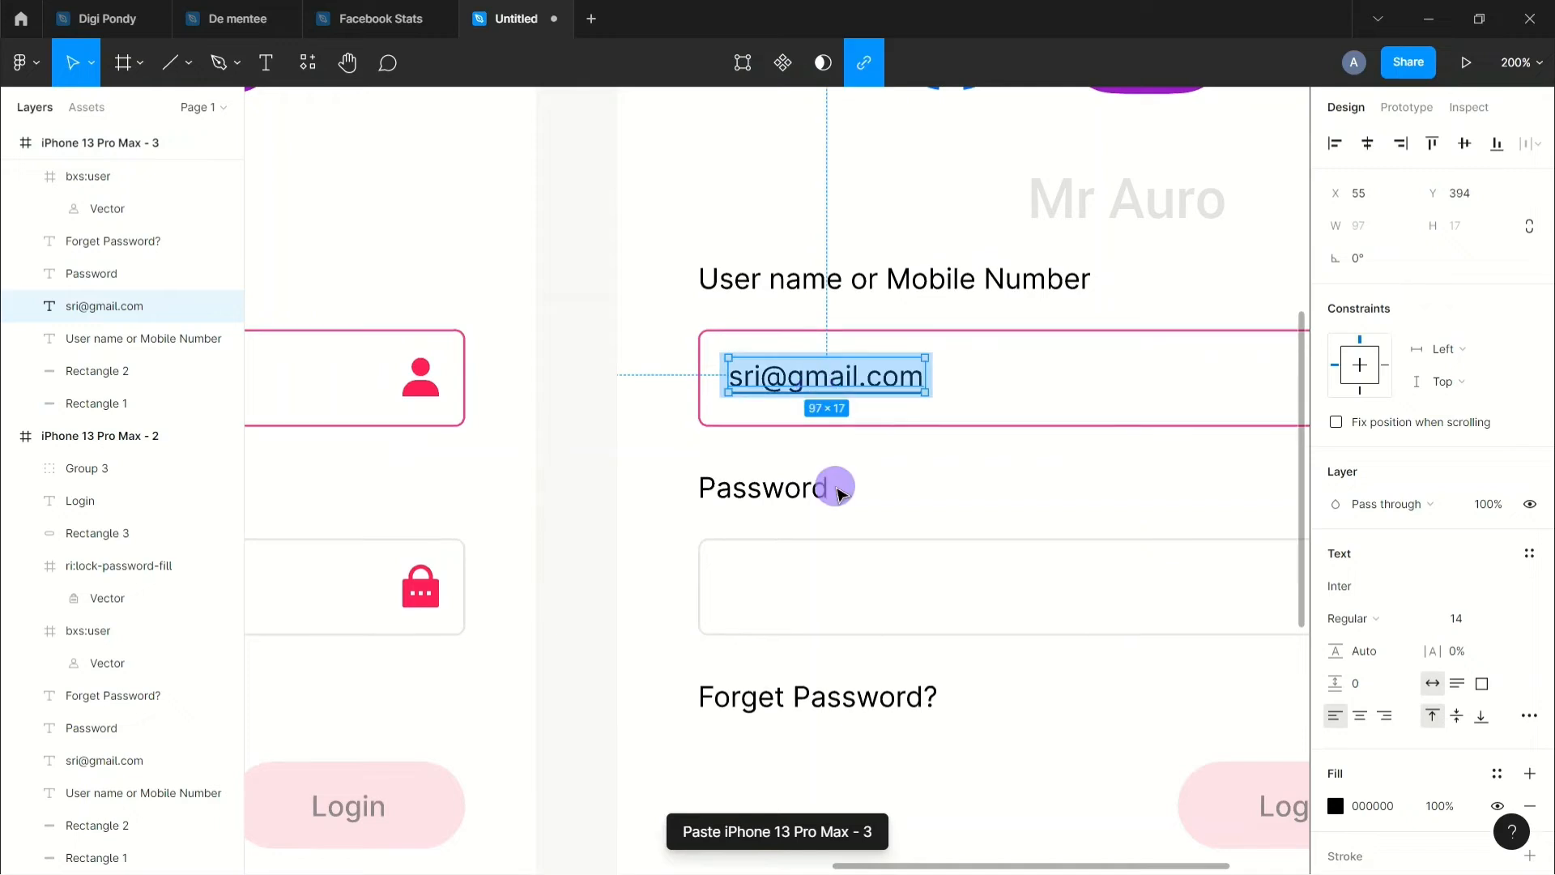
{"action": "left_click_drag", "start_coordinate": [799, 379], "coordinate": [791, 595]}
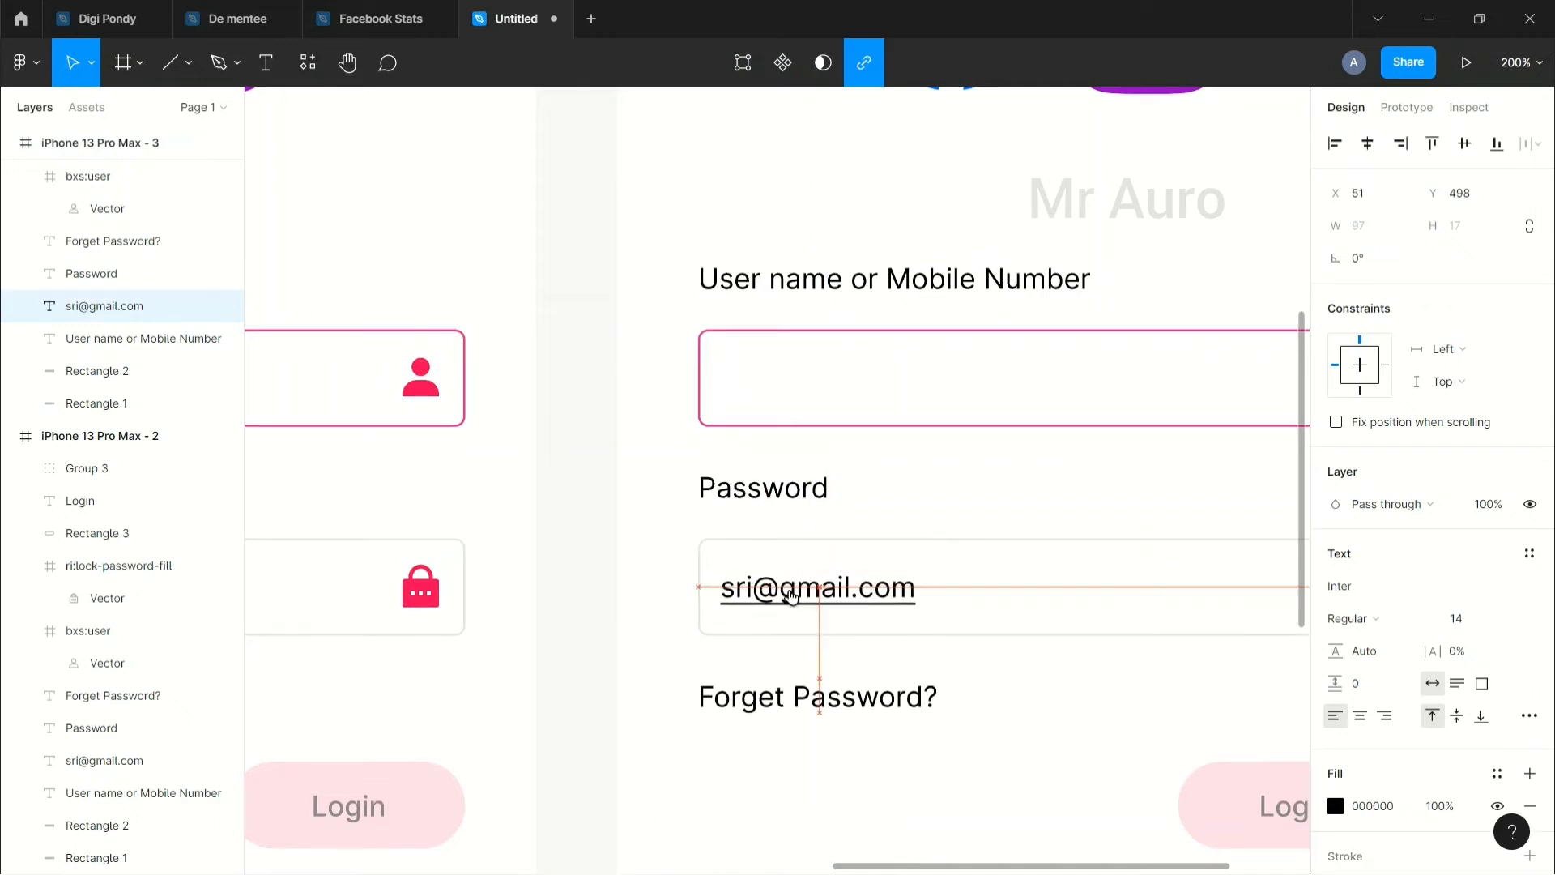
{"action": "key", "text": "ctrl+z"}
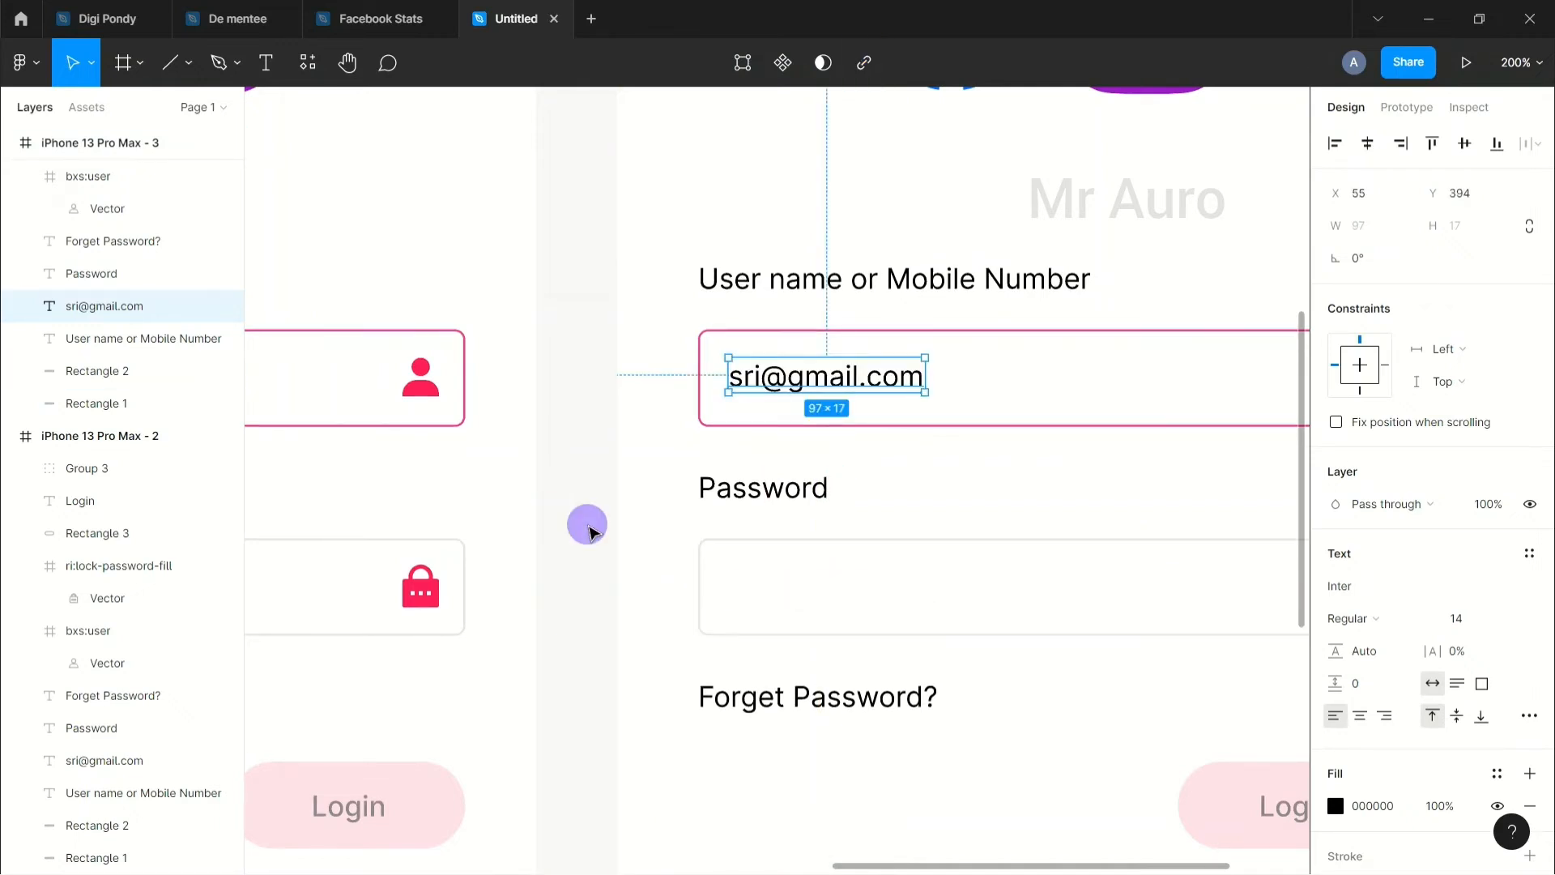
{"action": "left_click", "coordinate": [589, 530]}
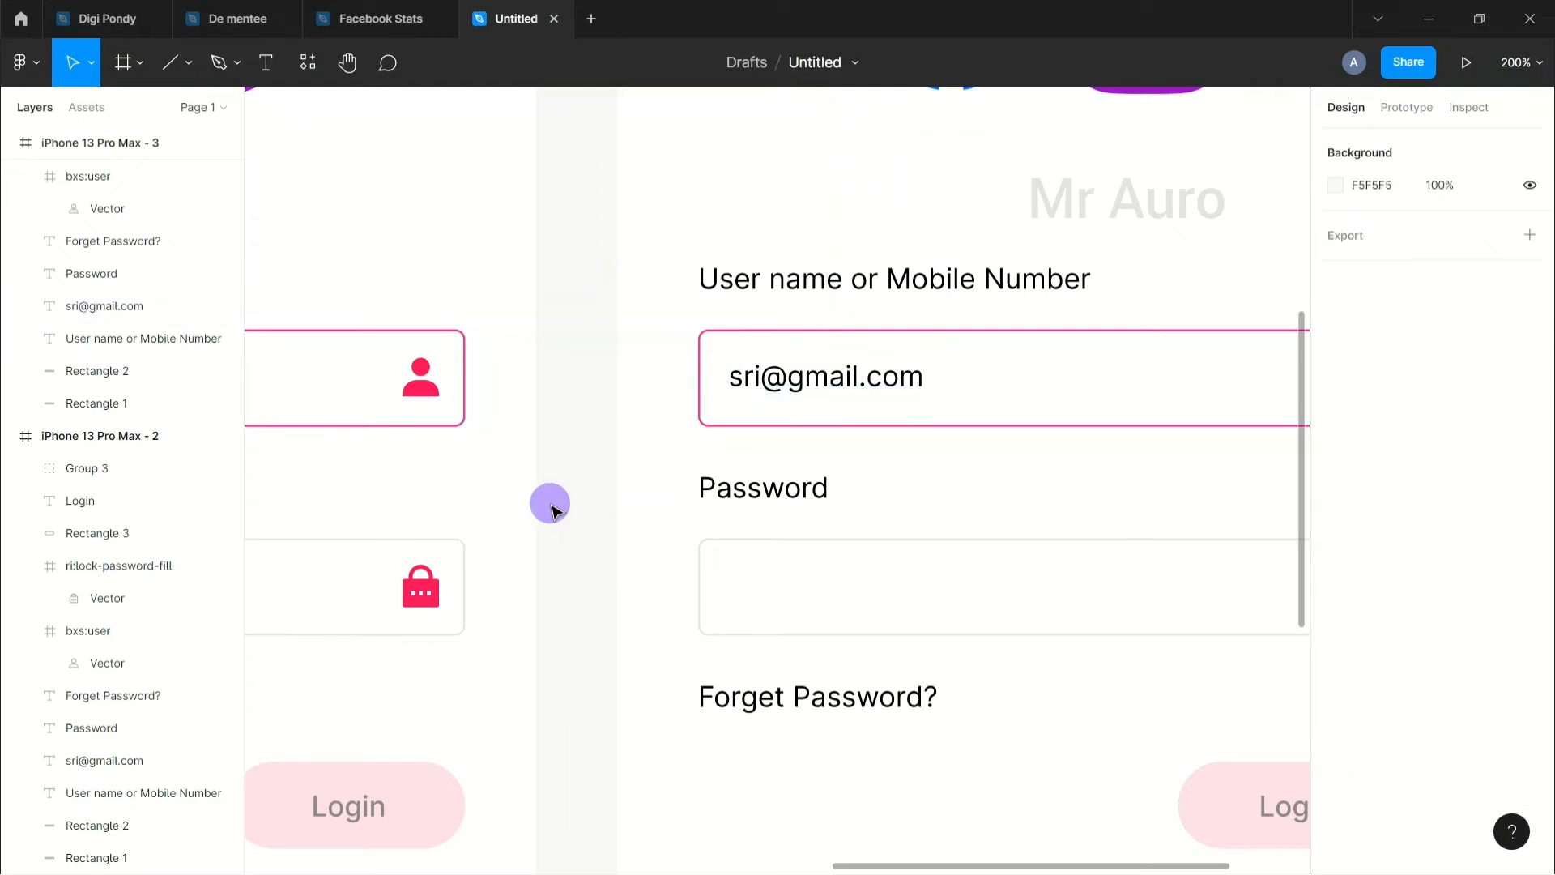
Step: Duplicate the 'User name or Mobile Number' label into the password box and retype it as '*************'
{"action": "left_click", "coordinate": [865, 282]}
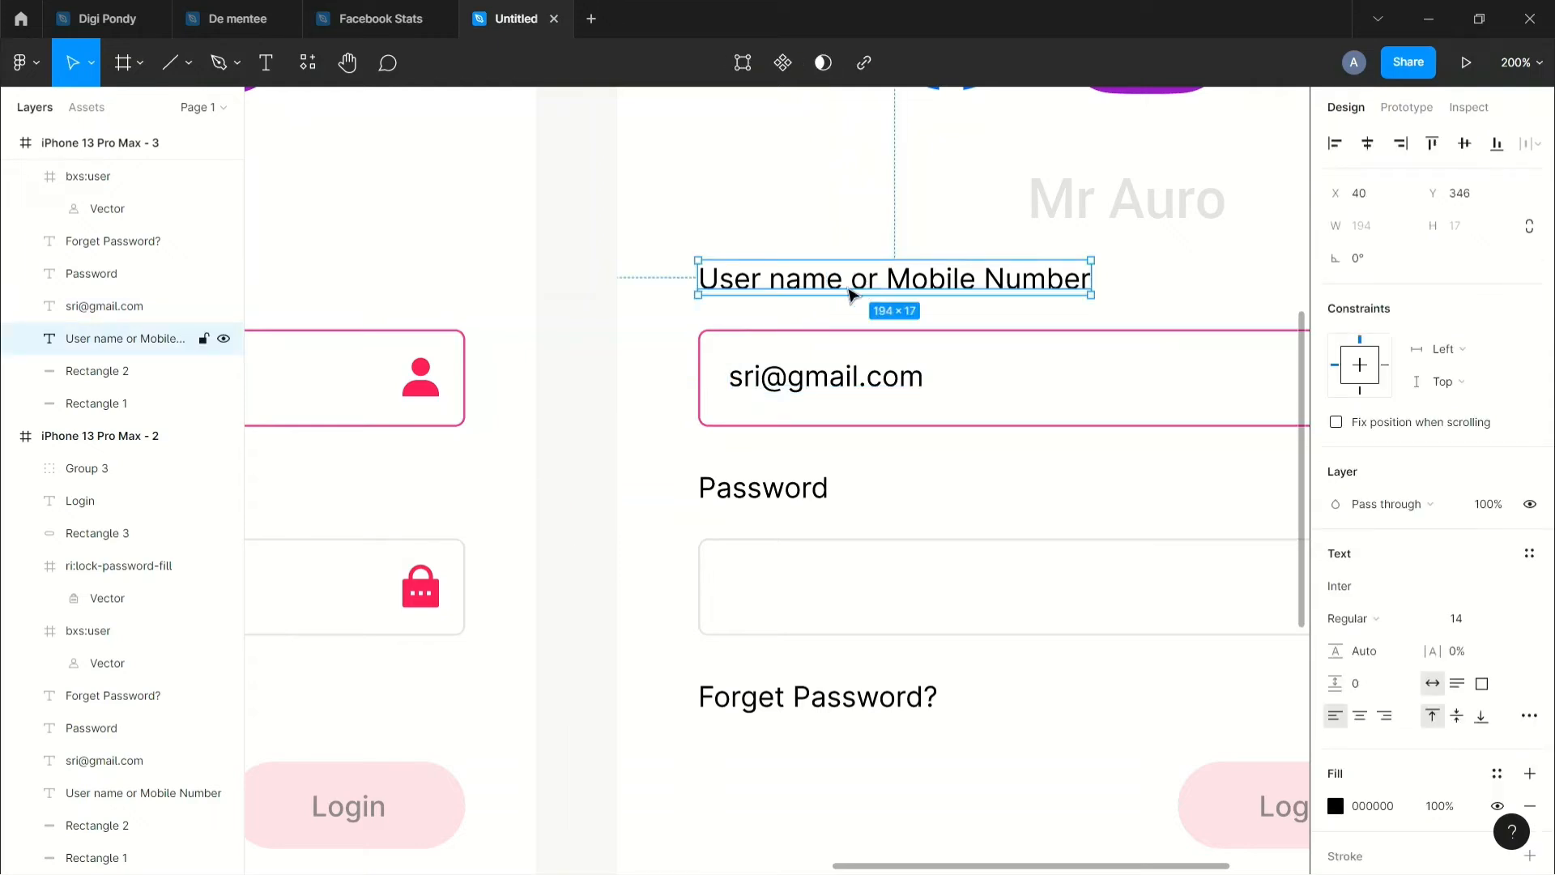
{"action": "key", "text": "ctrl+v"}
{"action": "left_click_drag", "start_coordinate": [823, 278], "coordinate": [848, 600]}
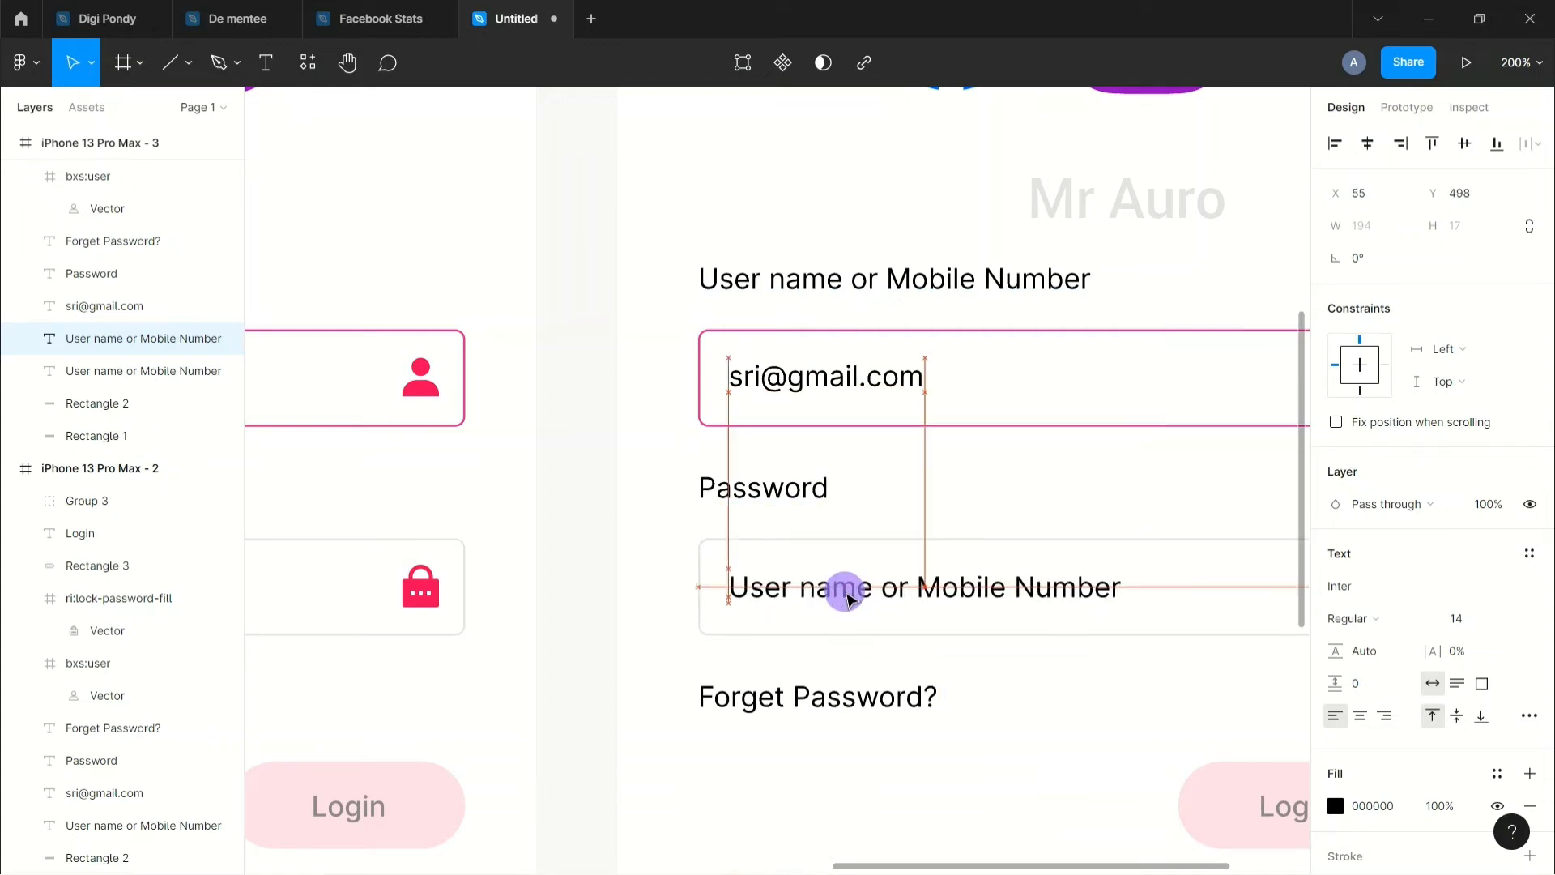
{"action": "double_click", "coordinate": [849, 600]}
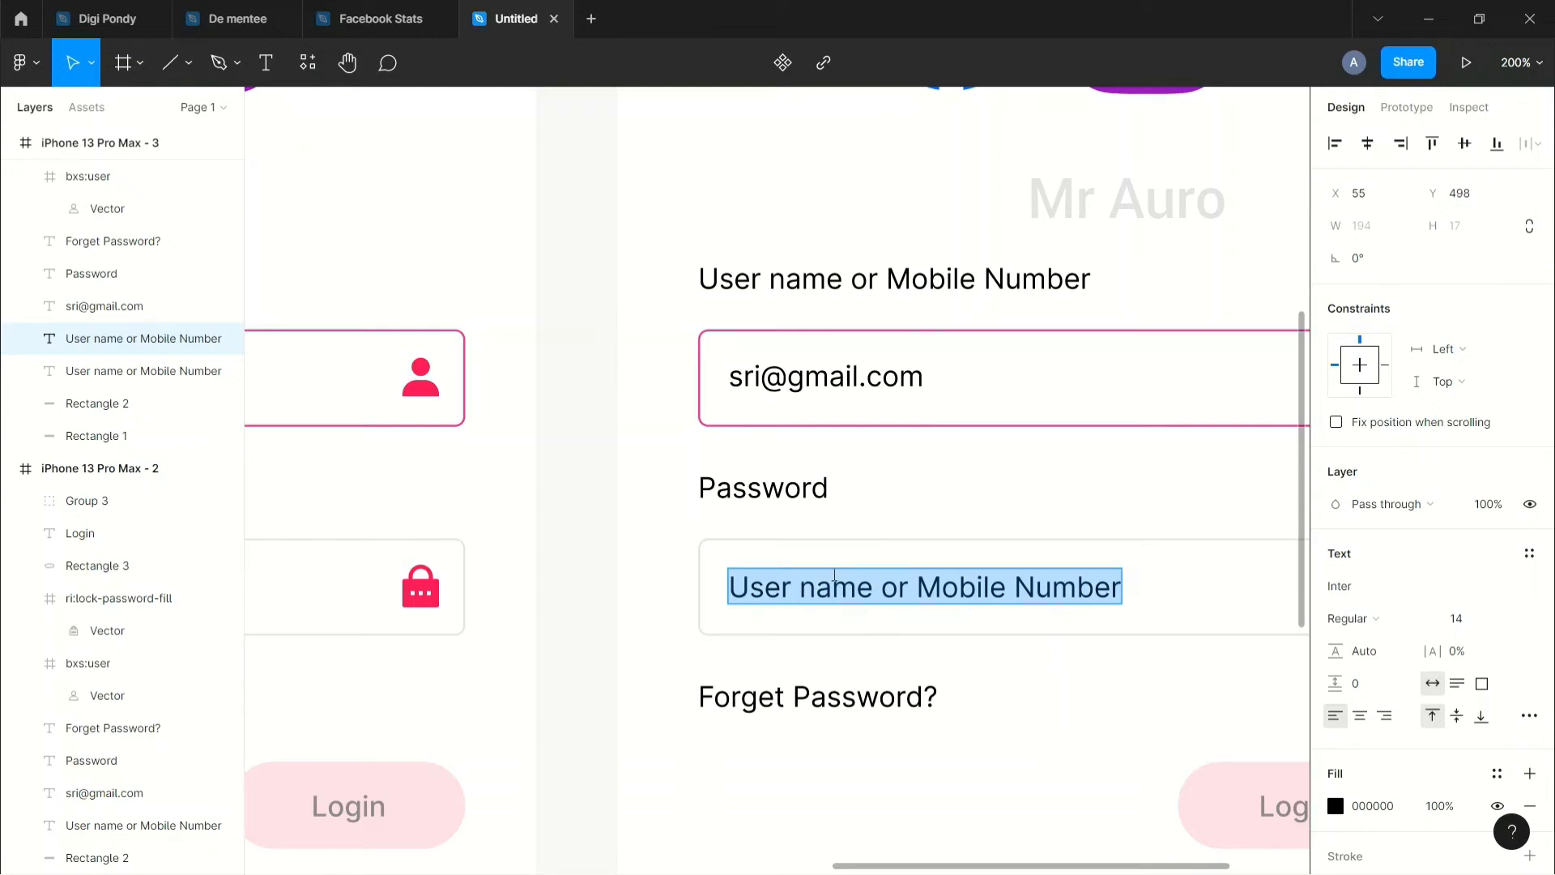
{"action": "type", "text": "***********"}
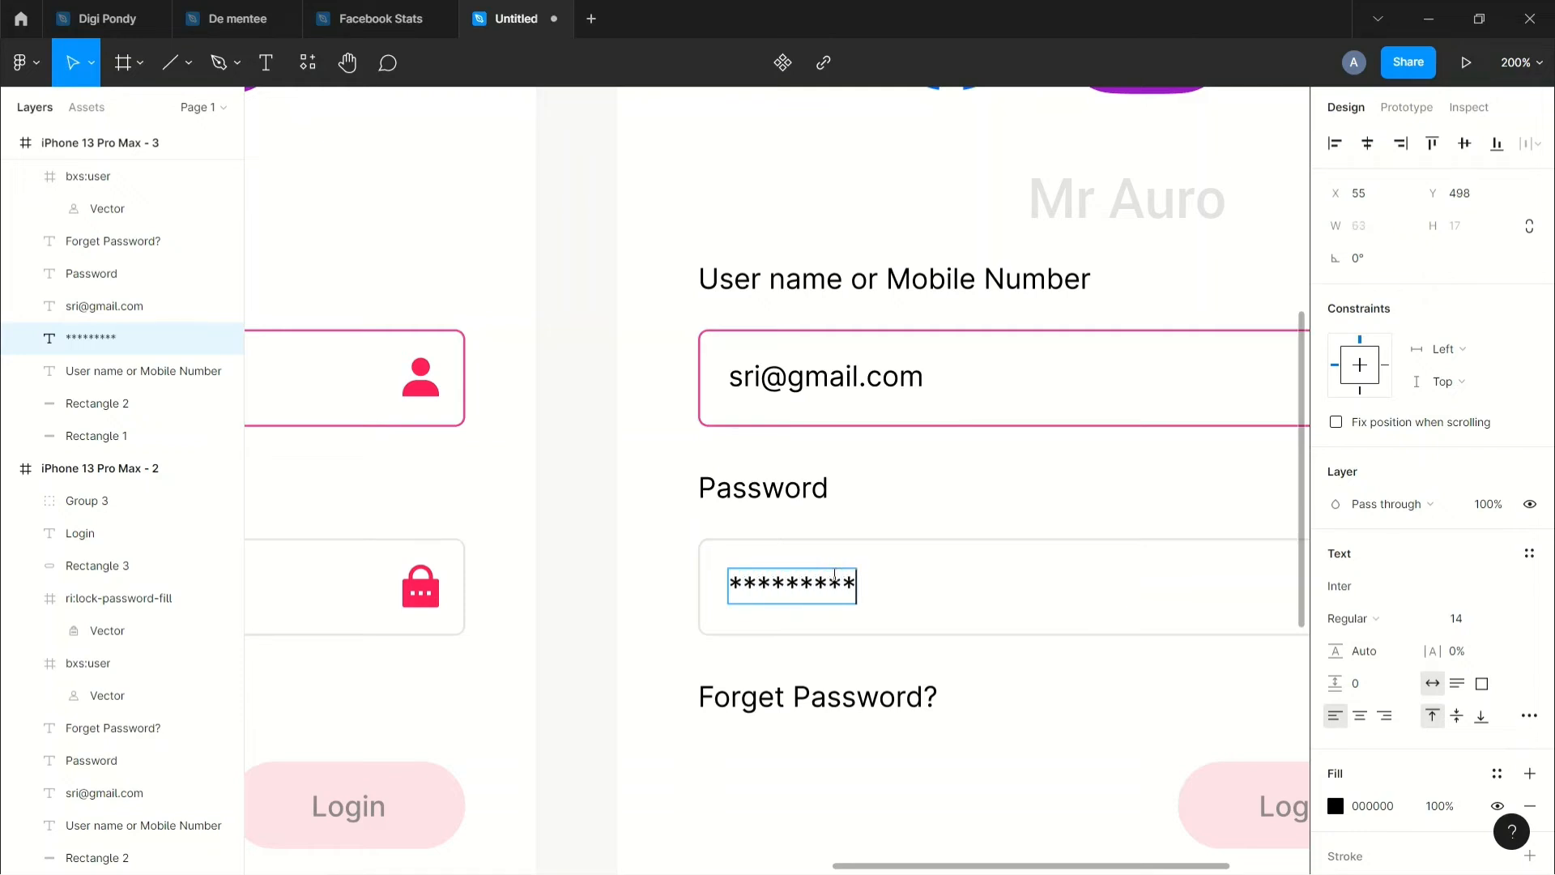
{"action": "type", "text": "**"}
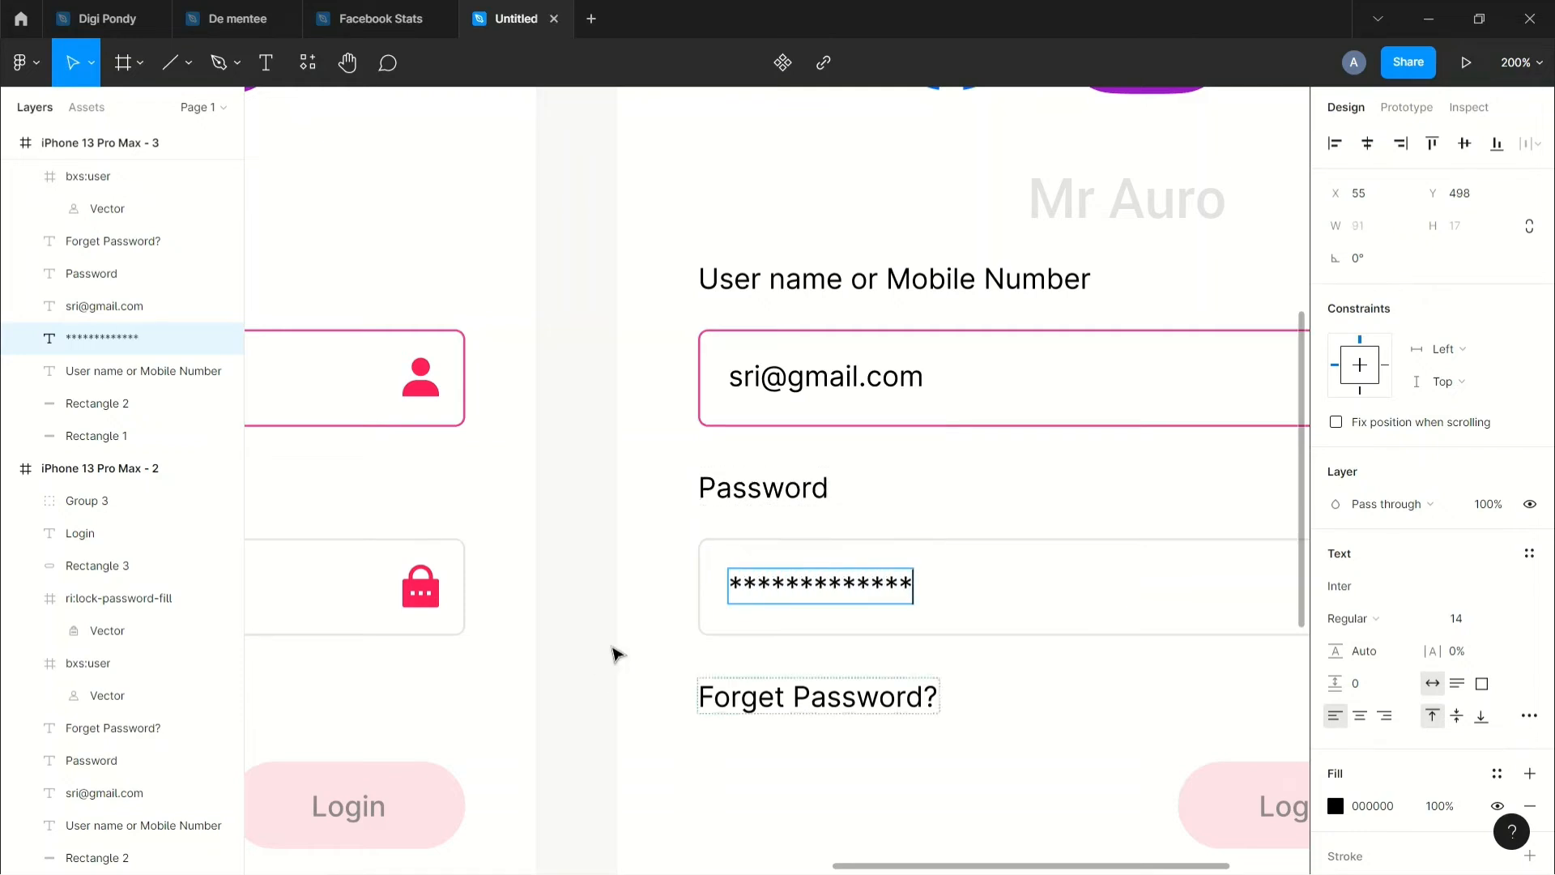
{"action": "left_click", "coordinate": [592, 642]}
{"action": "left_click_drag", "start_coordinate": [826, 586], "coordinate": [828, 588]}
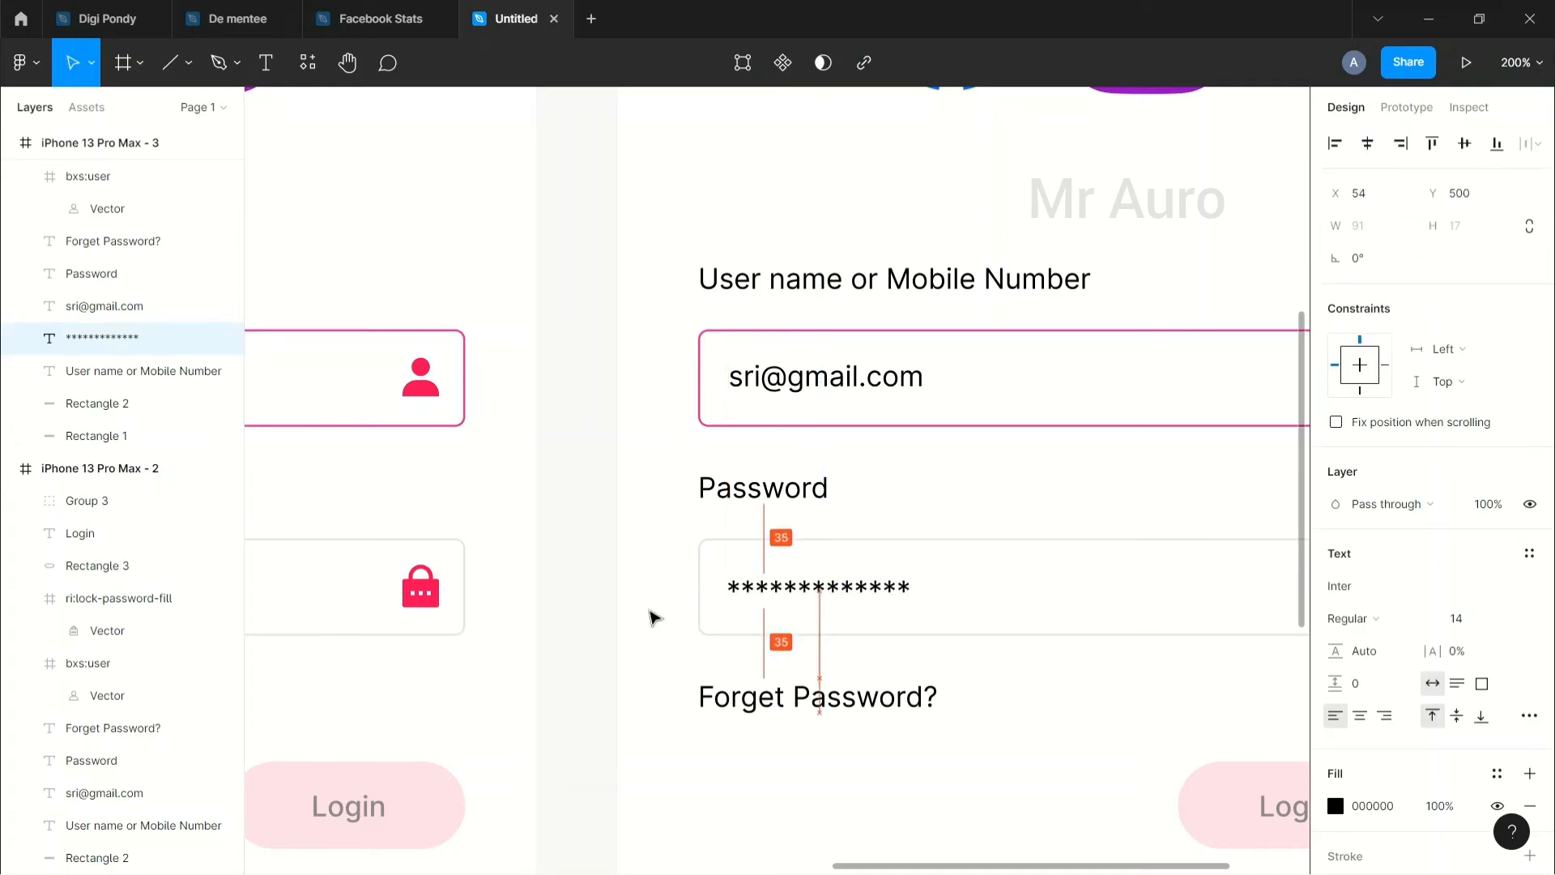
{"action": "key", "text": "Up"}
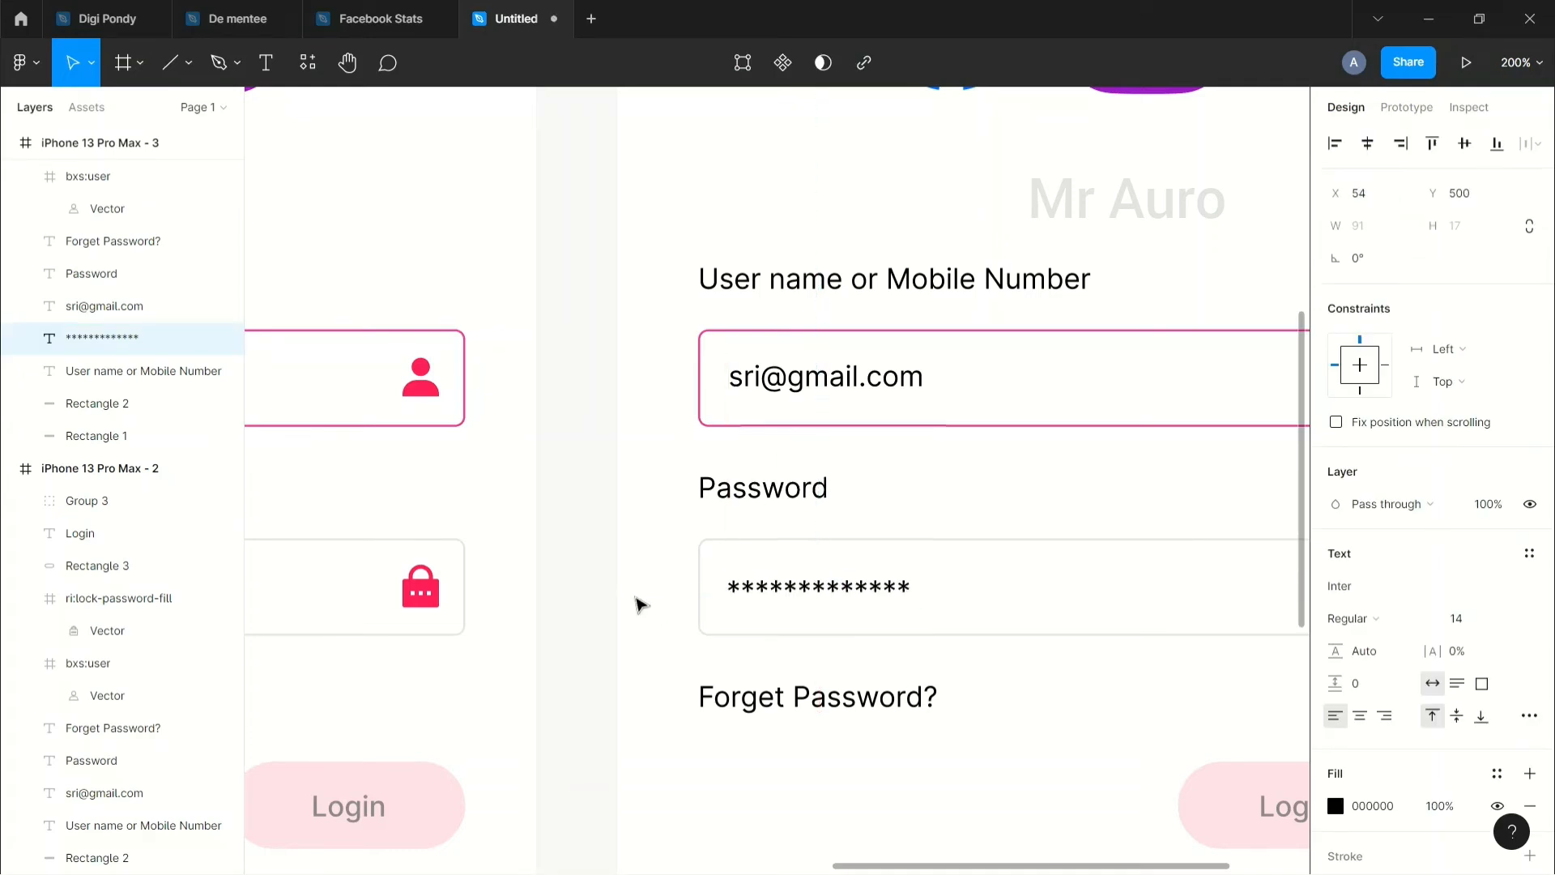
{"action": "left_click", "coordinate": [607, 605]}
{"action": "left_click", "coordinate": [602, 609]}
{"action": "key", "text": "ctrl+minus"}
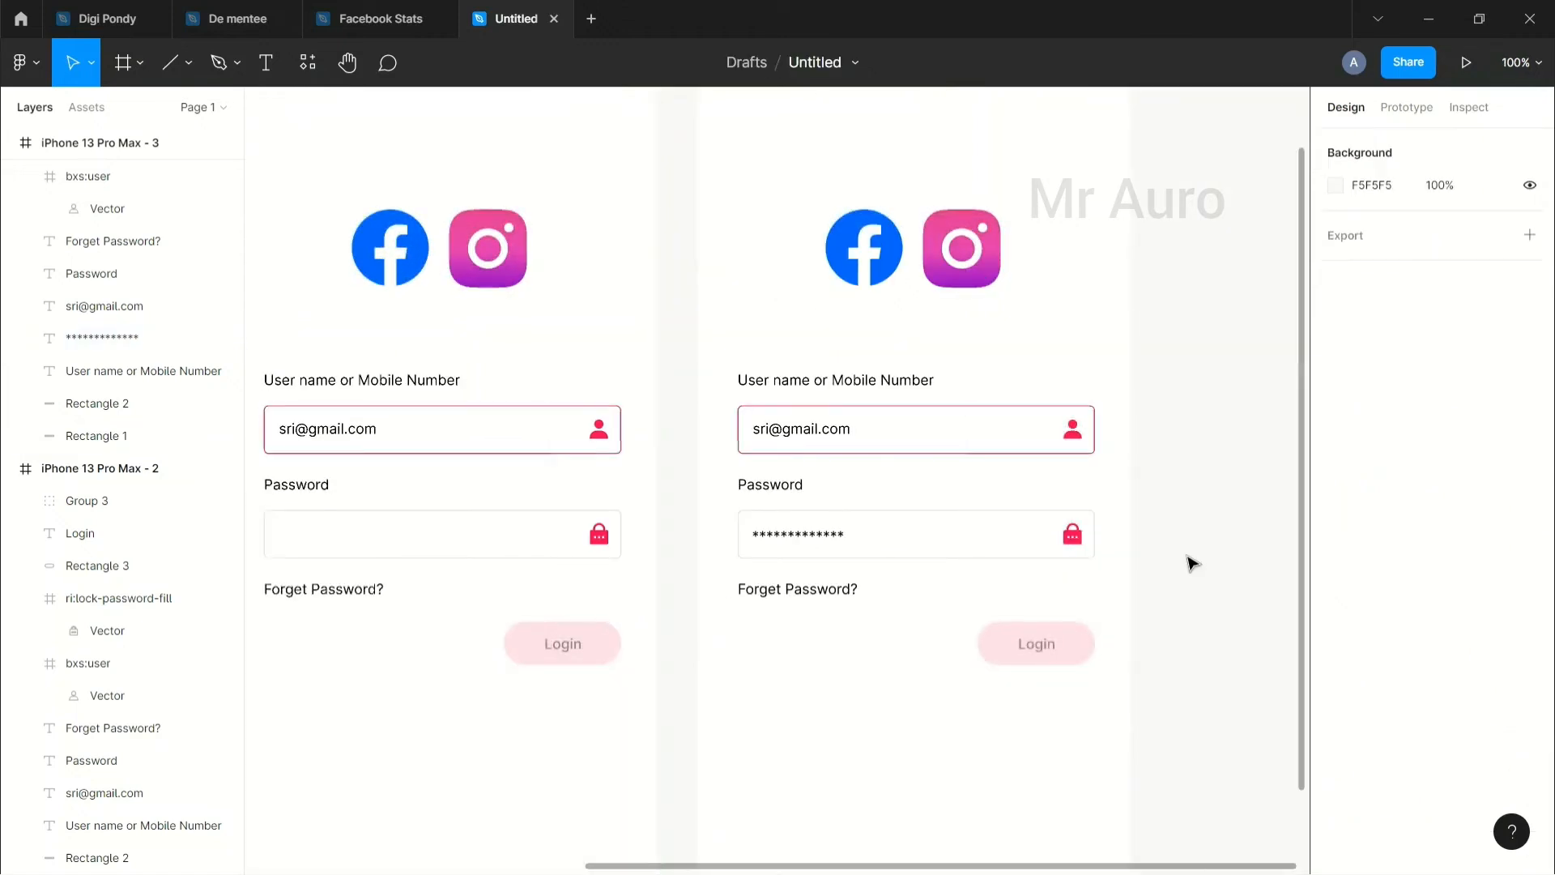
Step: Give the third frame's password field (Rectangle 2) a pink FF005C outline instead of light grey
{"action": "left_click", "coordinate": [1142, 601]}
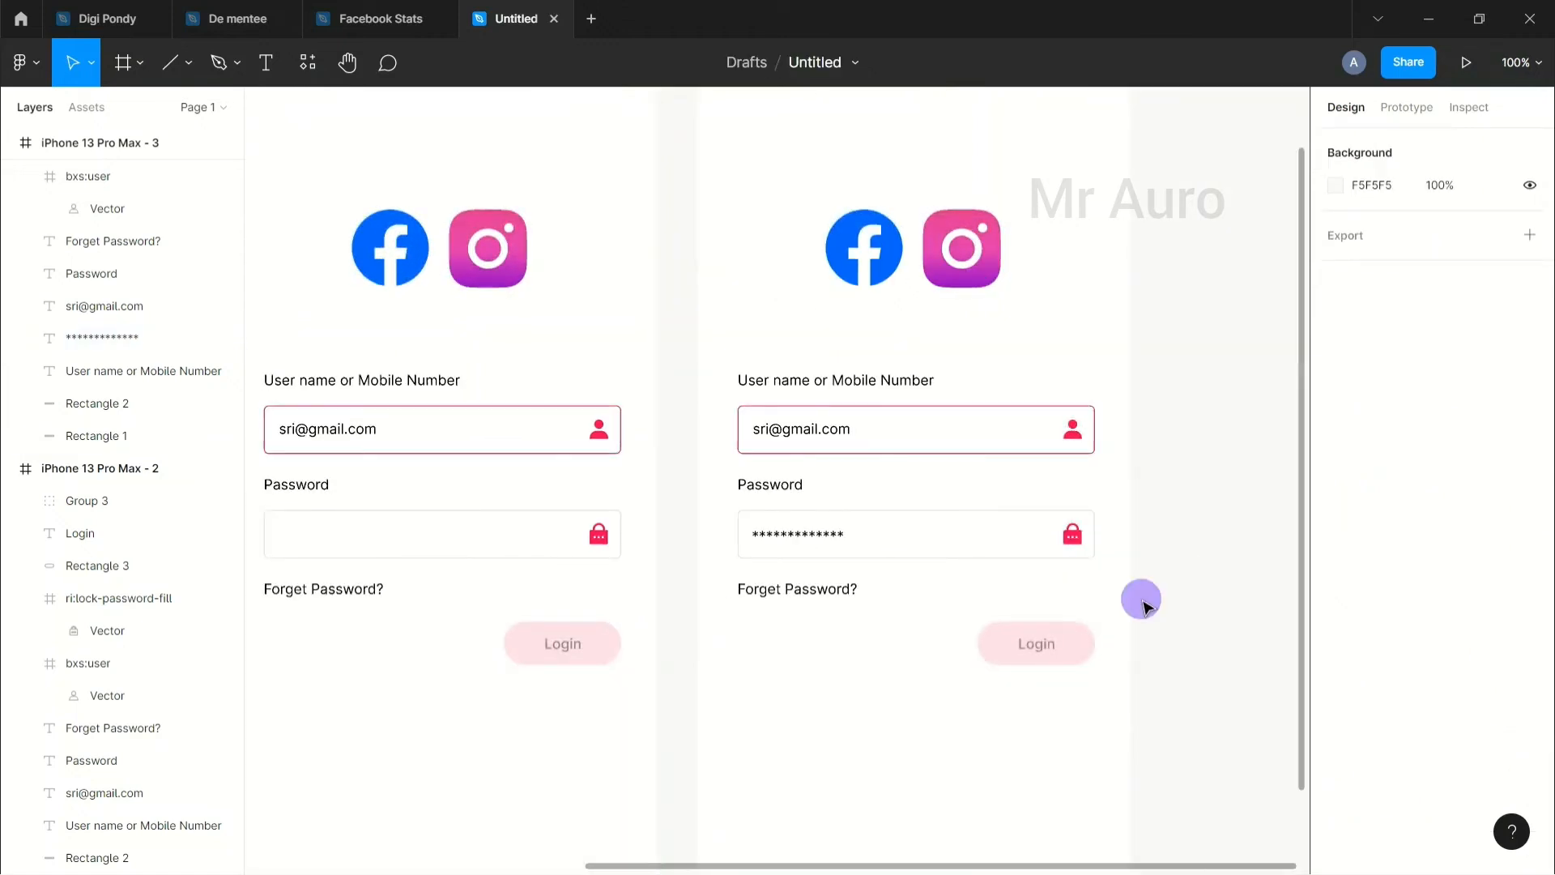
{"action": "key", "text": "ctrl+minus"}
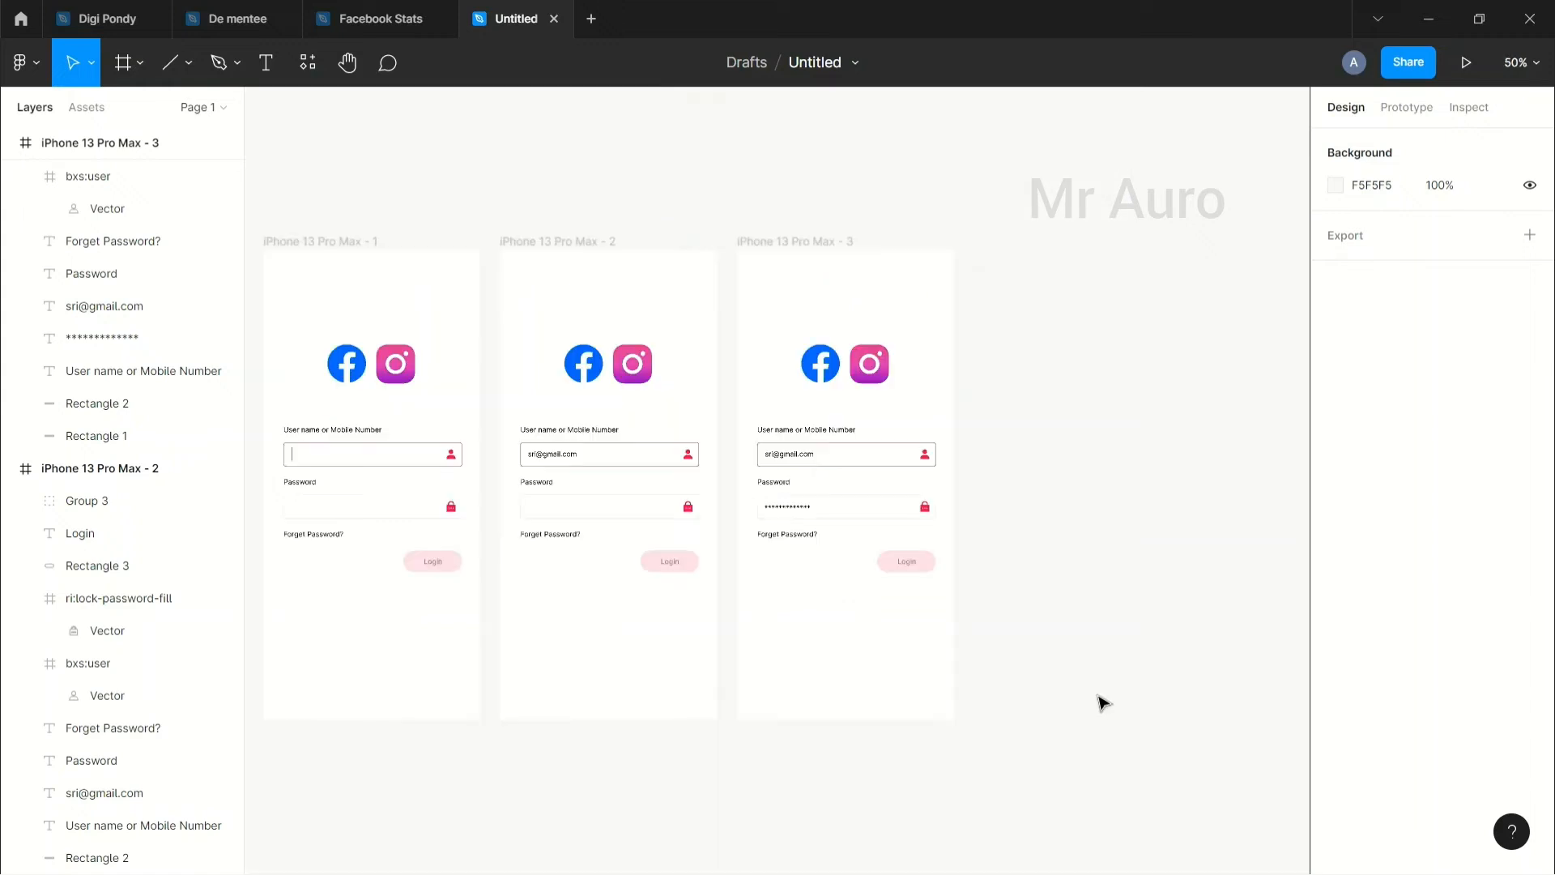
{"action": "scroll", "coordinate": [1103, 701], "scroll_direction": "left", "scroll_amount": 4}
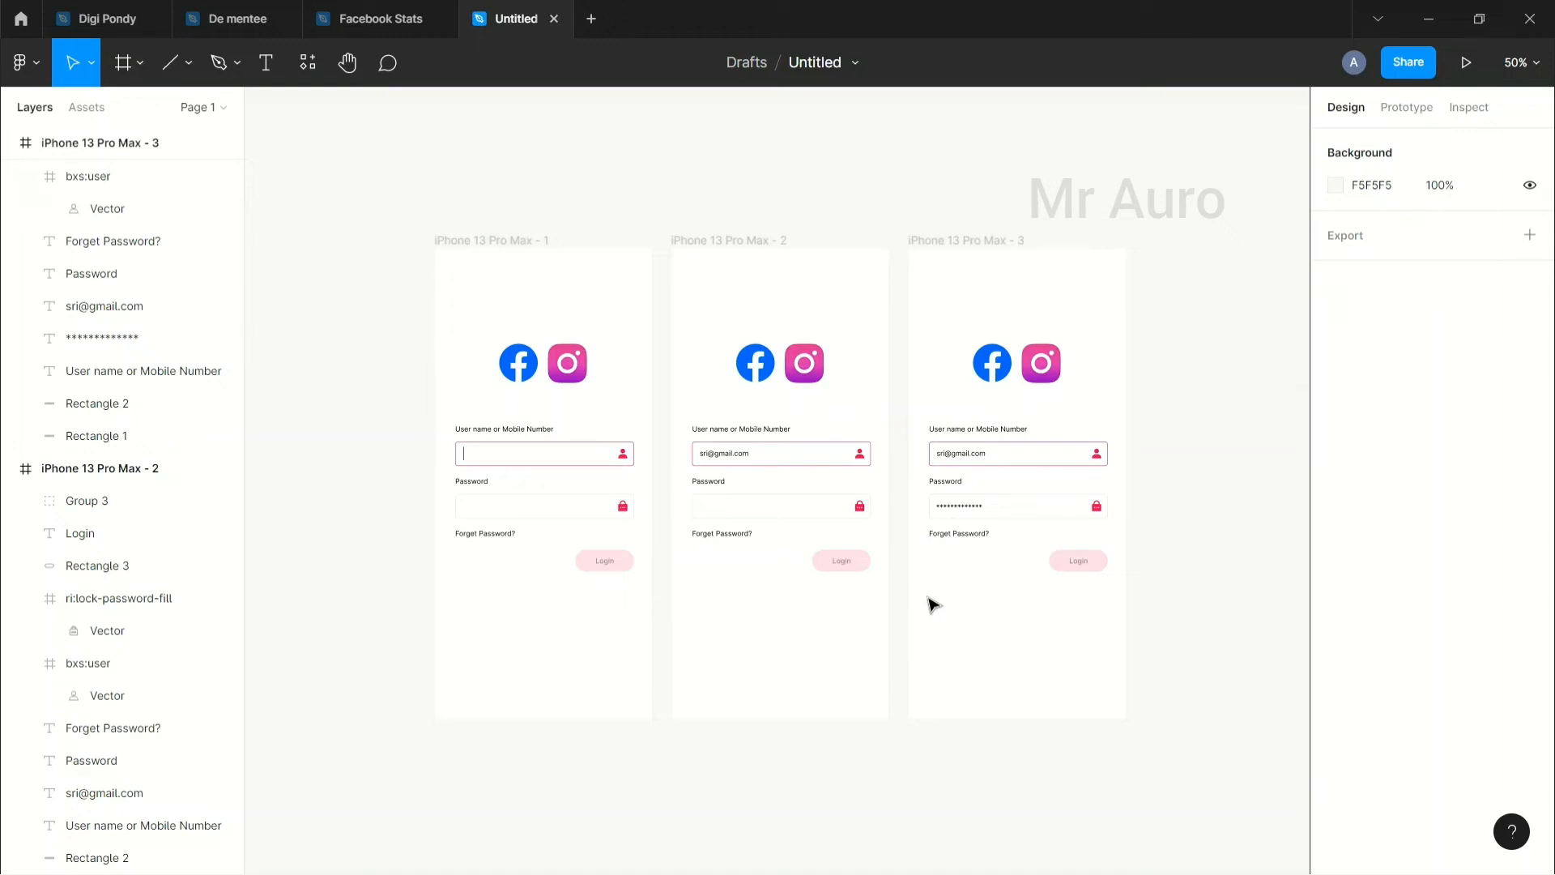
{"action": "mouse_move", "coordinate": [955, 844]}
{"action": "left_click", "coordinate": [1008, 502]}
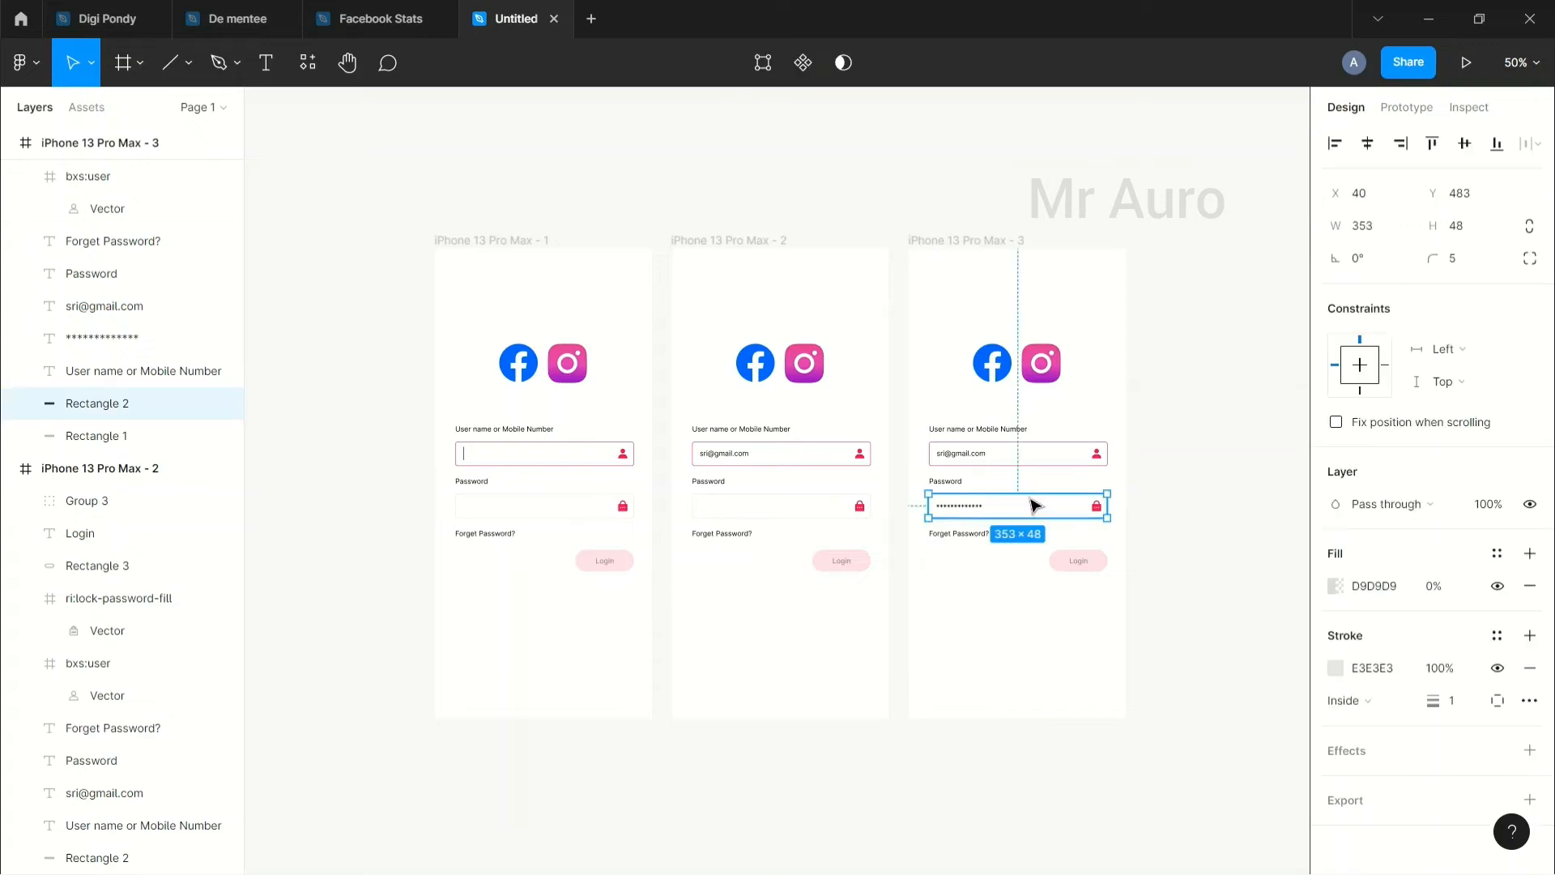
{"action": "left_click", "coordinate": [1344, 676]}
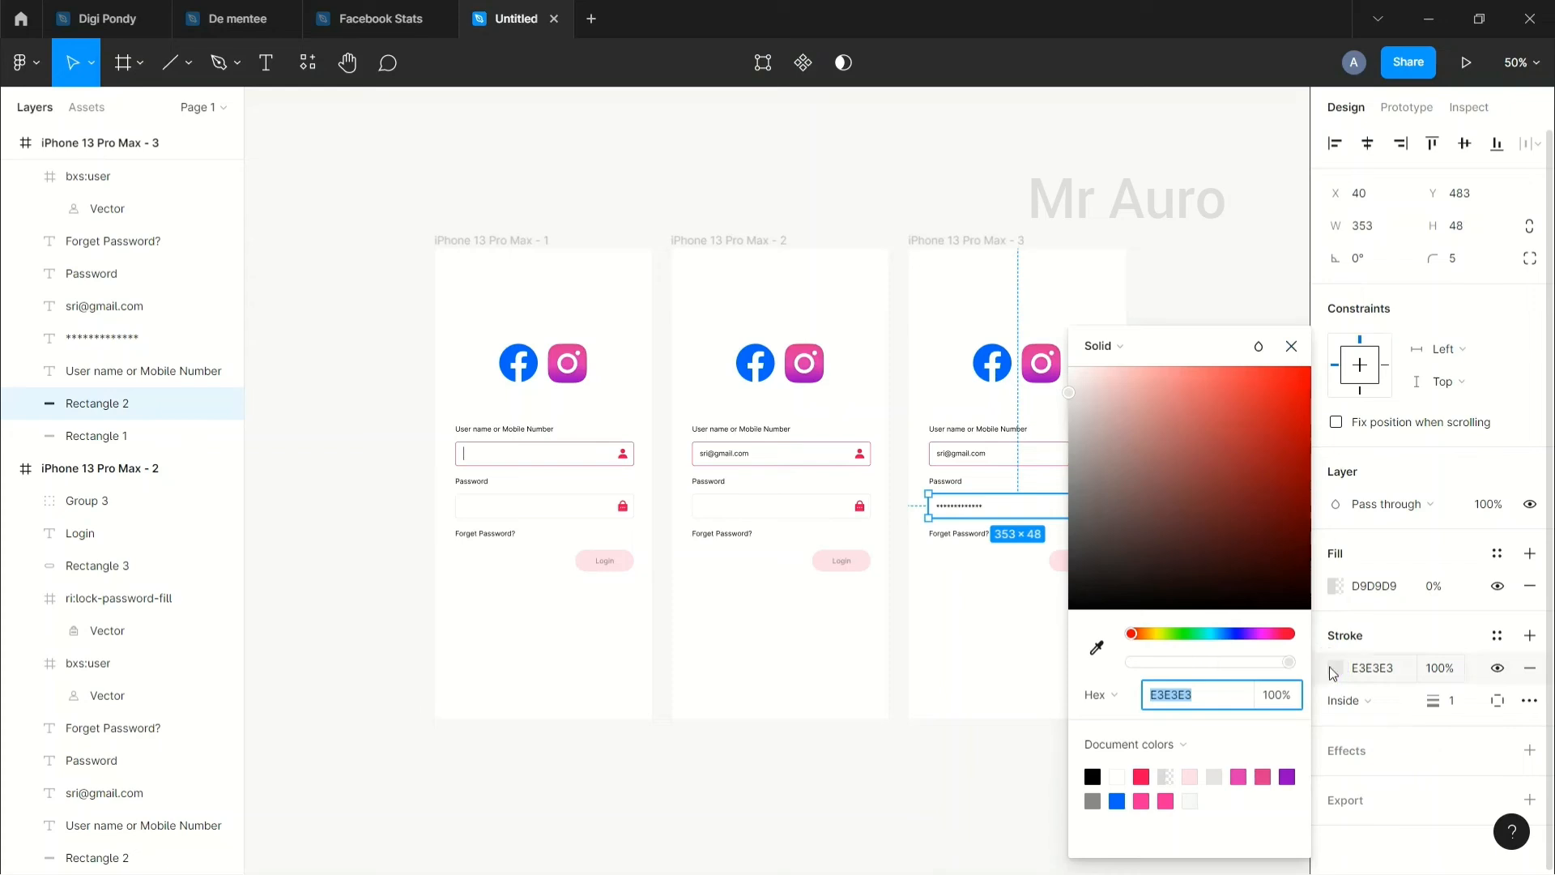
{"action": "left_click", "coordinate": [1141, 777]}
{"action": "left_click", "coordinate": [989, 789]}
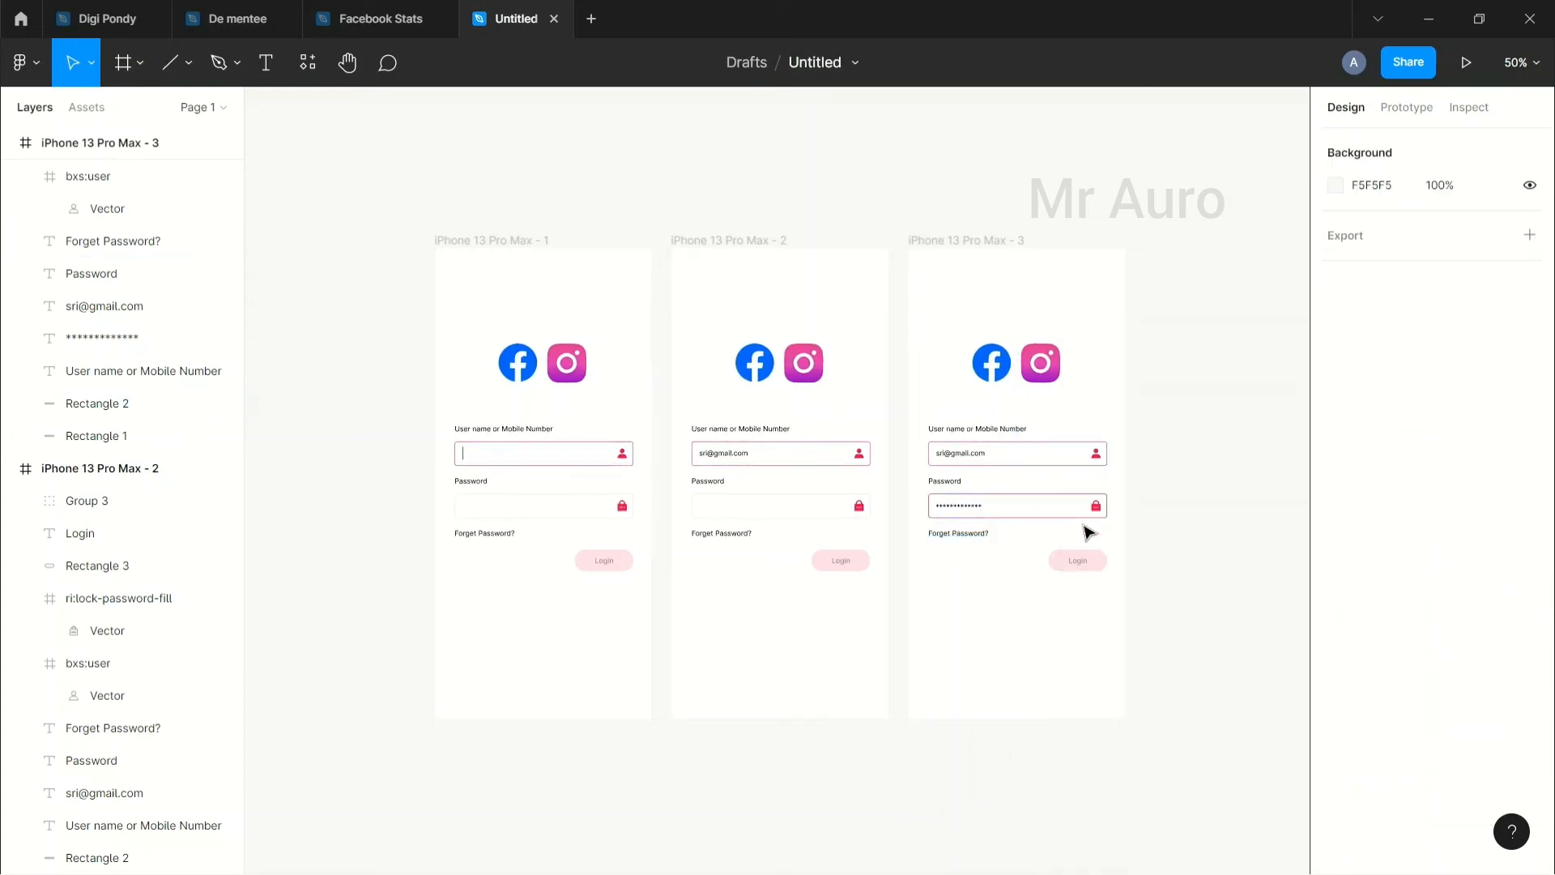
Step: Fill the third frame's Login button with pink and make its Login text white
{"action": "left_click", "coordinate": [1106, 565]}
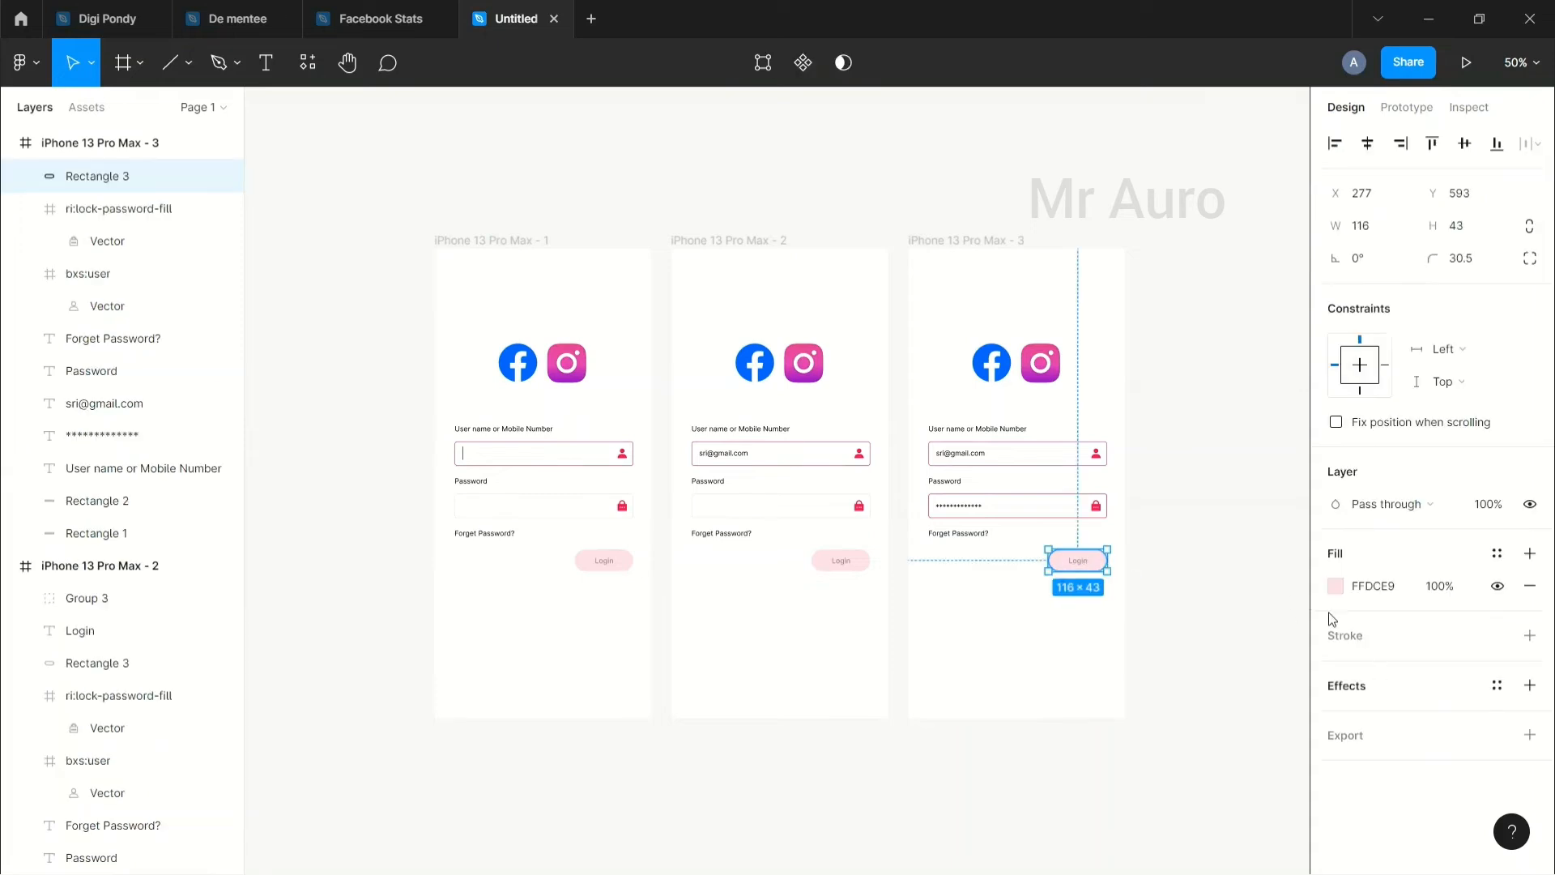
{"action": "left_click", "coordinate": [1335, 586]}
{"action": "left_click", "coordinate": [1141, 777]}
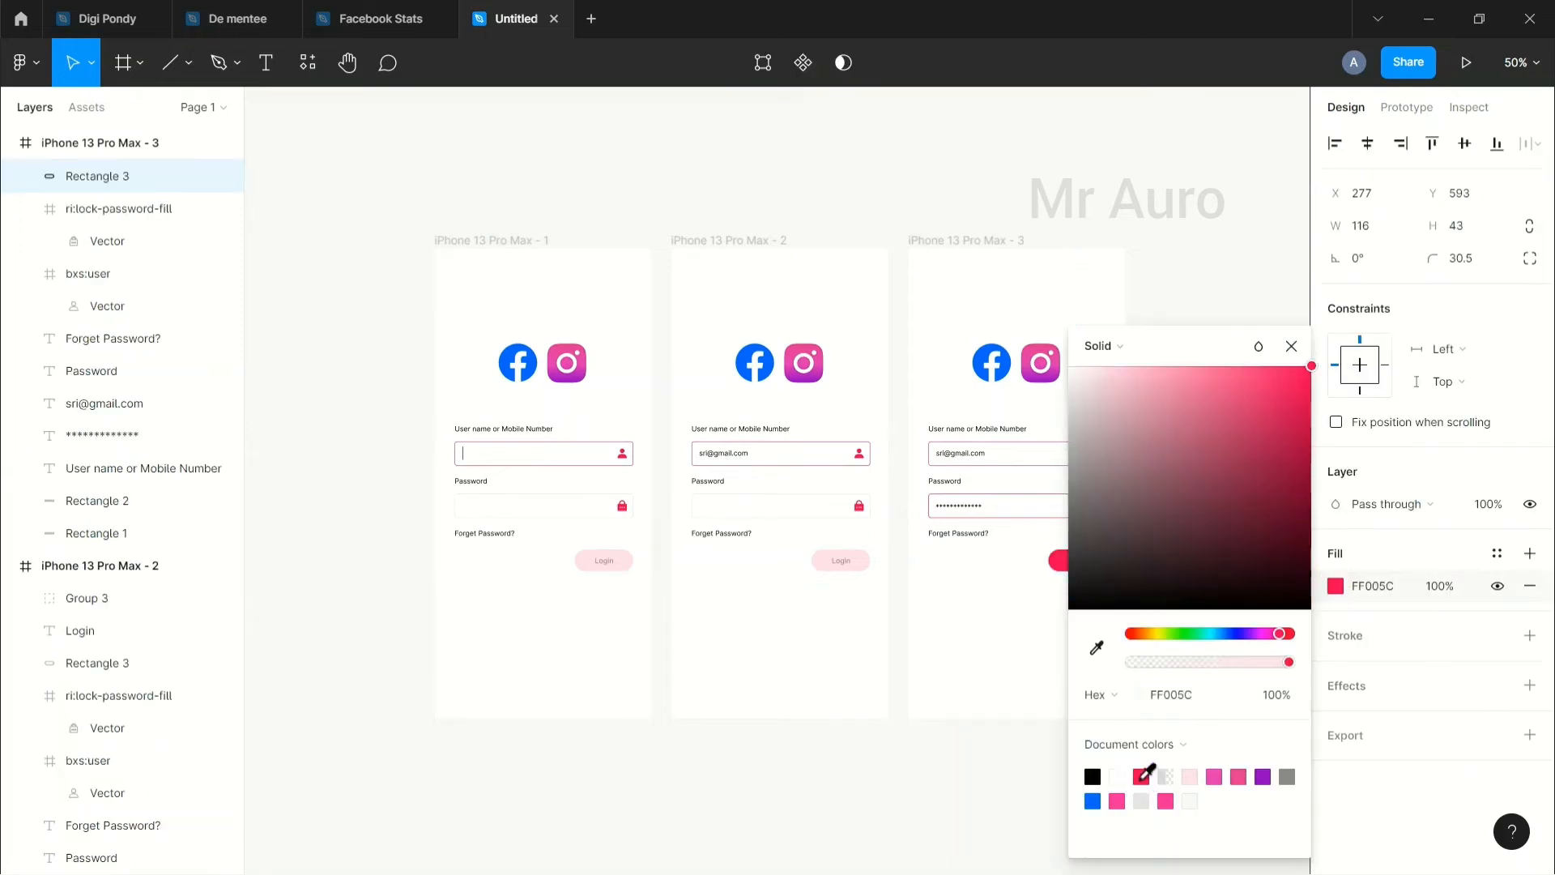
{"action": "left_click", "coordinate": [989, 790]}
{"action": "left_click", "coordinate": [1077, 559]}
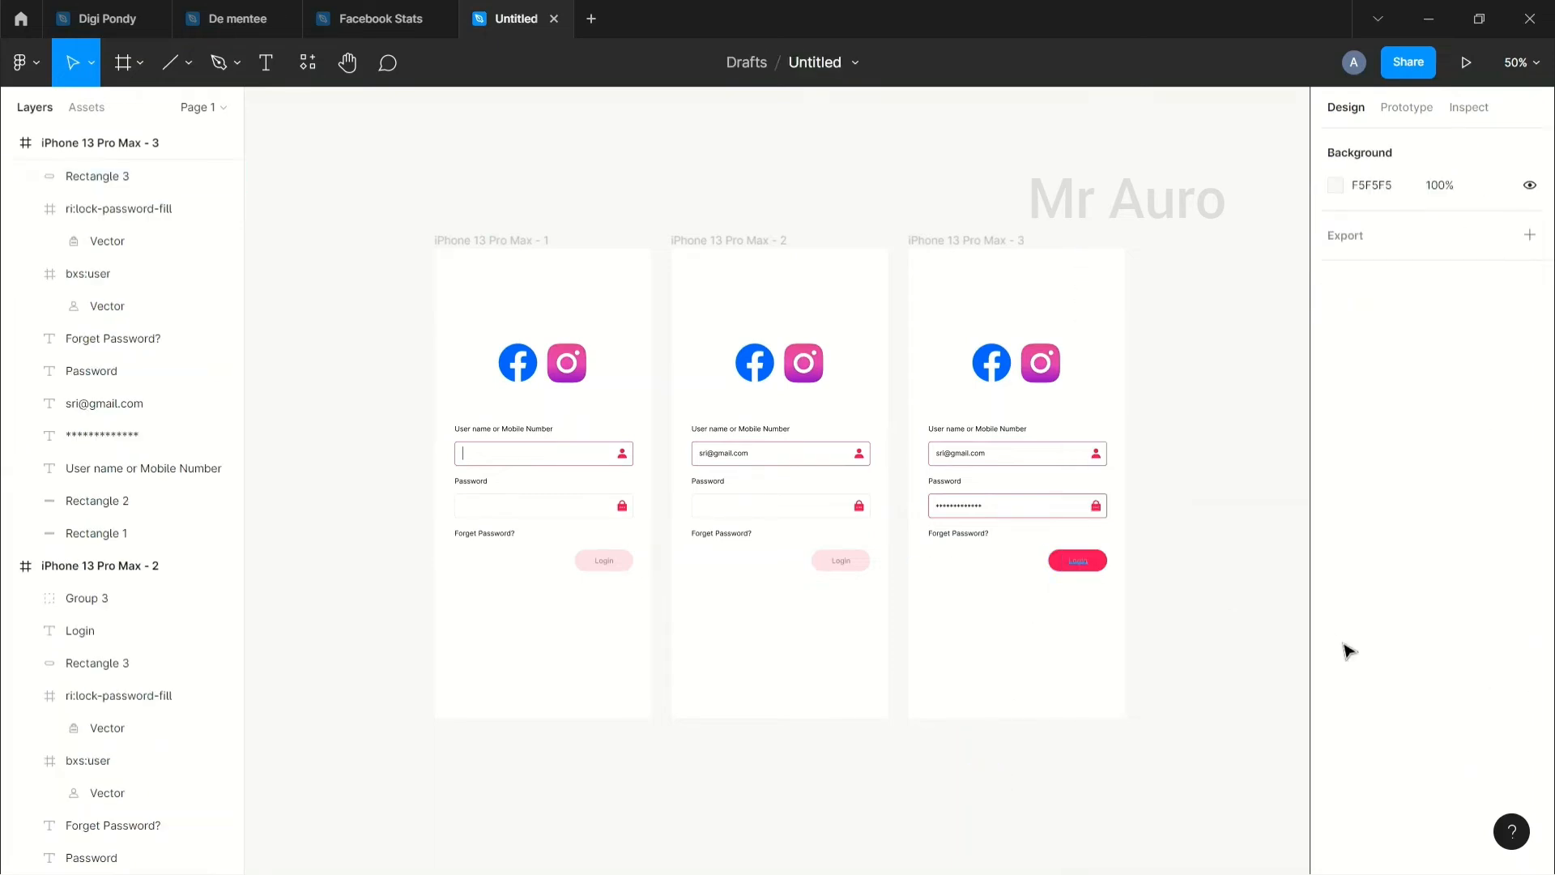
{"action": "left_click", "coordinate": [1337, 806]}
{"action": "left_click", "coordinate": [1070, 369]}
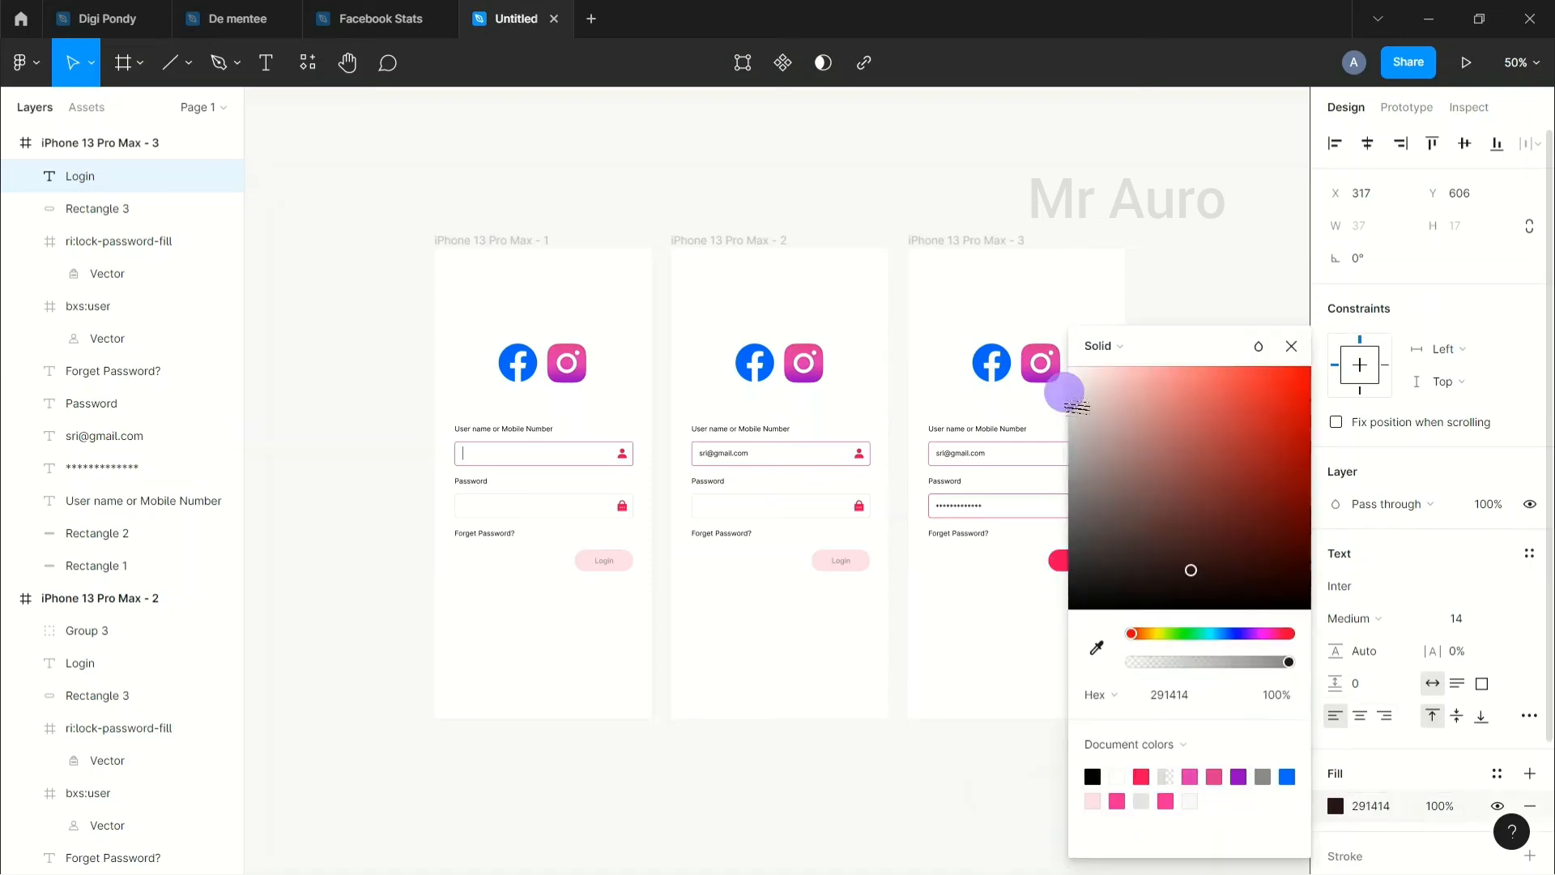
{"action": "left_click", "coordinate": [1190, 194]}
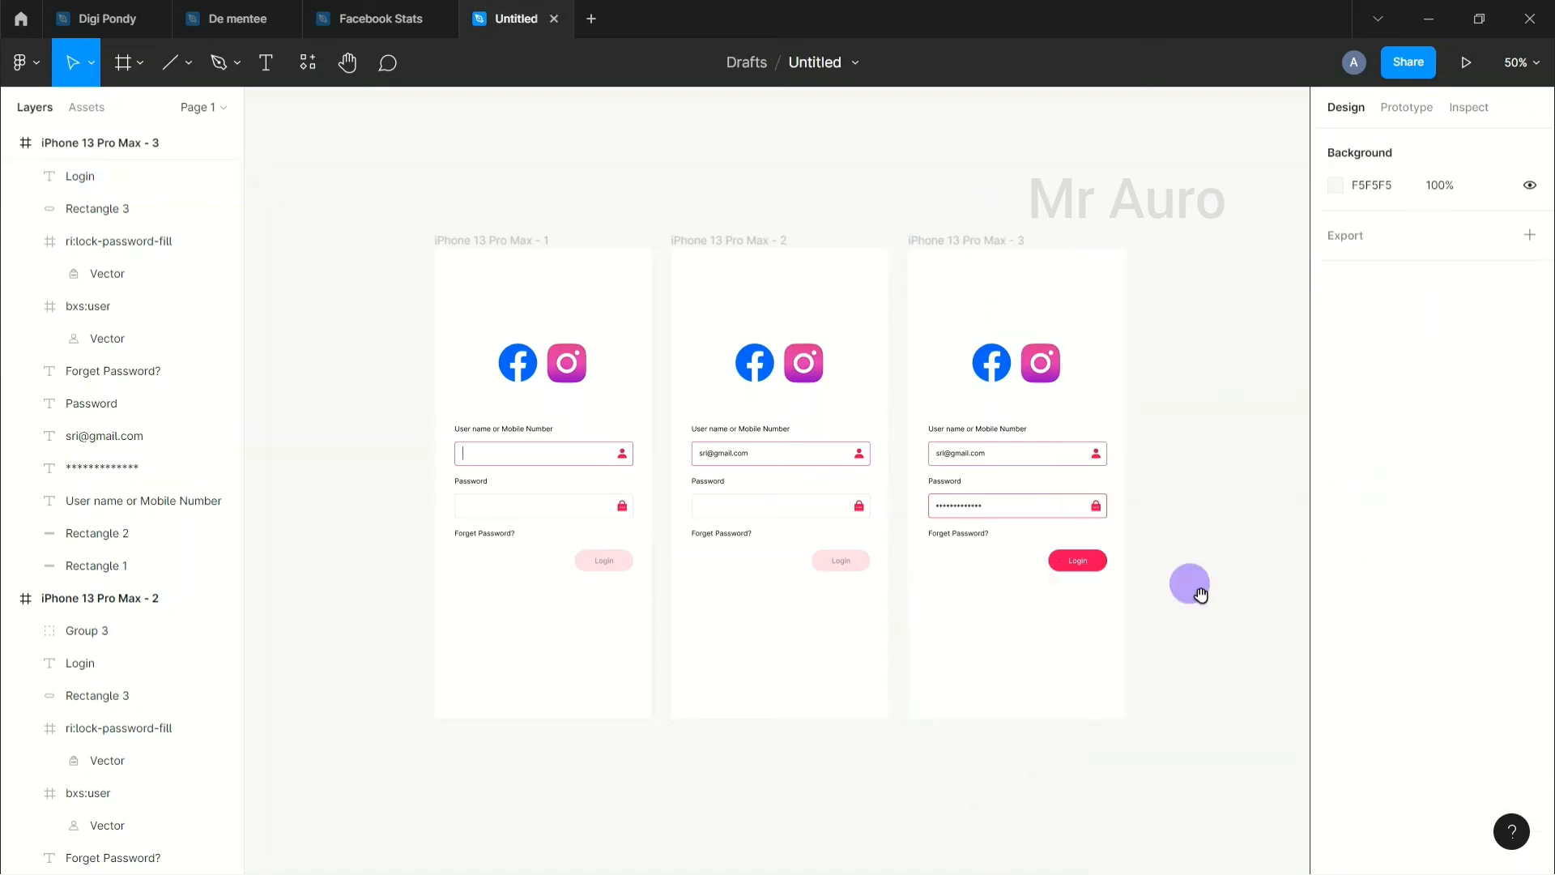
Step: Give the third frame's Login text a heavier font weight
{"action": "scroll", "coordinate": [1051, 645], "scroll_direction": "right", "scroll_amount": 3}
{"action": "key", "text": "shift+0"}
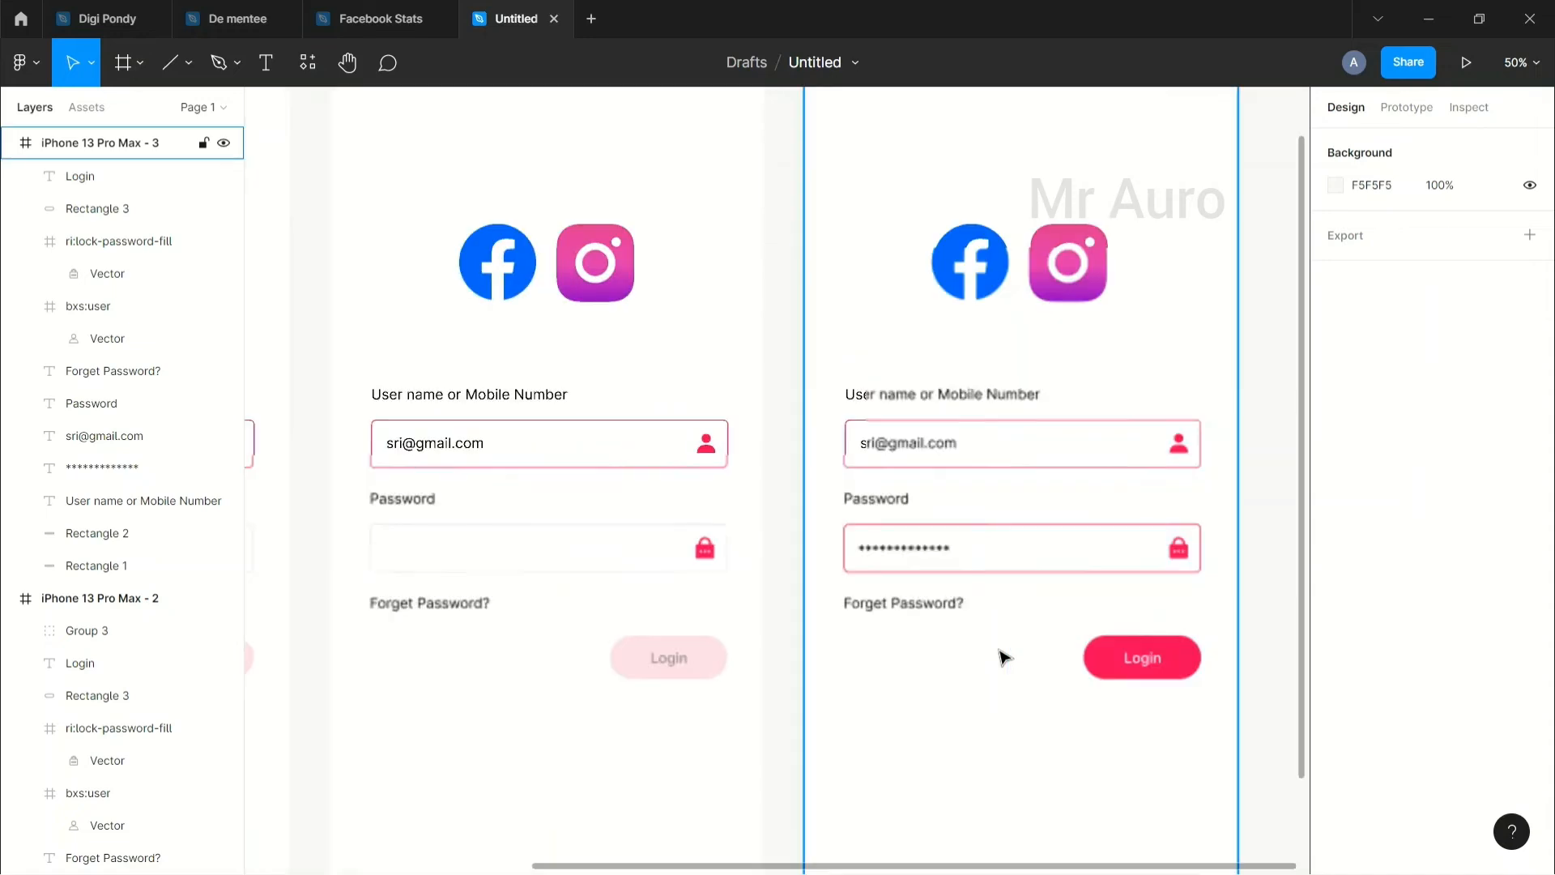
{"action": "left_click", "coordinate": [1166, 664]}
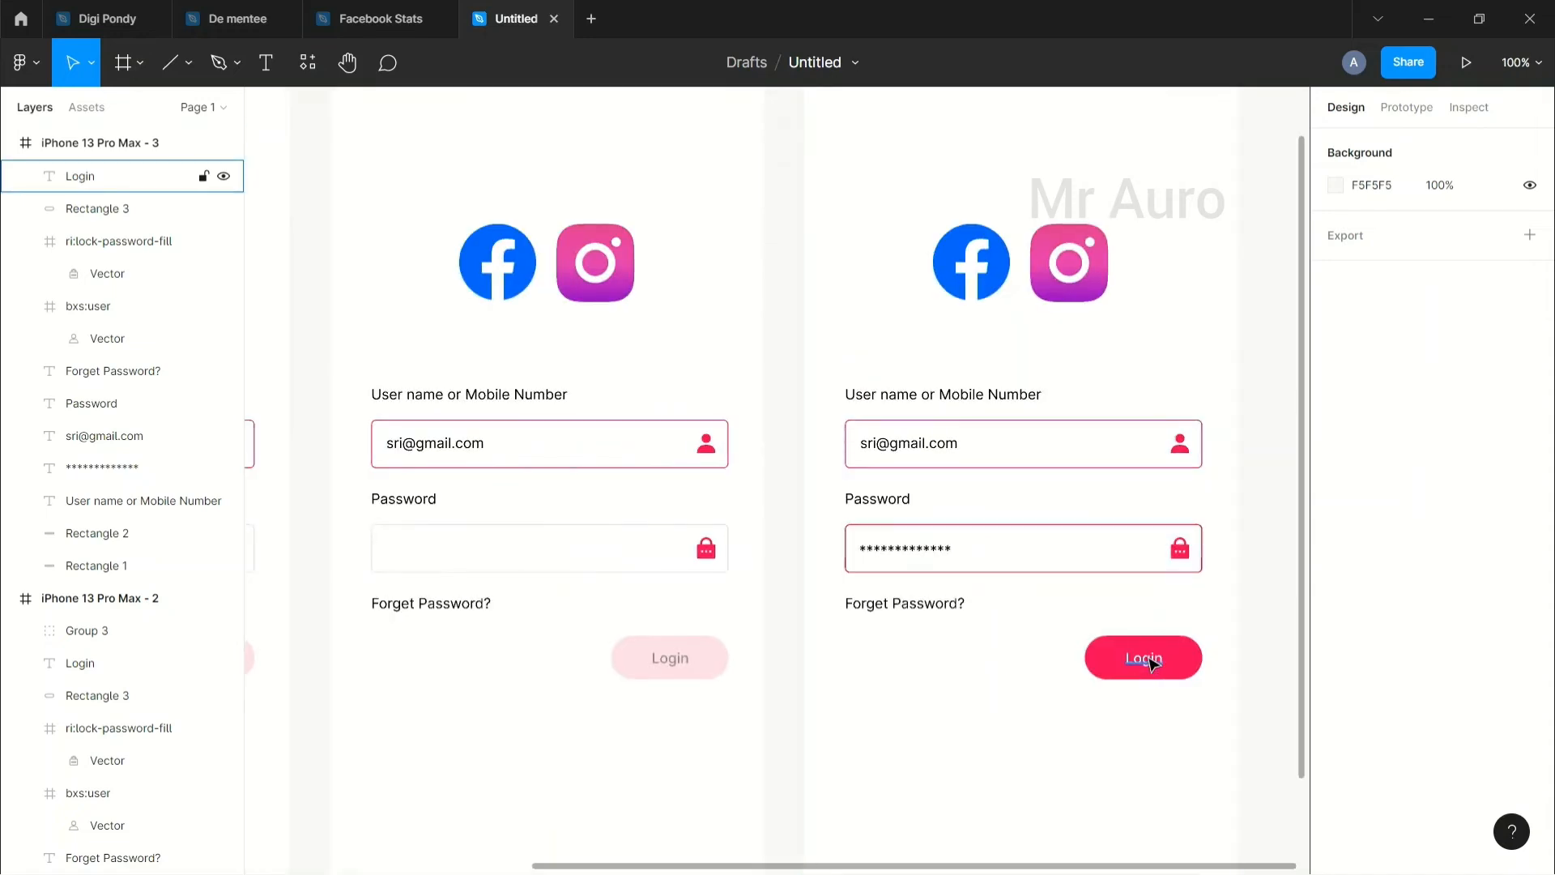
{"action": "left_click", "coordinate": [1151, 664]}
{"action": "left_click", "coordinate": [1378, 622]}
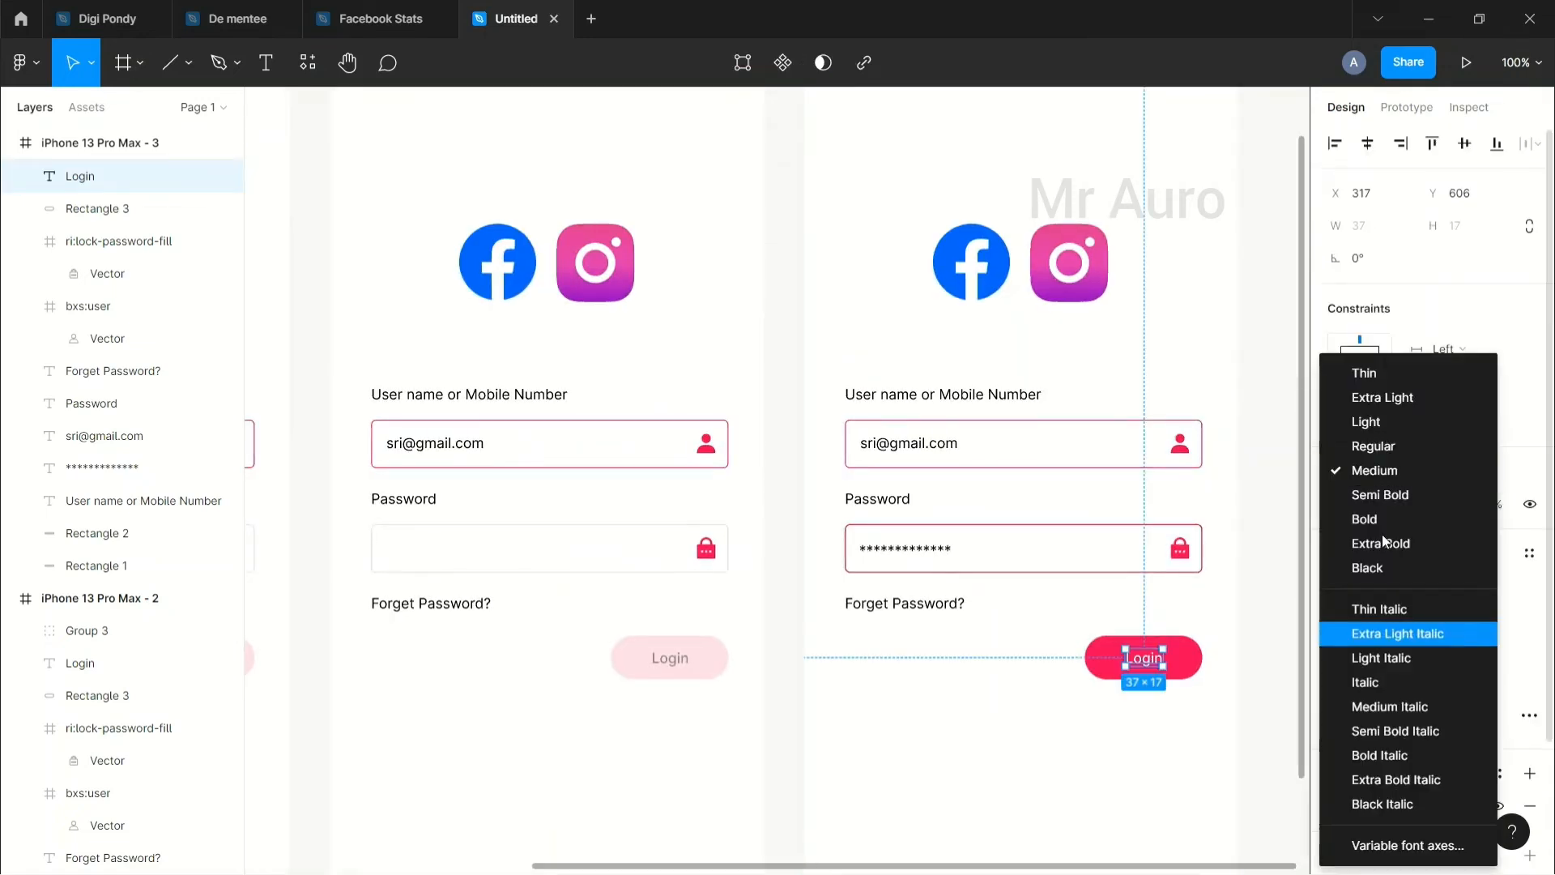
{"action": "left_click", "coordinate": [1380, 498]}
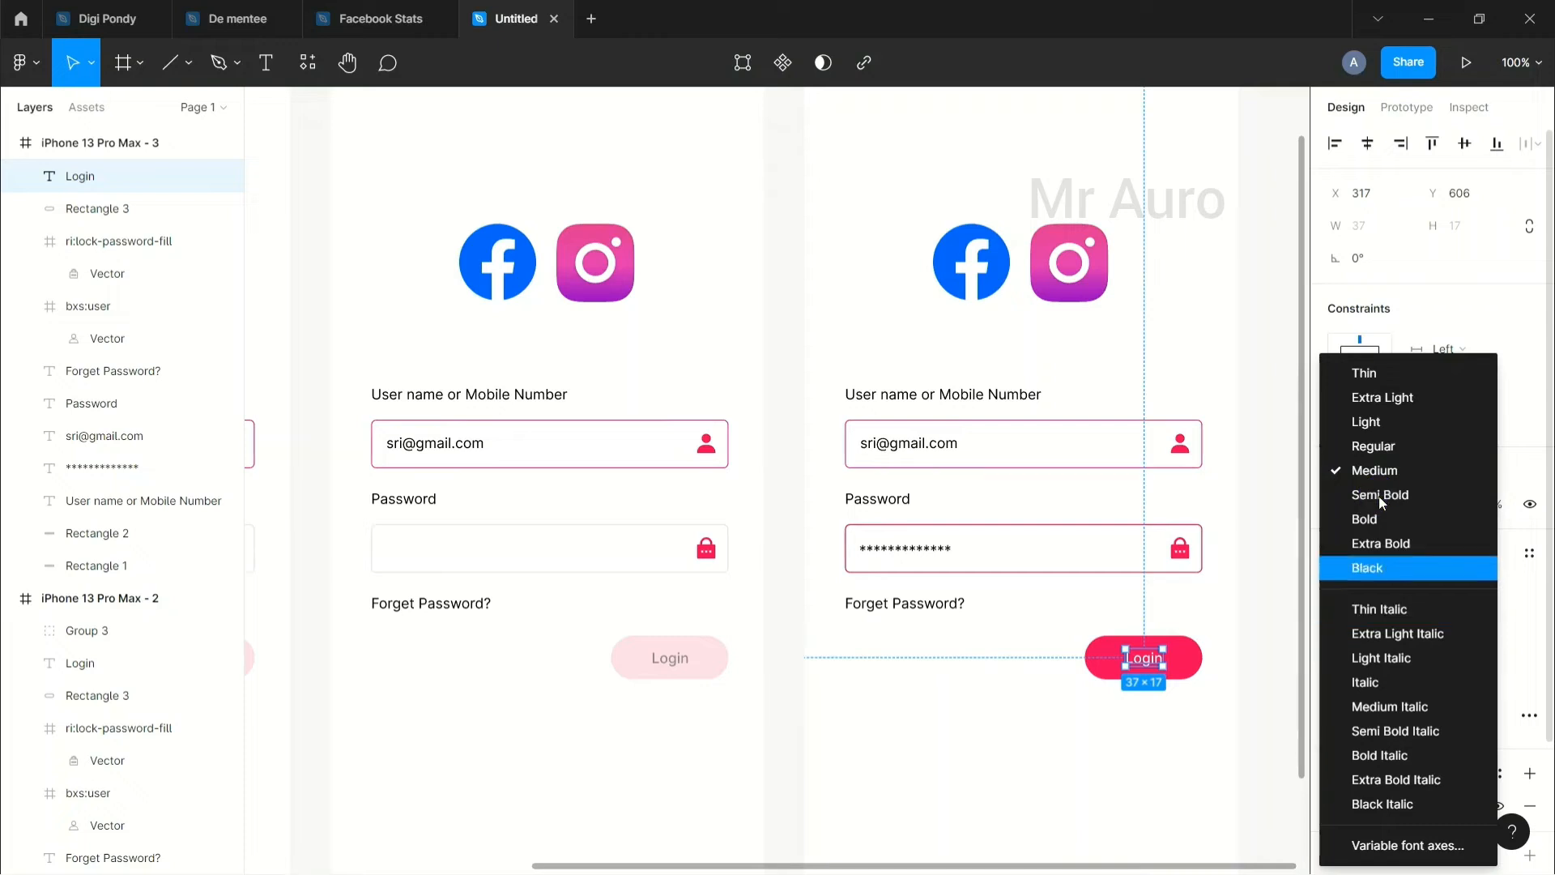
{"action": "left_click", "coordinate": [1268, 668]}
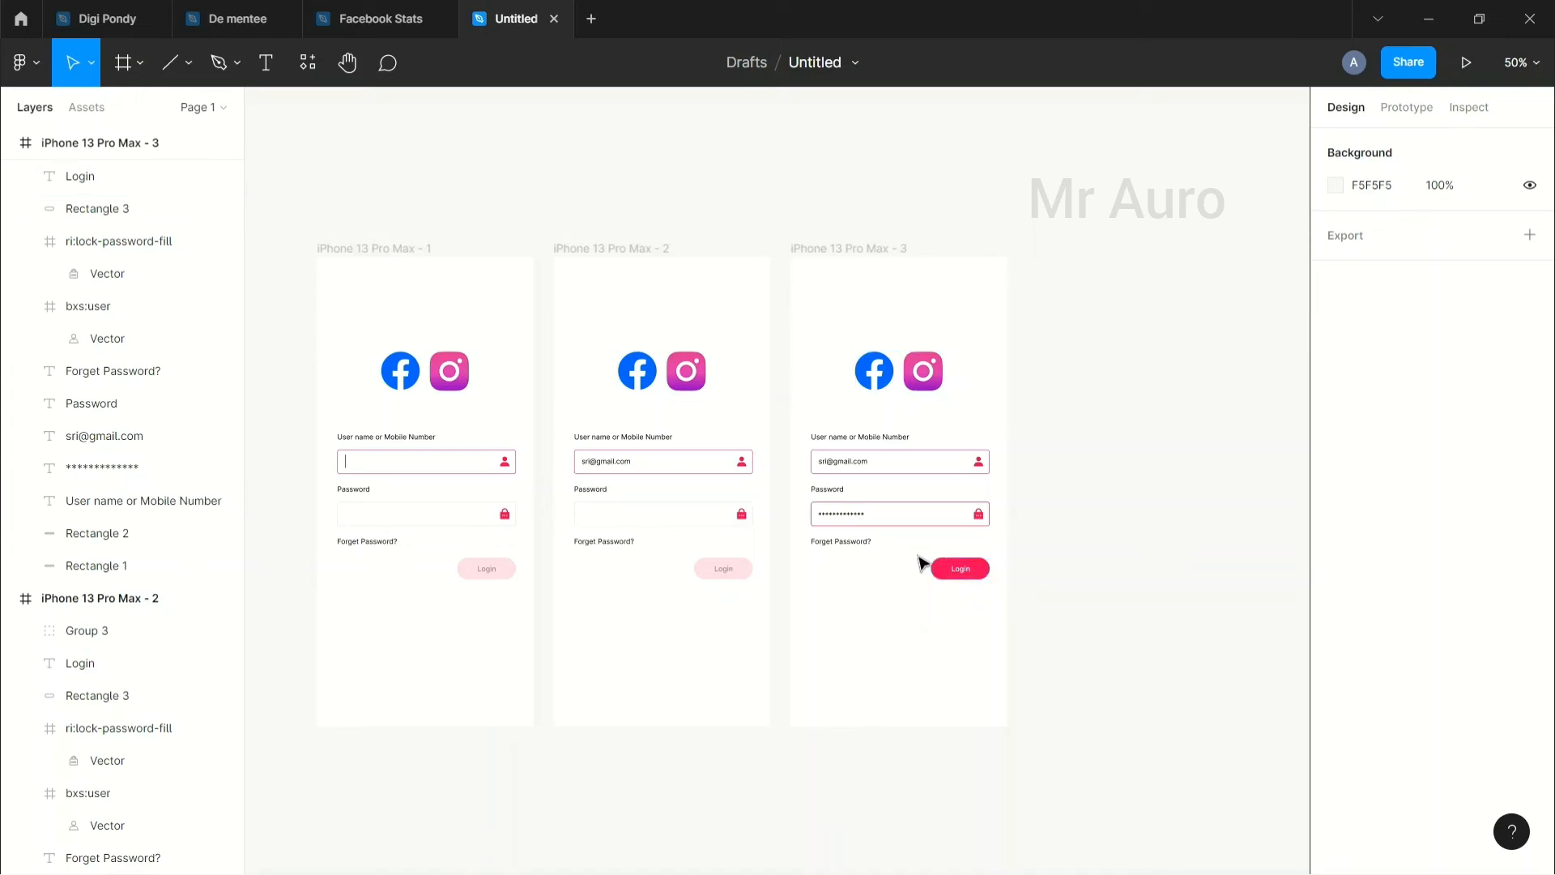
Step: Copy-paste the third login frame and delete all contents of the copy
{"action": "left_click", "coordinate": [845, 239]}
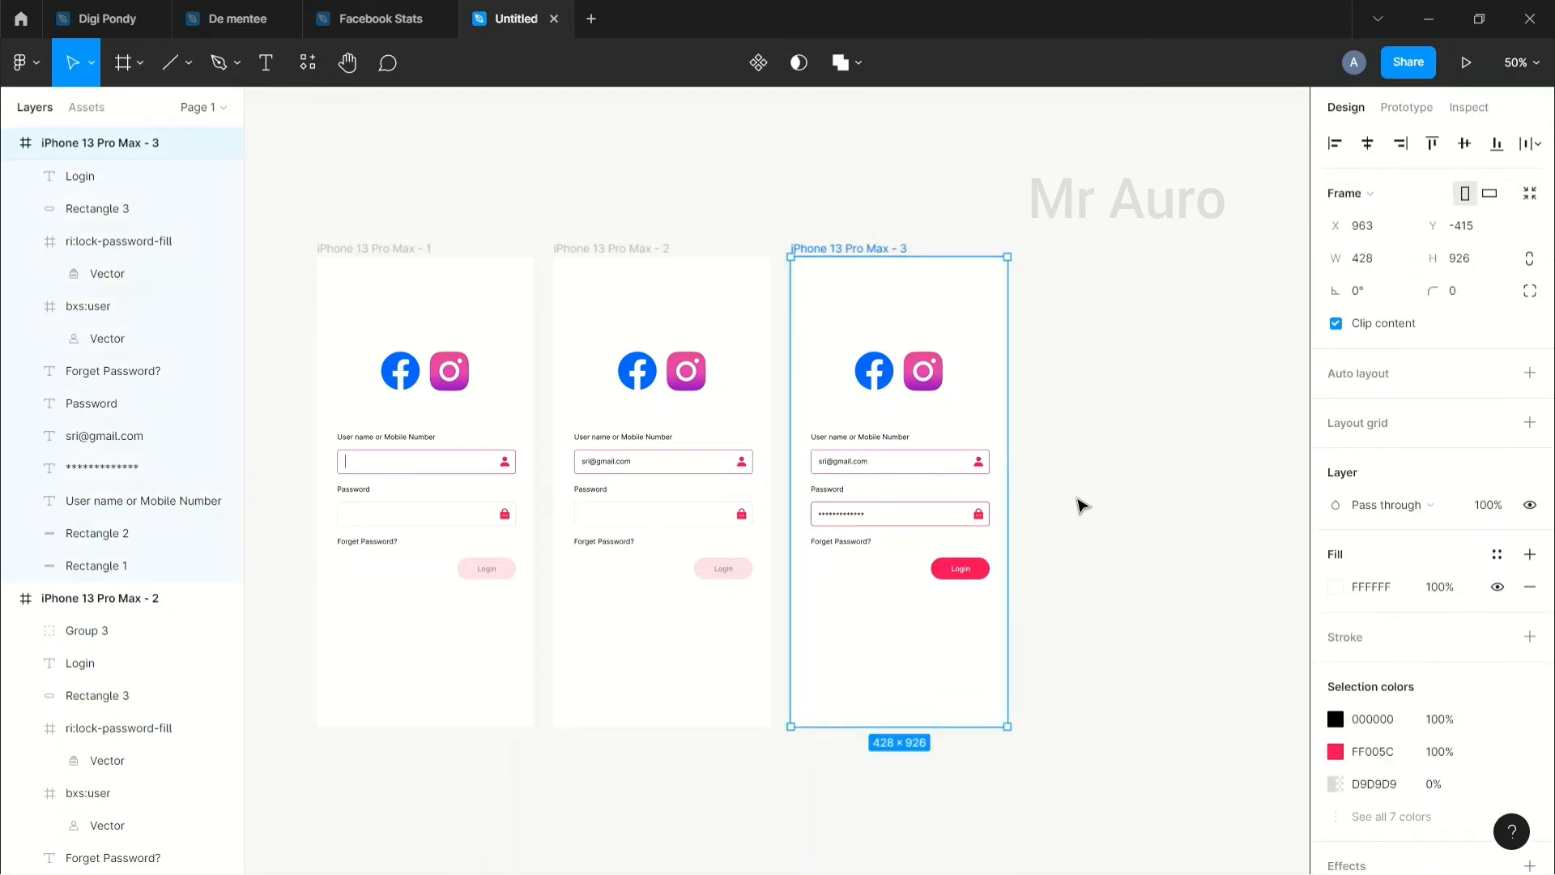
{"action": "key", "text": "ctrl+c"}
{"action": "key", "text": "ctrl+v"}
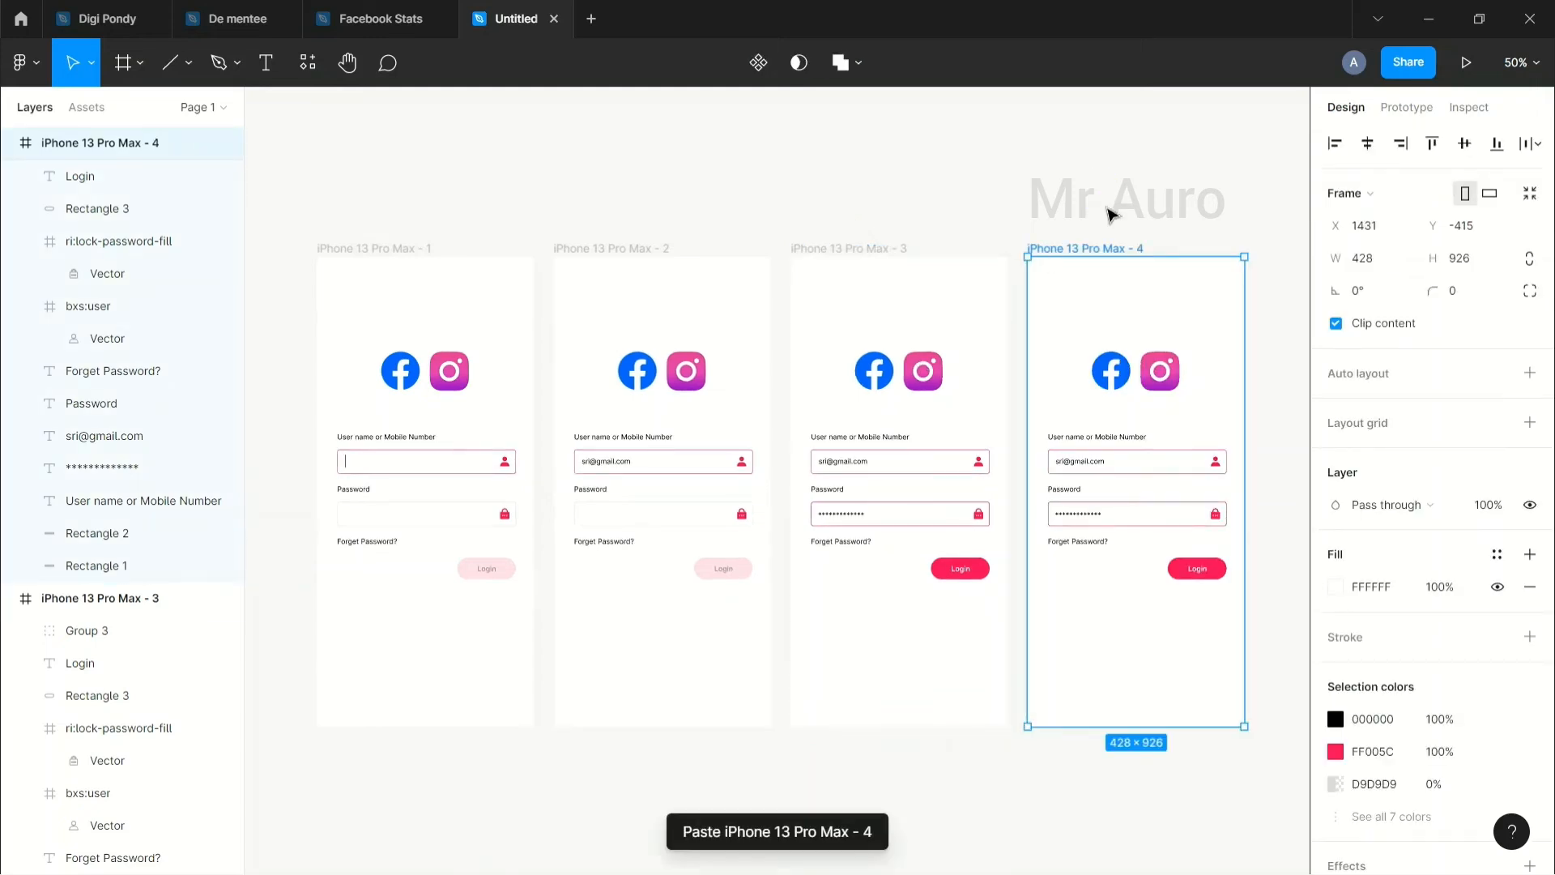
{"action": "left_click", "coordinate": [1044, 339]}
{"action": "left_click_drag", "start_coordinate": [1045, 338], "coordinate": [1225, 608]}
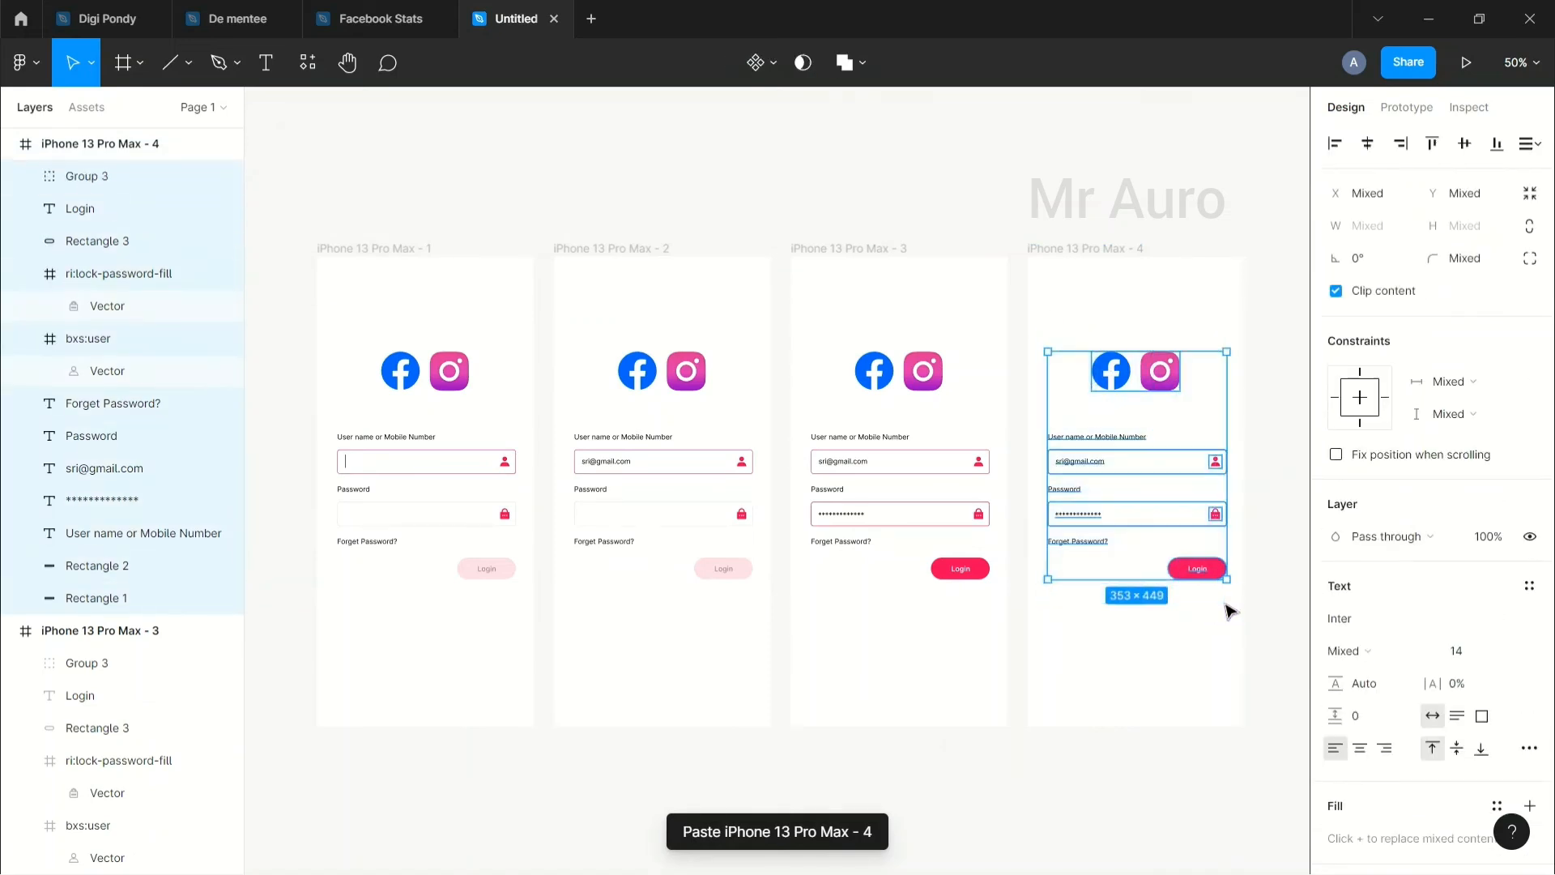
{"action": "key", "text": "Delete"}
{"action": "key", "text": "Escape"}
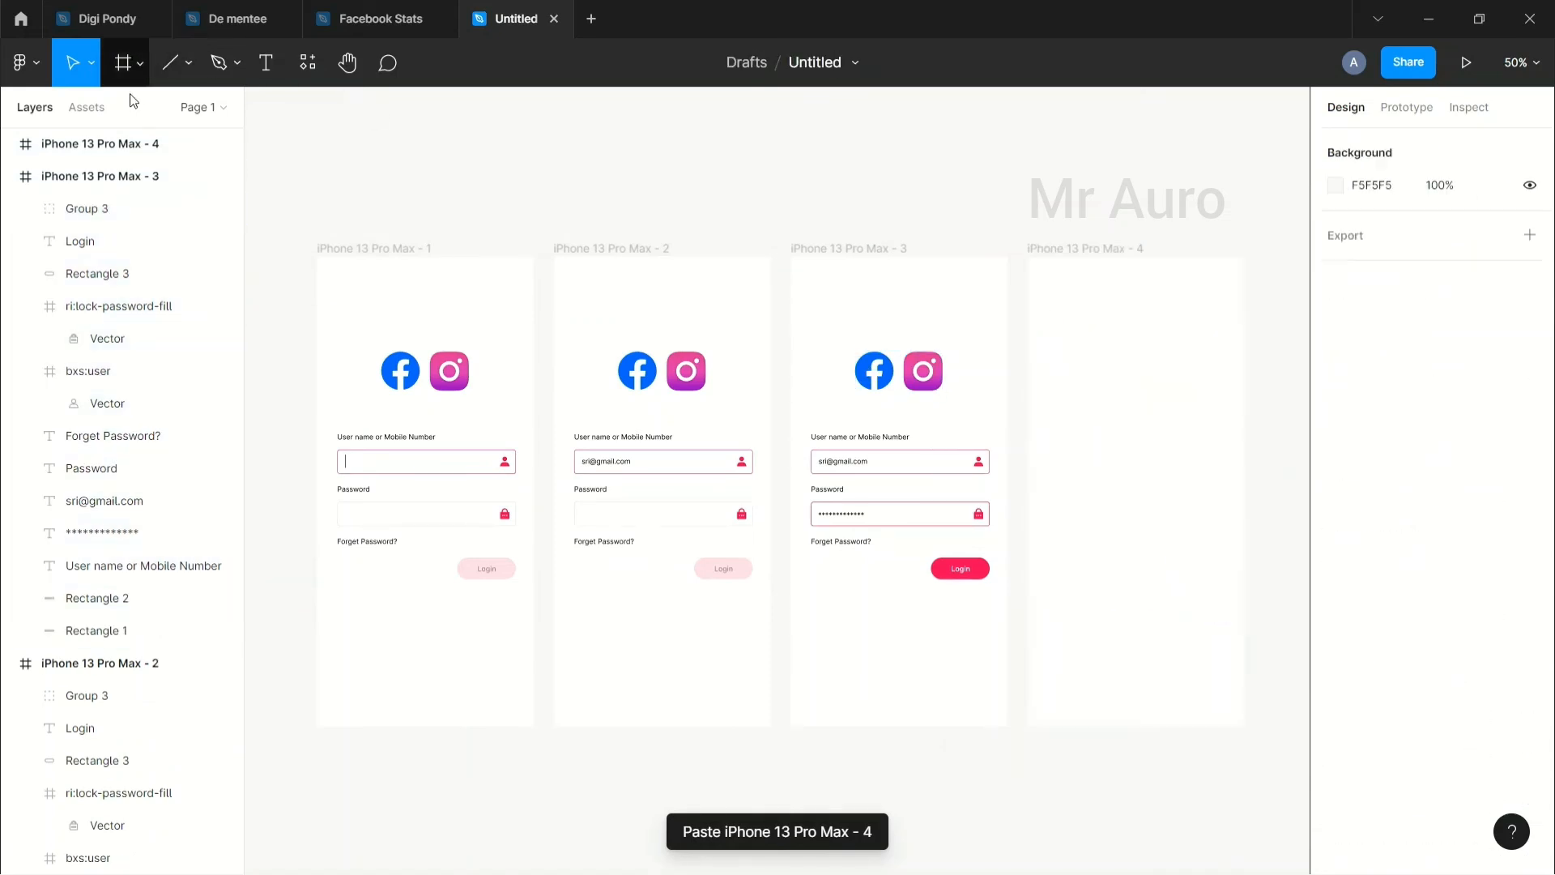
Step: Draw a wide grey rectangle near the top of the new frame, centred, with corner radius 7
{"action": "left_click", "coordinate": [188, 63]}
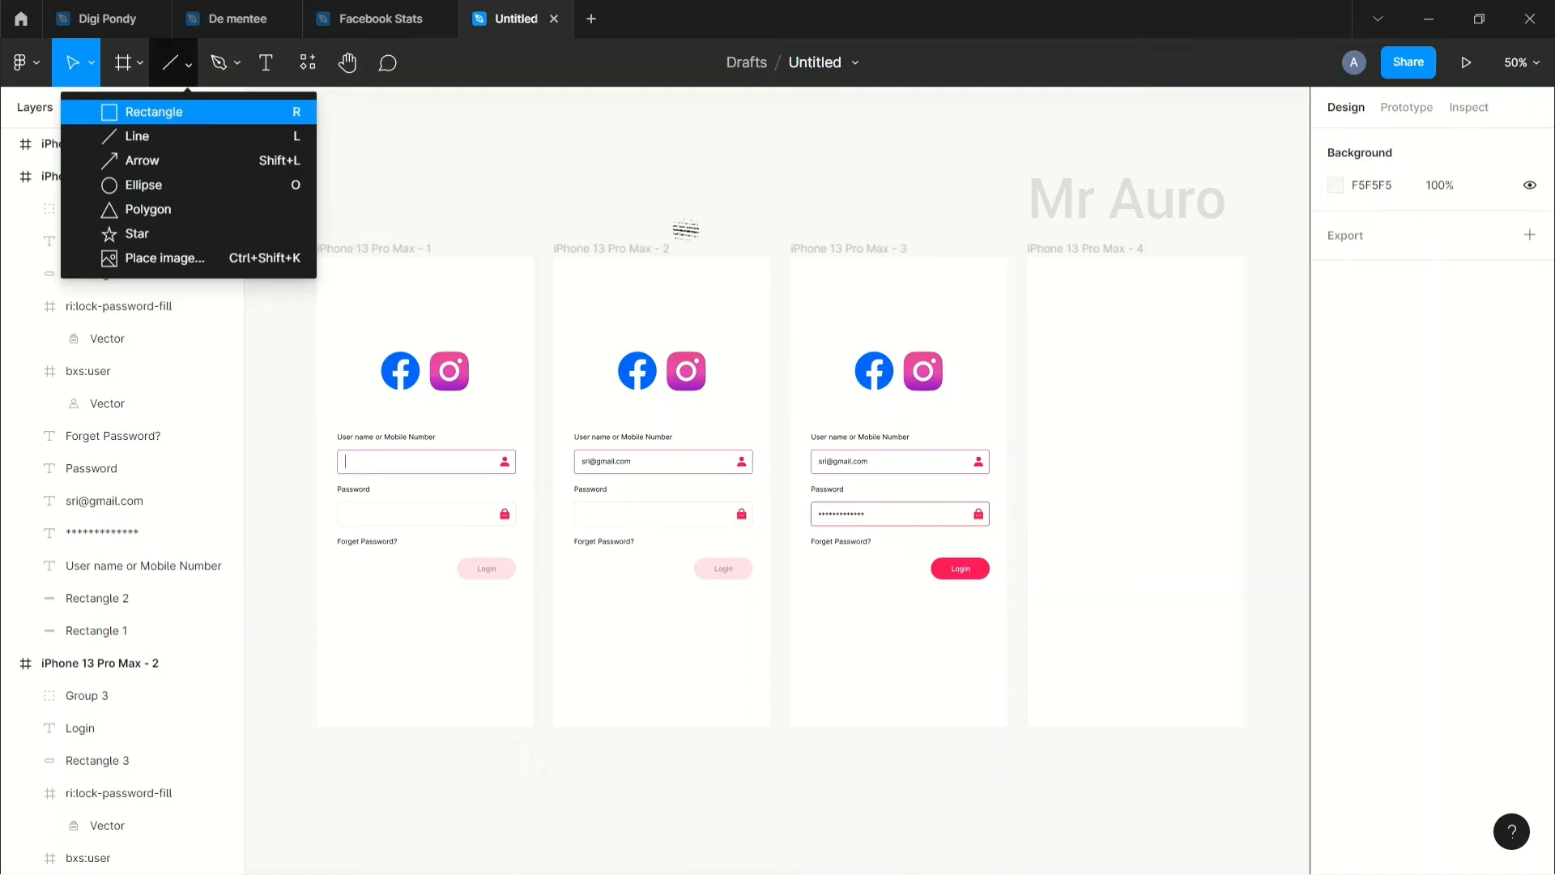
{"action": "left_click", "coordinate": [166, 111]}
{"action": "mouse_move", "coordinate": [1044, 287]}
{"action": "left_mouse_down"}
{"action": "mouse_move", "coordinate": [1173, 381]}
{"action": "mouse_move", "coordinate": [1224, 389]}
{"action": "left_mouse_up"}
{"action": "left_click_drag", "start_coordinate": [1142, 337], "coordinate": [1153, 368]}
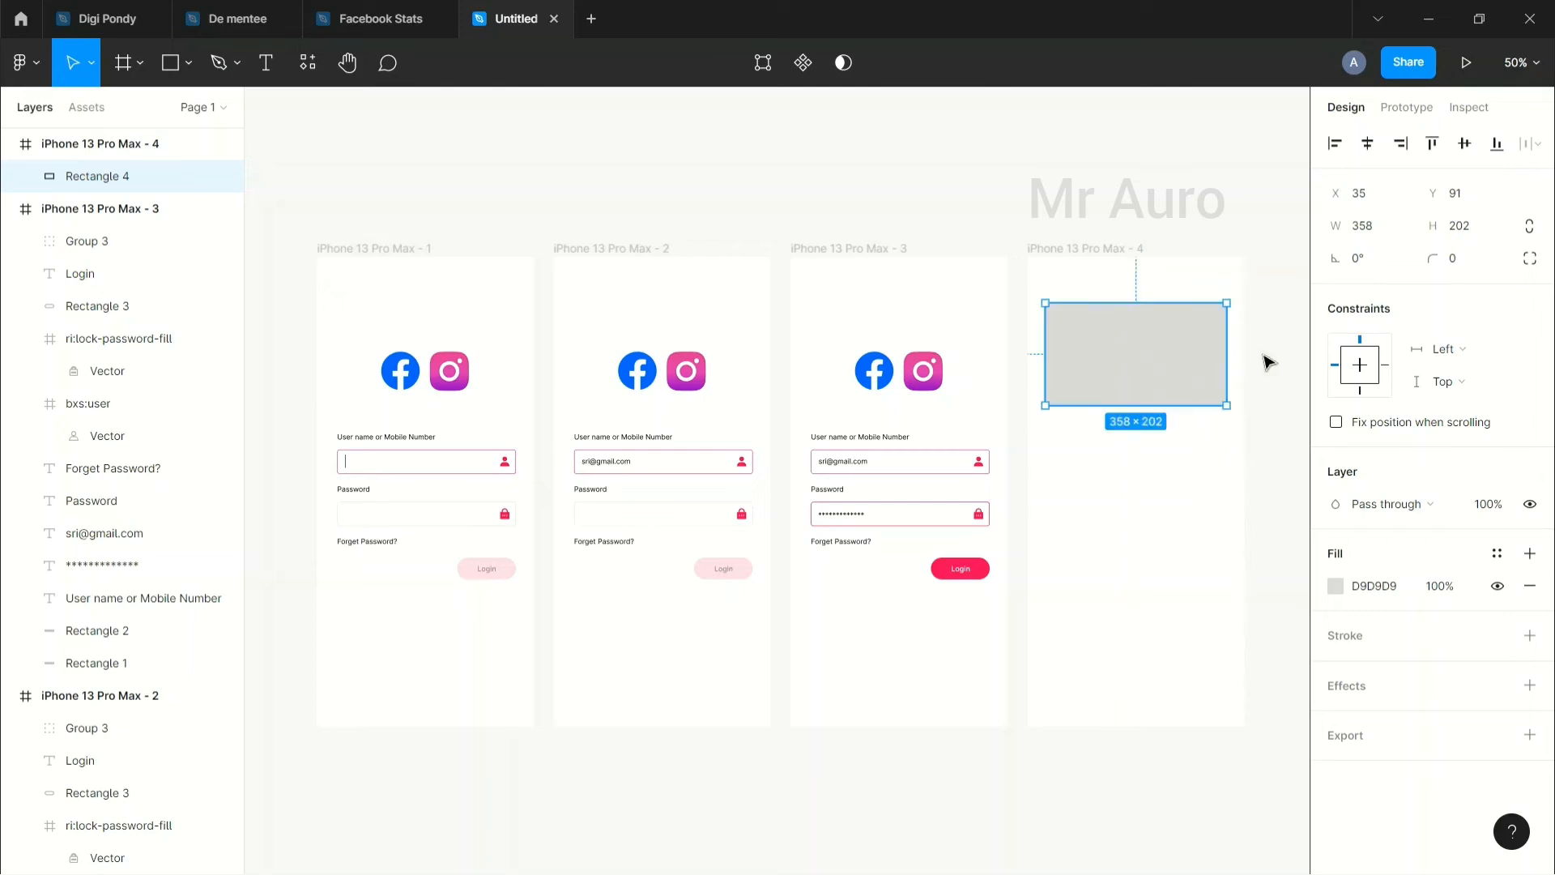
{"action": "left_click", "coordinate": [1457, 261]}
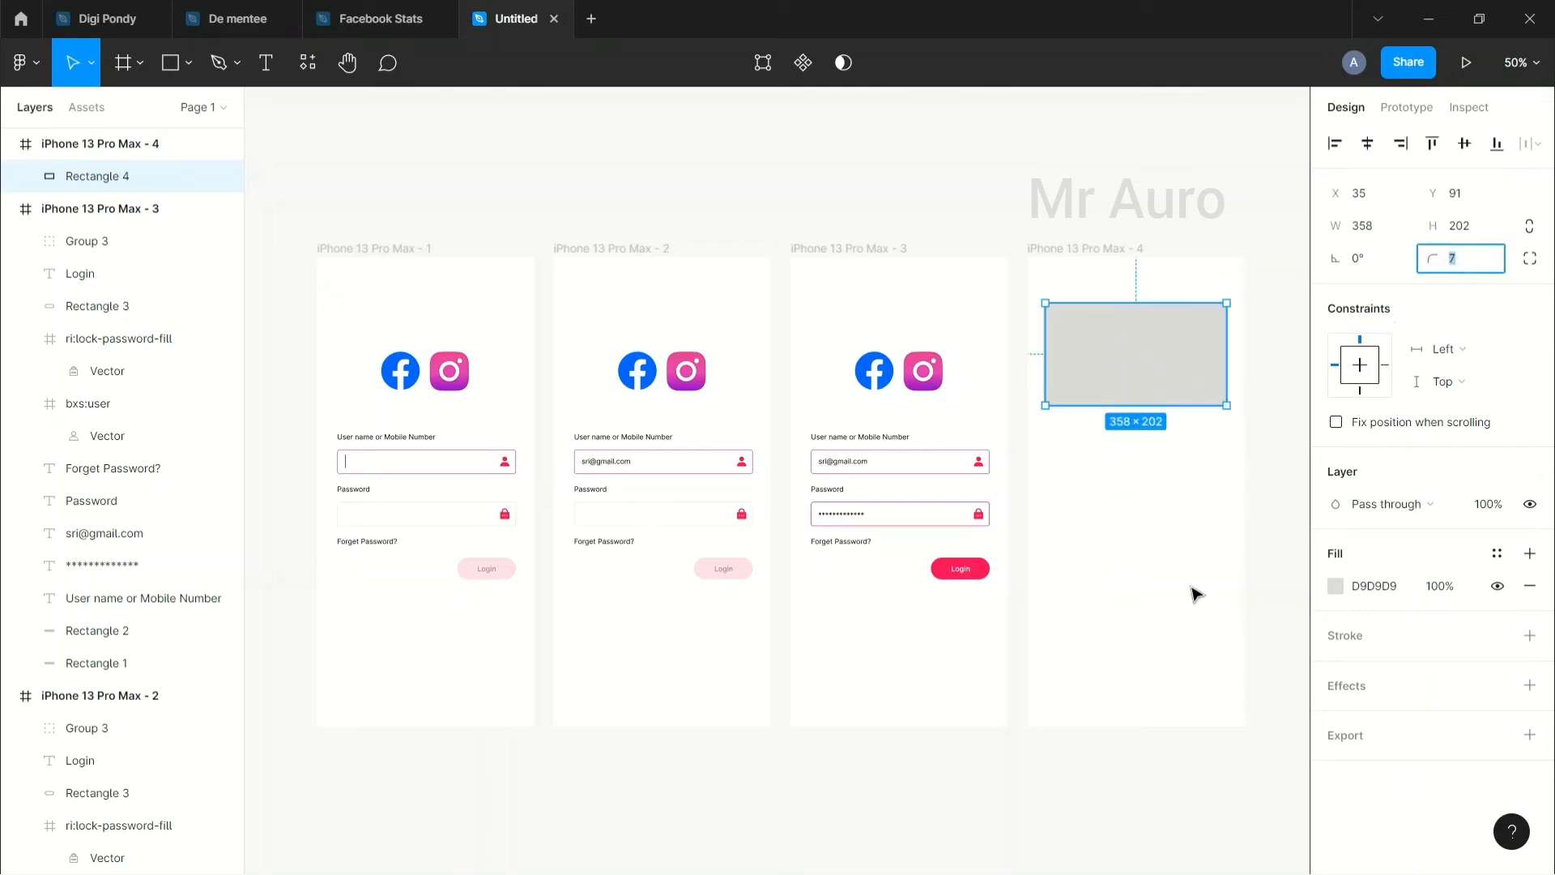
{"action": "left_click", "coordinate": [1204, 420]}
Step: Duplicate it as a half-width box below, then copy that box beside it for the grid's top row
{"action": "left_click", "coordinate": [1182, 360]}
{"action": "left_click_drag", "start_coordinate": [1180, 361], "coordinate": [1134, 487]}
{"action": "left_click", "coordinate": [1197, 496]}
{"action": "left_click", "coordinate": [1128, 503]}
{"action": "key", "text": "ctrl+c"}
{"action": "key", "text": "ctrl+v"}
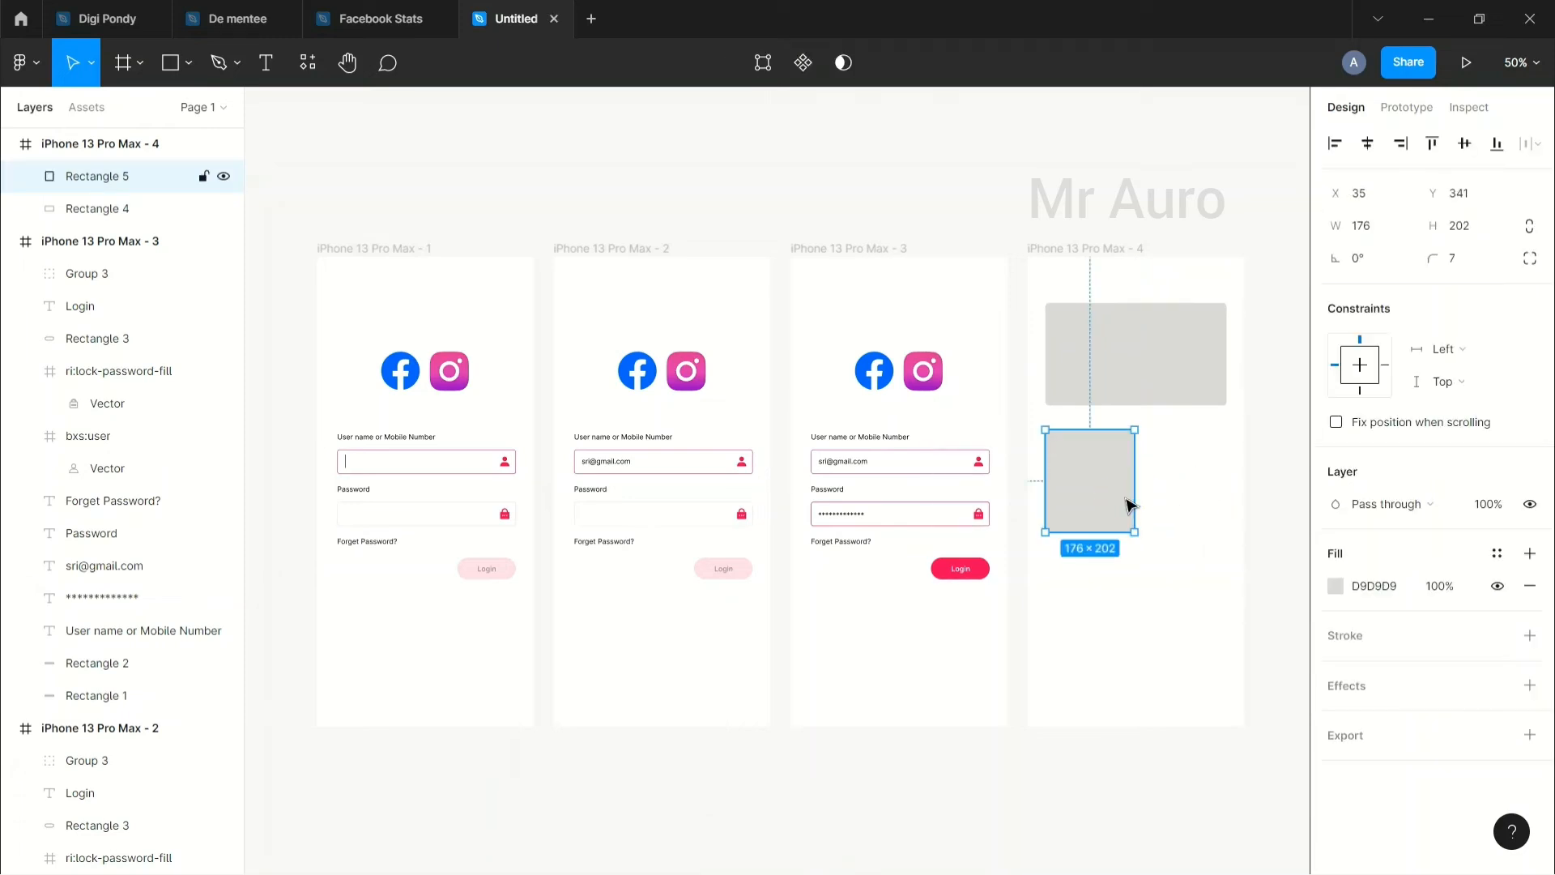
{"action": "left_click_drag", "start_coordinate": [1103, 510], "coordinate": [1201, 506]}
{"action": "left_click", "coordinate": [1166, 583]}
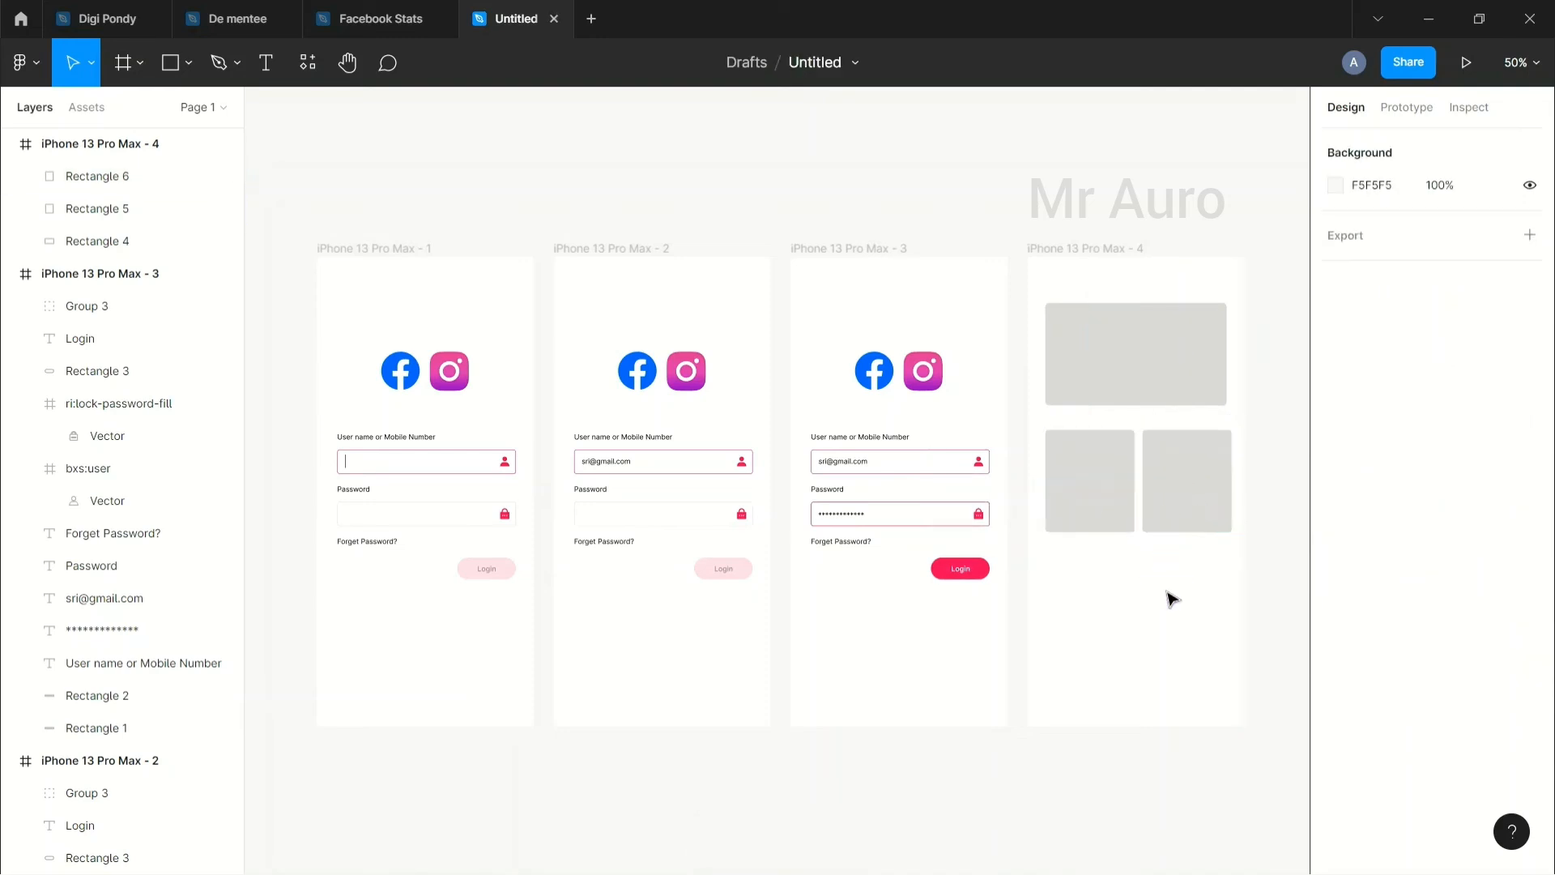
{"action": "left_click", "coordinate": [1199, 504]}
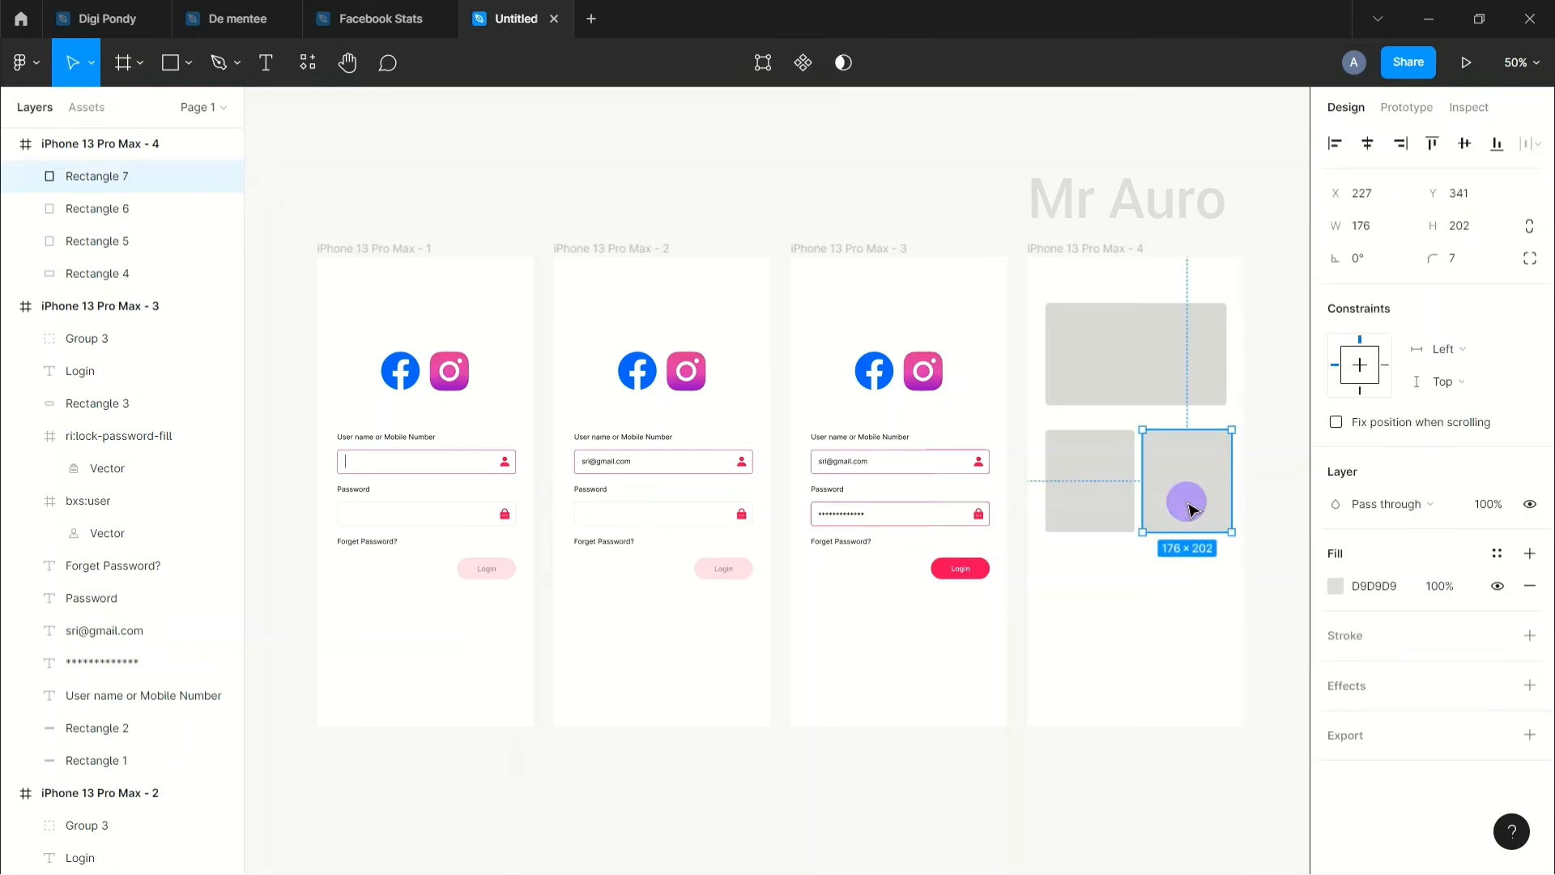
Step: Paste two more boxes into the bottom-left and bottom-right slots to complete the 2×2 grid
{"action": "key", "text": "ctrl+v"}
{"action": "left_click_drag", "start_coordinate": [1204, 530], "coordinate": [1083, 618]}
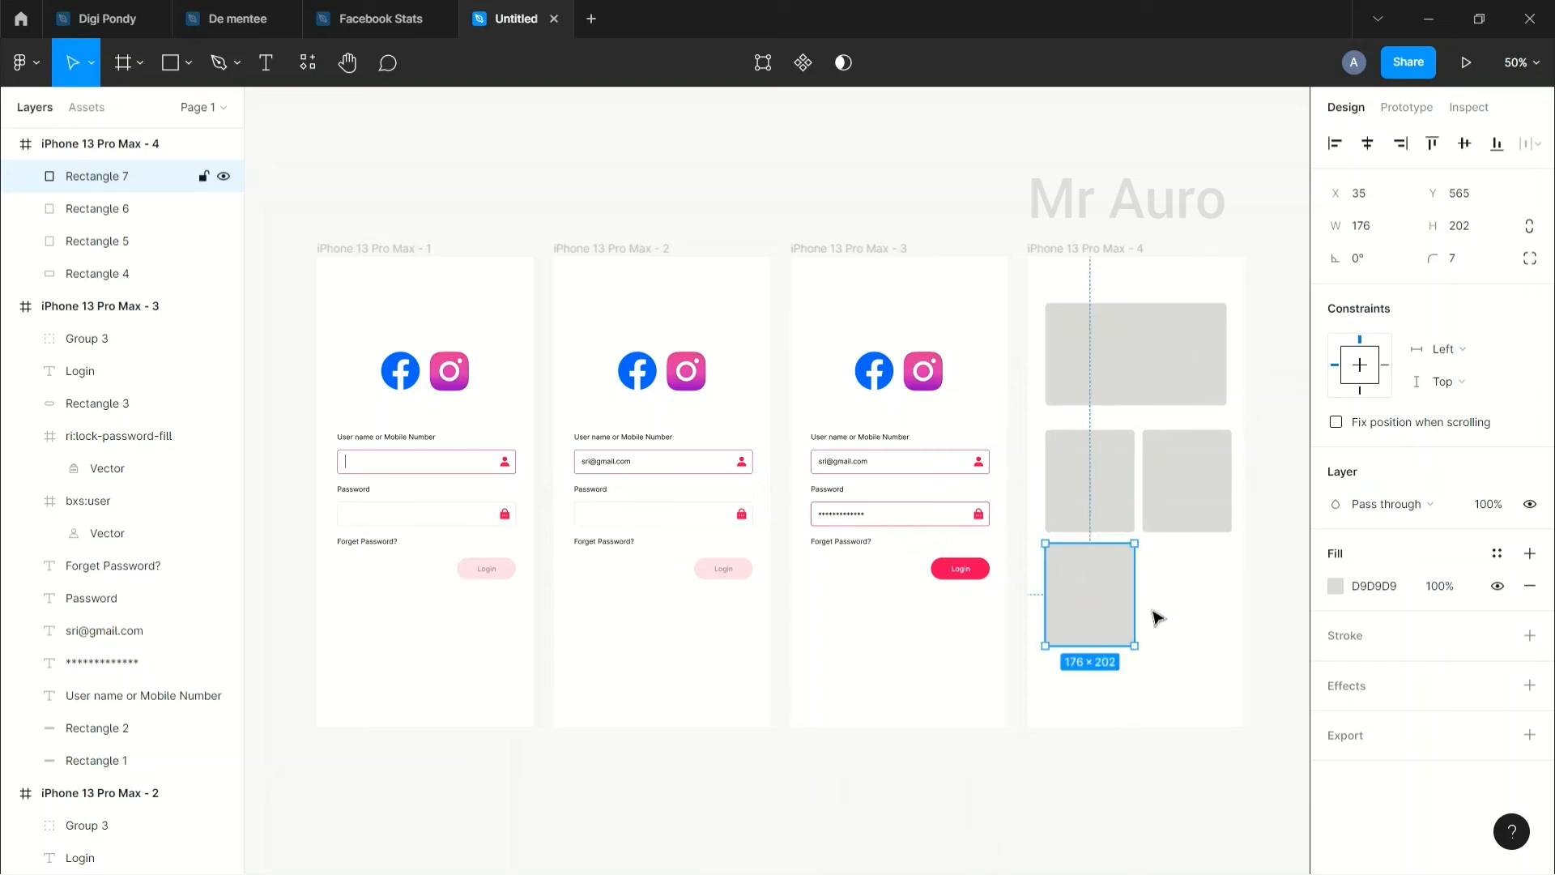
{"action": "key", "text": "ctrl+v"}
{"action": "left_click", "coordinate": [1108, 609]}
{"action": "left_click_drag", "start_coordinate": [1107, 609], "coordinate": [1205, 604]}
{"action": "left_click", "coordinate": [1268, 591]}
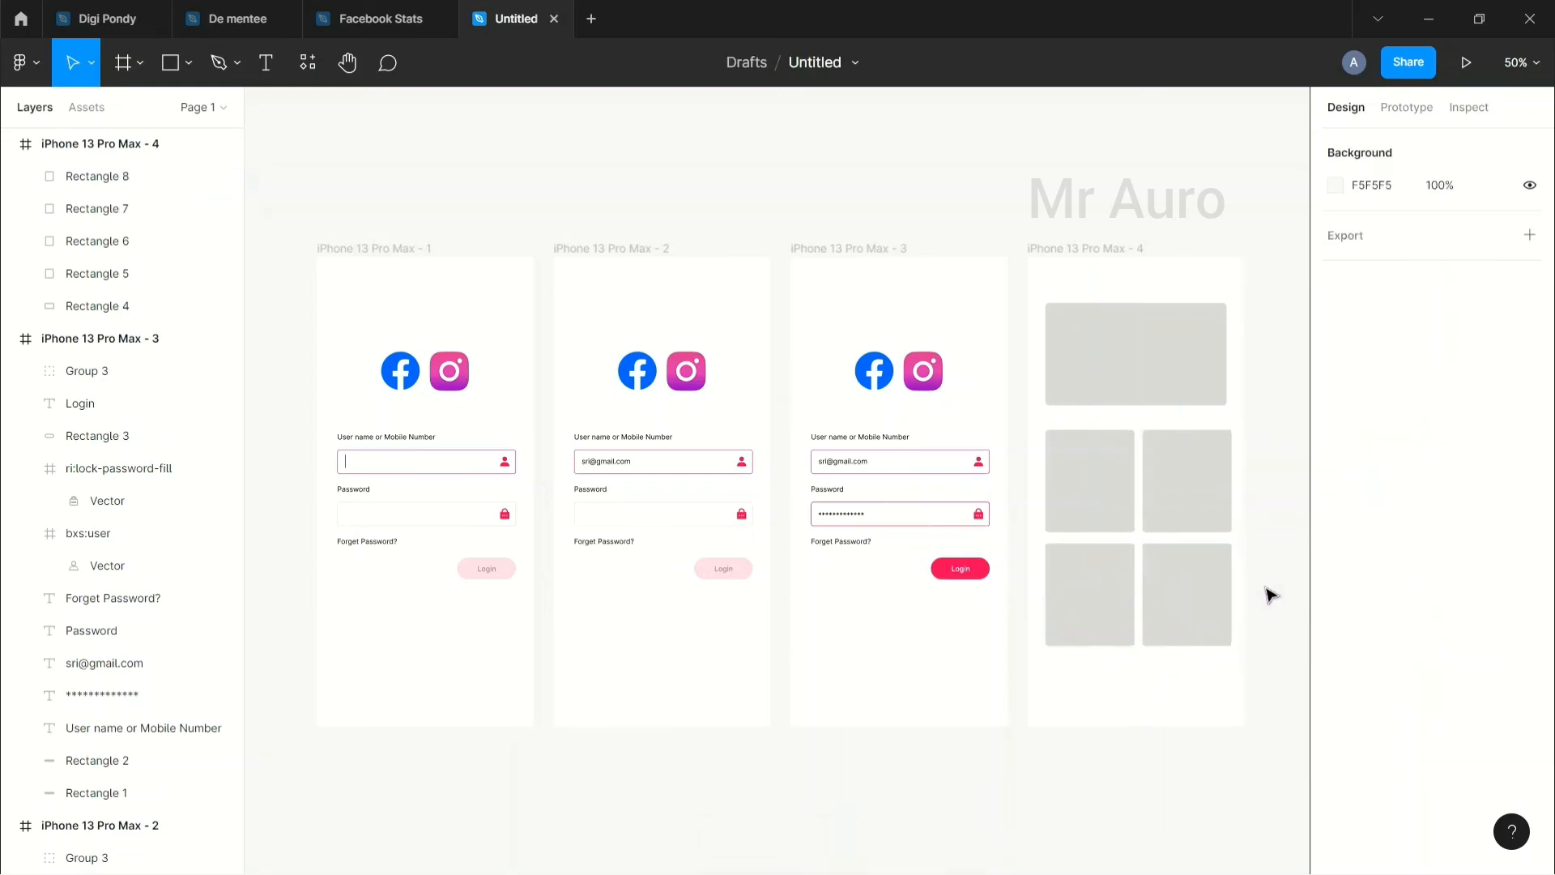
Step: Paste a copy of the wide top rectangle below the grid as a bar
{"action": "left_click", "coordinate": [1145, 348]}
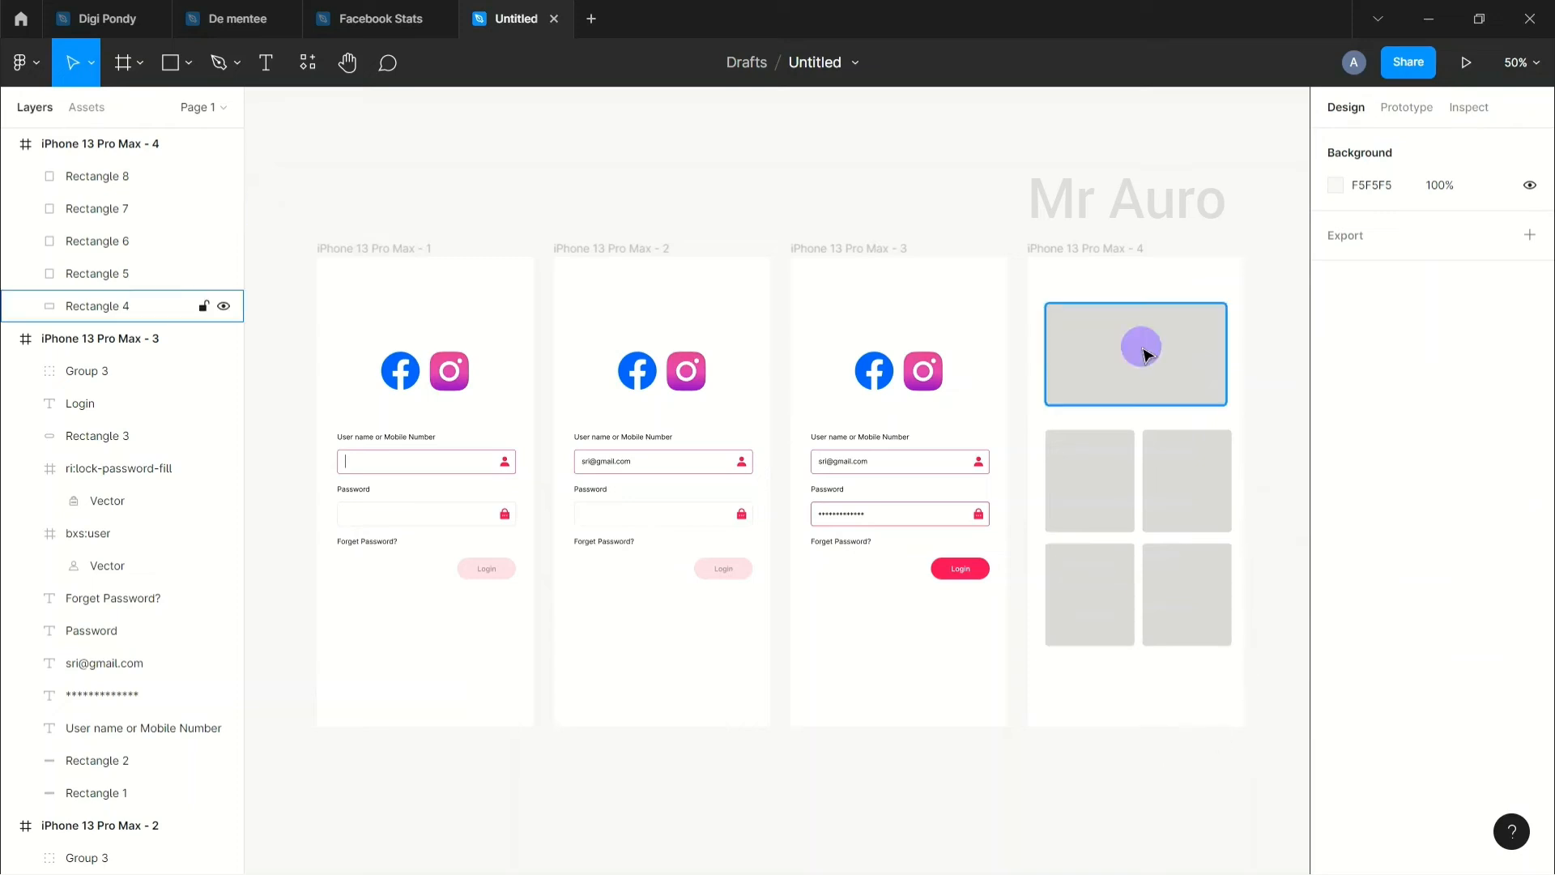
{"action": "key", "text": "ctrl+v"}
{"action": "left_click_drag", "start_coordinate": [1138, 365], "coordinate": [1131, 705]}
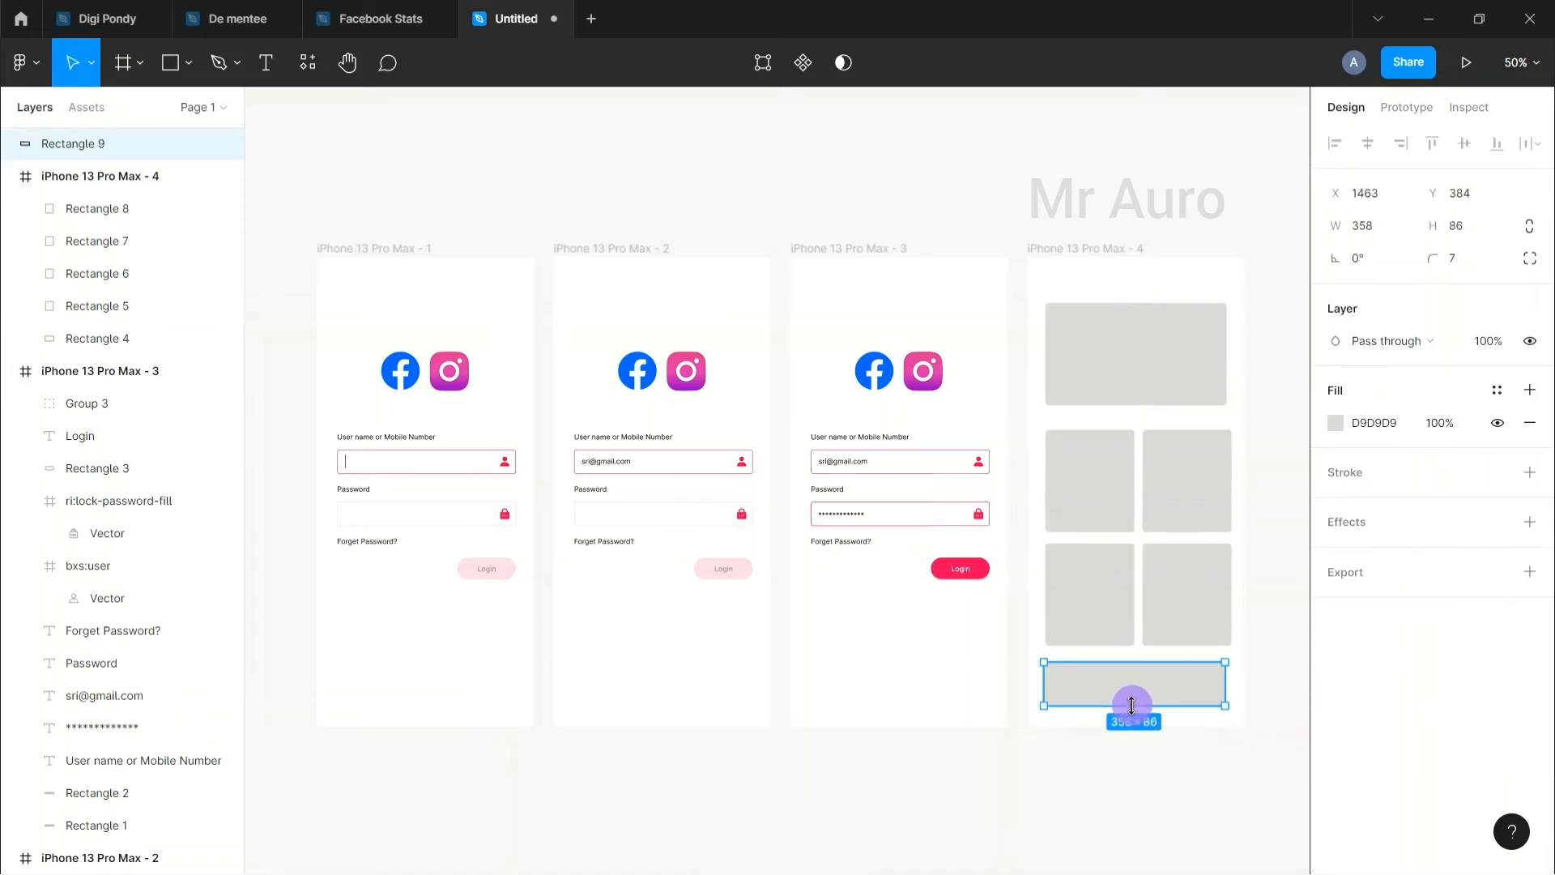
Step: Widen the grey bar (Rectangle 9) to W 428 and move it down to the frame's bottom edge
{"action": "left_click_drag", "start_coordinate": [1224, 684], "coordinate": [1243, 685]}
{"action": "left_click_drag", "start_coordinate": [1043, 684], "coordinate": [1103, 704]}
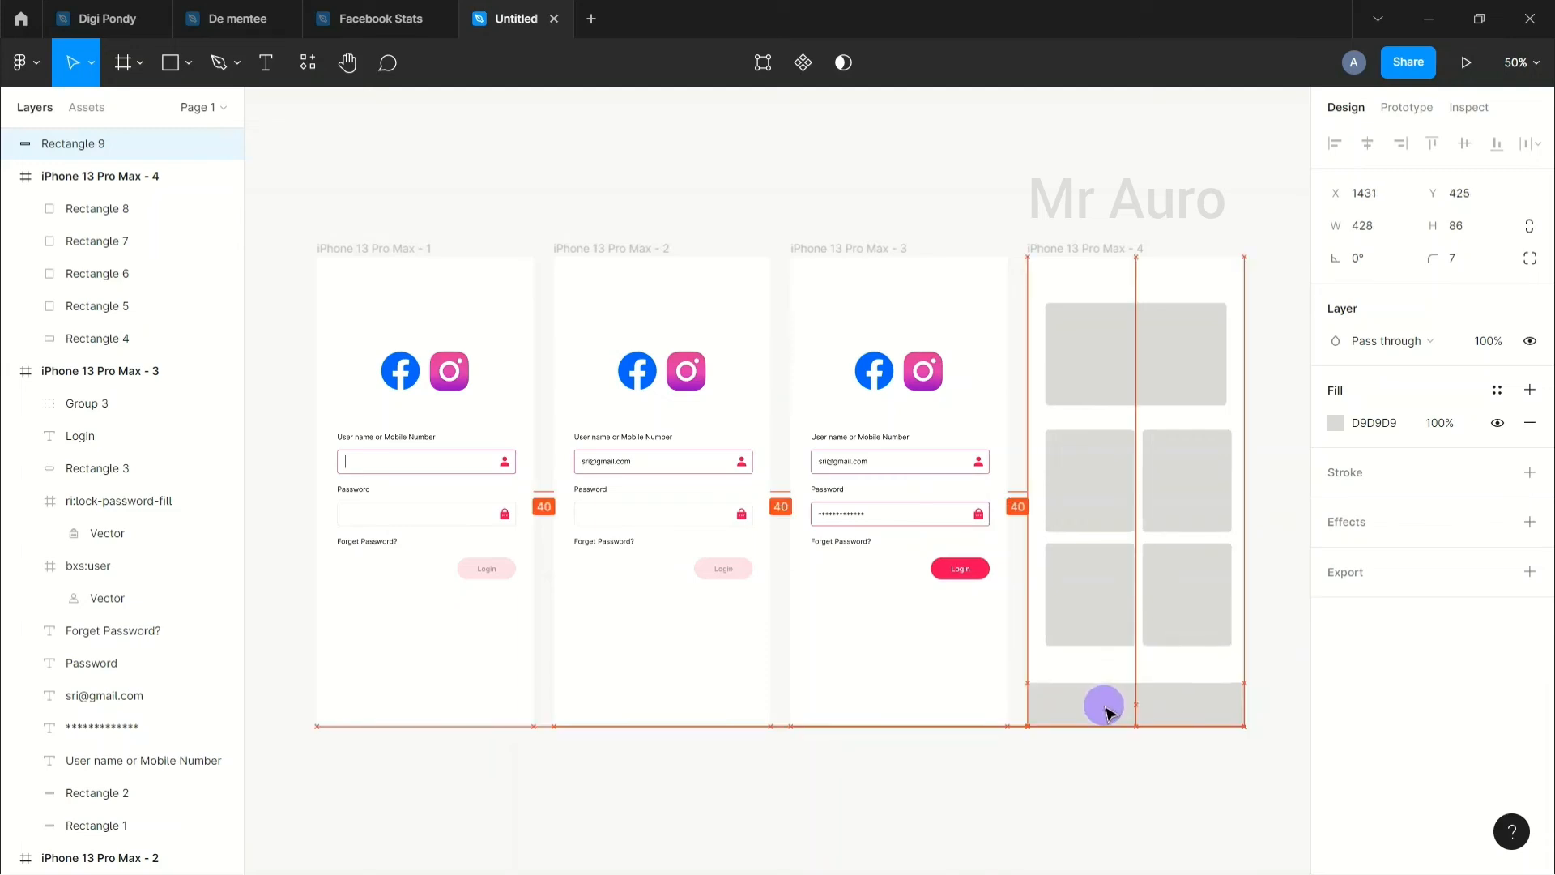
{"action": "left_click", "coordinate": [1154, 792]}
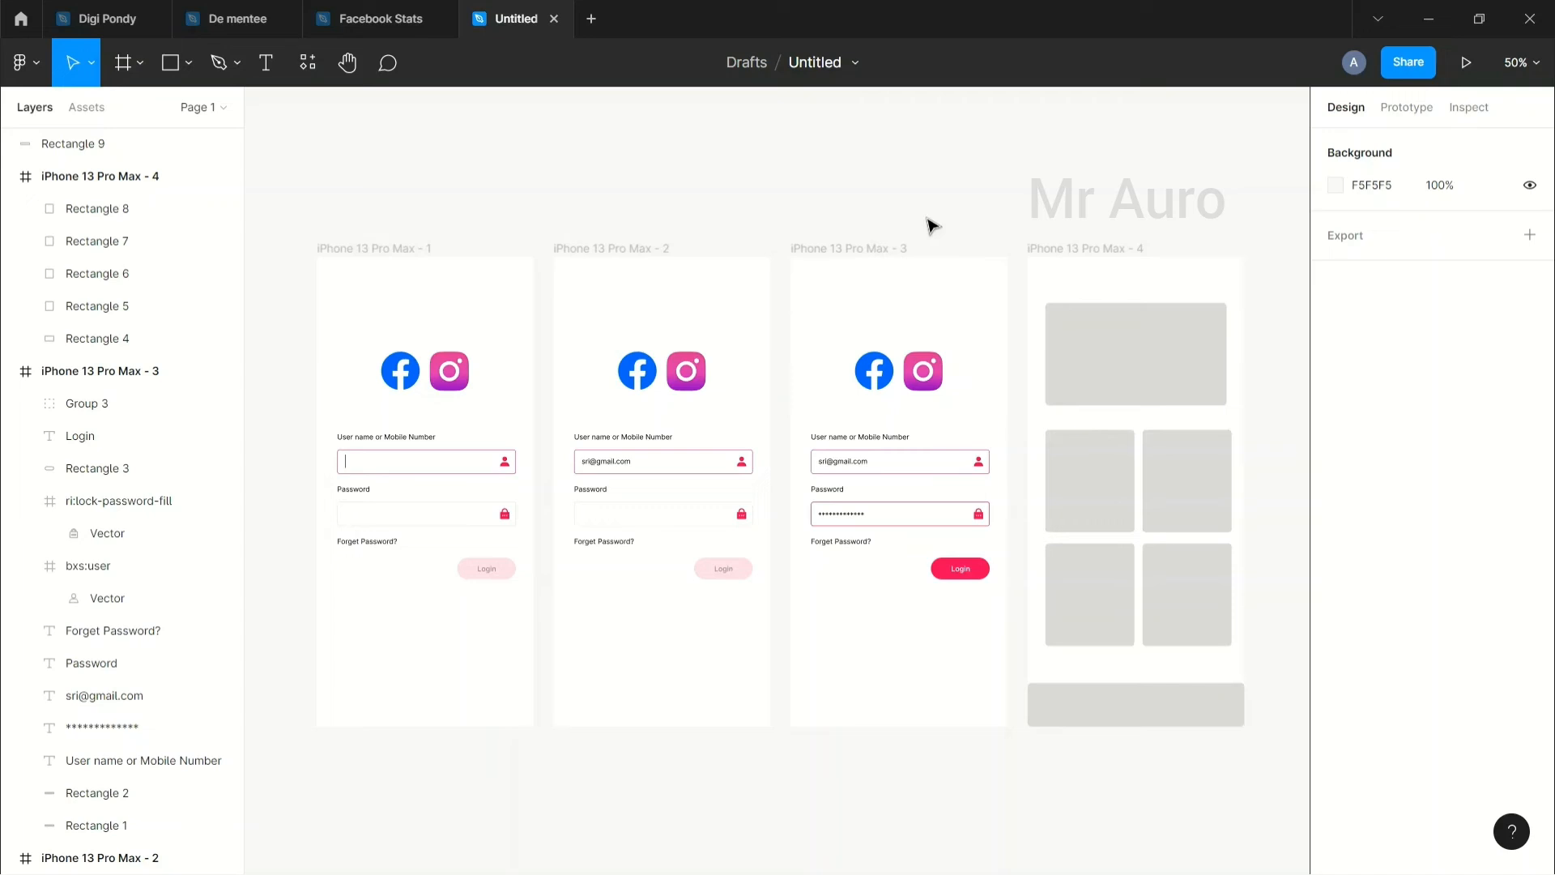
Step: Fill the top banner (Rectangle 4) with the pink document colour
{"action": "left_click", "coordinate": [1156, 350]}
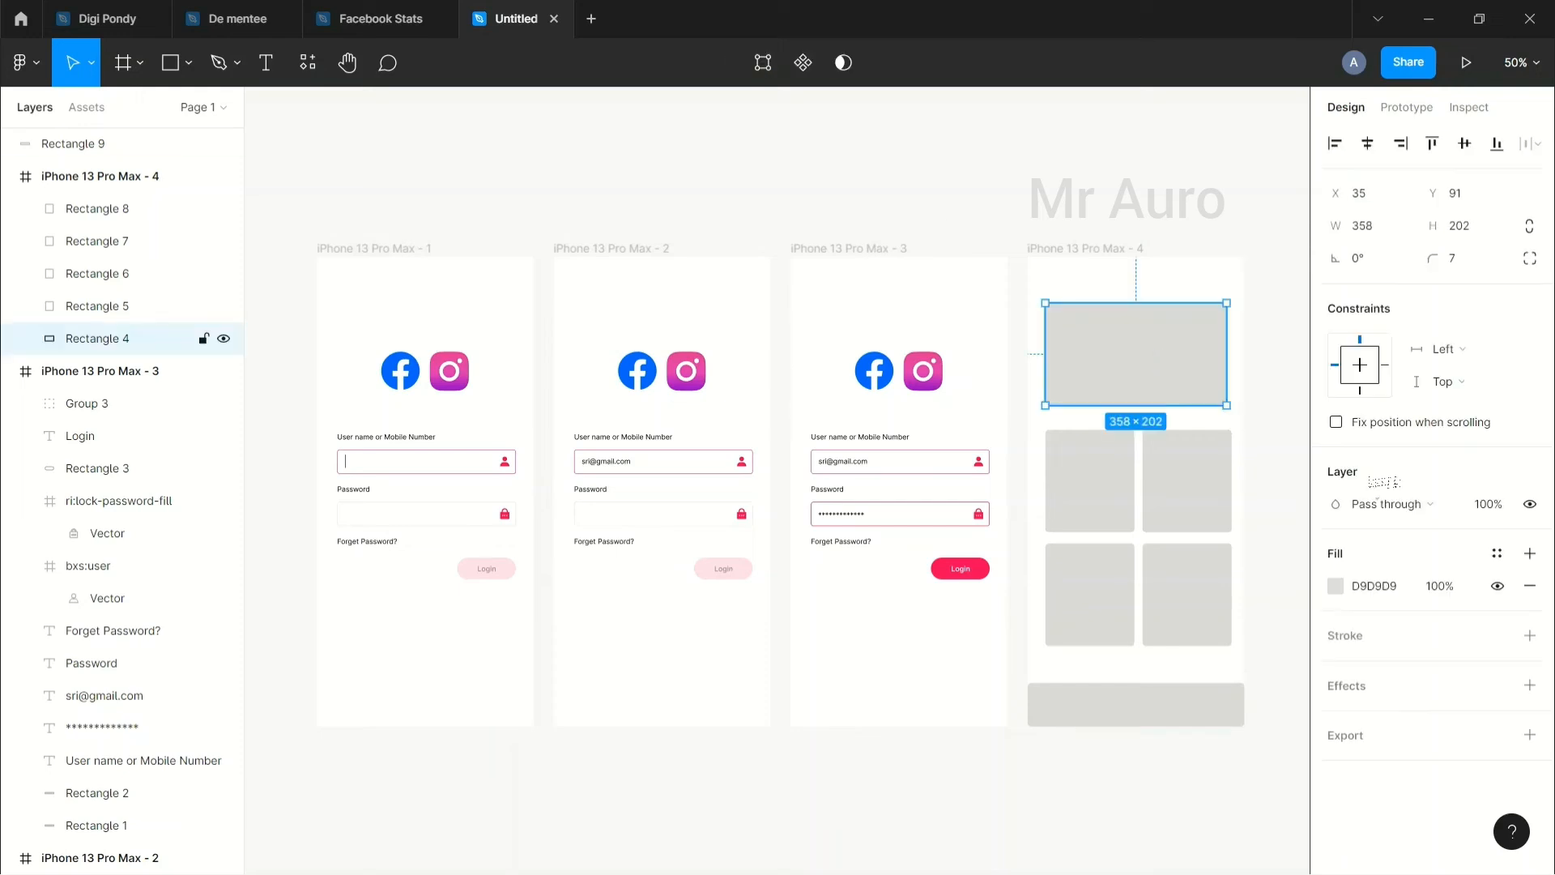
{"action": "left_click", "coordinate": [1335, 585]}
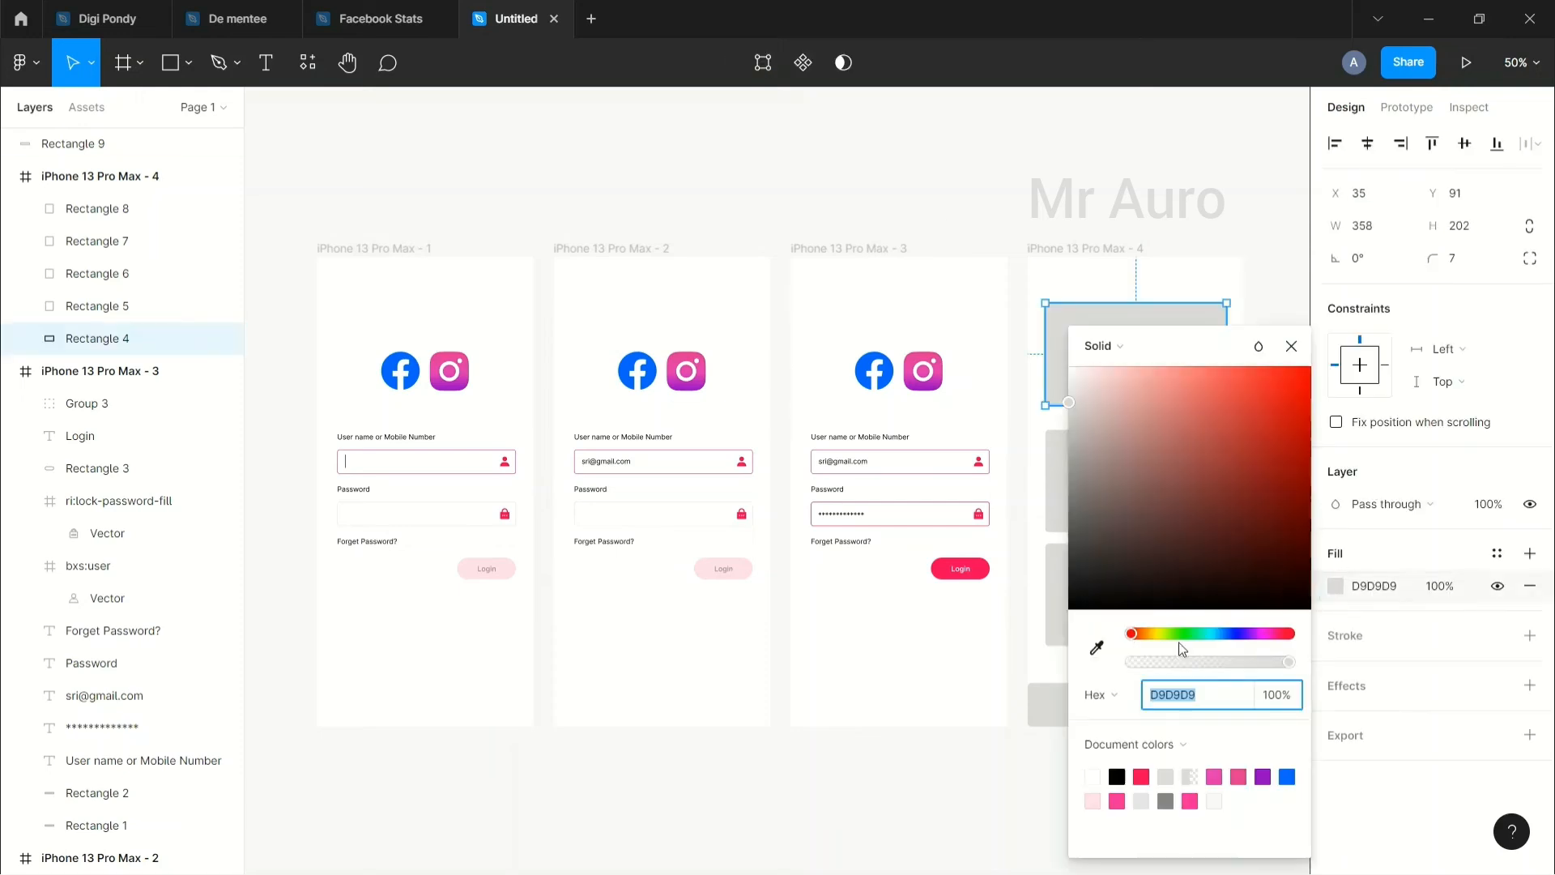
{"action": "left_click", "coordinate": [1140, 775]}
{"action": "left_click", "coordinate": [956, 798]}
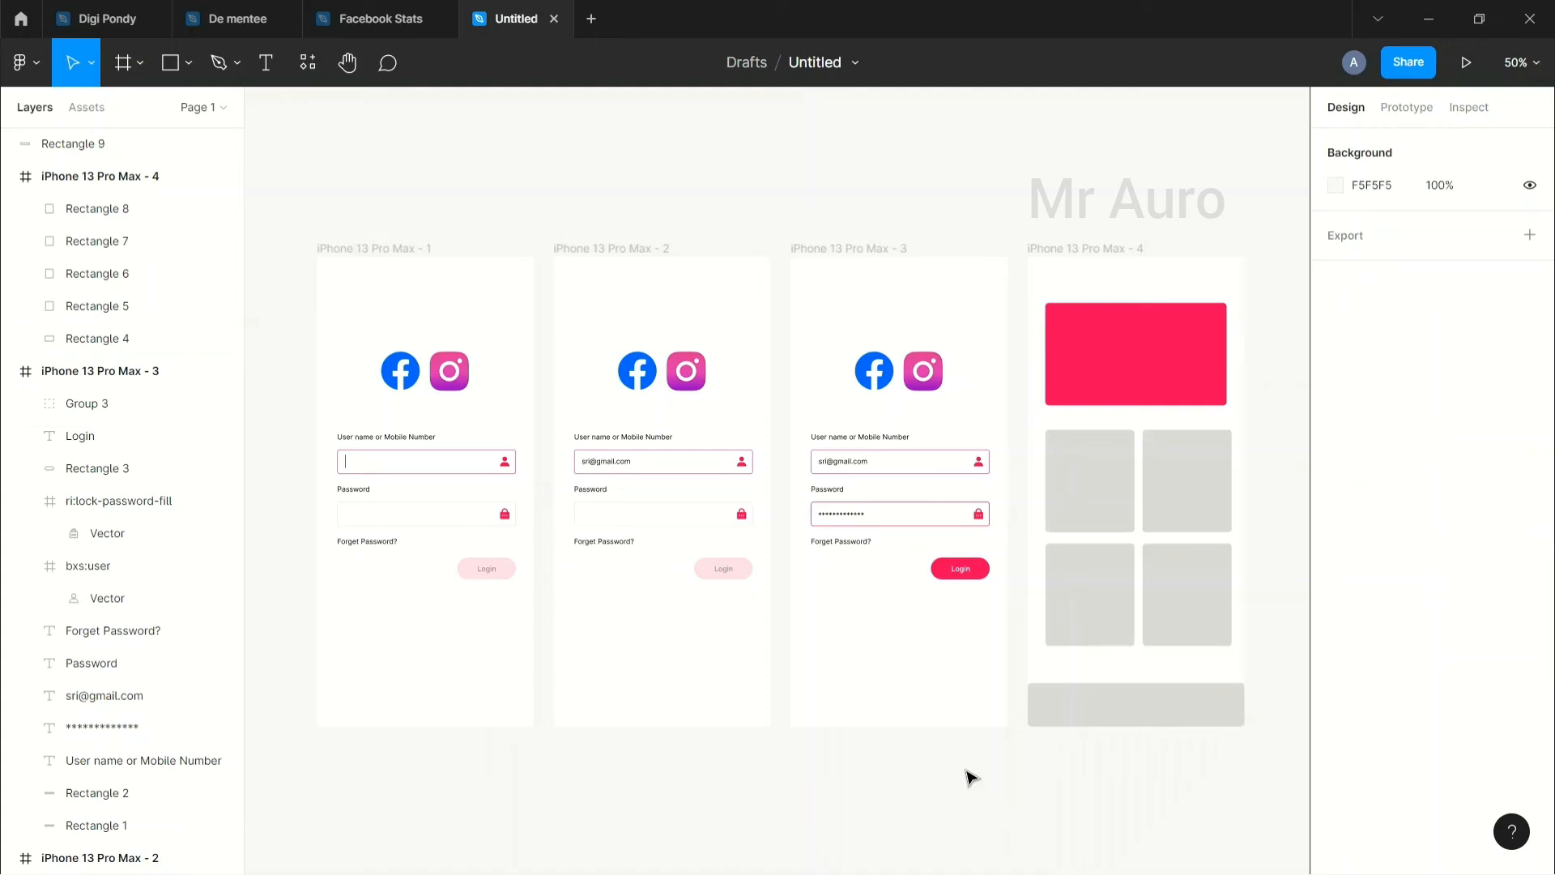
Step: Select all four grid boxes and set their fill to white FFFFFF
{"action": "left_click", "coordinate": [1115, 483]}
{"action": "left_click", "coordinate": [1183, 497]}
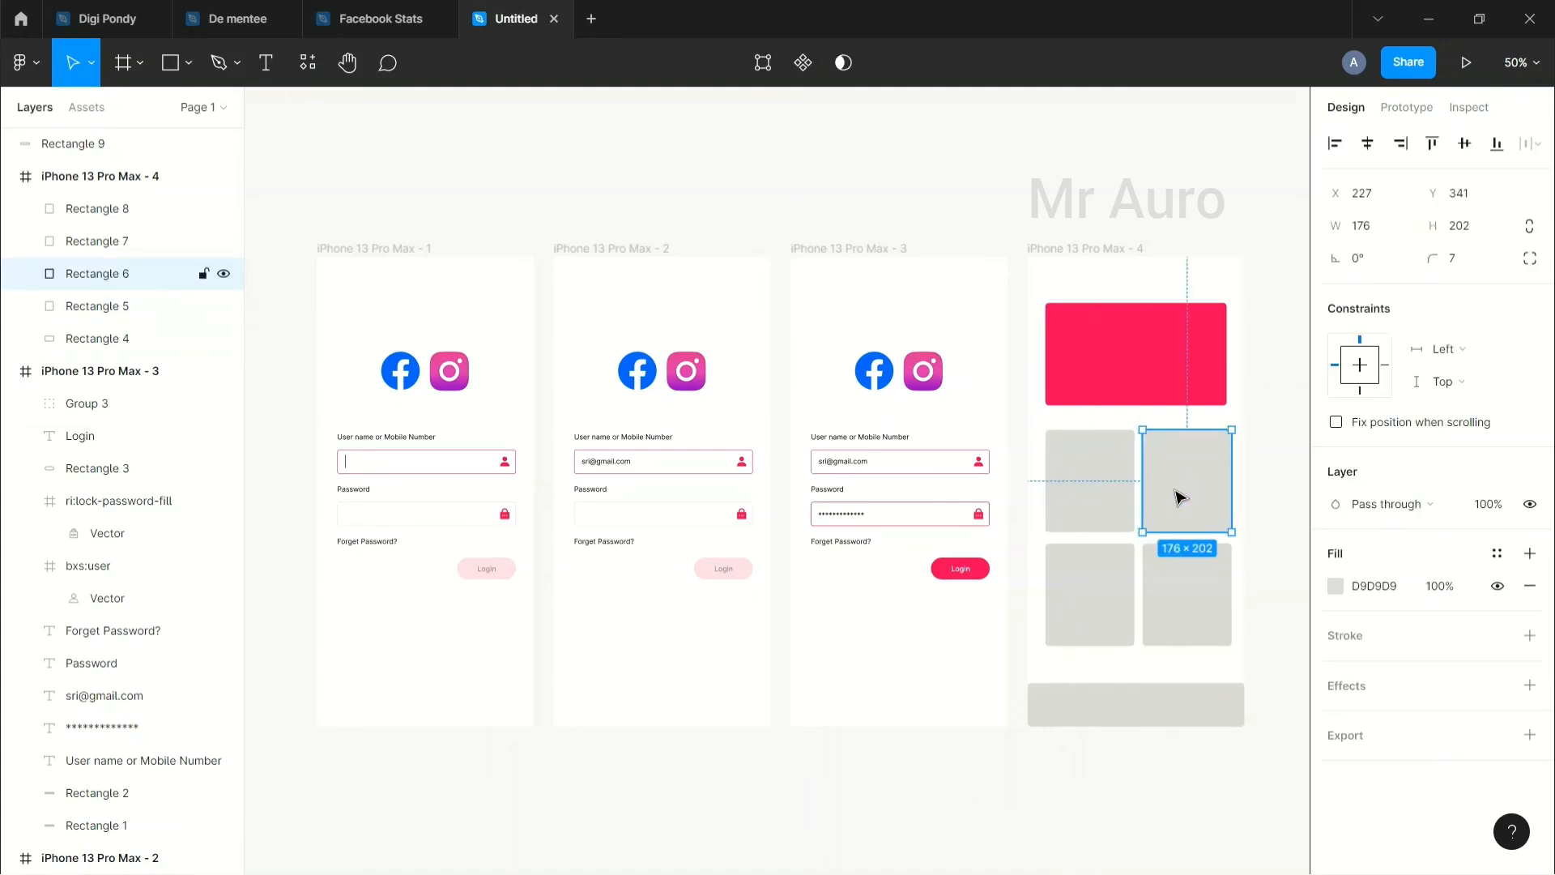
{"action": "left_click", "coordinate": [1126, 519], "text": "shift"}
{"action": "left_click", "coordinate": [1114, 604], "text": "shift"}
{"action": "left_click", "coordinate": [1180, 605], "text": "shift"}
{"action": "left_click", "coordinate": [1337, 620]}
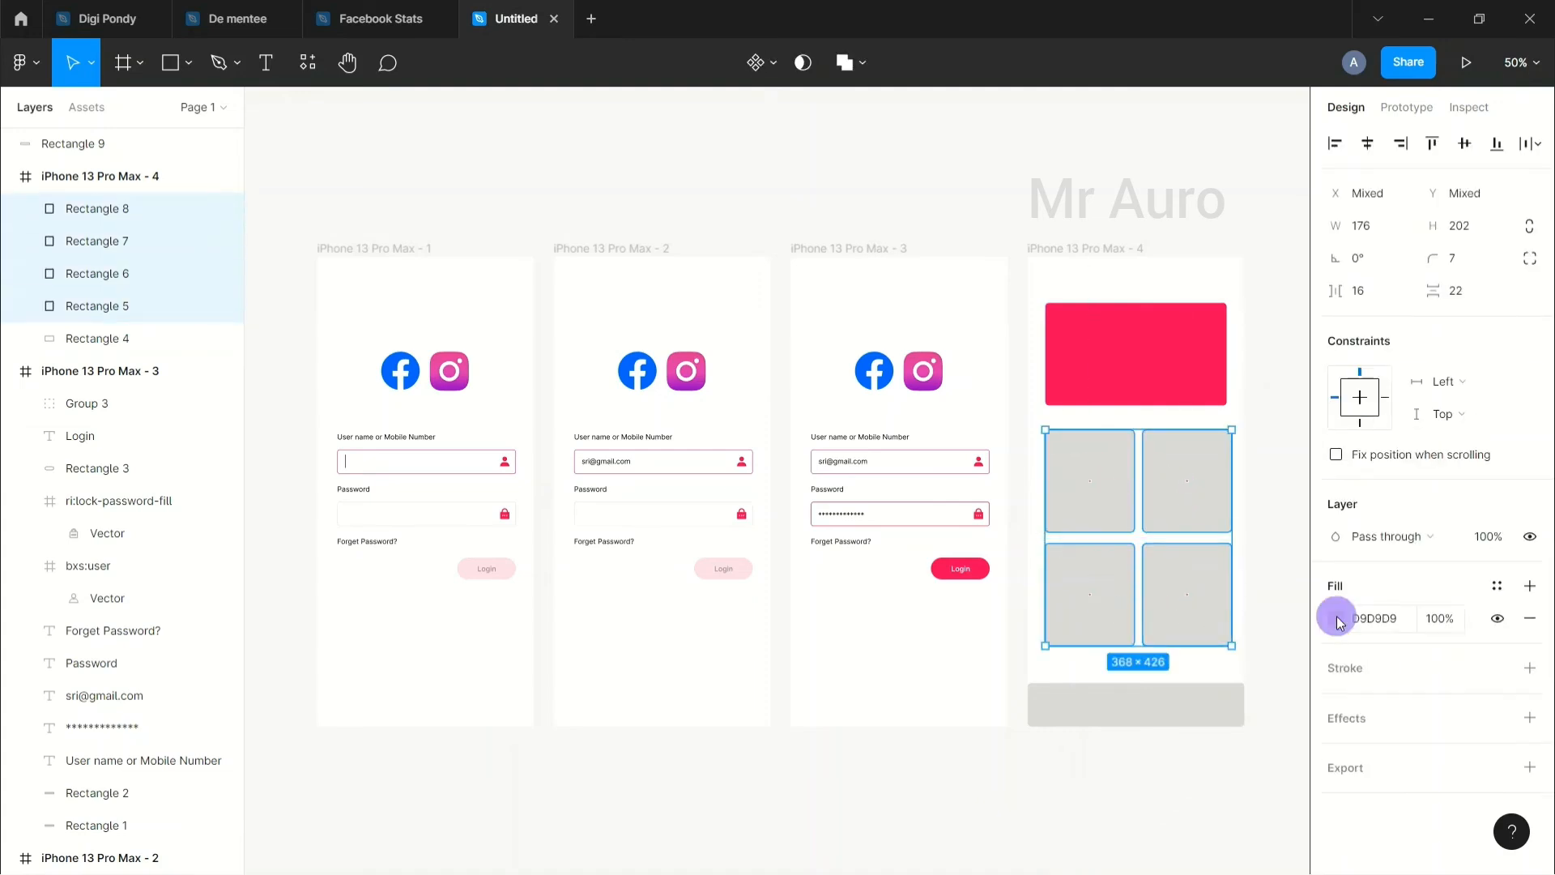
{"action": "left_click_drag", "start_coordinate": [1176, 542], "coordinate": [1028, 305]}
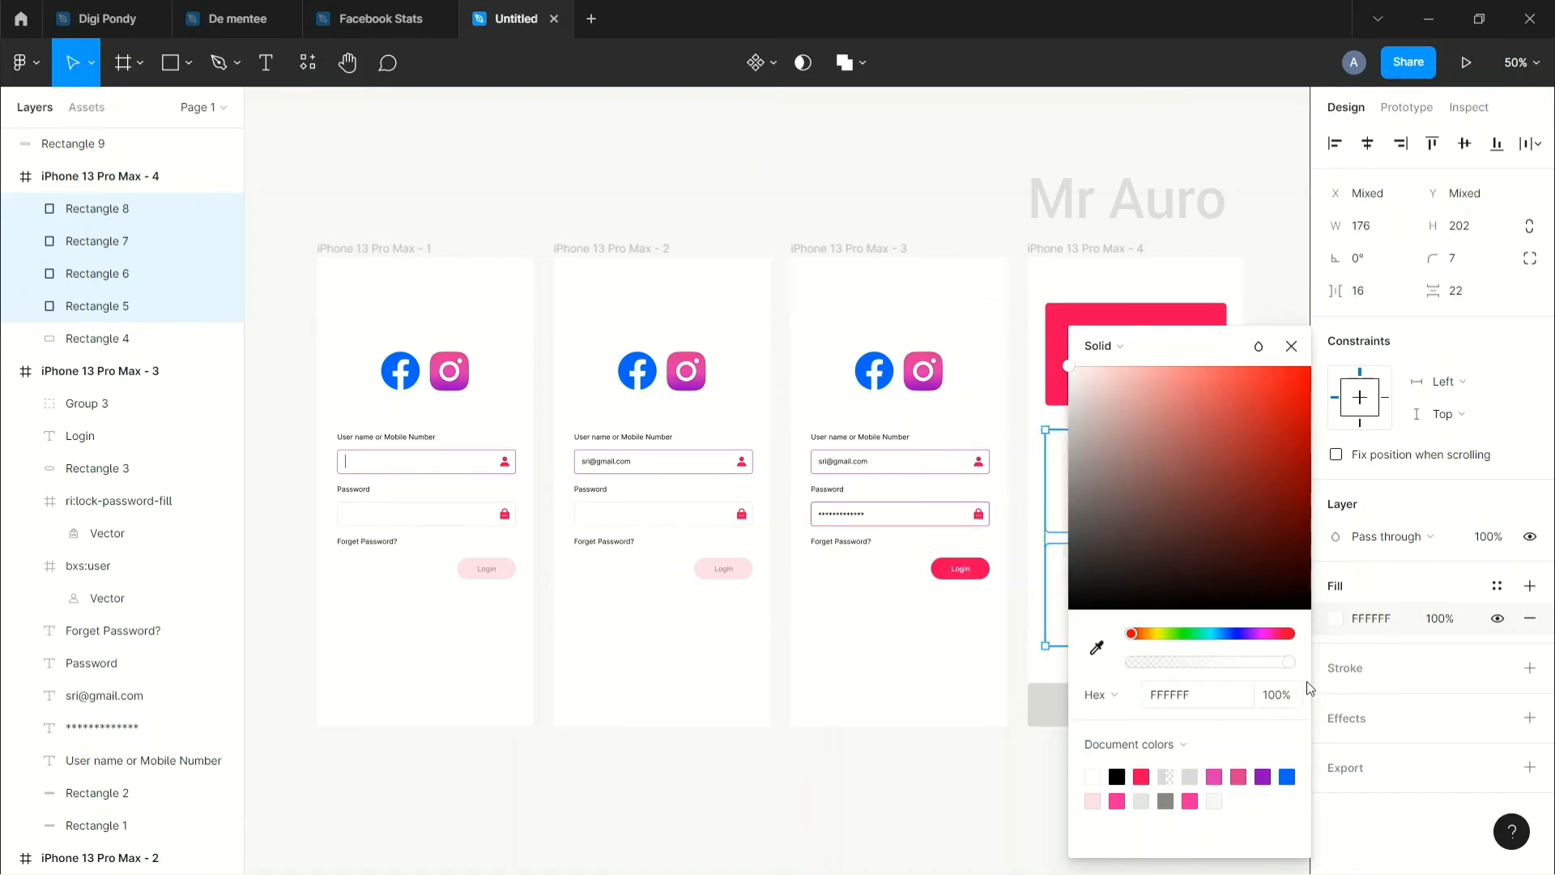
Step: Add a pink FF005C outline at 43% opacity to the four white grid cards
{"action": "left_click", "coordinate": [1344, 719]}
{"action": "left_click", "coordinate": [1349, 669]}
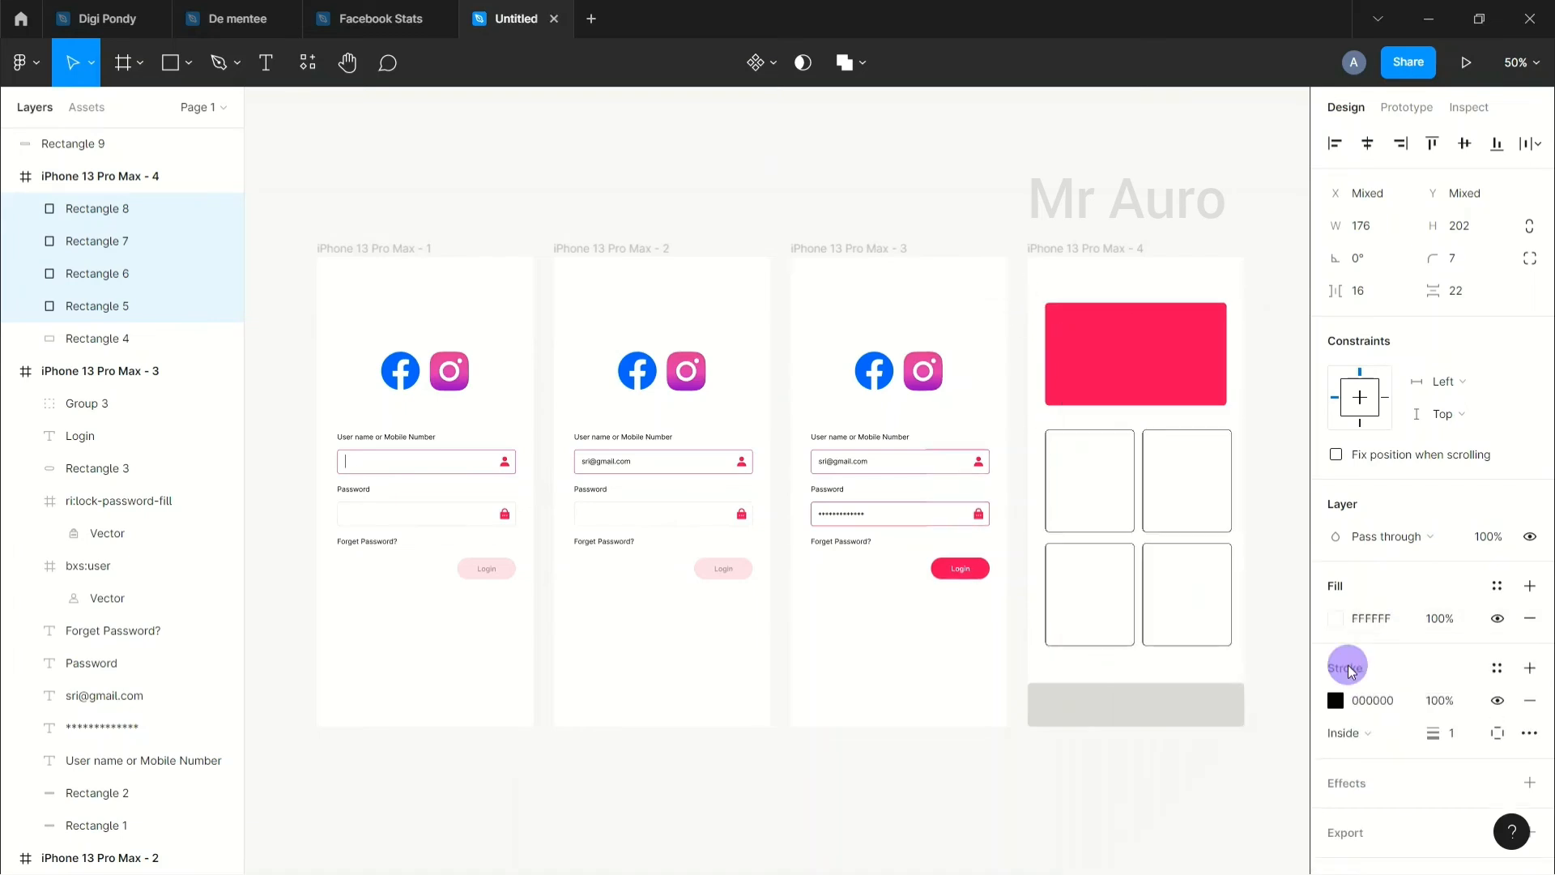
{"action": "left_click", "coordinate": [1334, 700]}
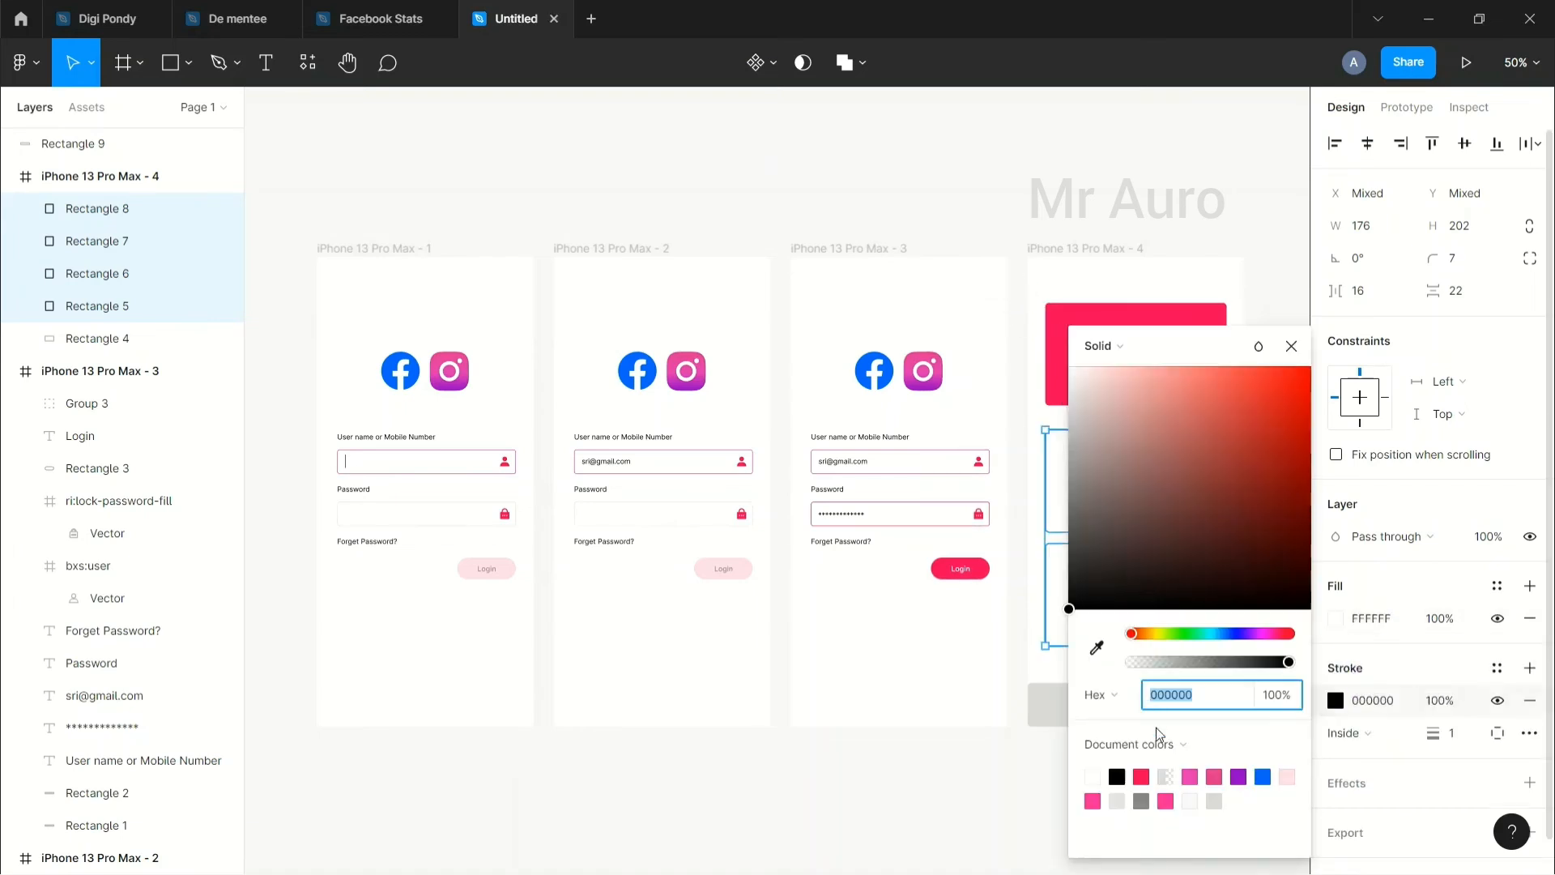
{"action": "left_click", "coordinate": [1141, 776]}
{"action": "left_click", "coordinate": [1198, 661]}
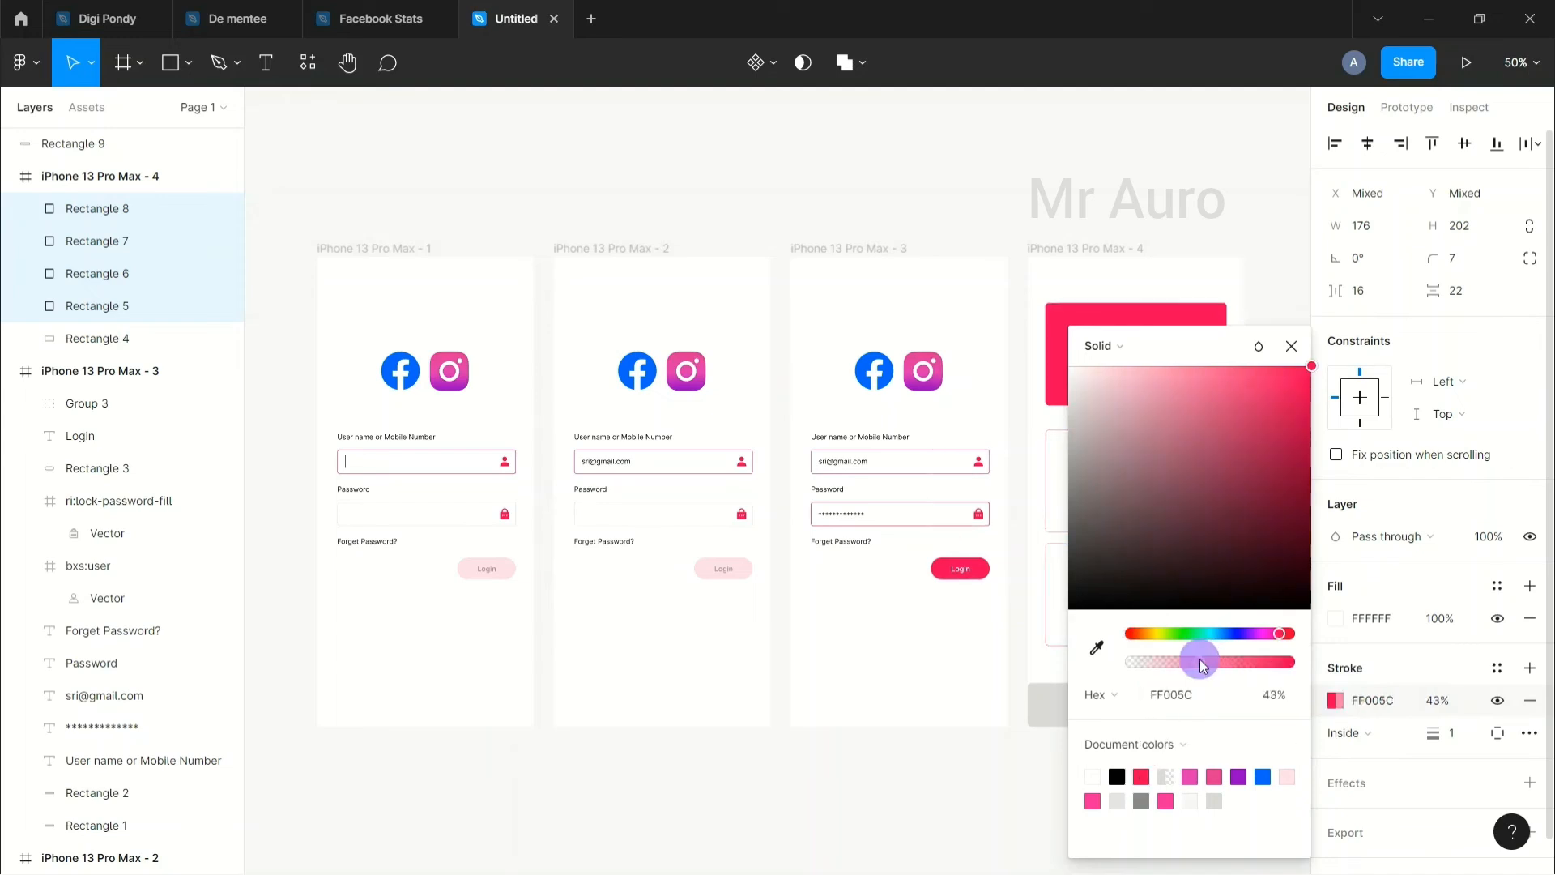
{"action": "left_click", "coordinate": [1013, 753]}
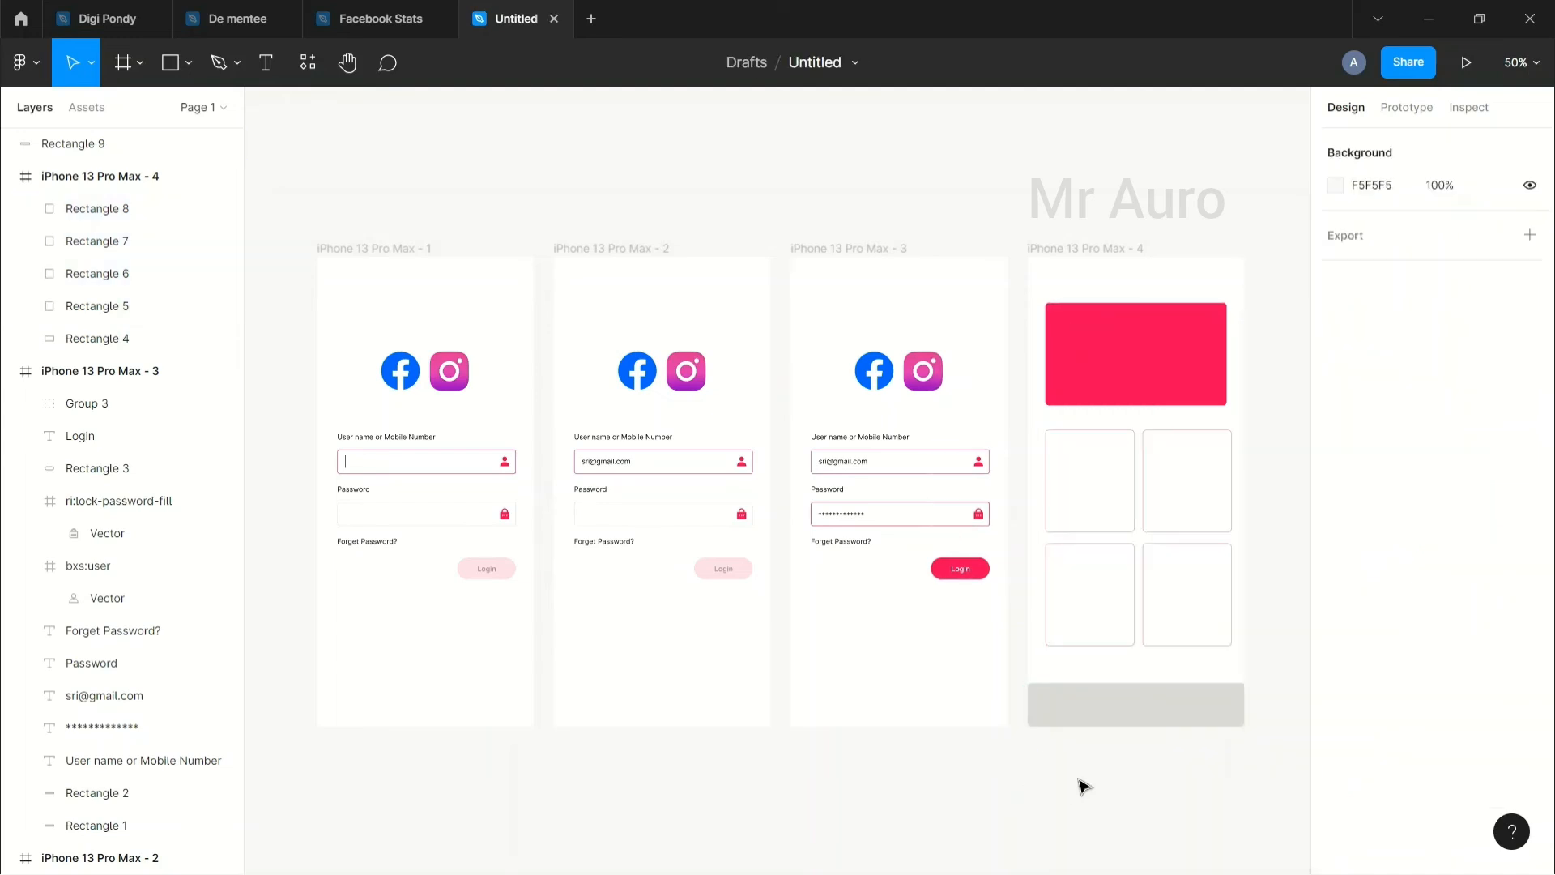
{"action": "left_click", "coordinate": [1163, 713]}
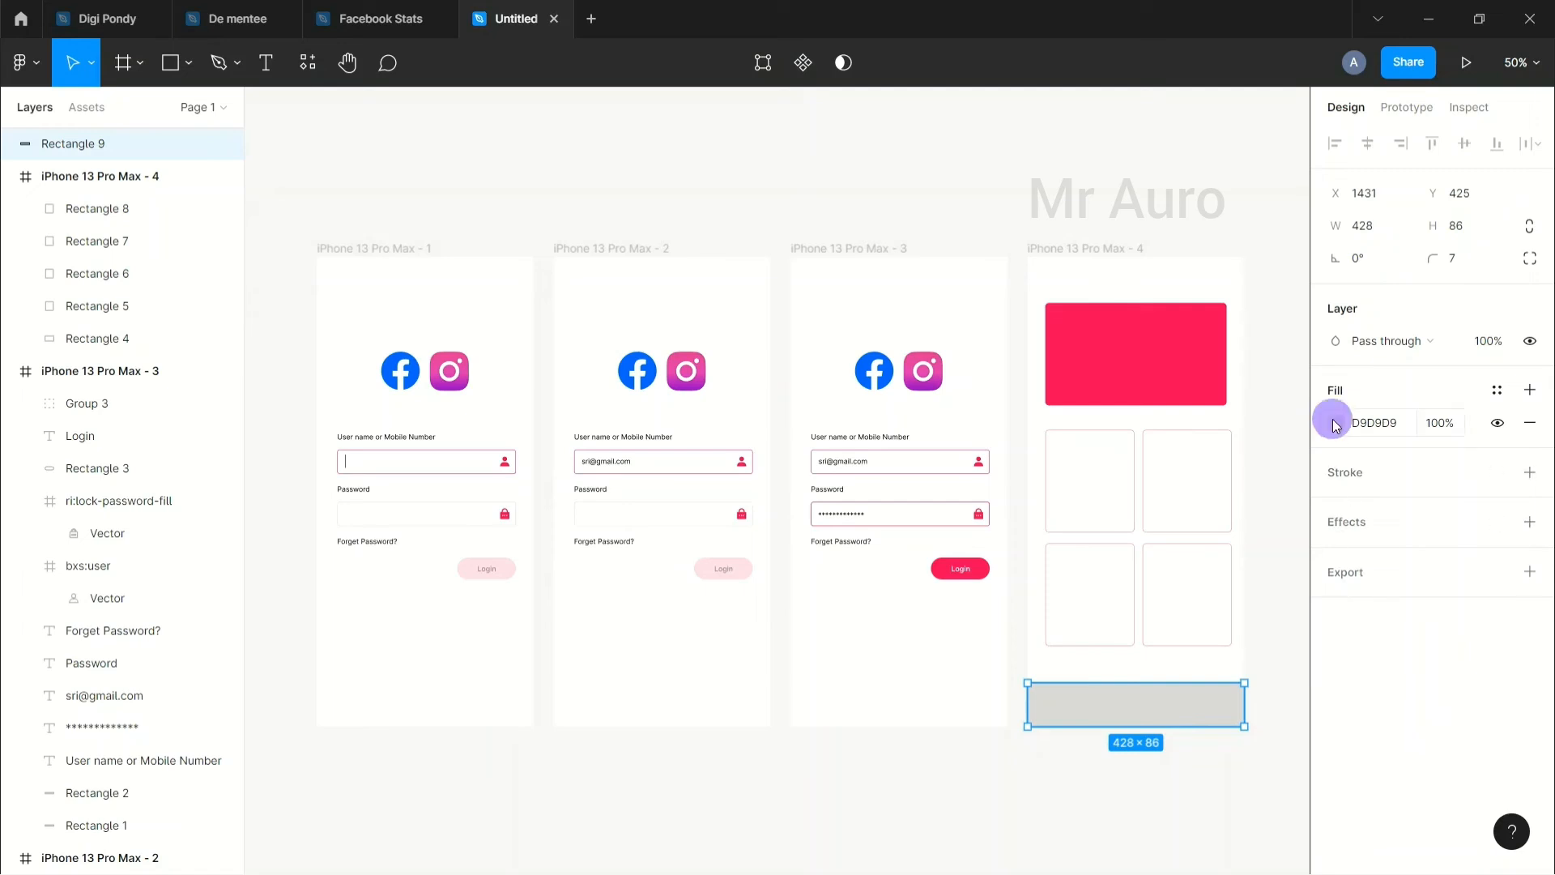
Step: Fill the bottom bar with the banner's pink, sampled from the canvas
{"action": "left_click", "coordinate": [1335, 422]}
{"action": "left_click", "coordinate": [1097, 647]}
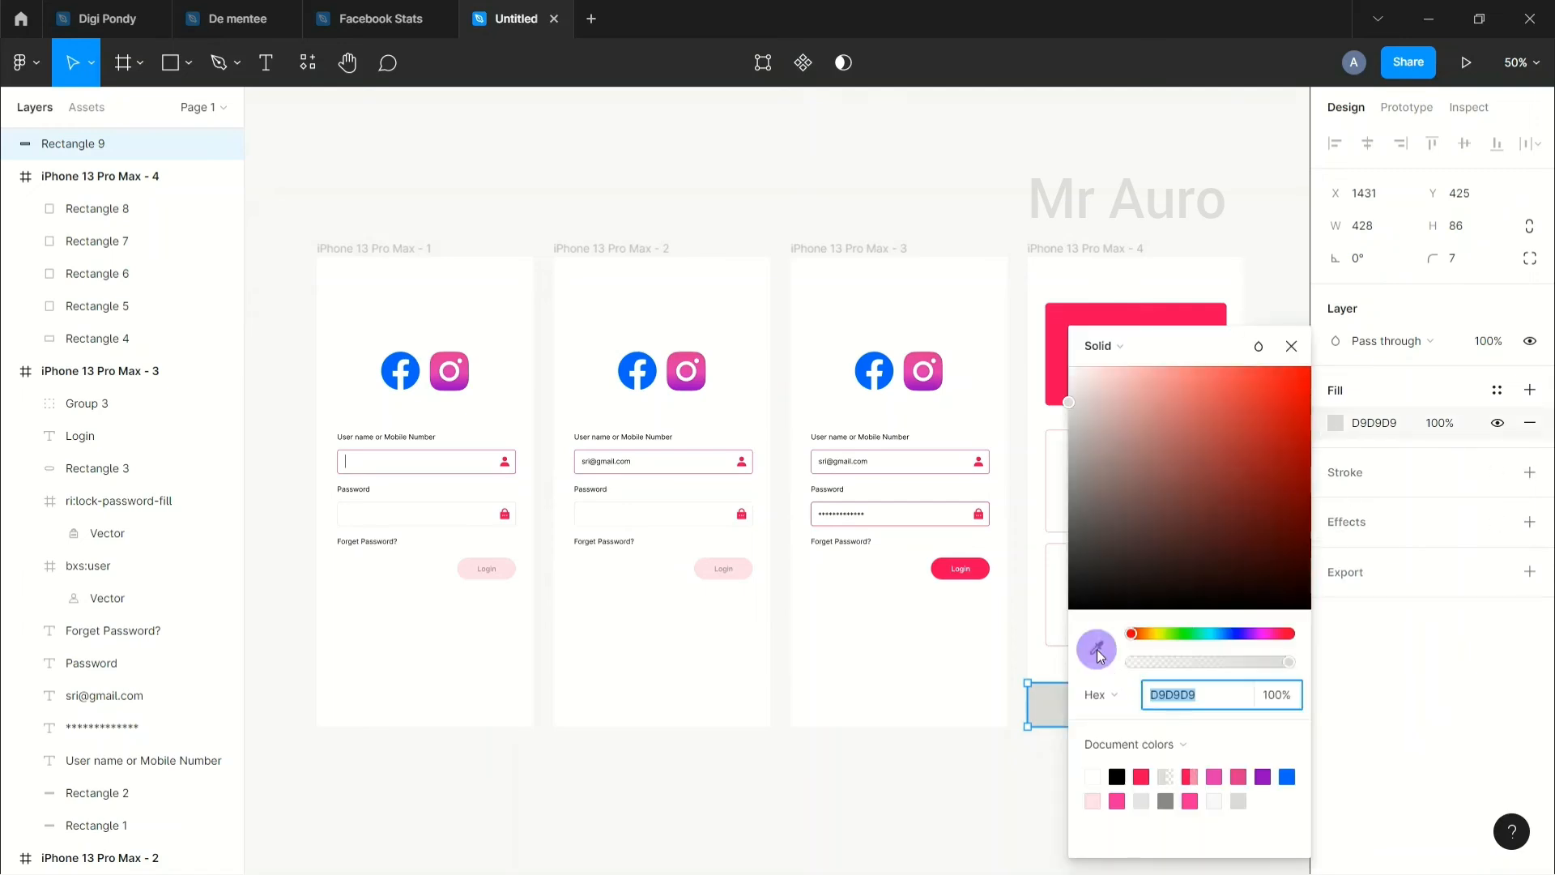
{"action": "left_click", "coordinate": [1064, 313]}
{"action": "left_click", "coordinate": [935, 198]}
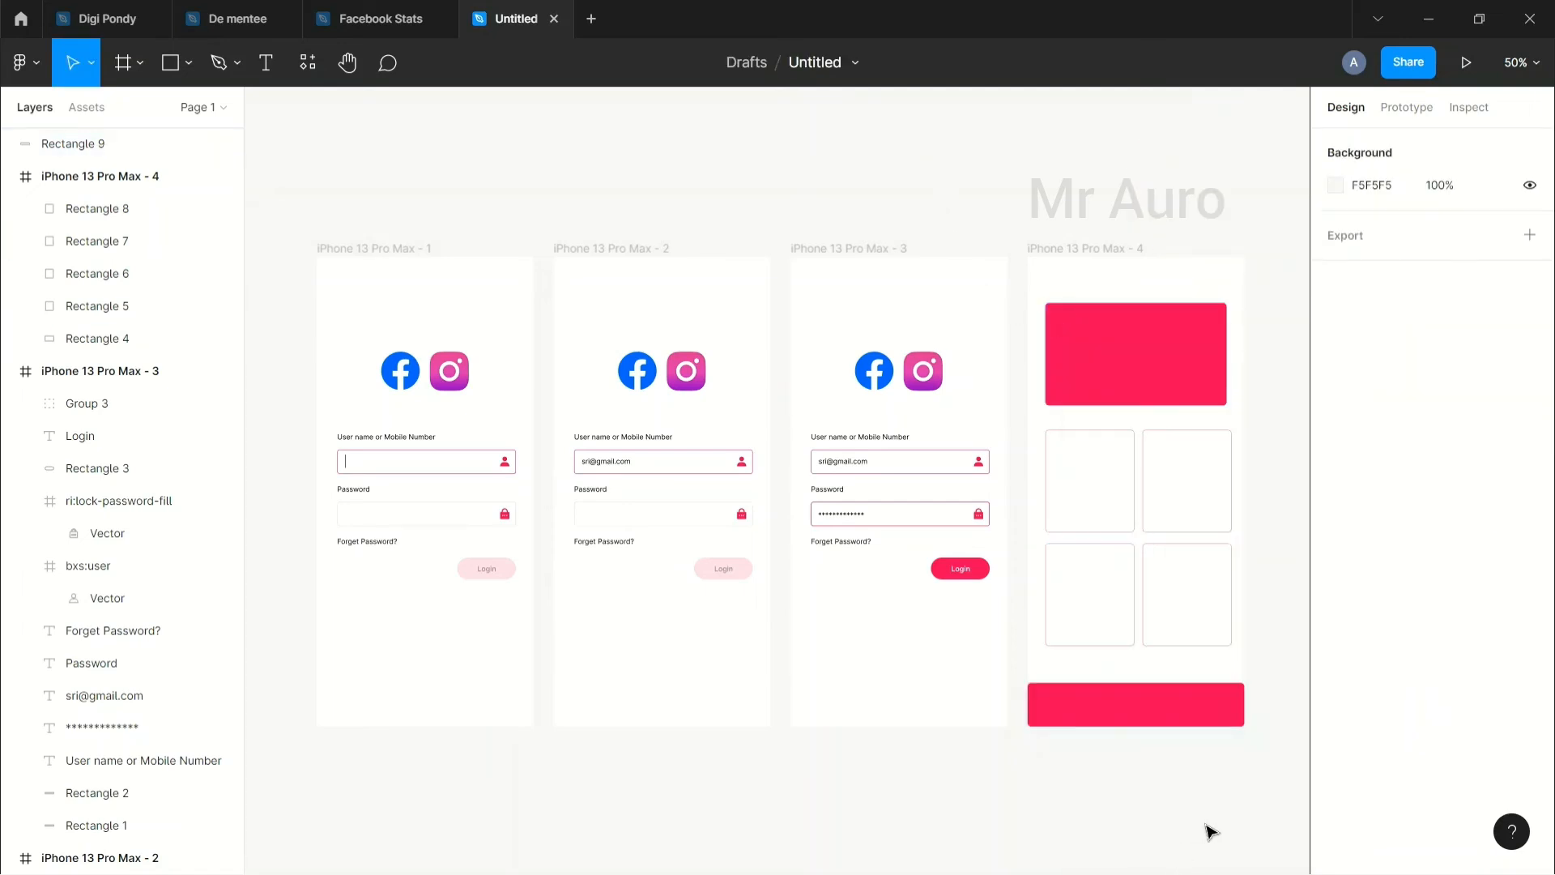
Step: Adjust the pink bottom bar's width to span the frame edge to edge
{"action": "left_click_drag", "start_coordinate": [1209, 830], "coordinate": [1096, 818]}
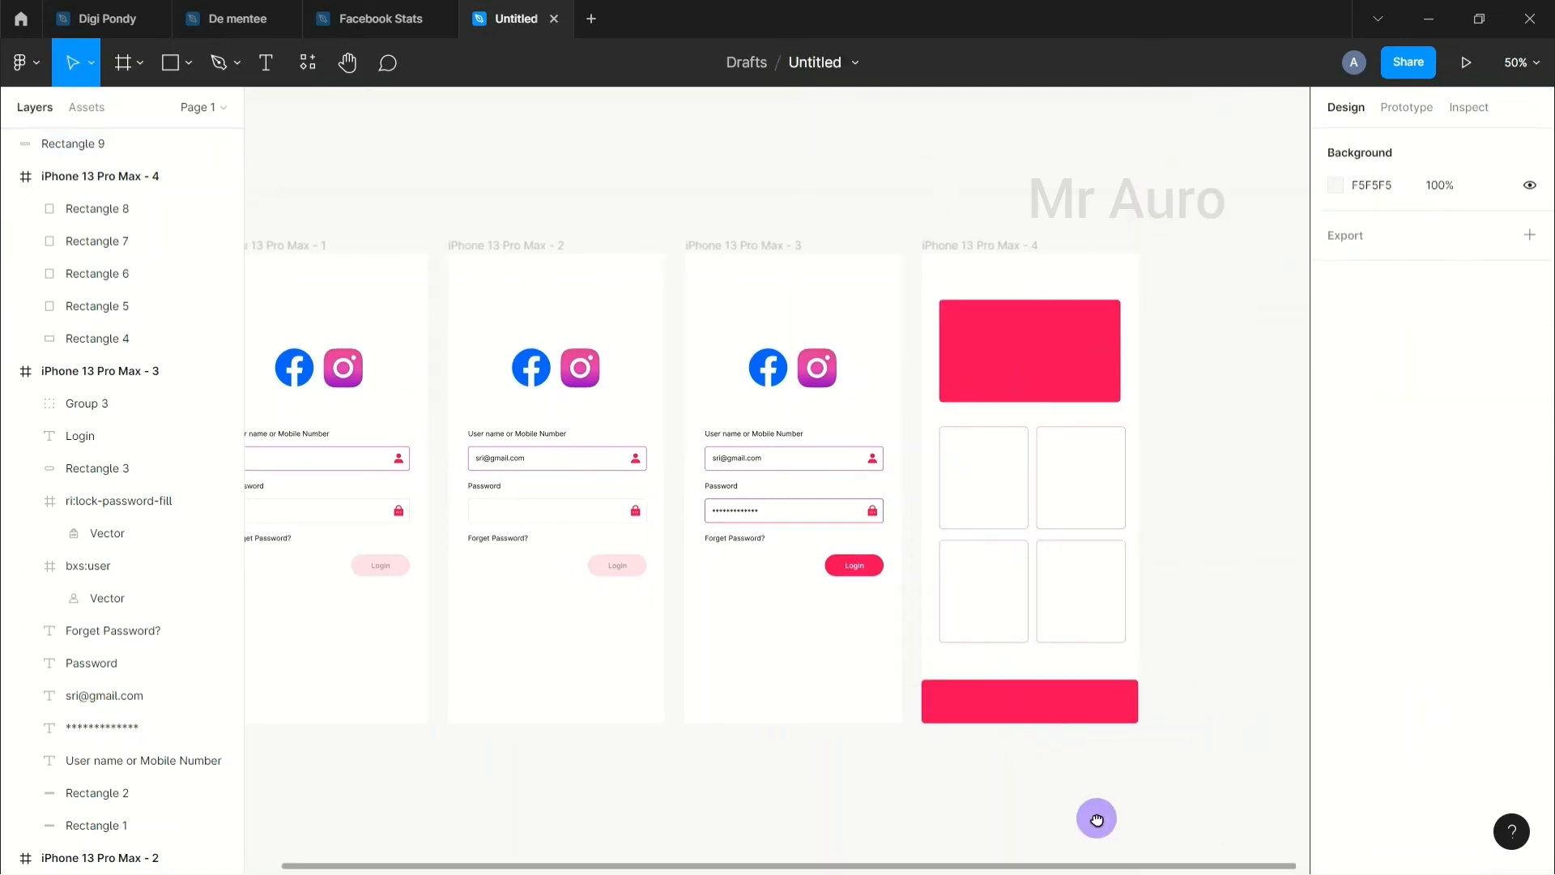
{"action": "left_click", "coordinate": [1109, 702]}
{"action": "mouse_move", "coordinate": [1138, 702]}
{"action": "left_mouse_down"}
{"action": "mouse_move", "coordinate": [1163, 698]}
{"action": "mouse_move", "coordinate": [1143, 704]}
{"action": "left_mouse_up"}
{"action": "left_click", "coordinate": [1194, 728]}
{"action": "left_click", "coordinate": [1132, 702]}
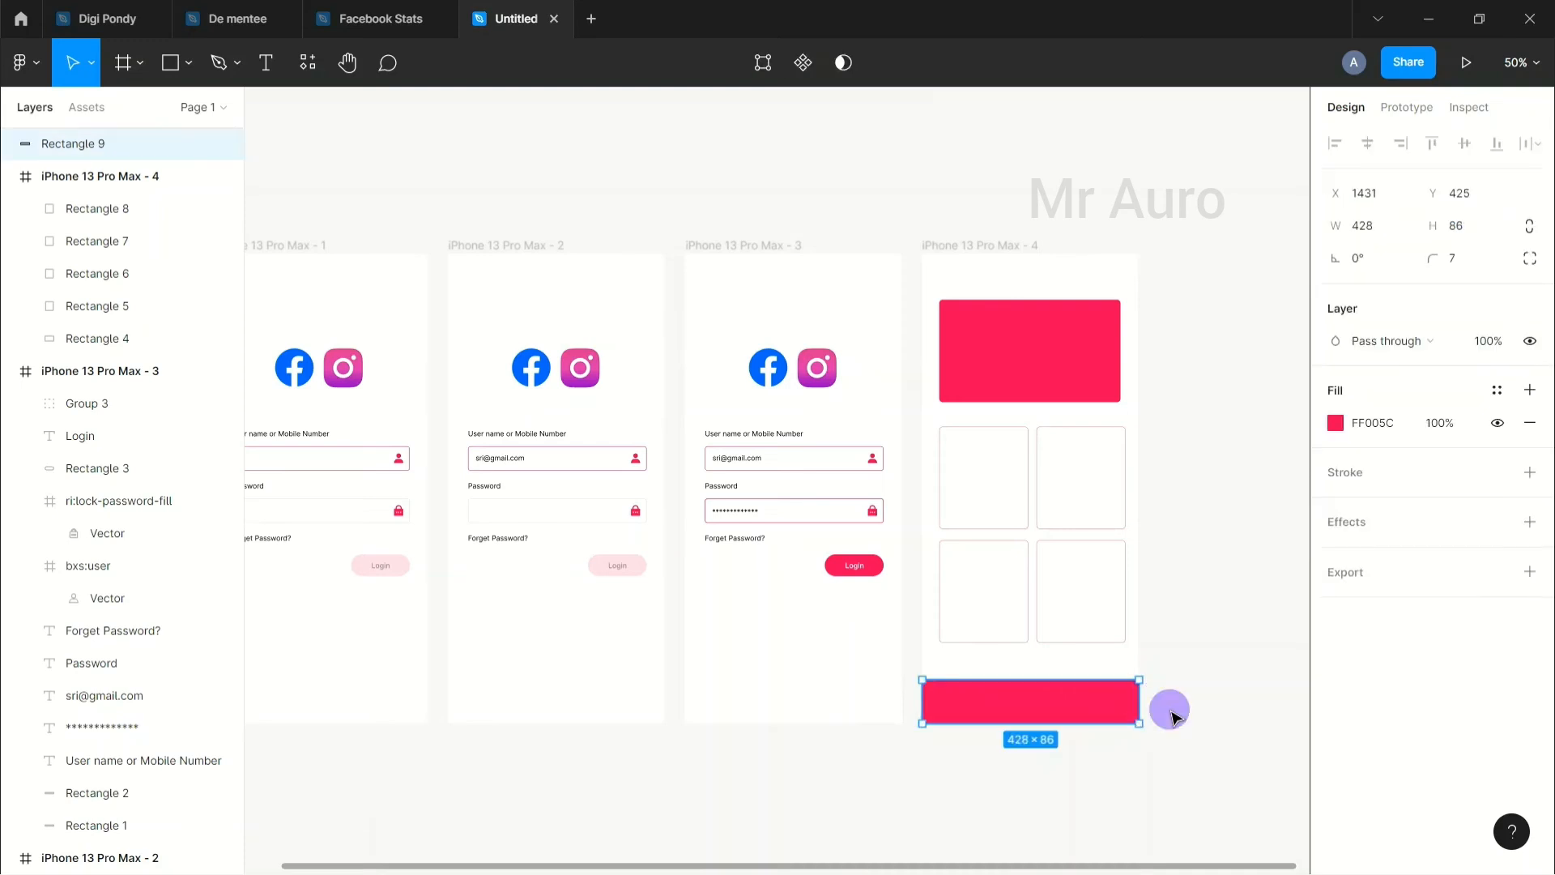
{"action": "left_click", "coordinate": [1024, 784]}
Step: Set the bottom bar's corner radius field to give it square corners (radius 0)
{"action": "left_click", "coordinate": [1073, 705]}
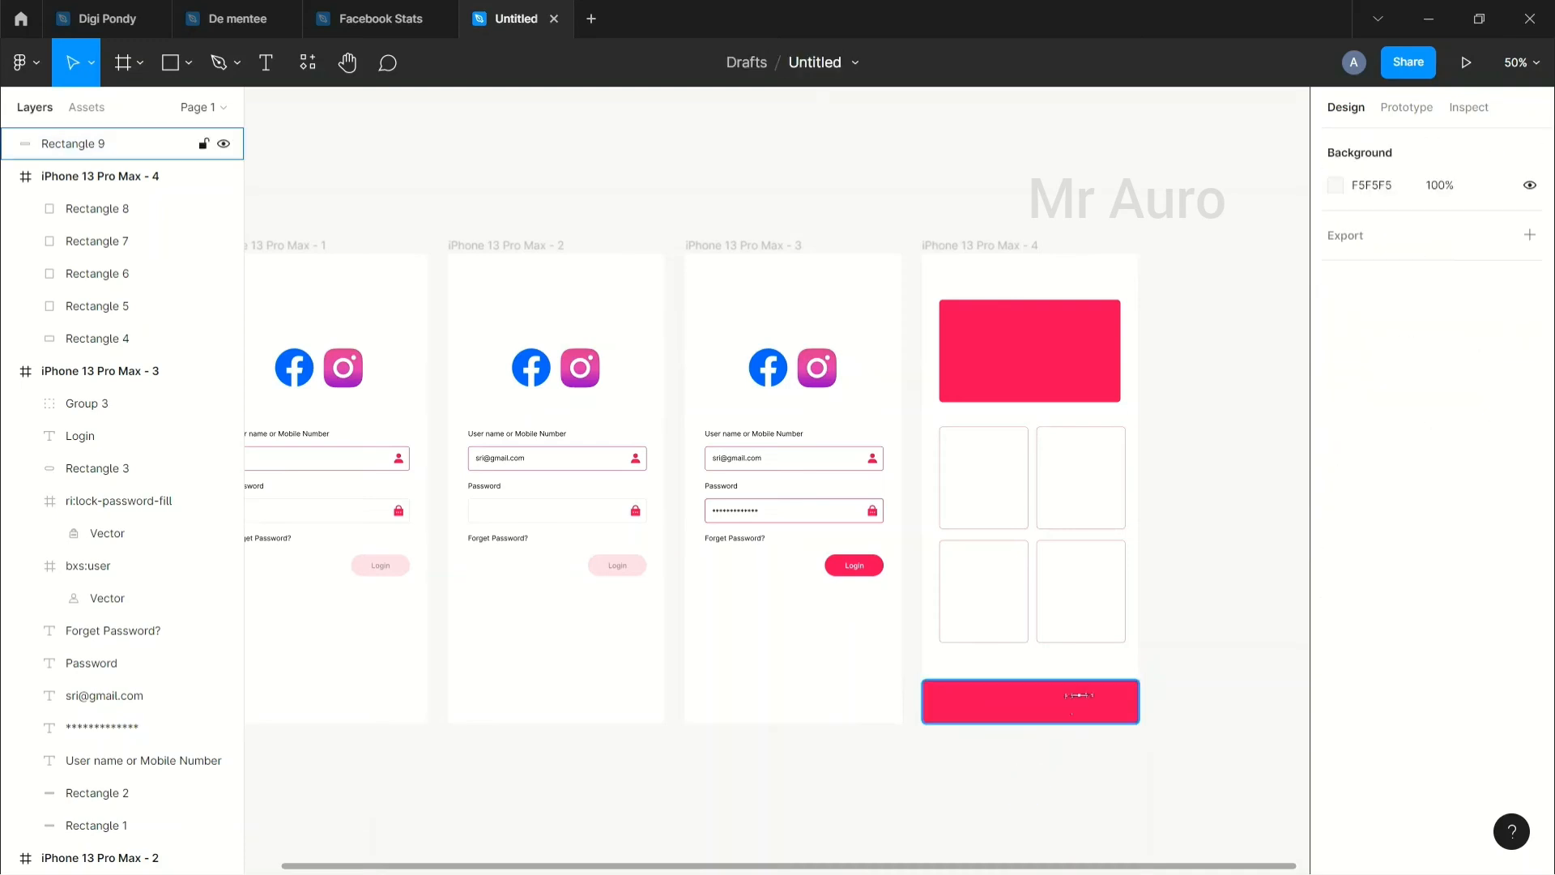
{"action": "left_click", "coordinate": [1463, 265]}
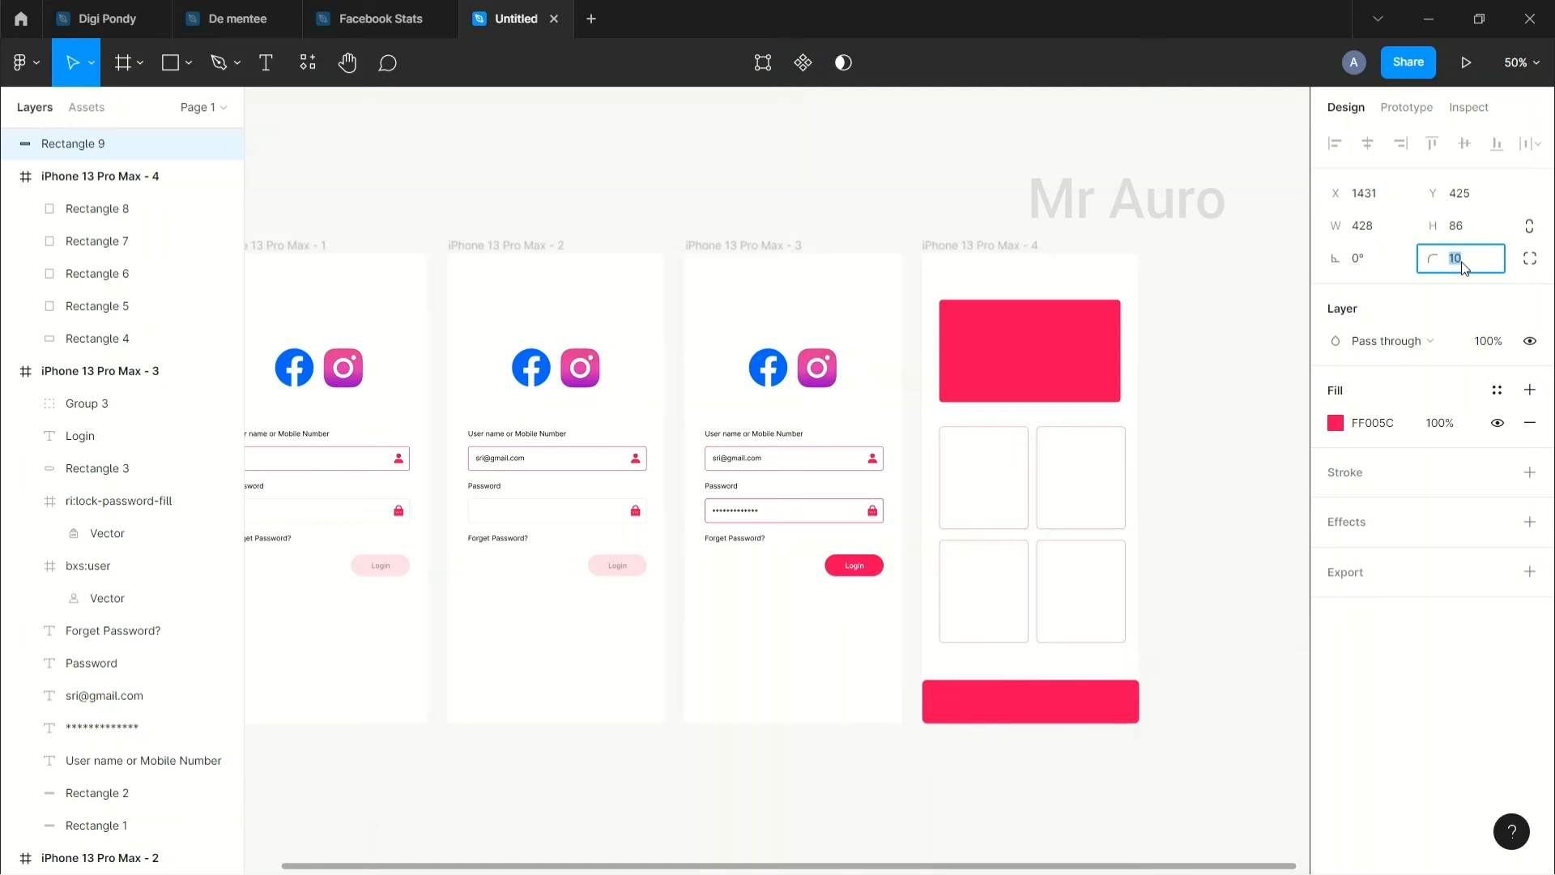
{"action": "type", "text": "8"}
{"action": "key", "text": "Return"}
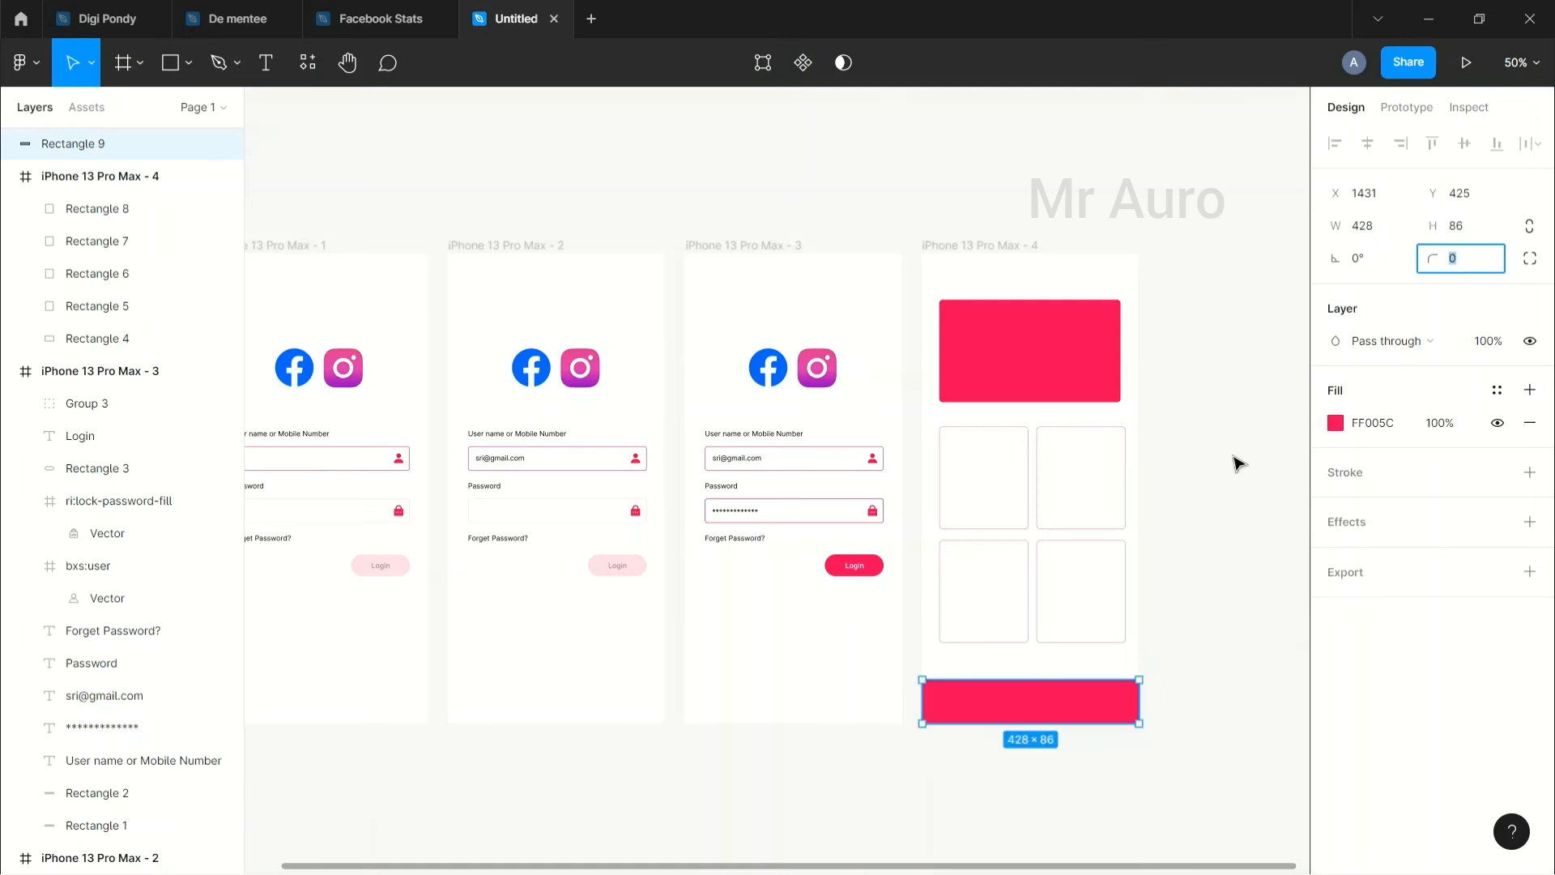
{"action": "left_click", "coordinate": [698, 87]}
{"action": "left_click_drag", "start_coordinate": [677, 252], "coordinate": [760, 251]}
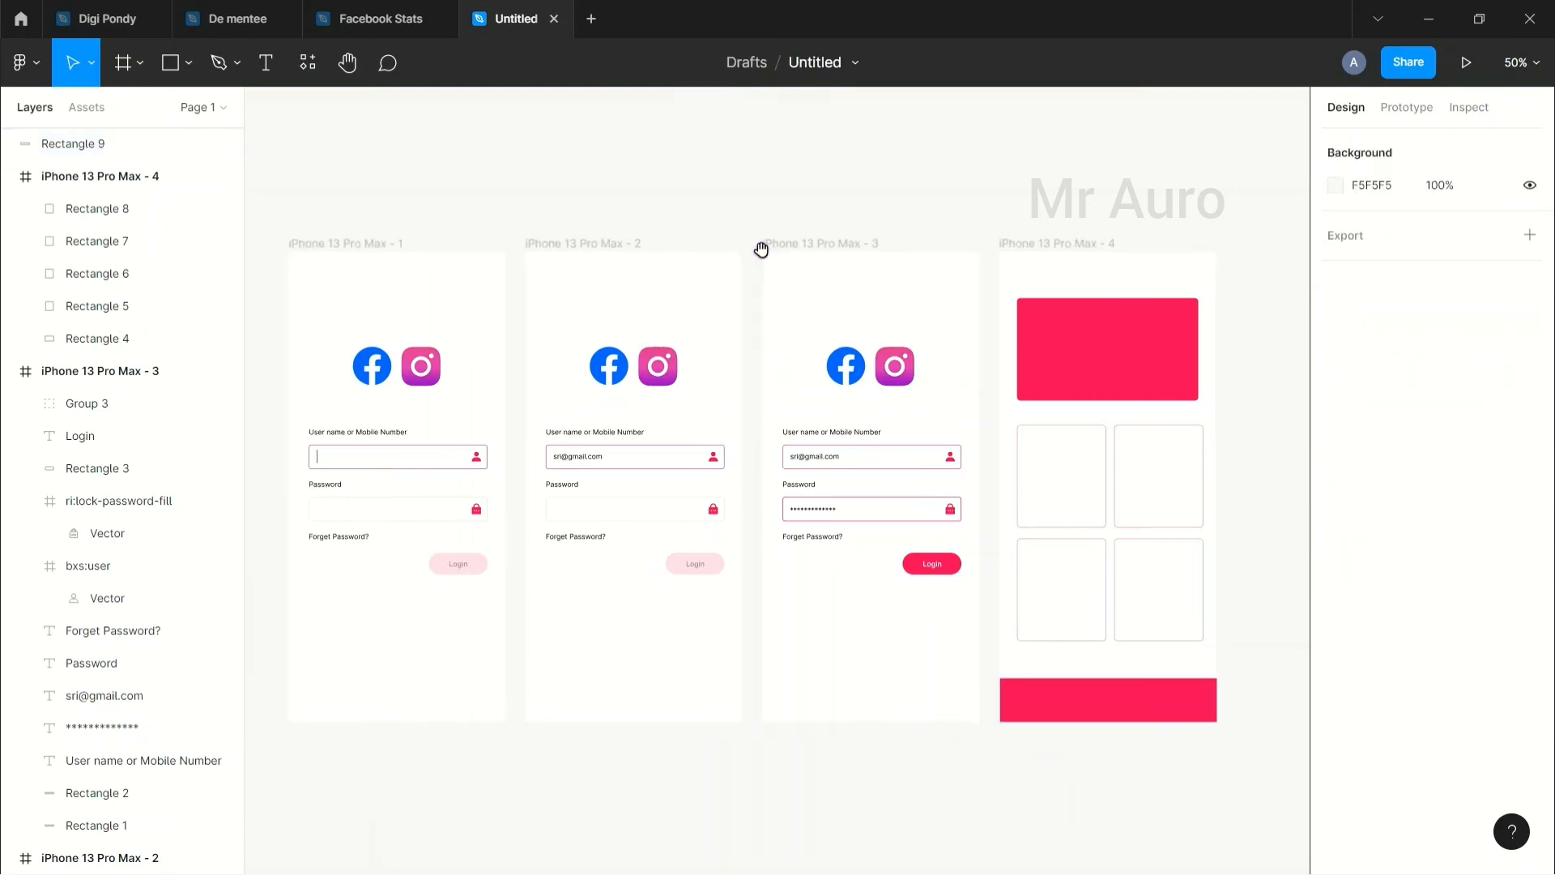
Step: Present iPhone 13 Pro Max - 1 as a prototype and copy its share link
{"action": "left_click", "coordinate": [384, 191]}
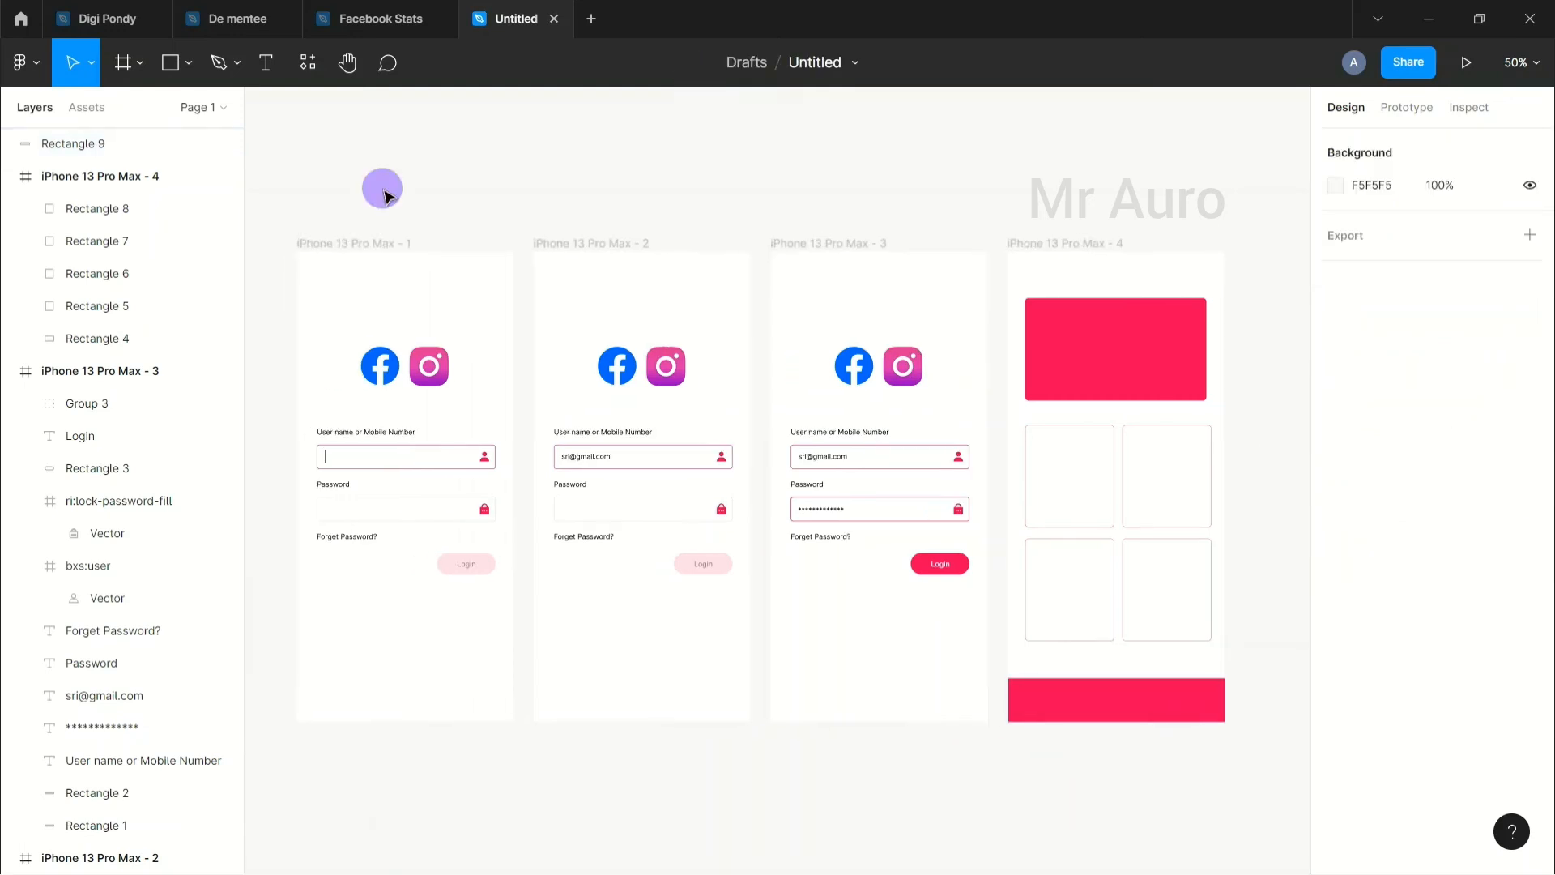
{"action": "left_click", "coordinate": [360, 245]}
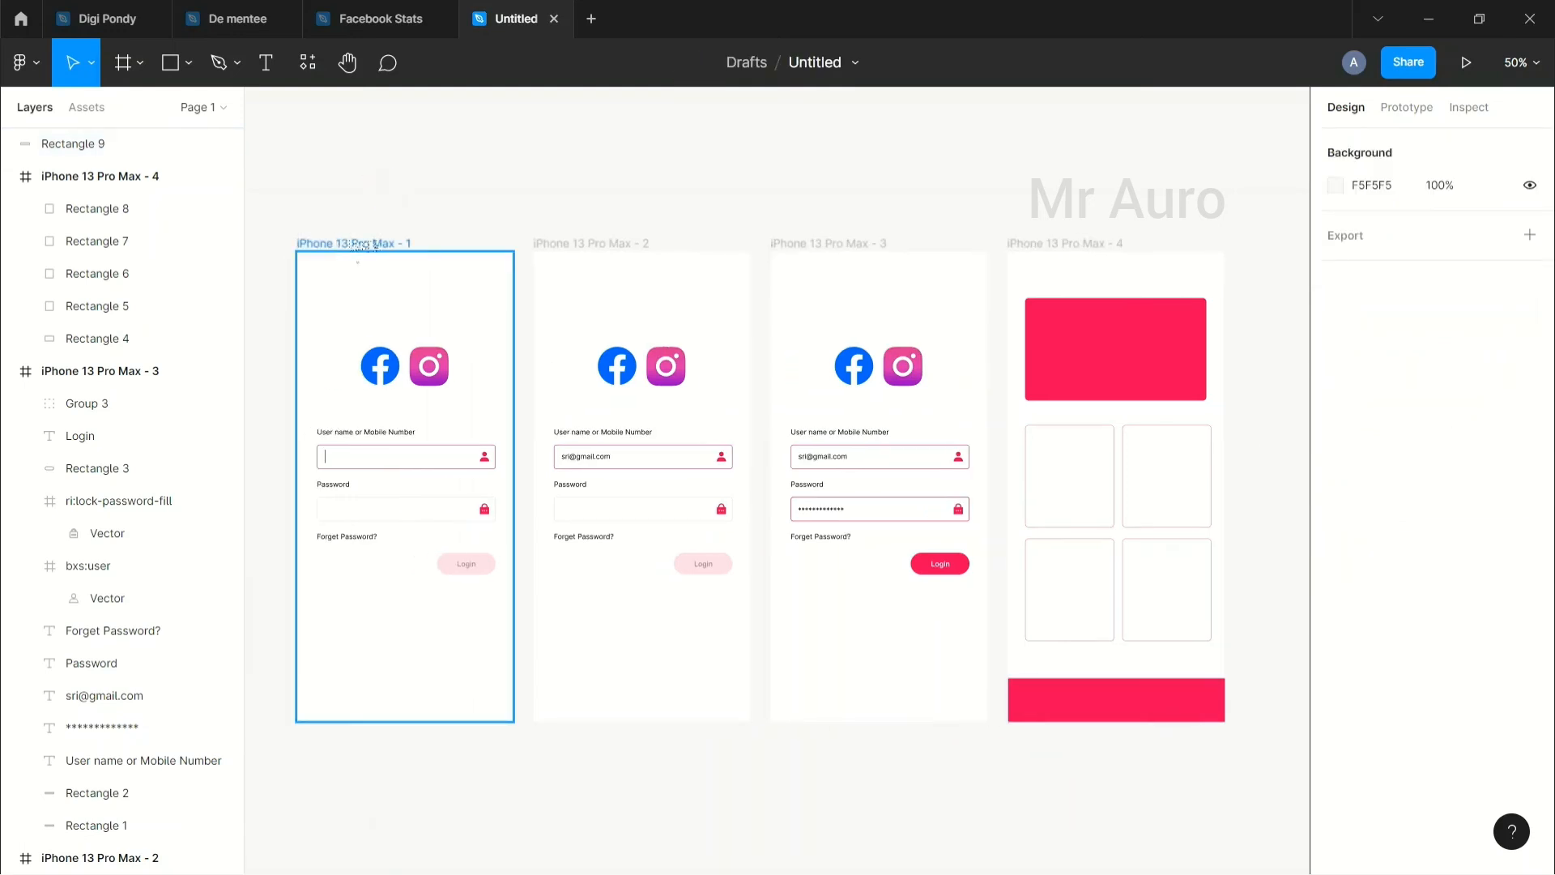
{"action": "left_click", "coordinate": [362, 245]}
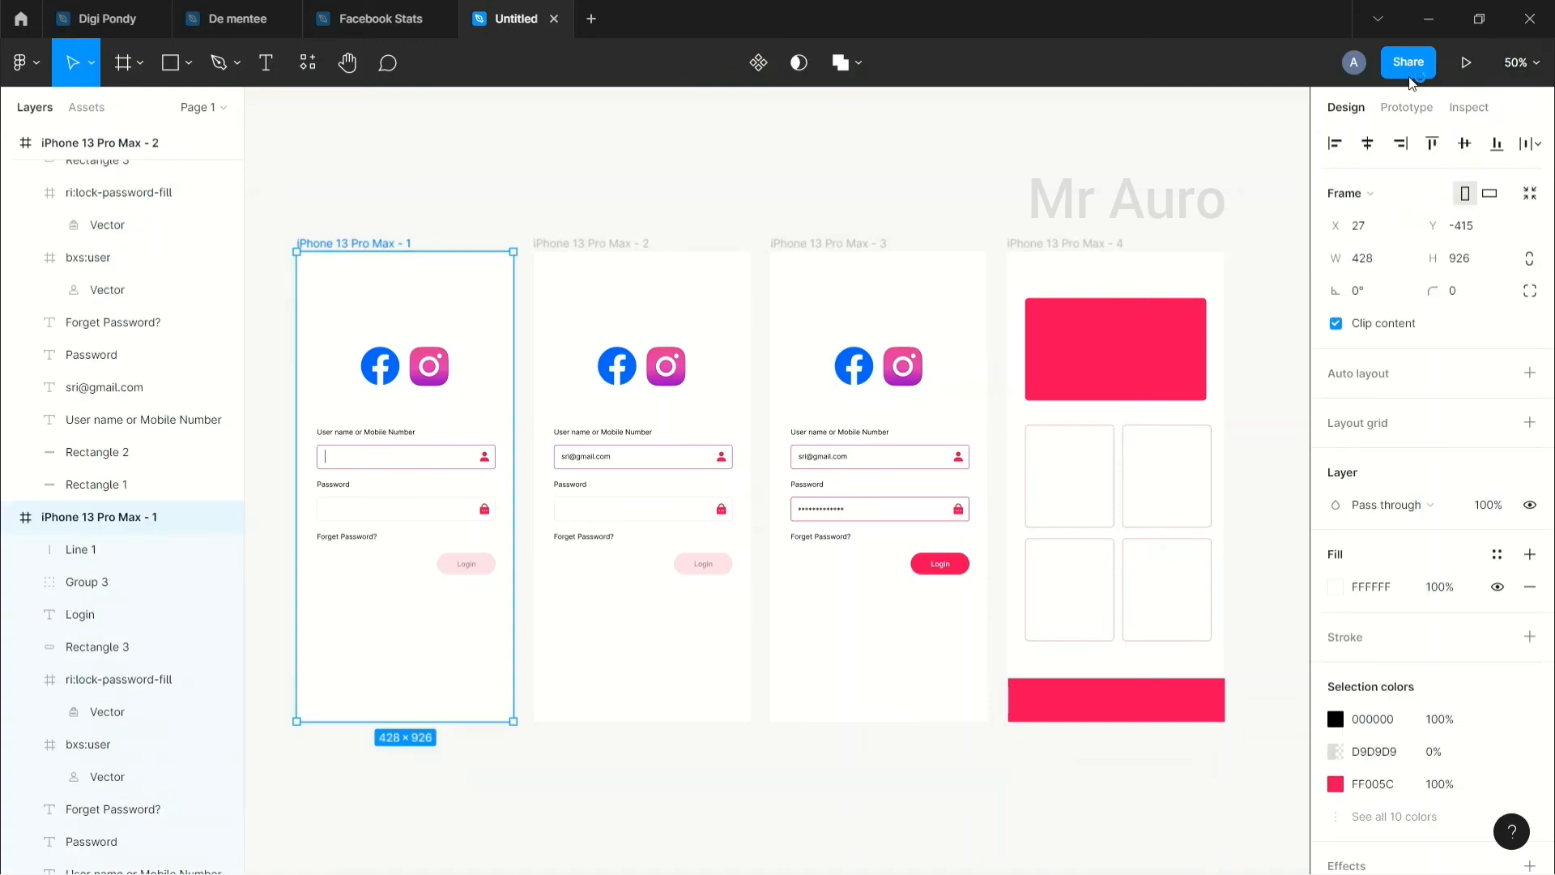
{"action": "left_click", "coordinate": [1470, 68]}
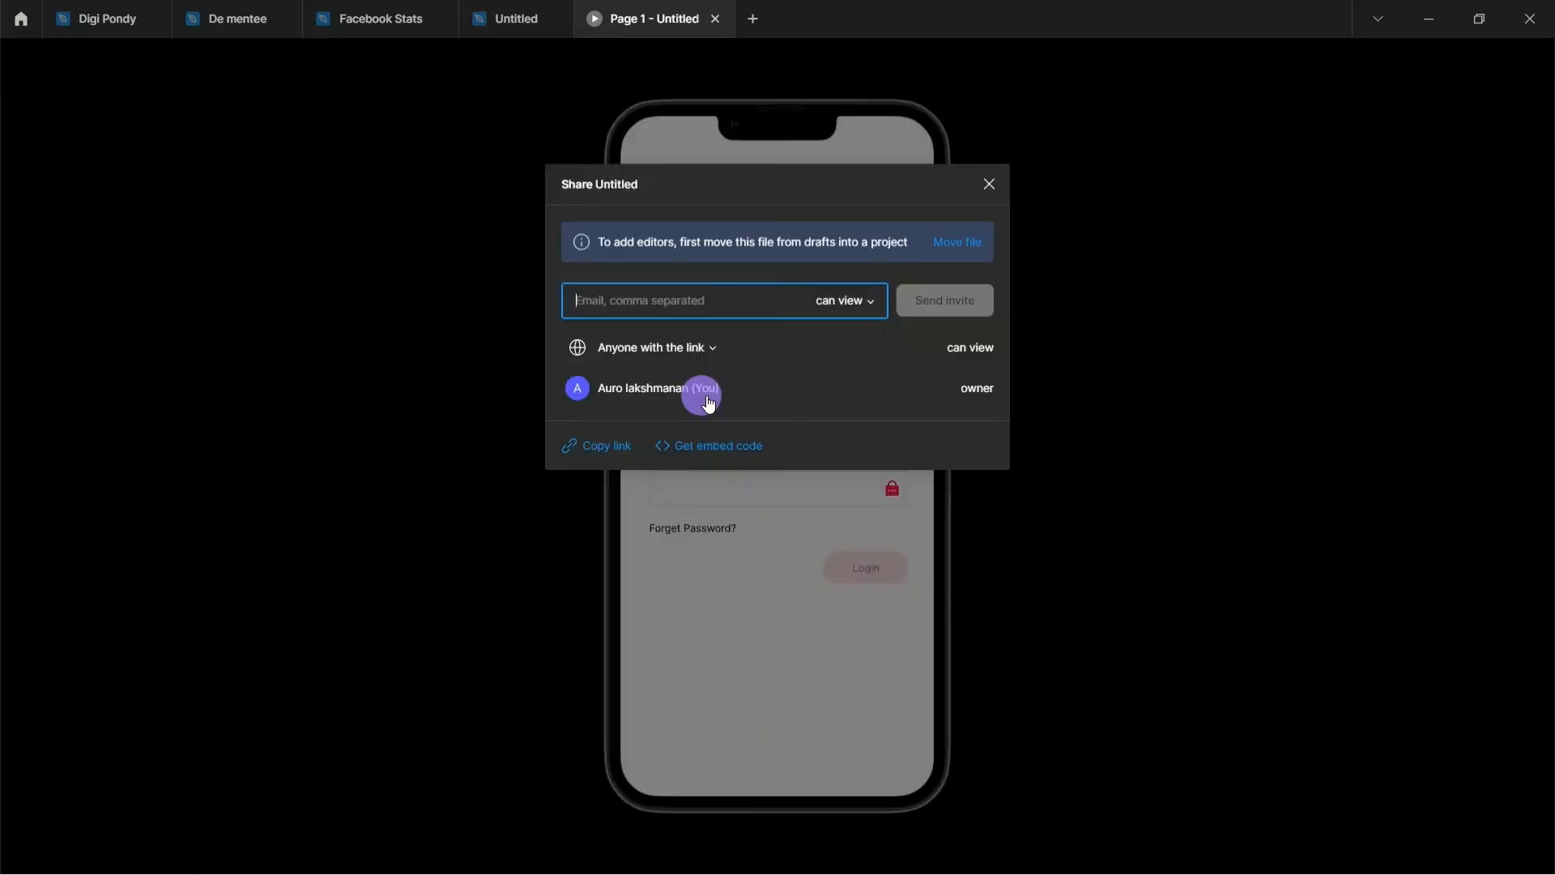
{"action": "left_click", "coordinate": [603, 446]}
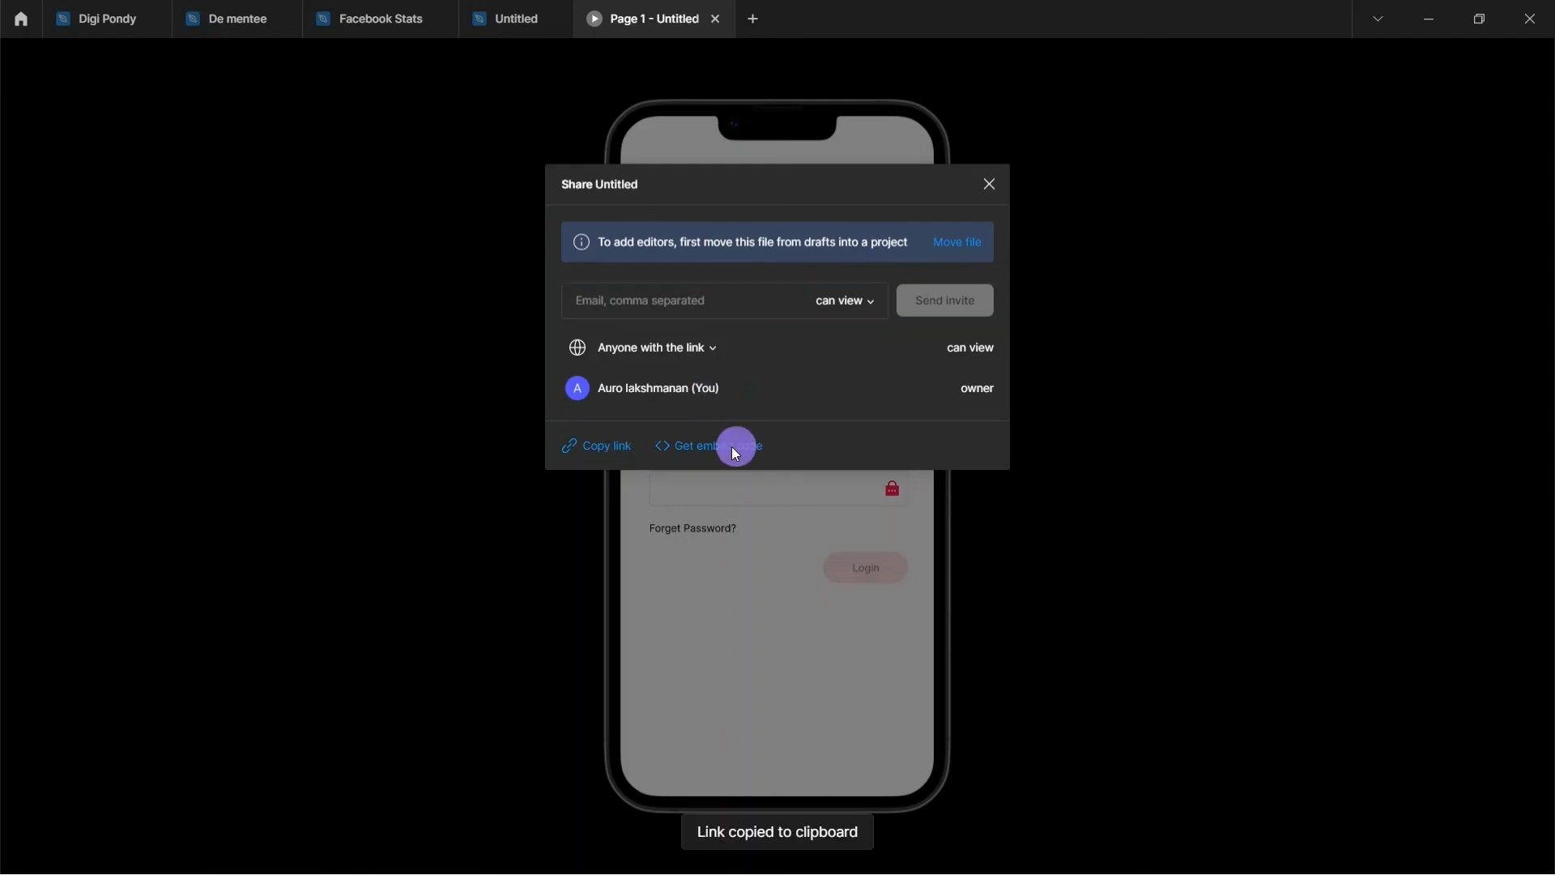
{"action": "left_click", "coordinate": [965, 705]}
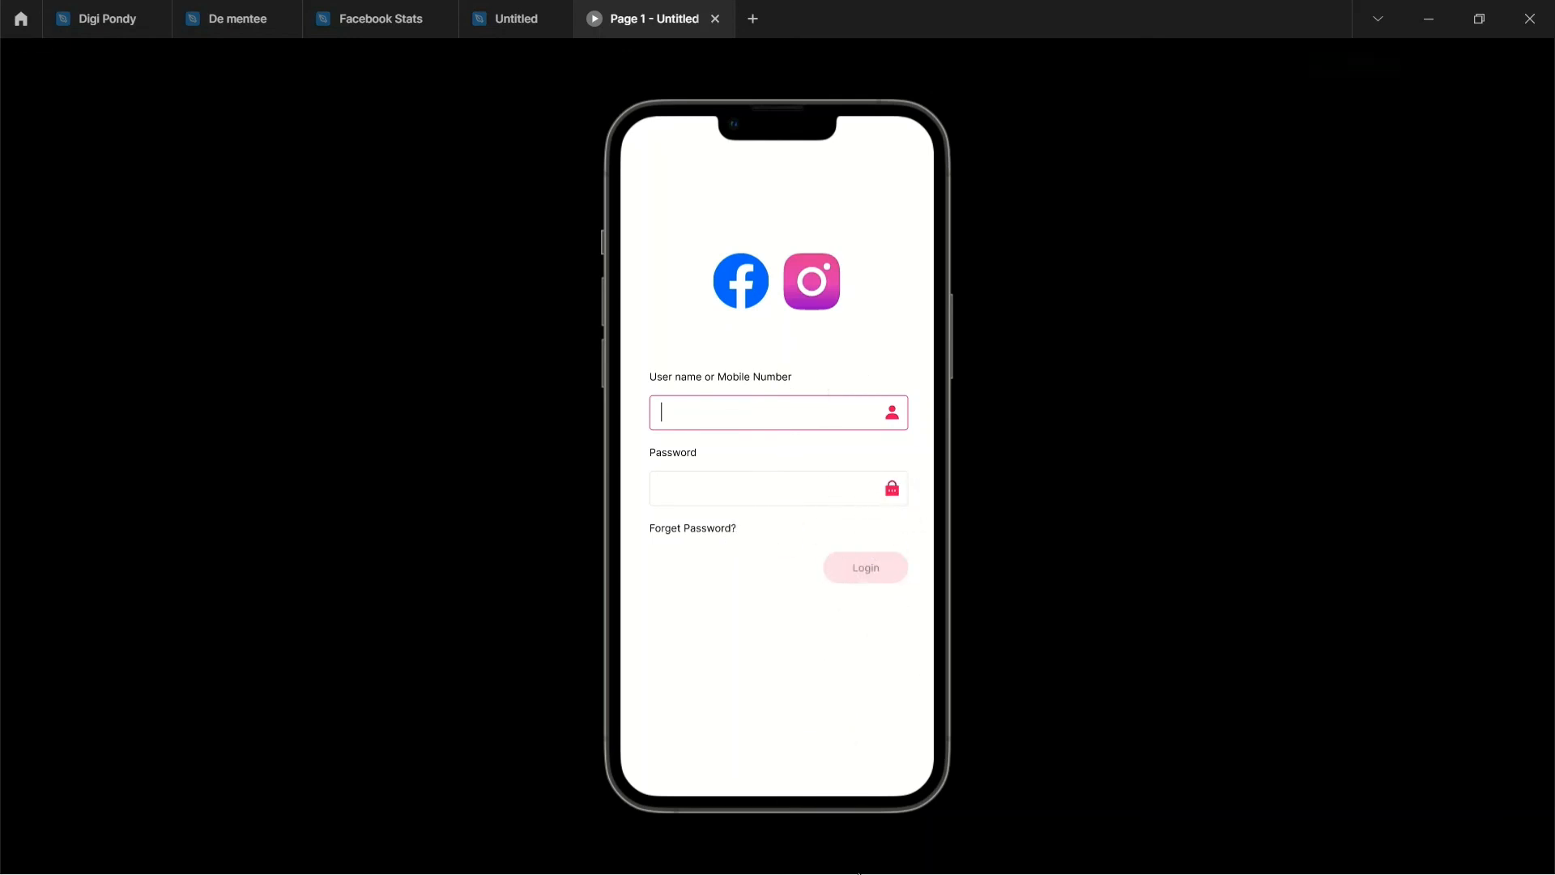
Step: Cycle forward and back through prototype screens 1–4, end on the card grid, then open Share prototype
{"action": "left_click", "coordinate": [812, 848]}
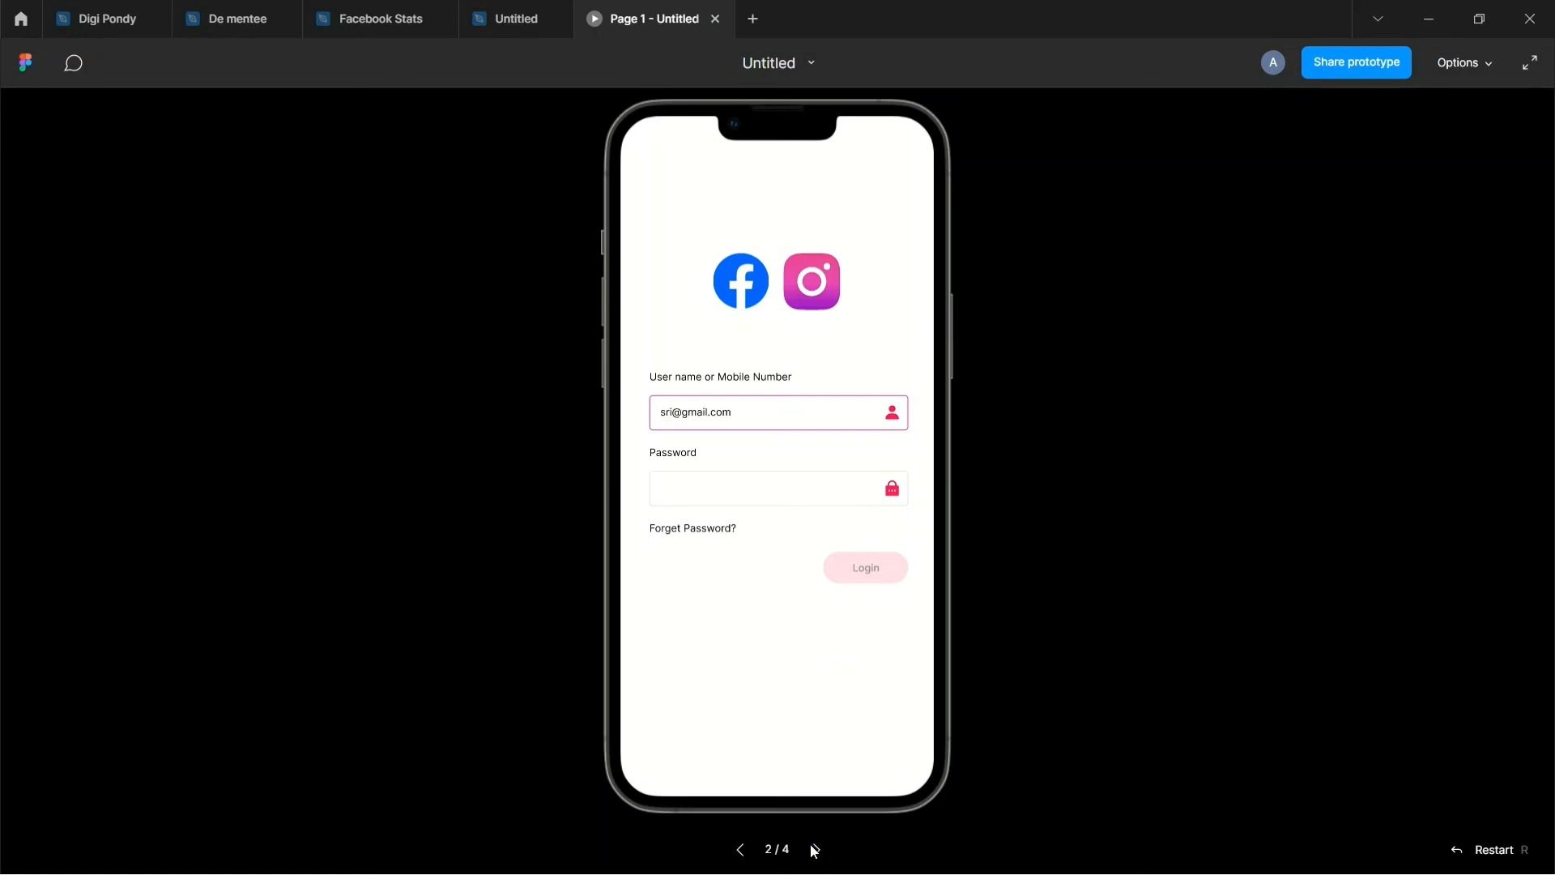
{"action": "left_click", "coordinate": [813, 848]}
{"action": "left_click", "coordinate": [813, 849]}
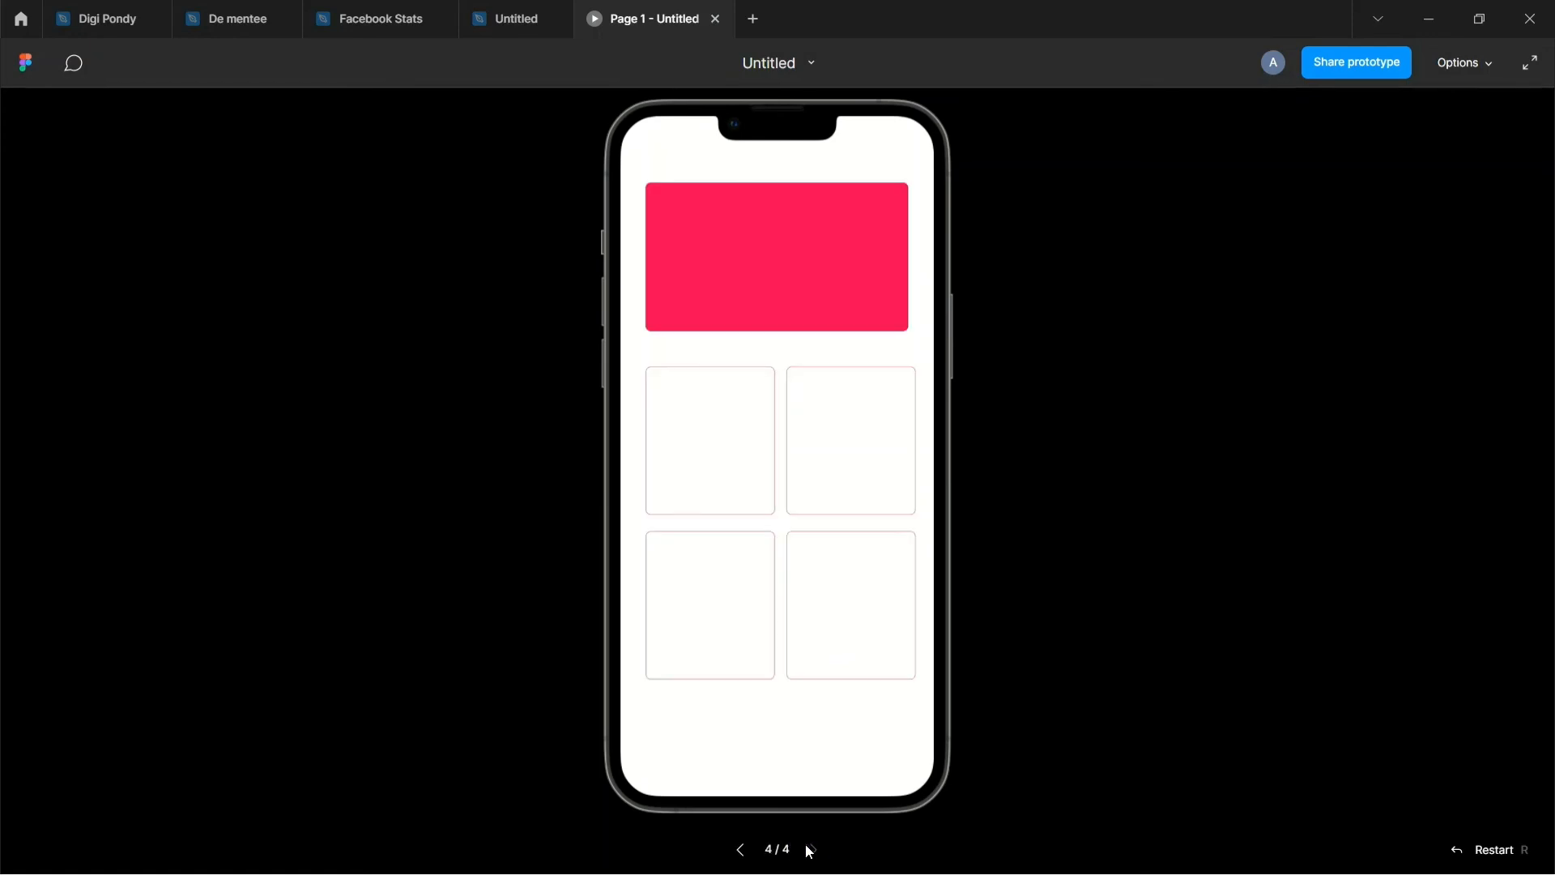
{"action": "left_click", "coordinate": [739, 849]}
{"action": "left_click", "coordinate": [739, 851]}
{"action": "left_click", "coordinate": [739, 850]}
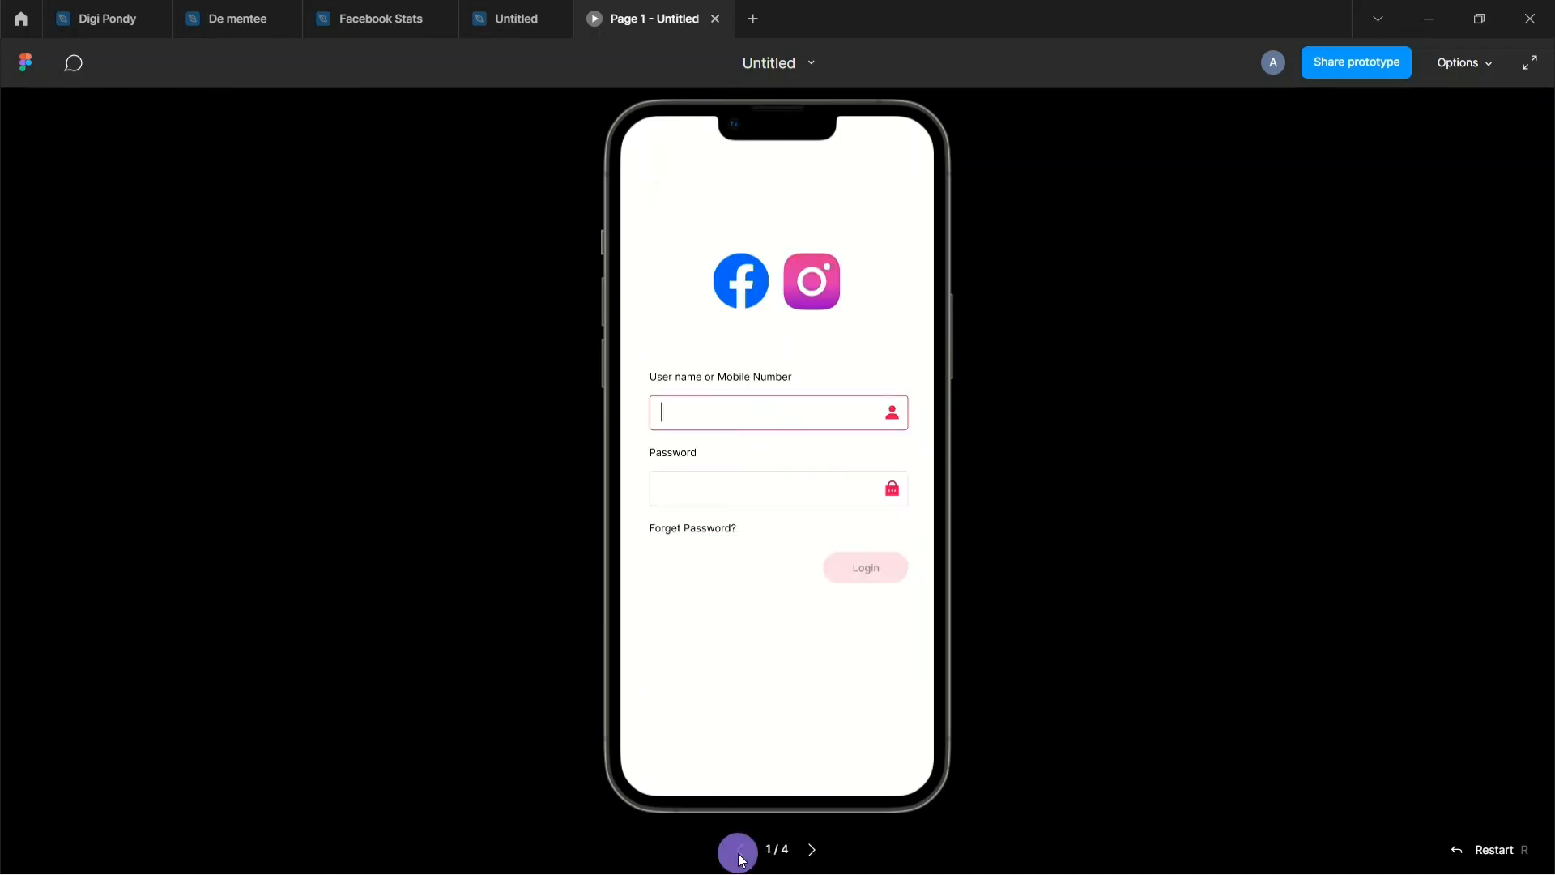
{"action": "left_click", "coordinate": [814, 850]}
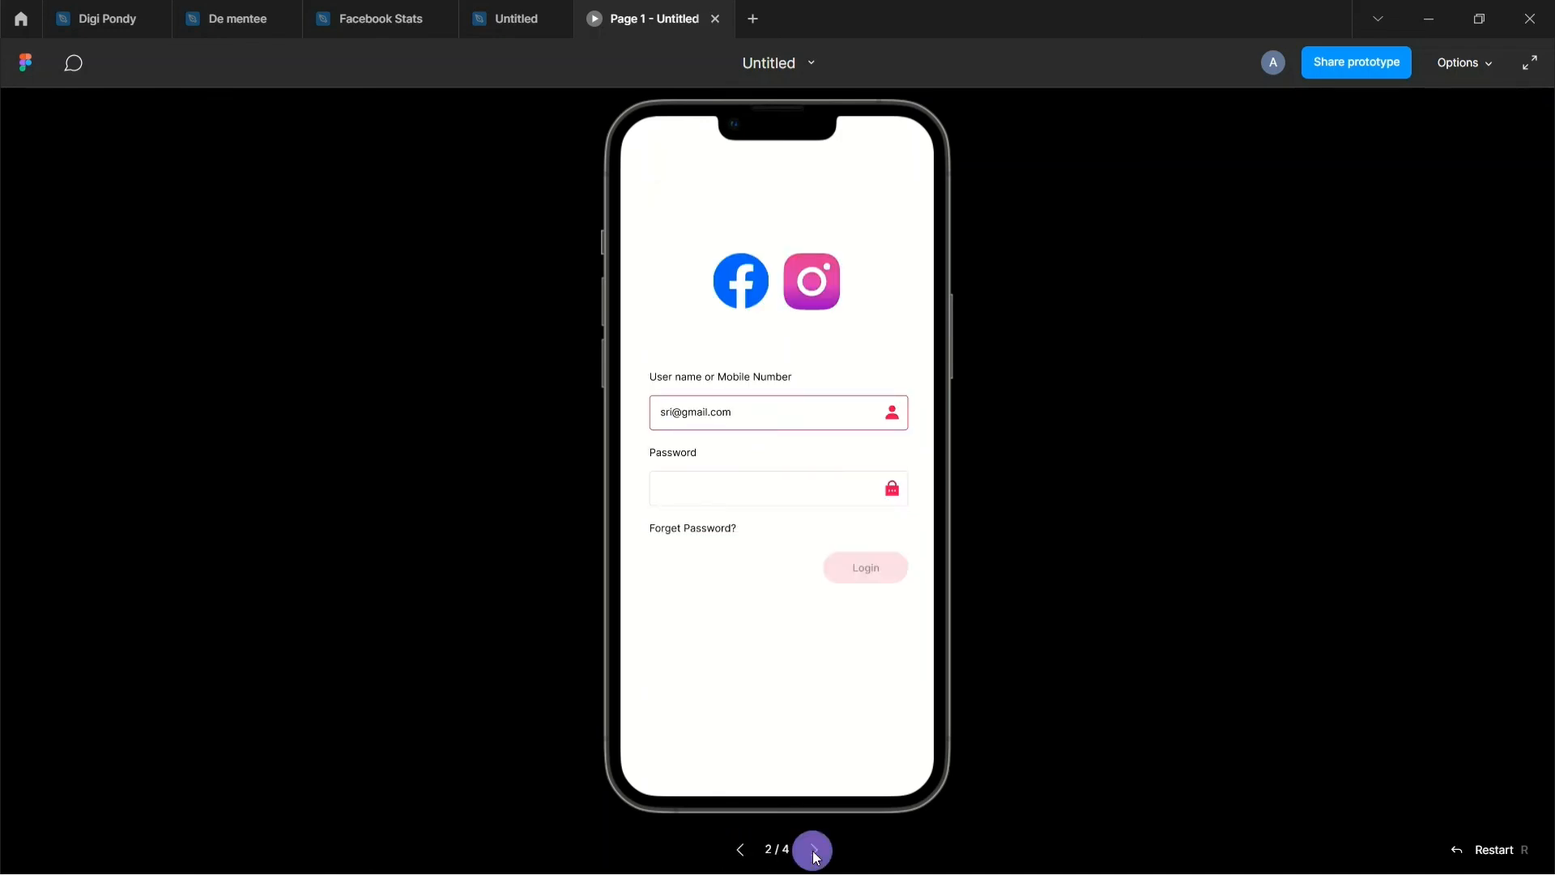
{"action": "left_click", "coordinate": [813, 850]}
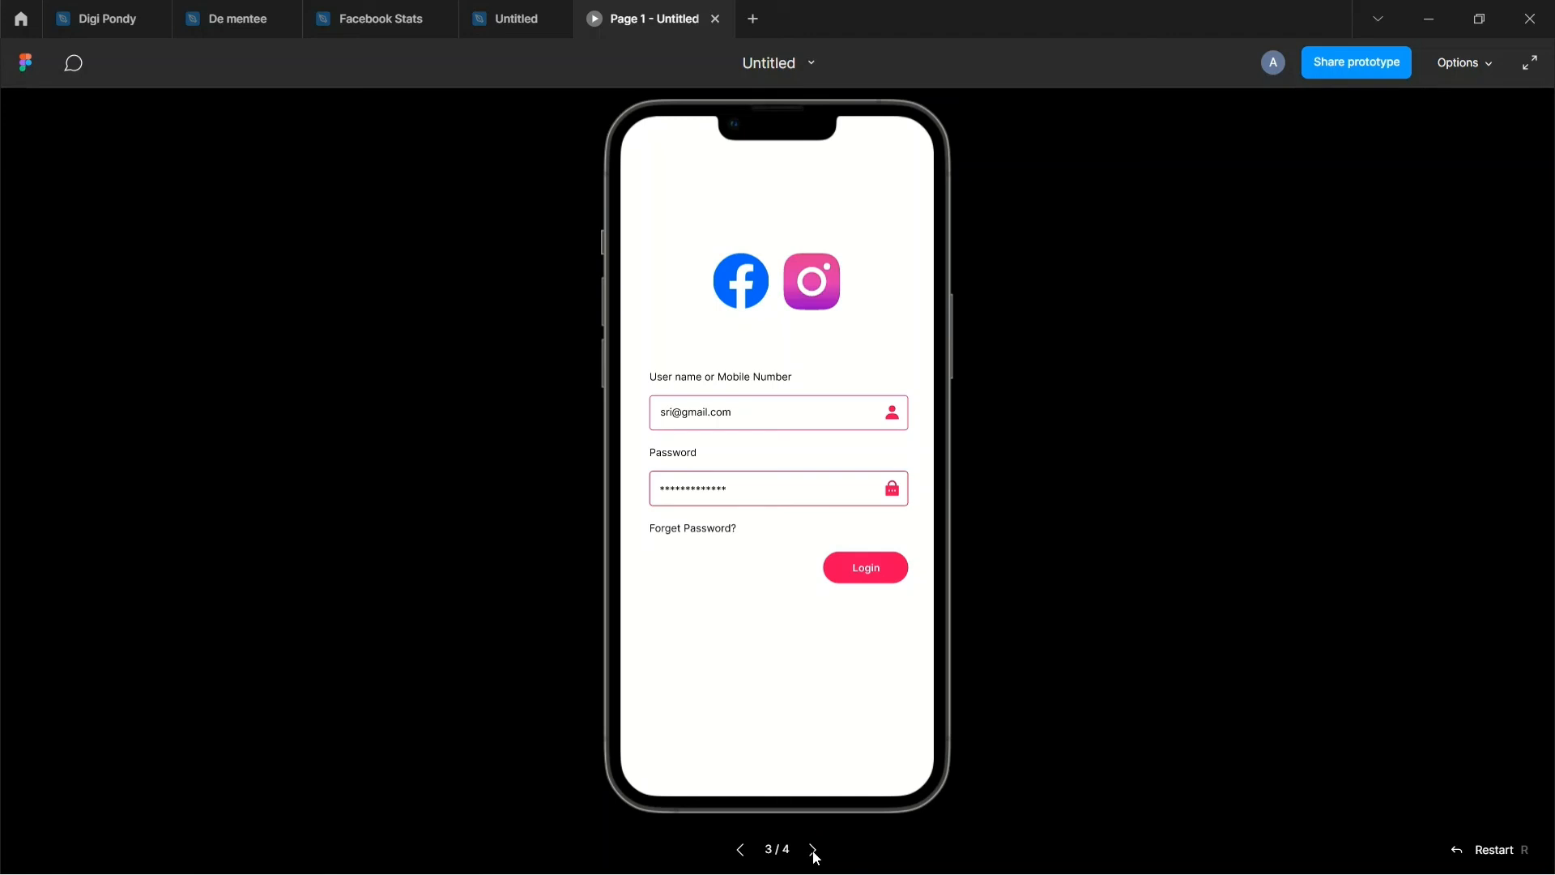
{"action": "left_click", "coordinate": [741, 850]}
{"action": "left_click", "coordinate": [741, 850]}
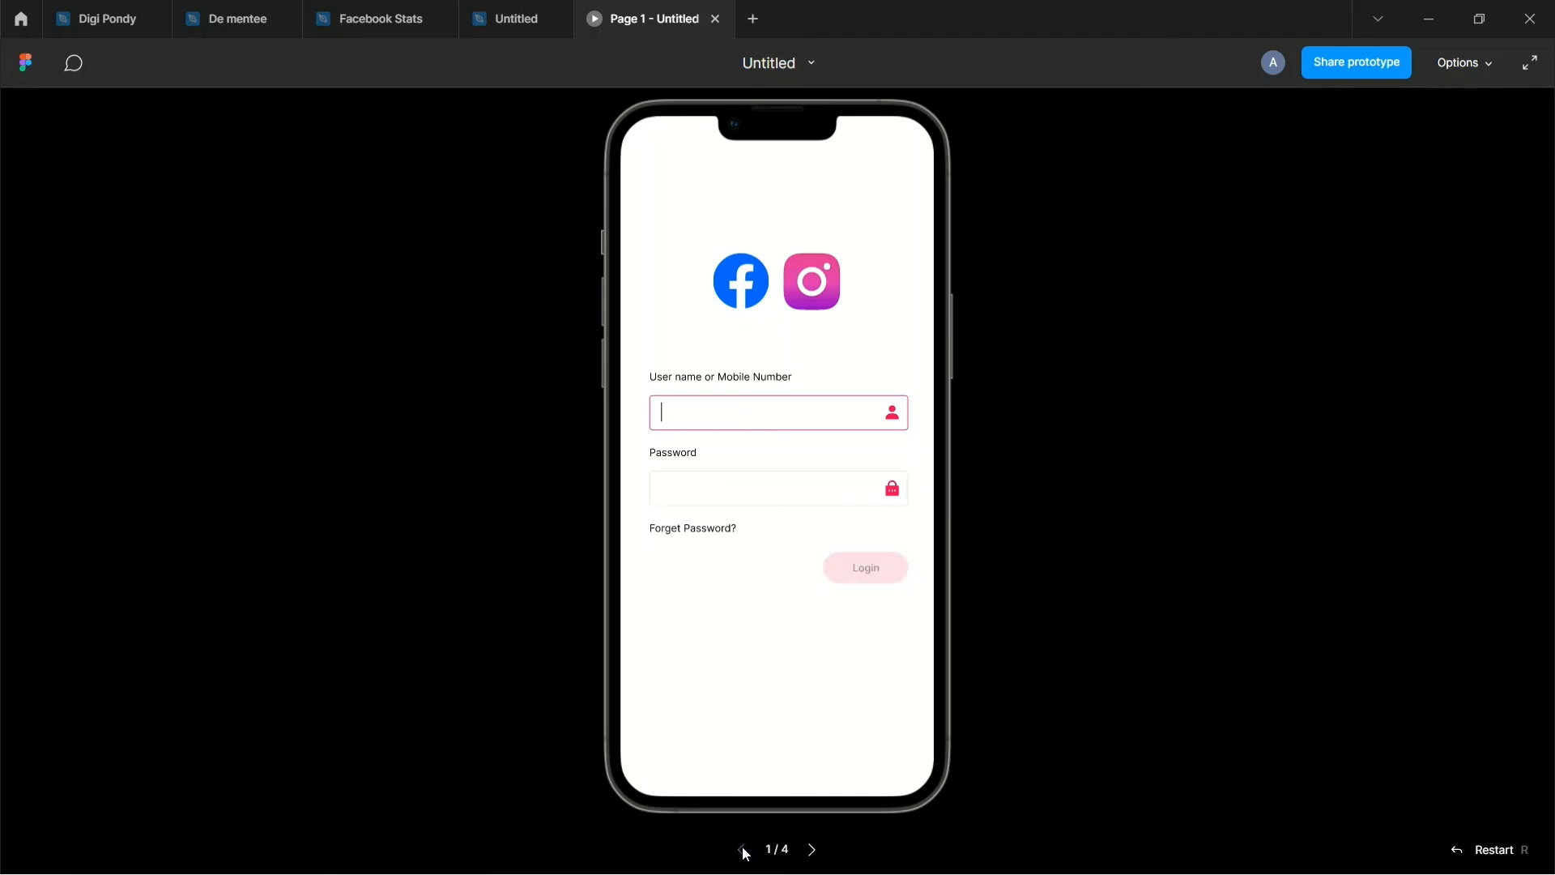
{"action": "left_click", "coordinate": [814, 850]}
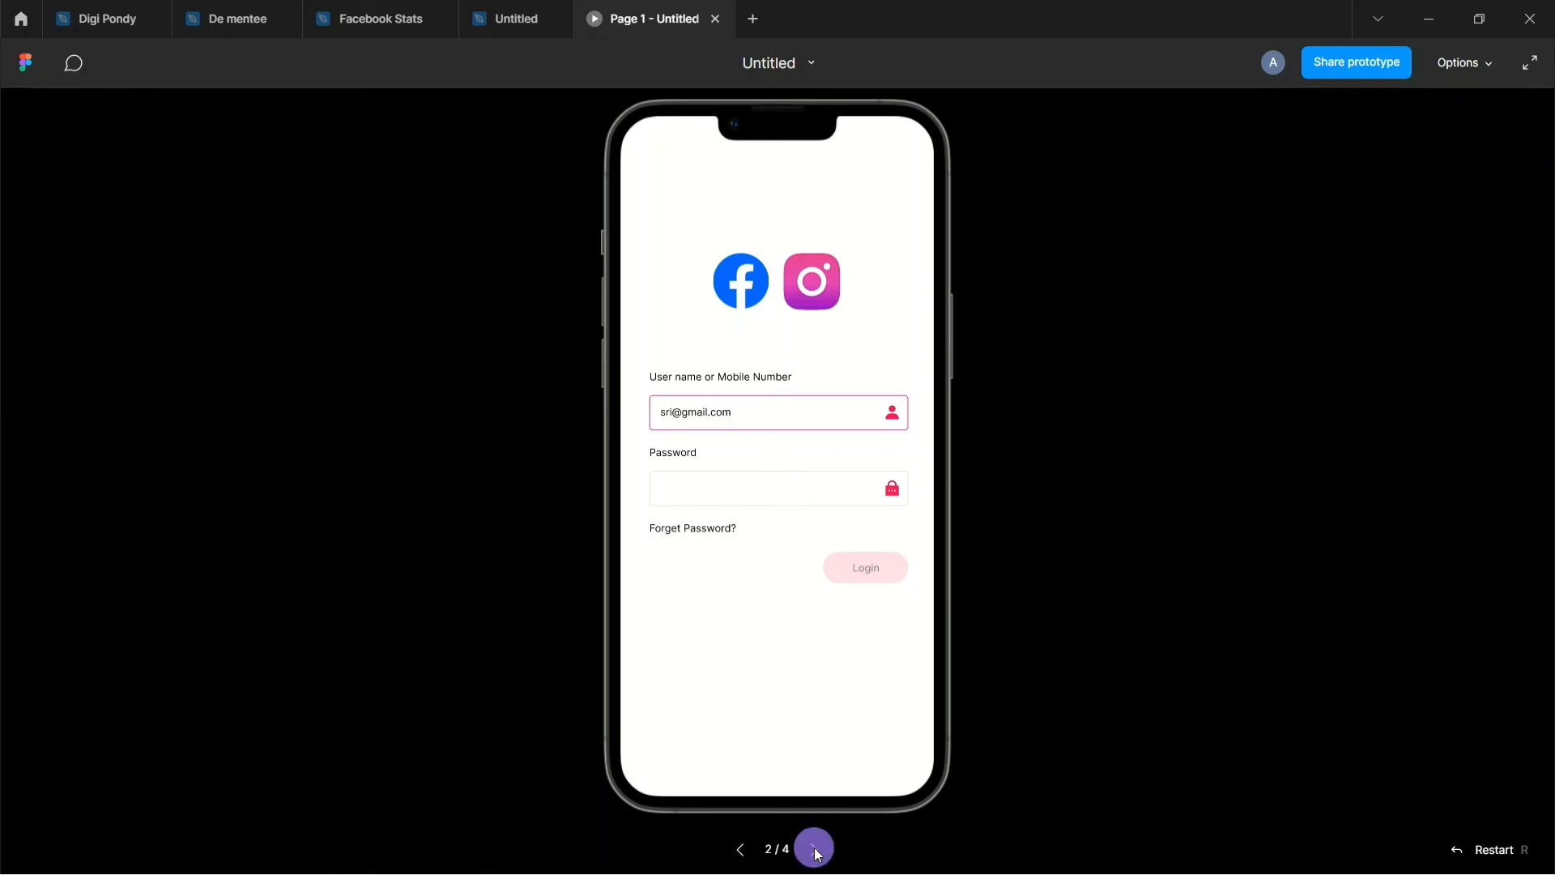
{"action": "left_click", "coordinate": [814, 850]}
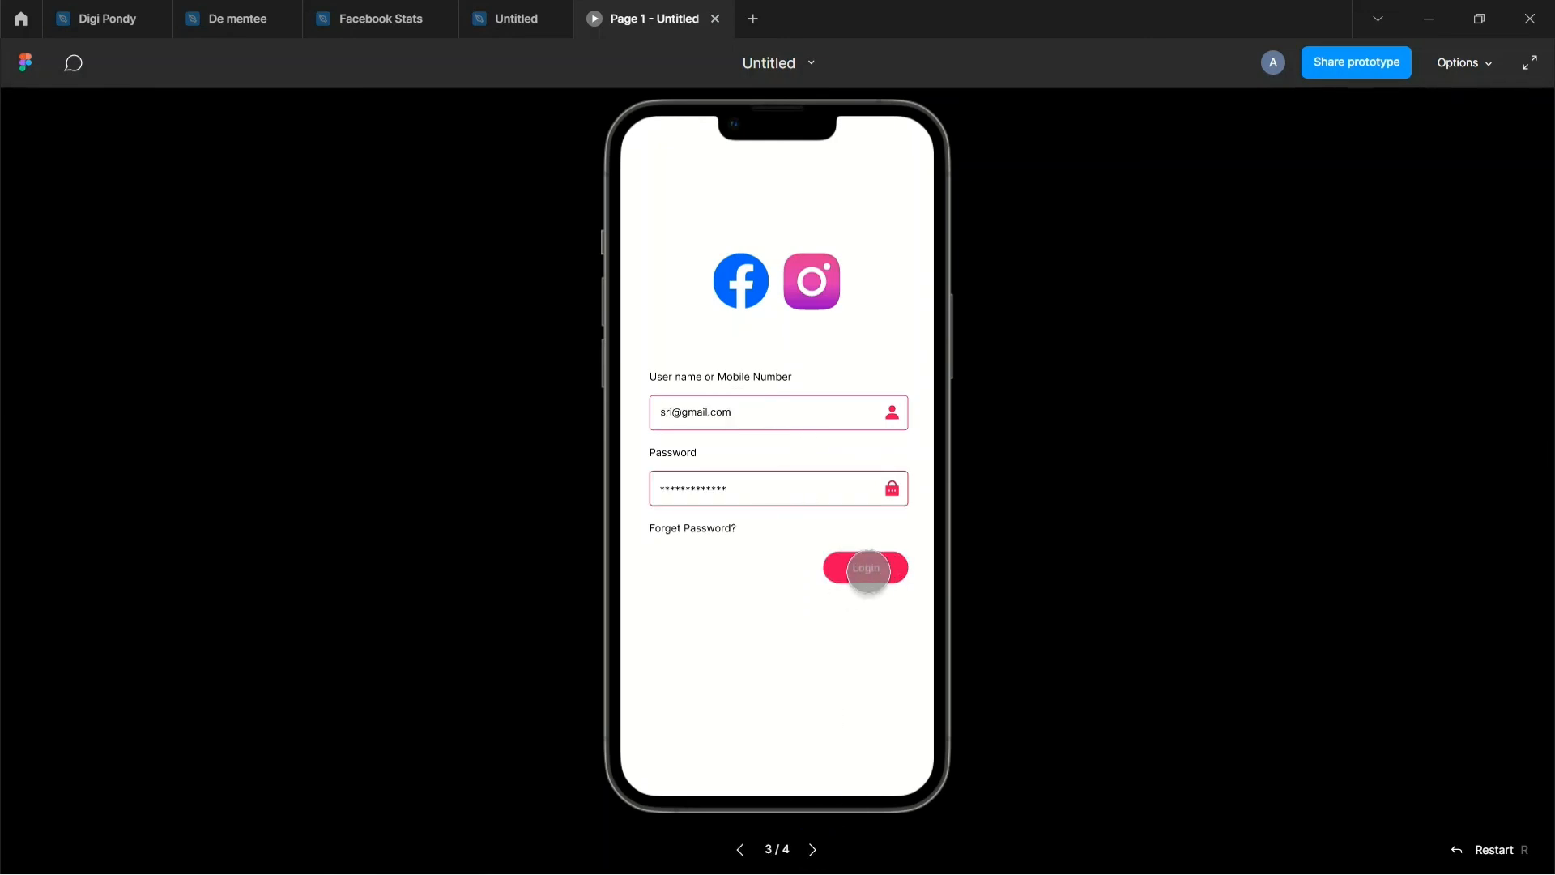
{"action": "left_click", "coordinate": [814, 851]}
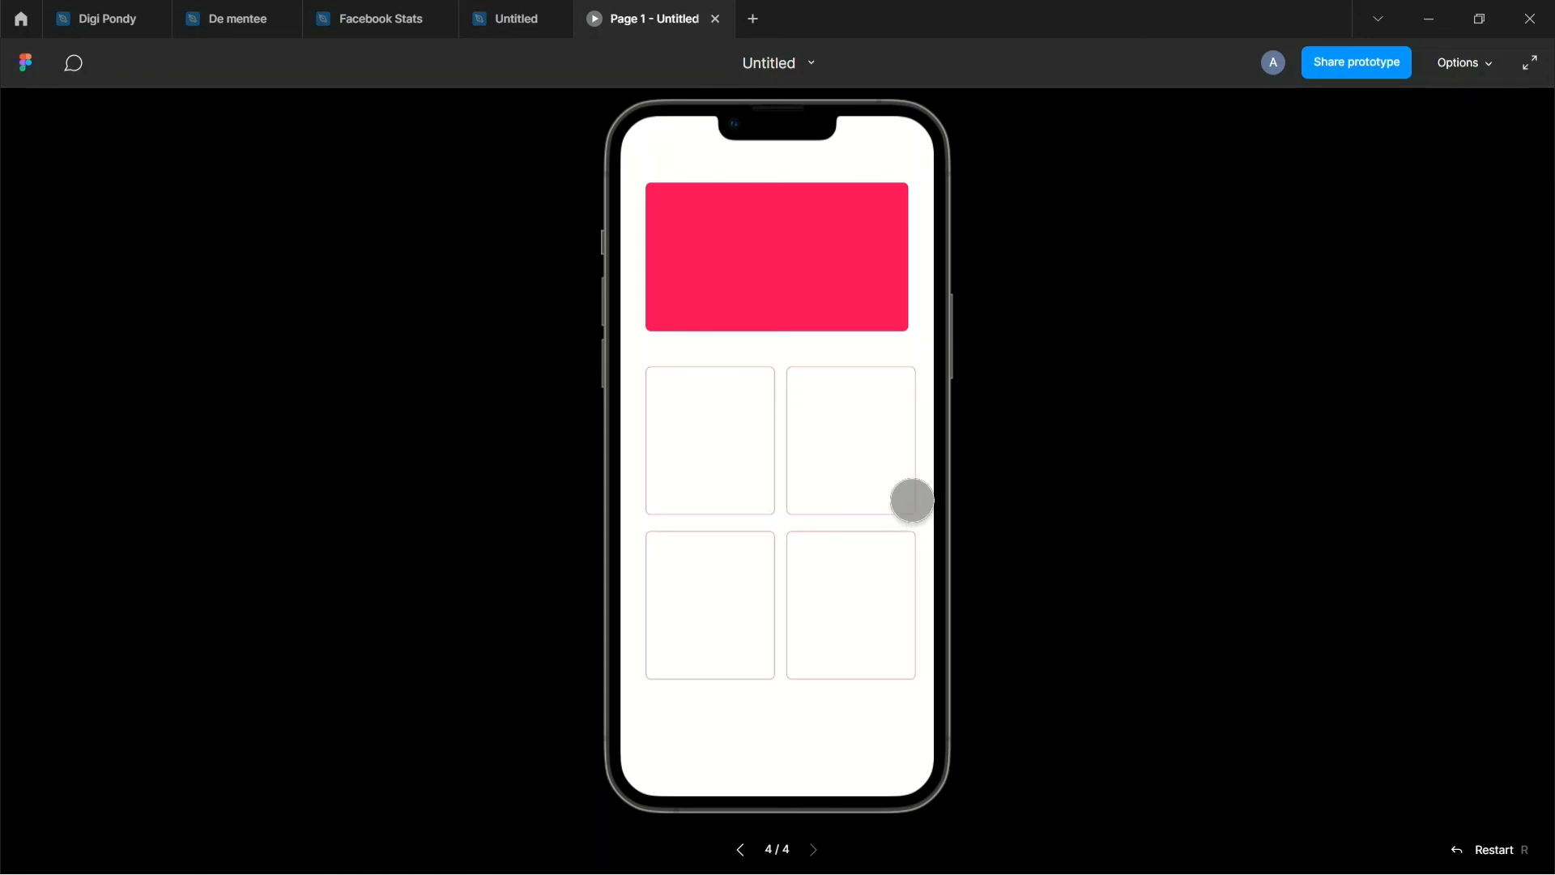
{"action": "left_click", "coordinate": [741, 849]}
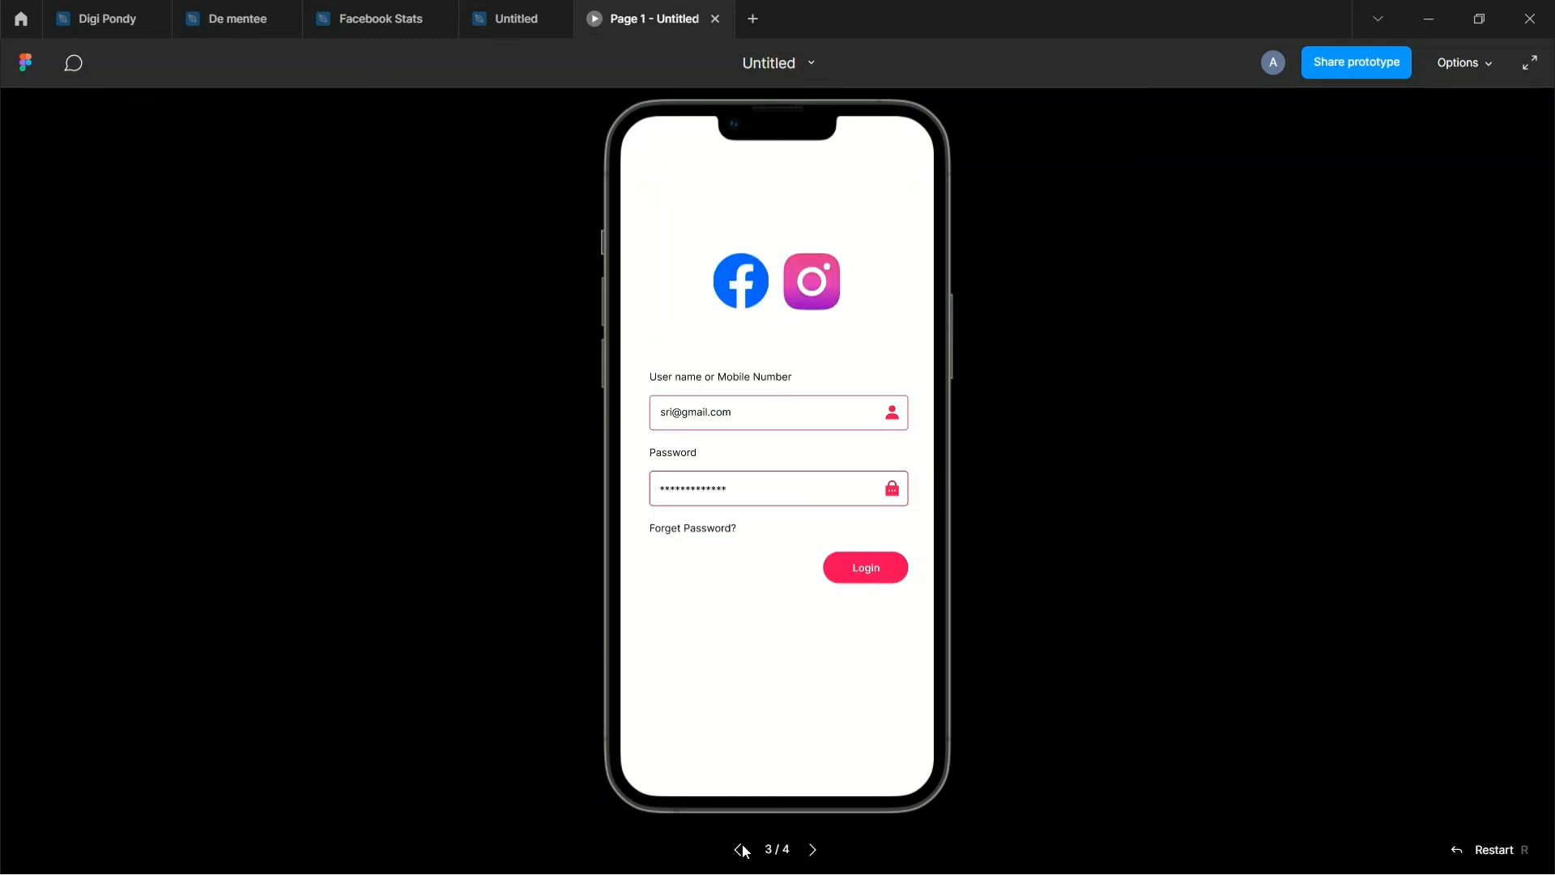
{"action": "left_click", "coordinate": [741, 847]}
{"action": "left_click", "coordinate": [813, 848]}
{"action": "left_click", "coordinate": [814, 849]}
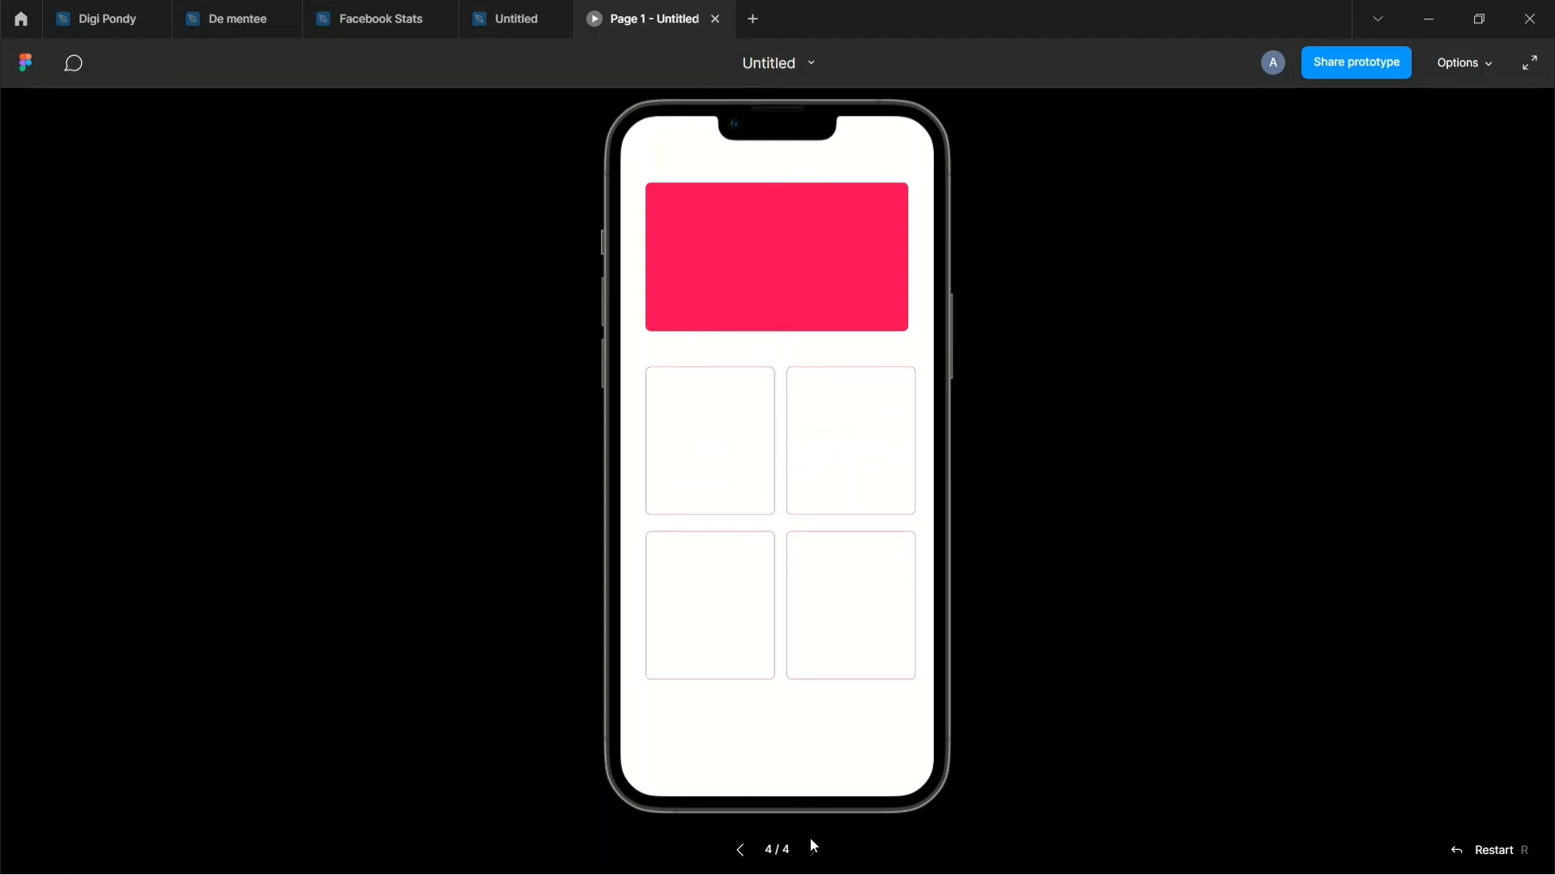
{"action": "left_click", "coordinate": [1373, 78]}
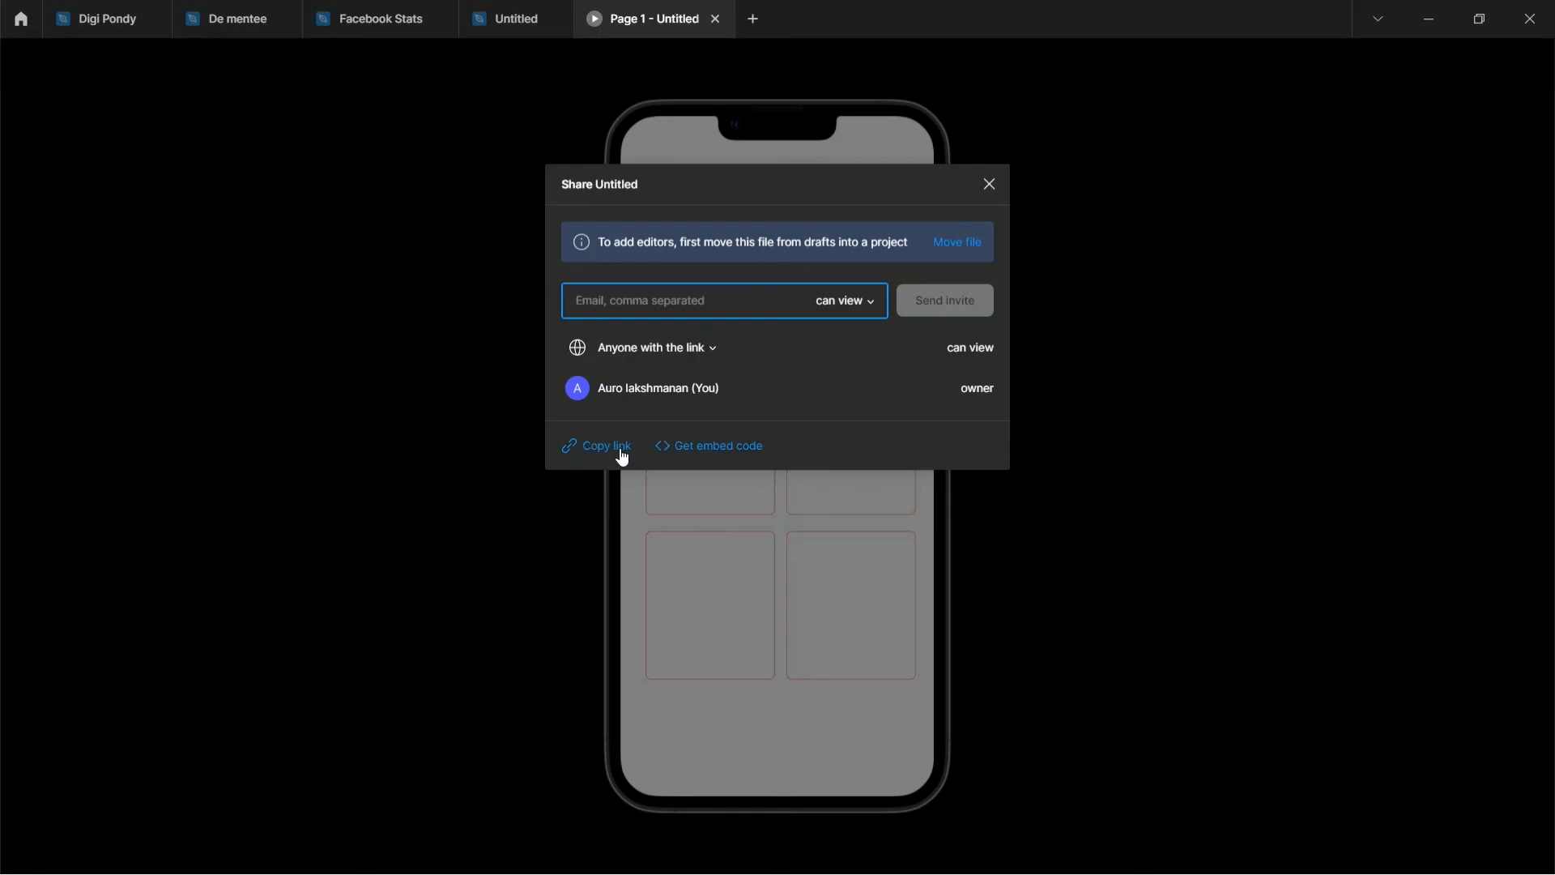
Step: Close the Share dialog, go back to the editor, and retitle the file 'user login'
{"action": "left_click", "coordinate": [991, 185]}
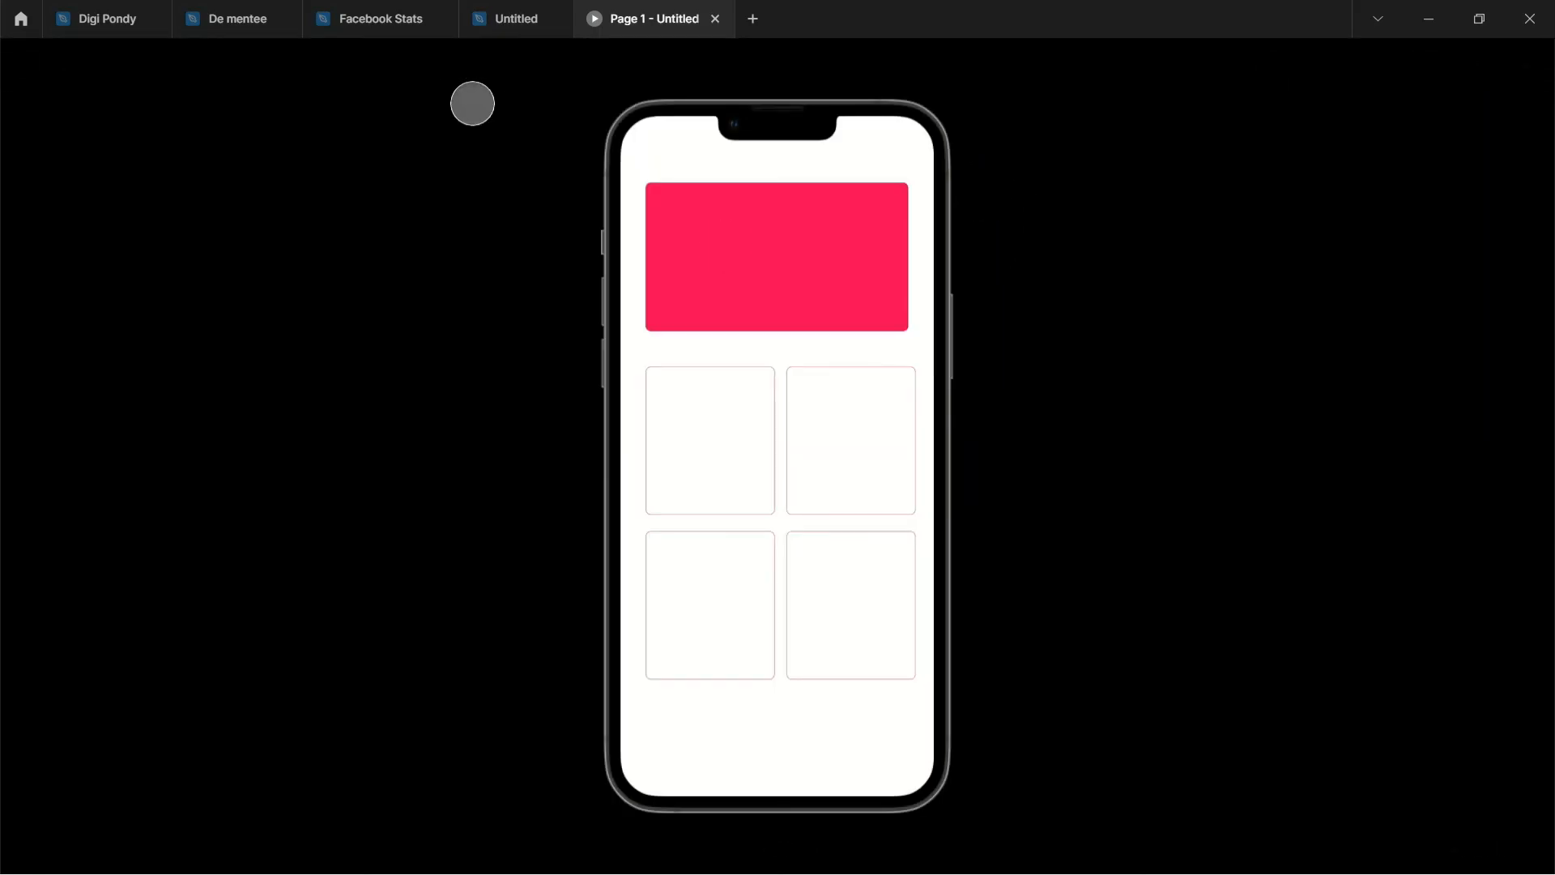
{"action": "left_click", "coordinate": [518, 23]}
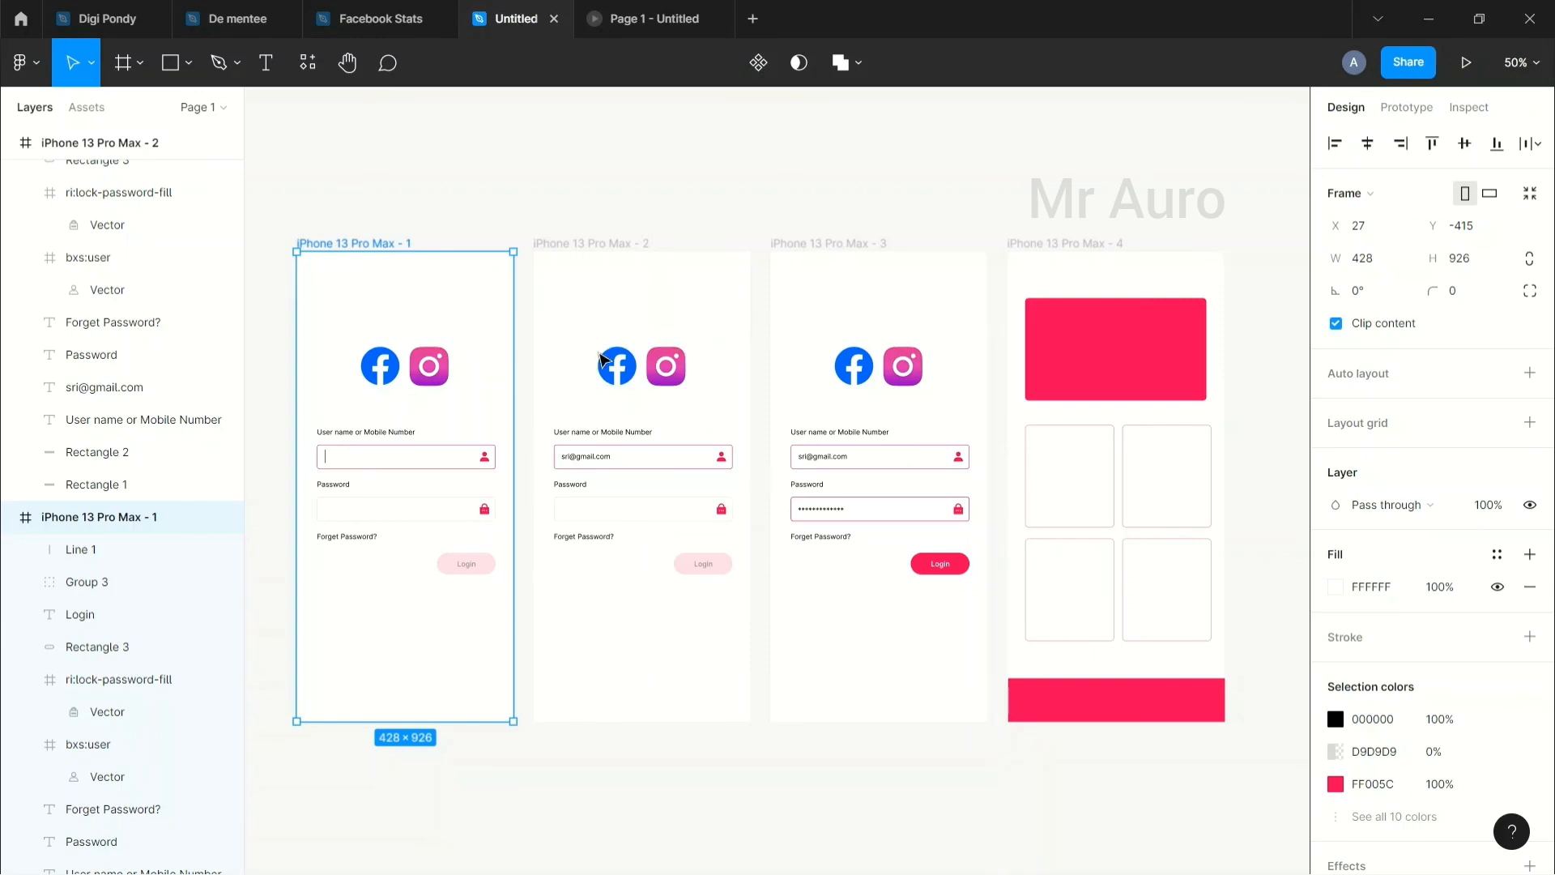
{"action": "left_click", "coordinate": [489, 208]}
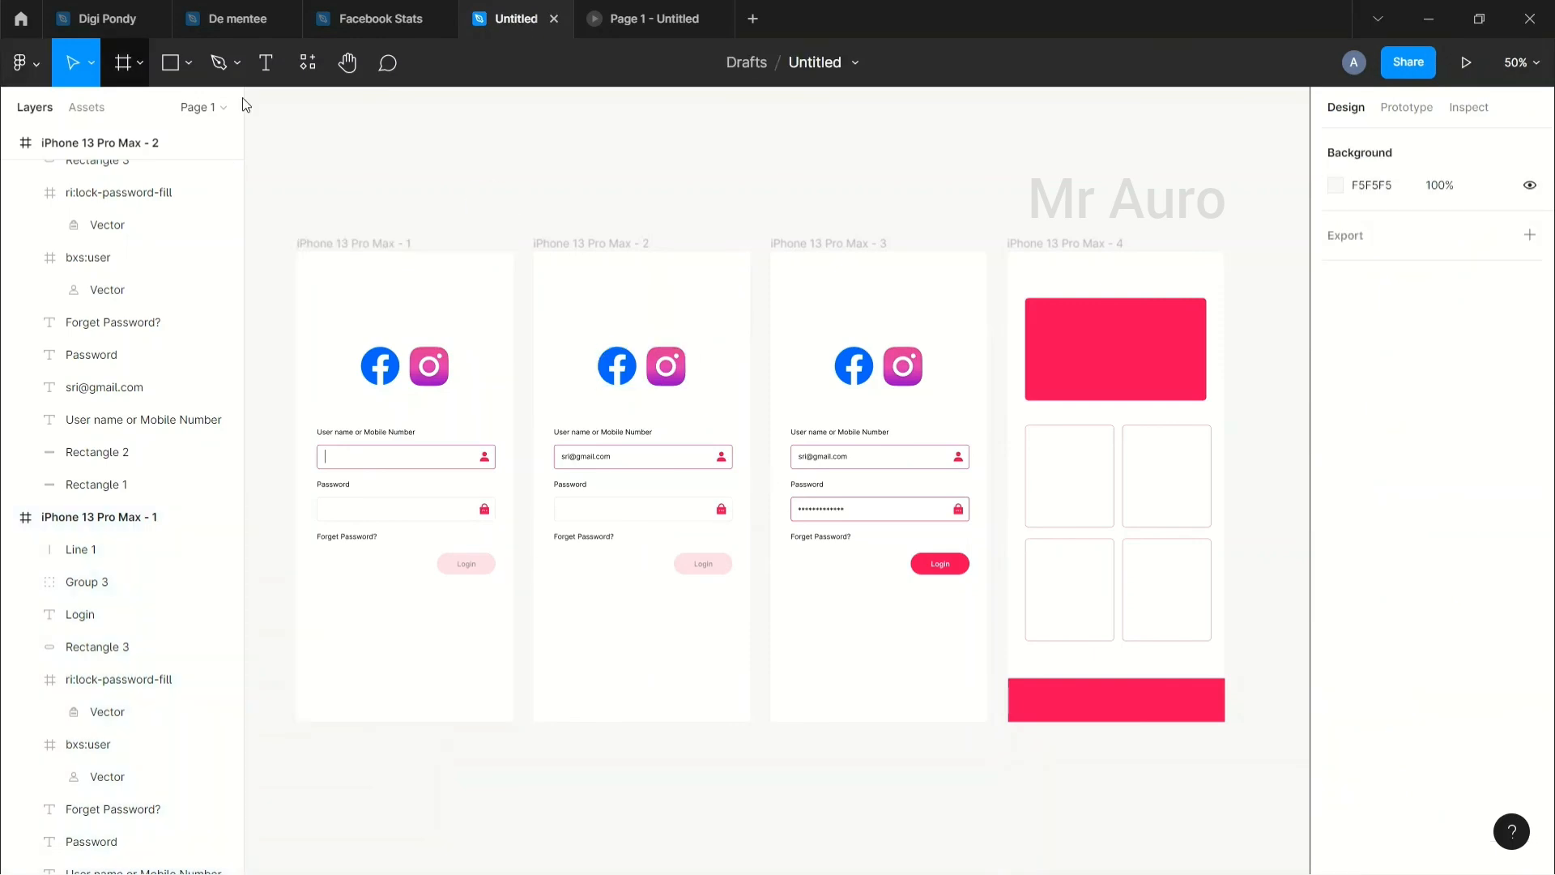
{"action": "double_click", "coordinate": [818, 62]}
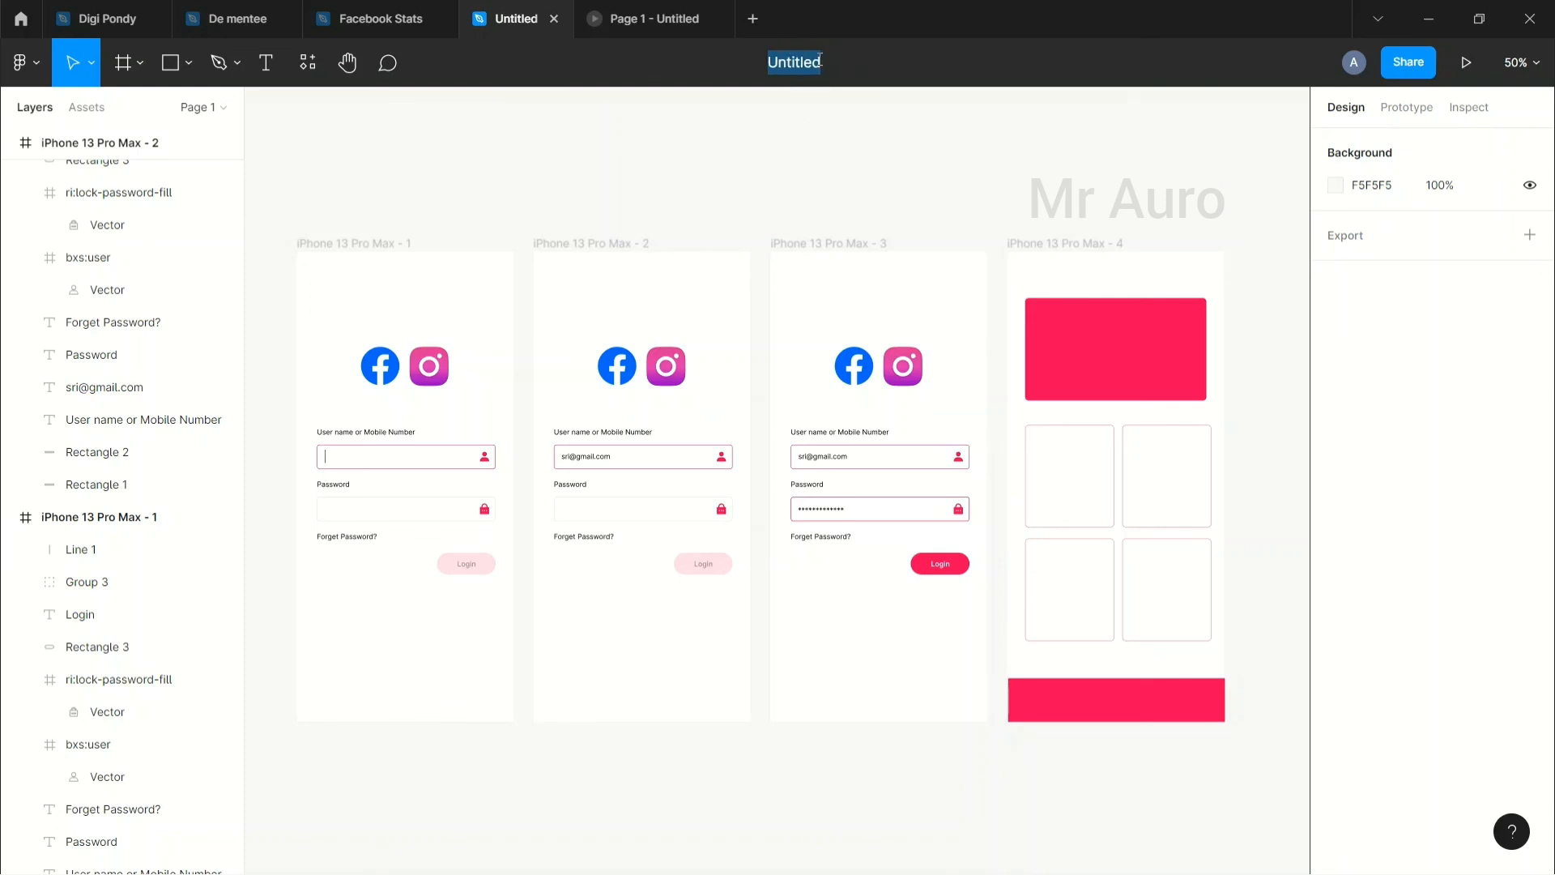
{"action": "type", "text": "user login"}
{"action": "left_click", "coordinate": [826, 120]}
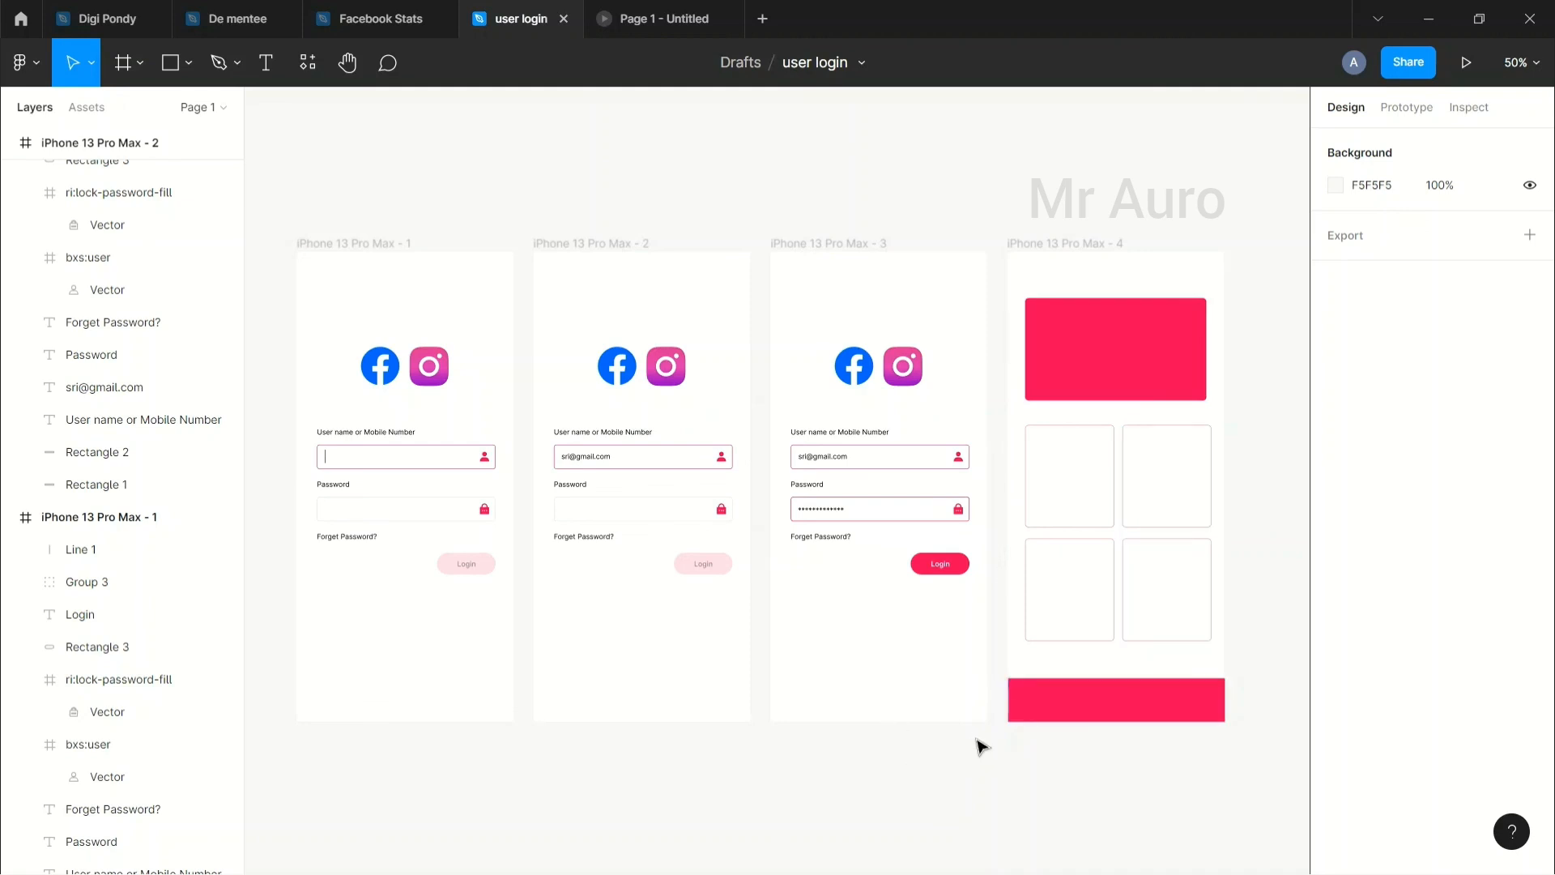
Step: Move the pink 428×86 bar Rectangle 9 into the iPhone 13 Pro Max - 4 frame at X 0, Y 840
{"action": "left_click", "coordinate": [1052, 712]}
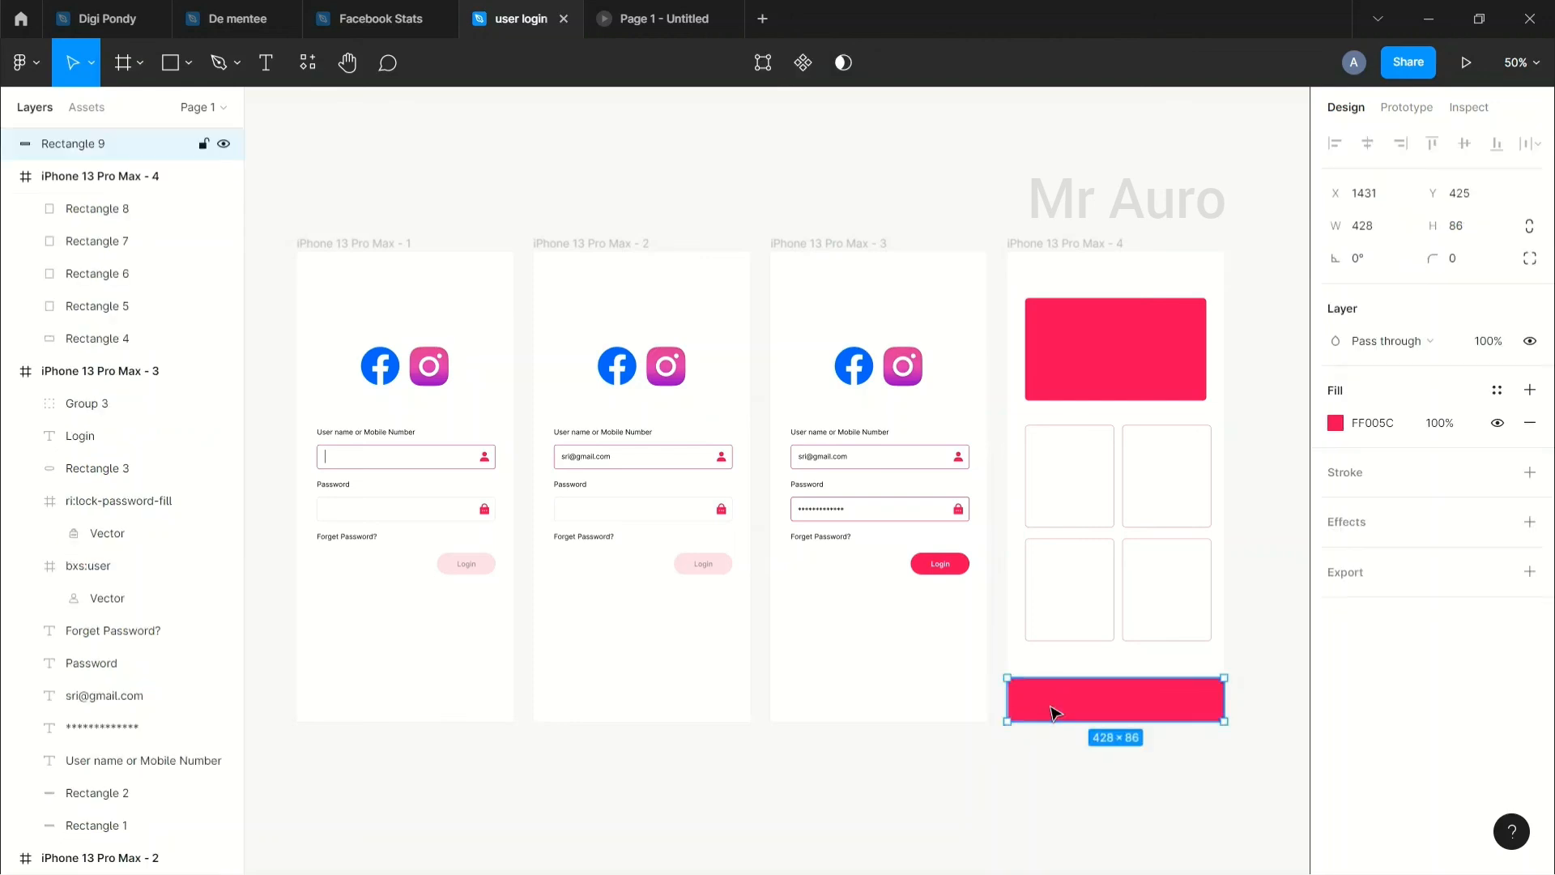
{"action": "key", "text": "Delete"}
{"action": "left_click", "coordinate": [1054, 243]}
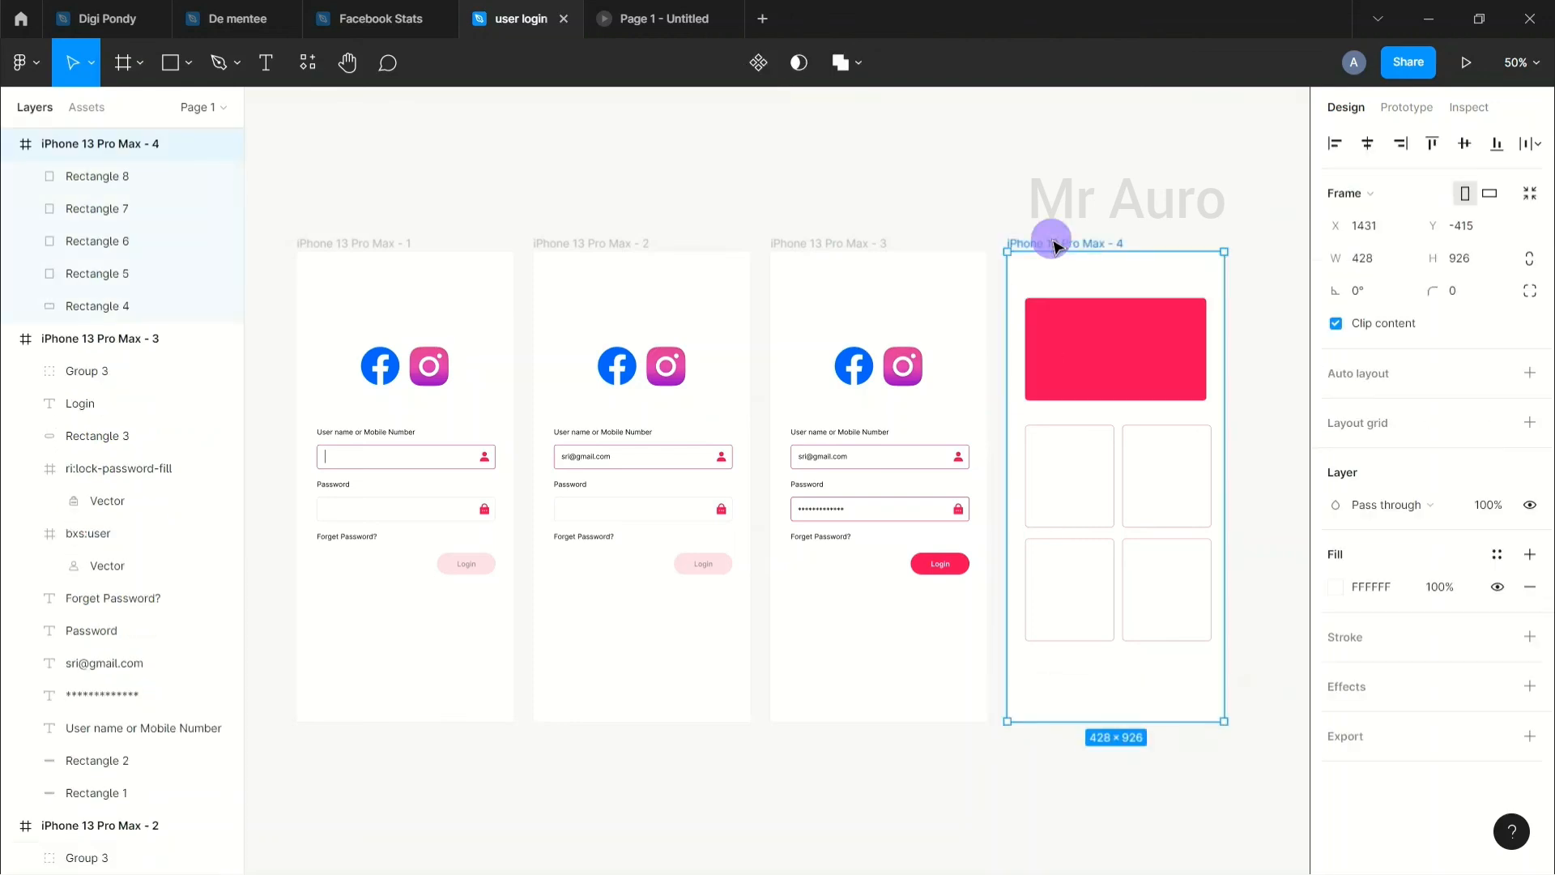
{"action": "key", "text": "ctrl+v"}
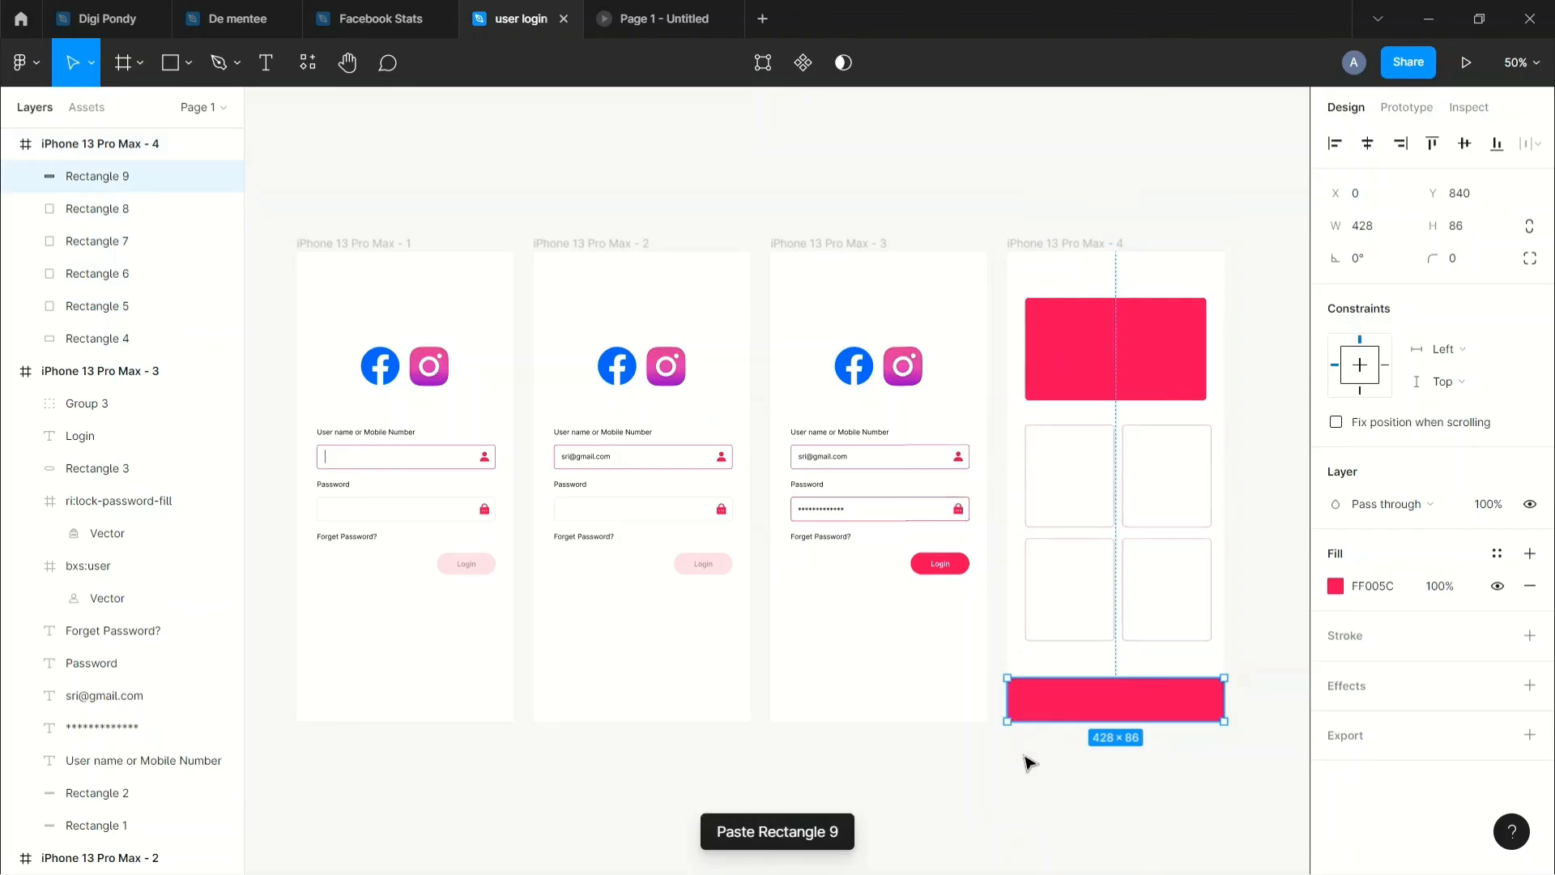